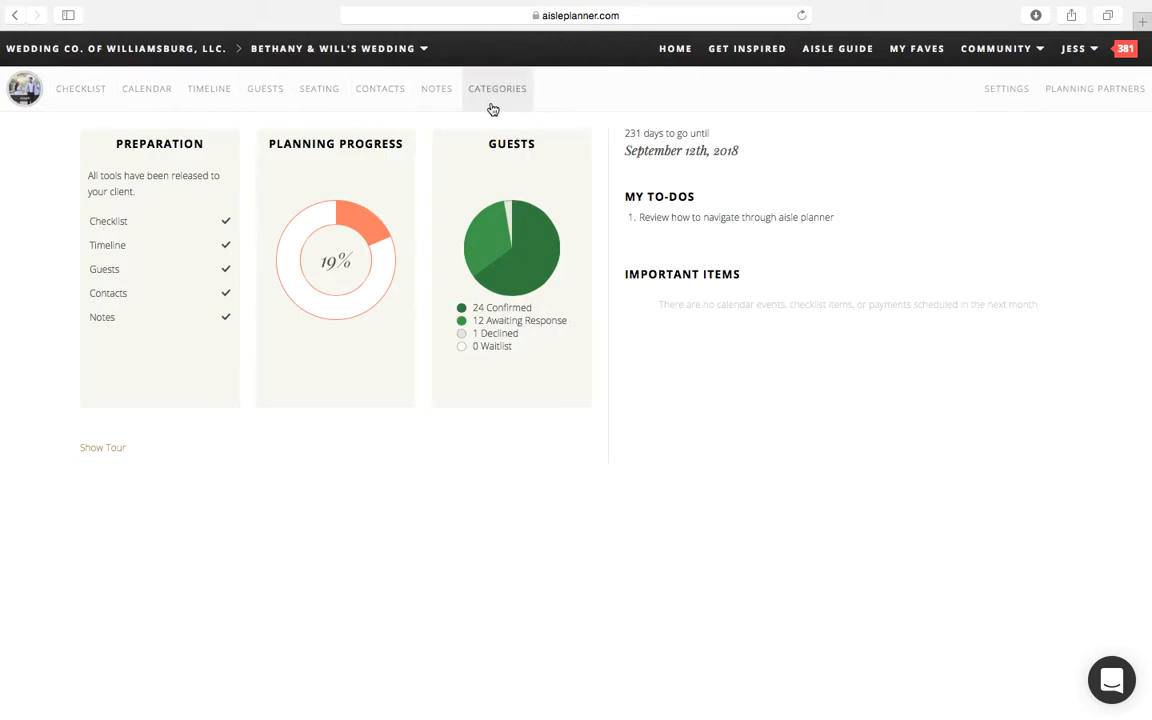
Step: Open the checklist's assignments overview and mark the planner's task "Review how to navigate through aisle planner" as completed
left_click(1087, 56)
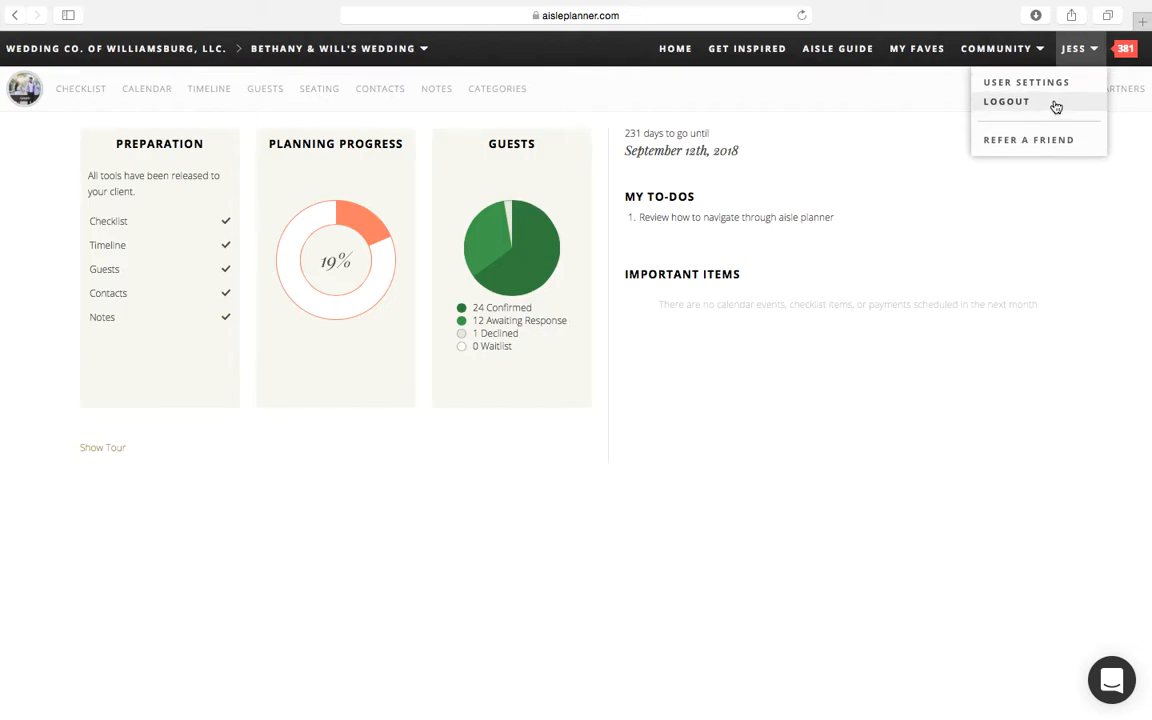
left_click(1087, 56)
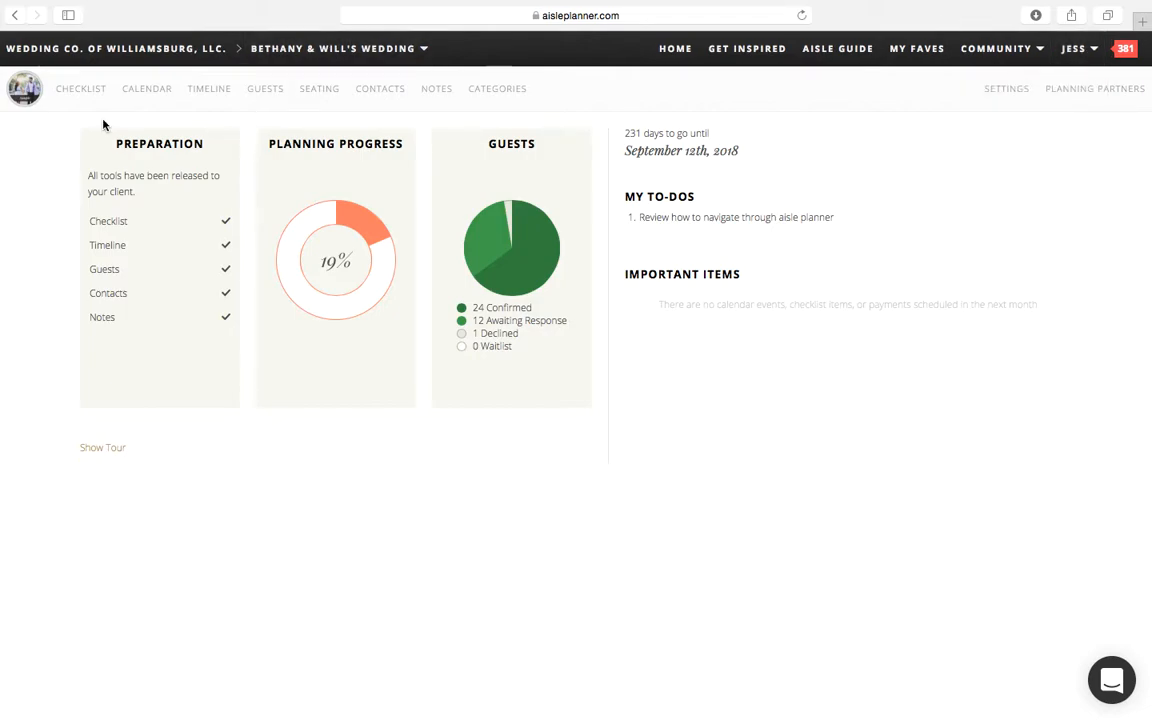
left_click(84, 92)
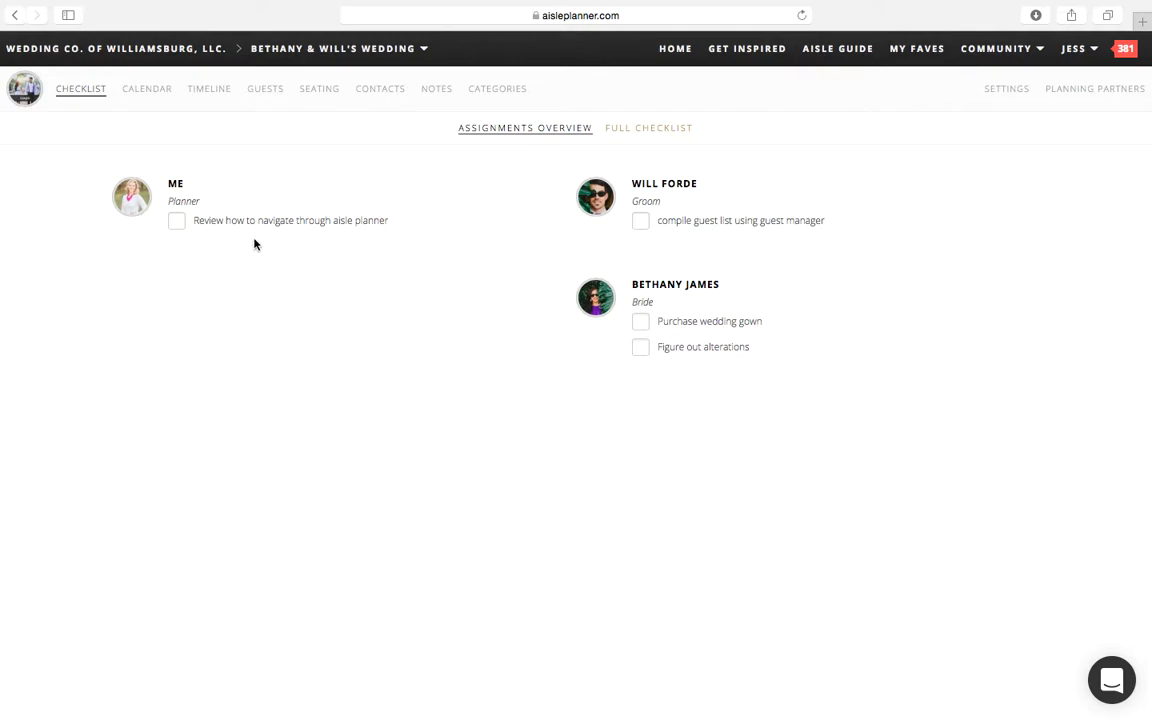
left_click(176, 222)
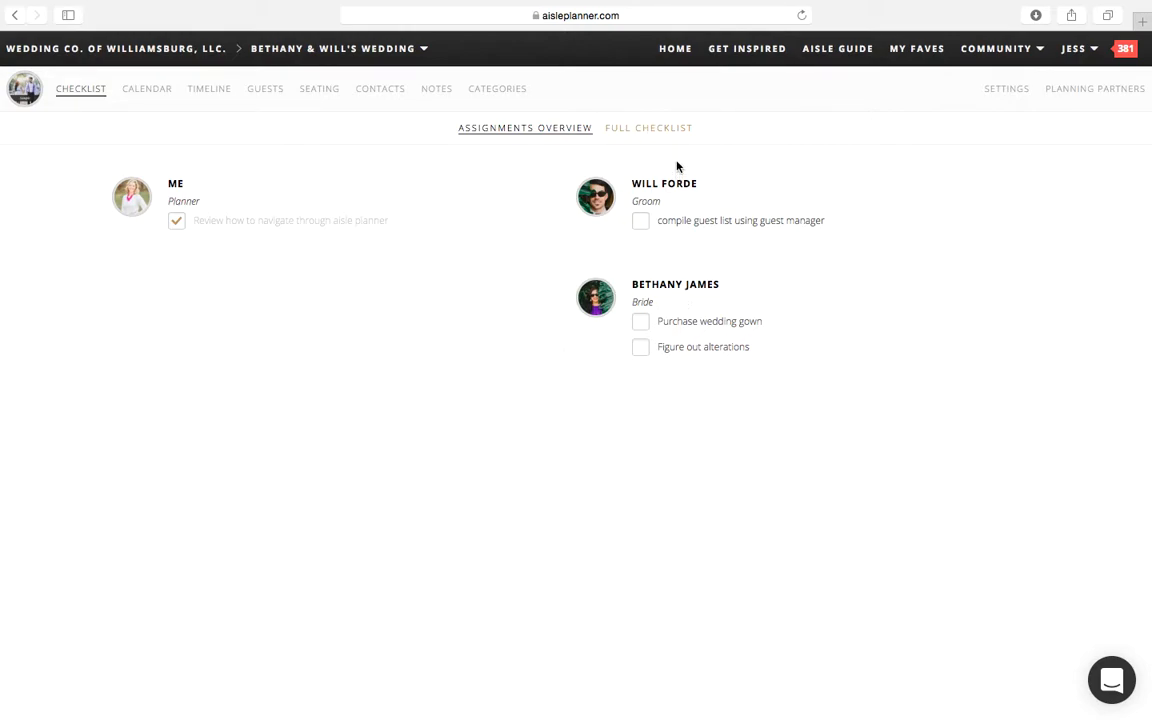
Step: Show the full checklist organized by due date with completed items hidden
left_click(670, 130)
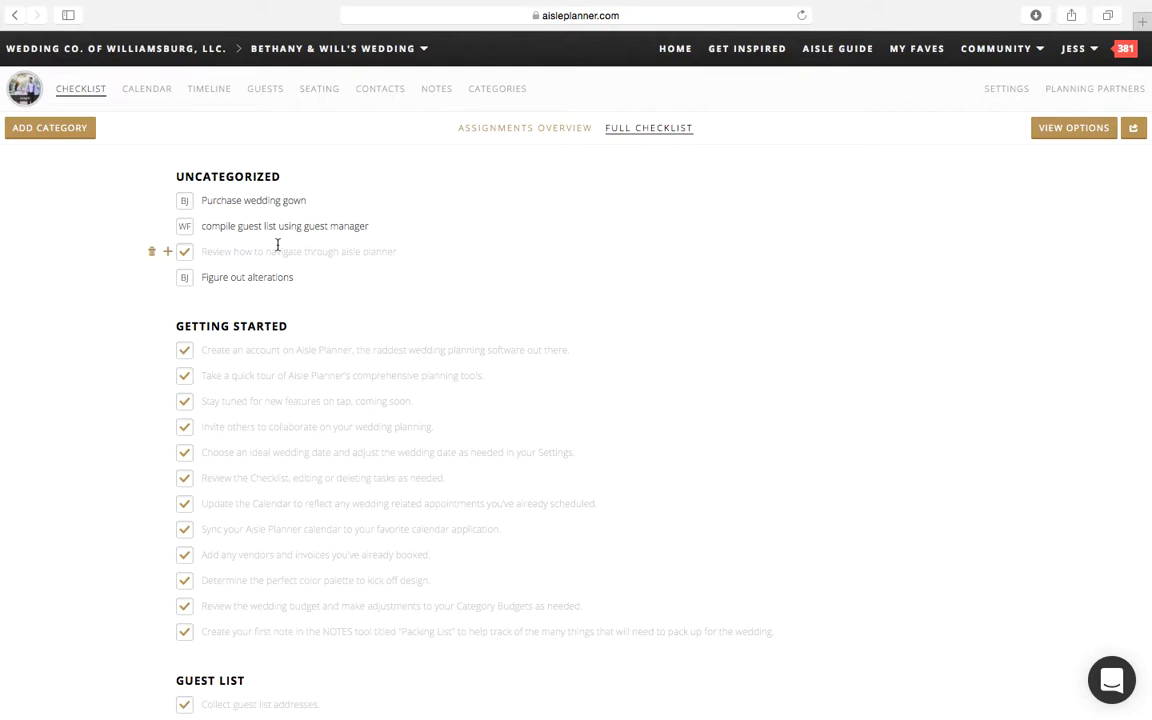
left_click(1075, 140)
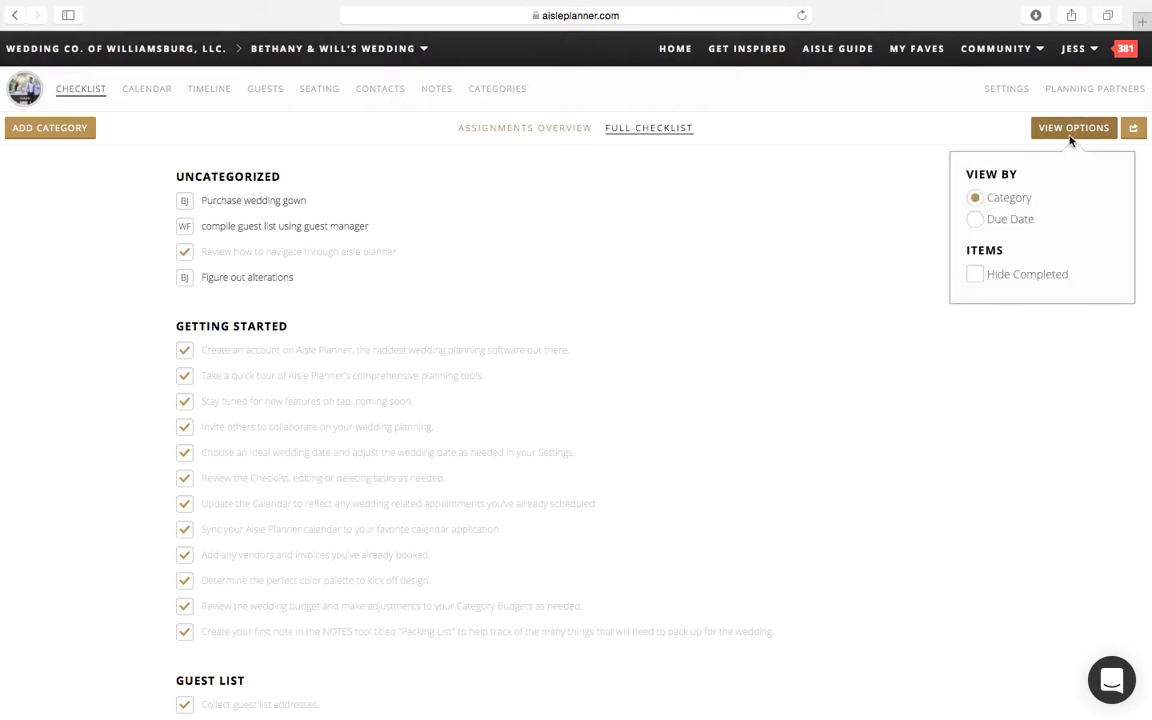
left_click(1010, 224)
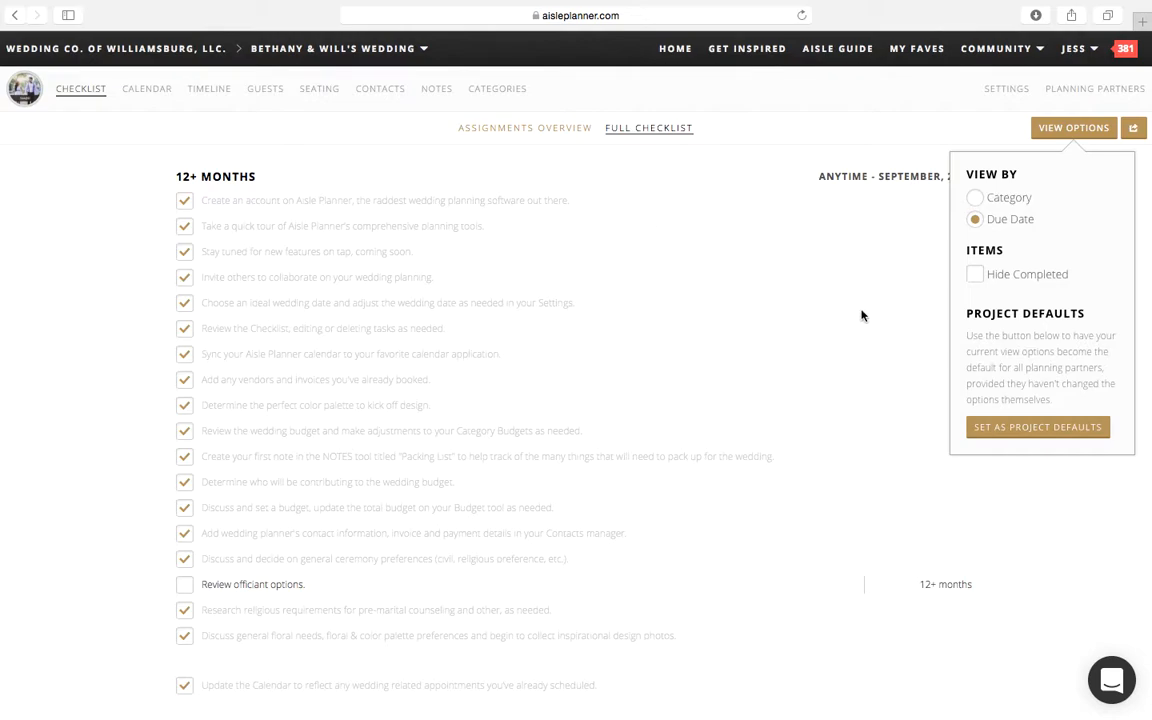
left_click(977, 280)
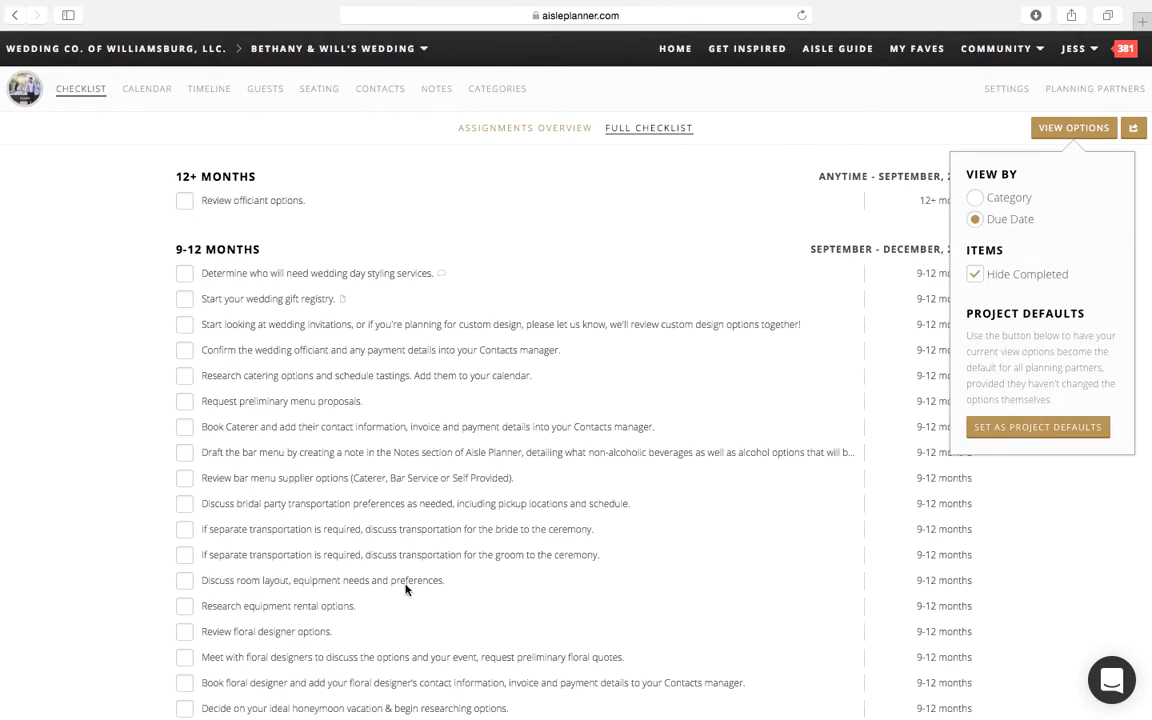
Step: Open the checklist's PDF download options and try toggling Hide Completed Items and Include Details
left_click(1134, 131)
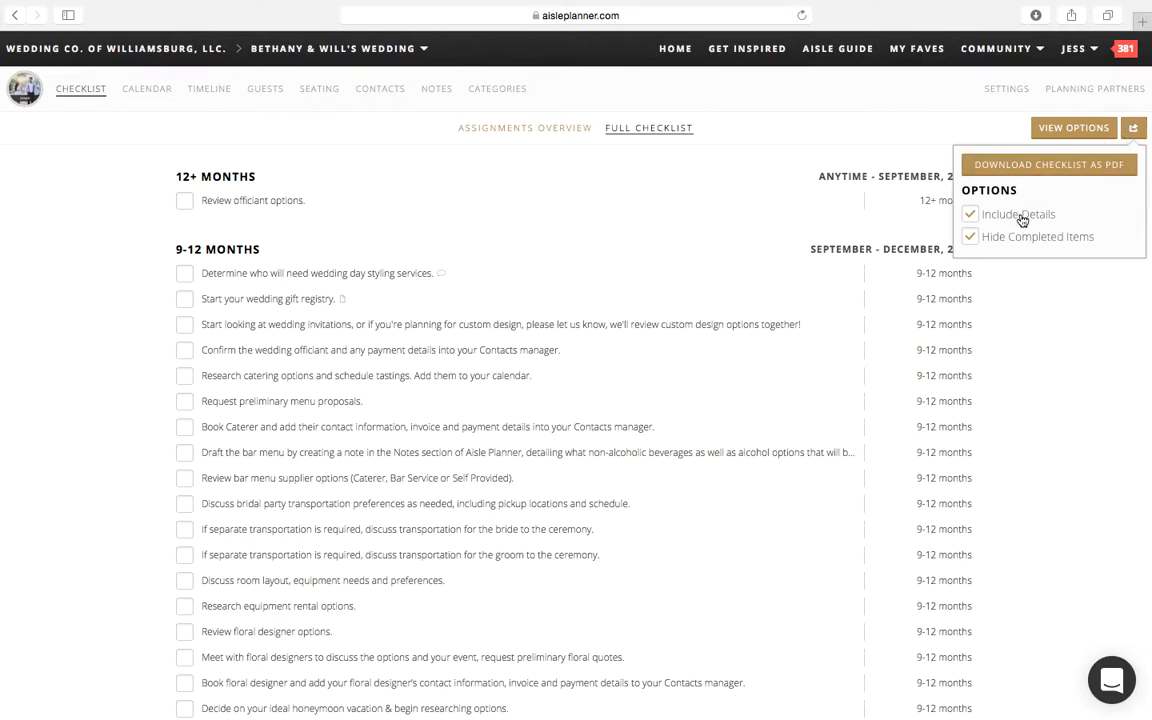
left_click(974, 241)
left_click(972, 220)
left_click(970, 216)
Step: Display the wedding calendar's subscription URL, select the whole address and dismiss the sharing details
left_click(151, 94)
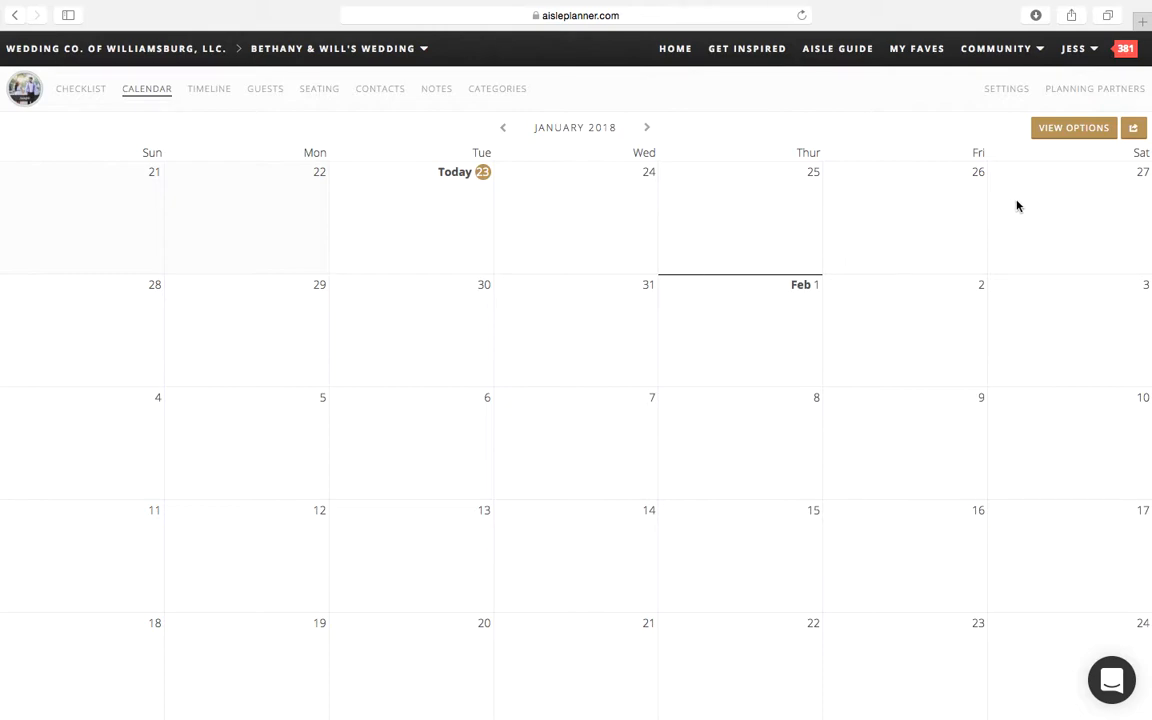
left_click(1135, 141)
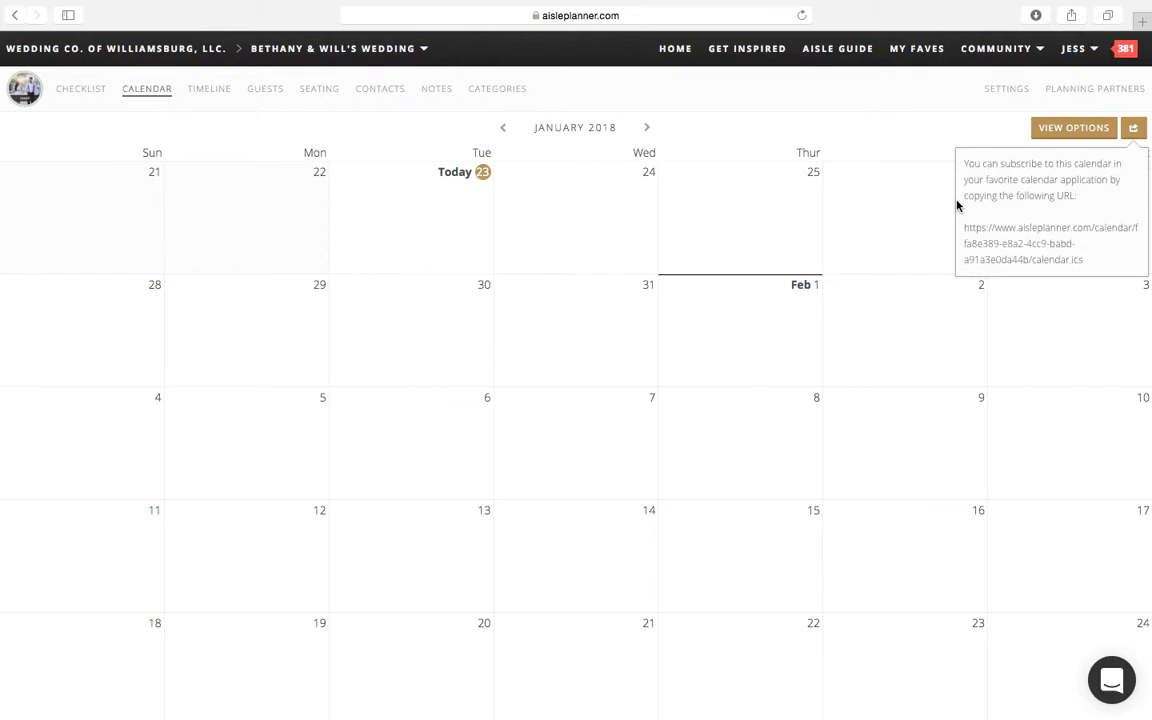
left_click_drag(1082, 259, 962, 231)
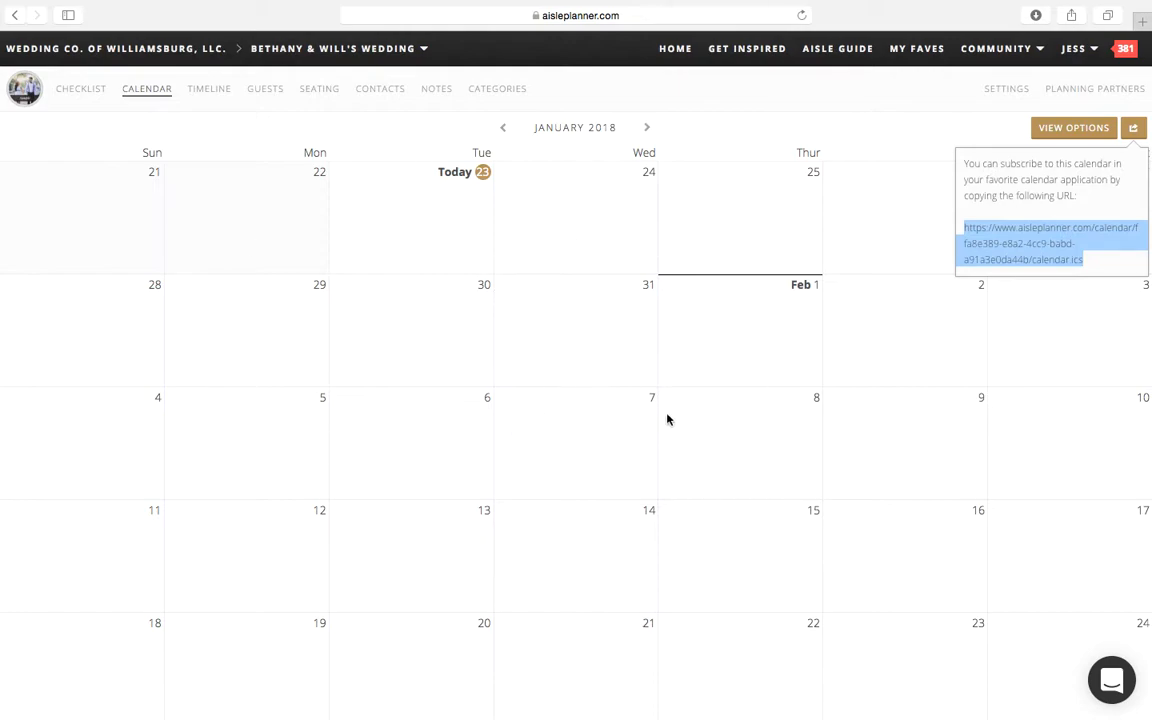
left_click(747, 318)
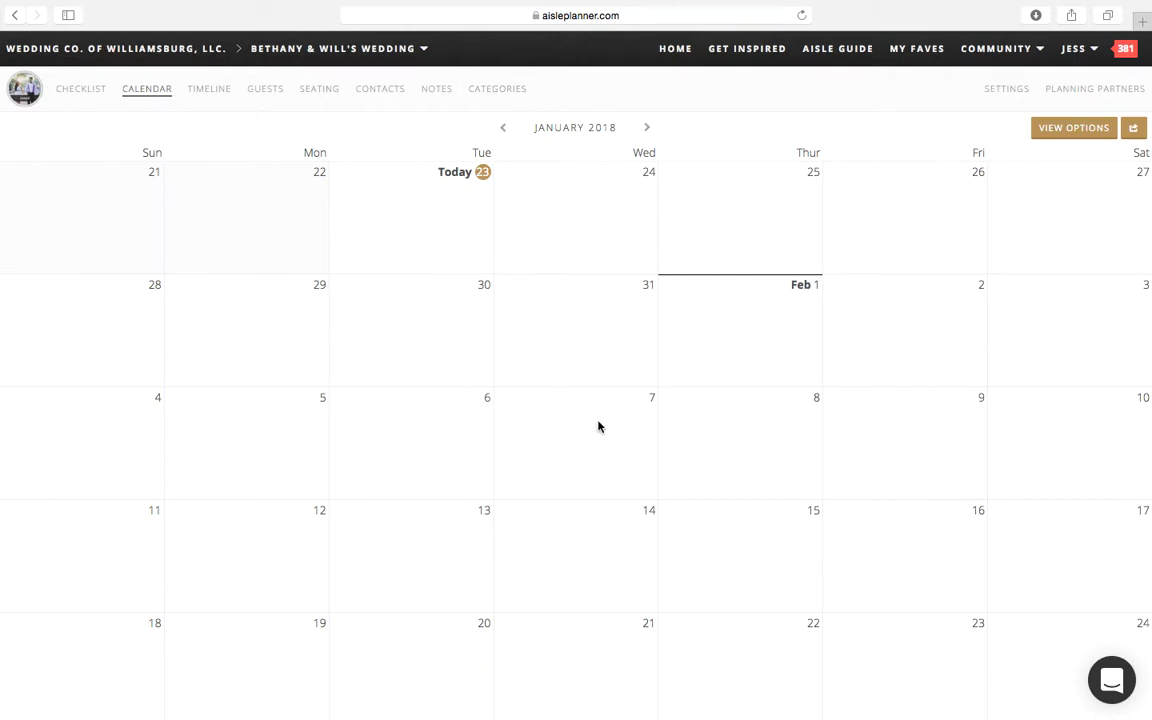
Step: Check the wedding dashboard and add a calendar event titled "Menu Tasting" at Kingsmill Resort on January 24, 2018
left_click(27, 92)
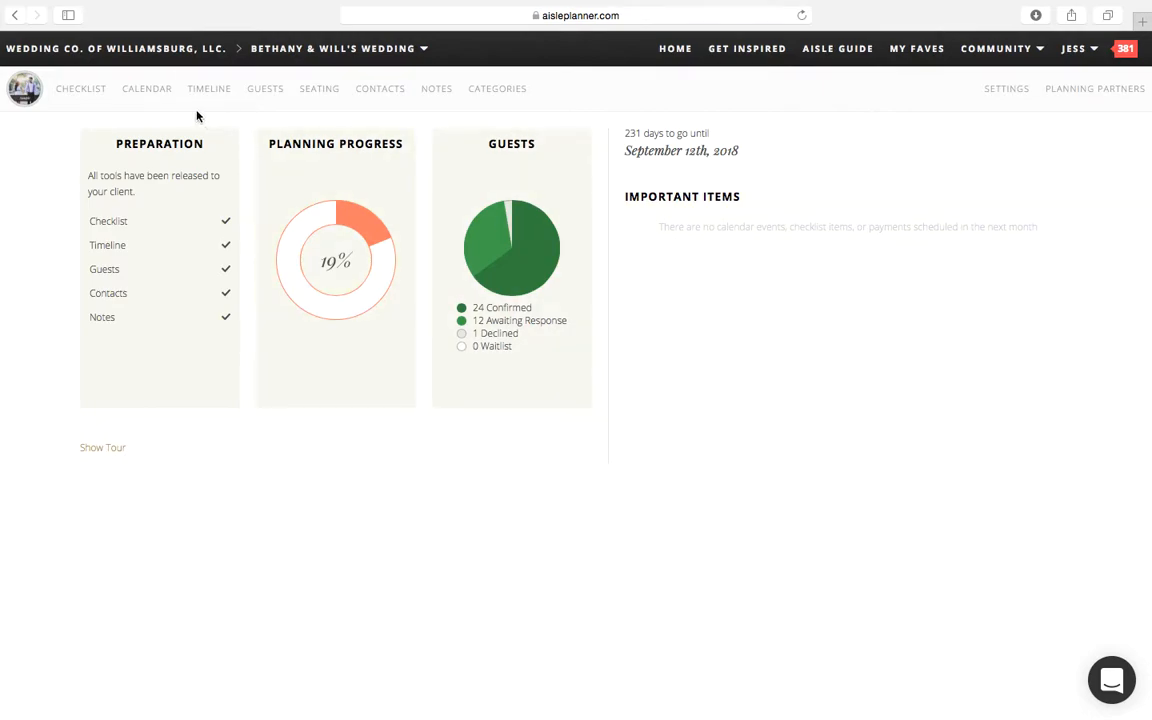
left_click(166, 94)
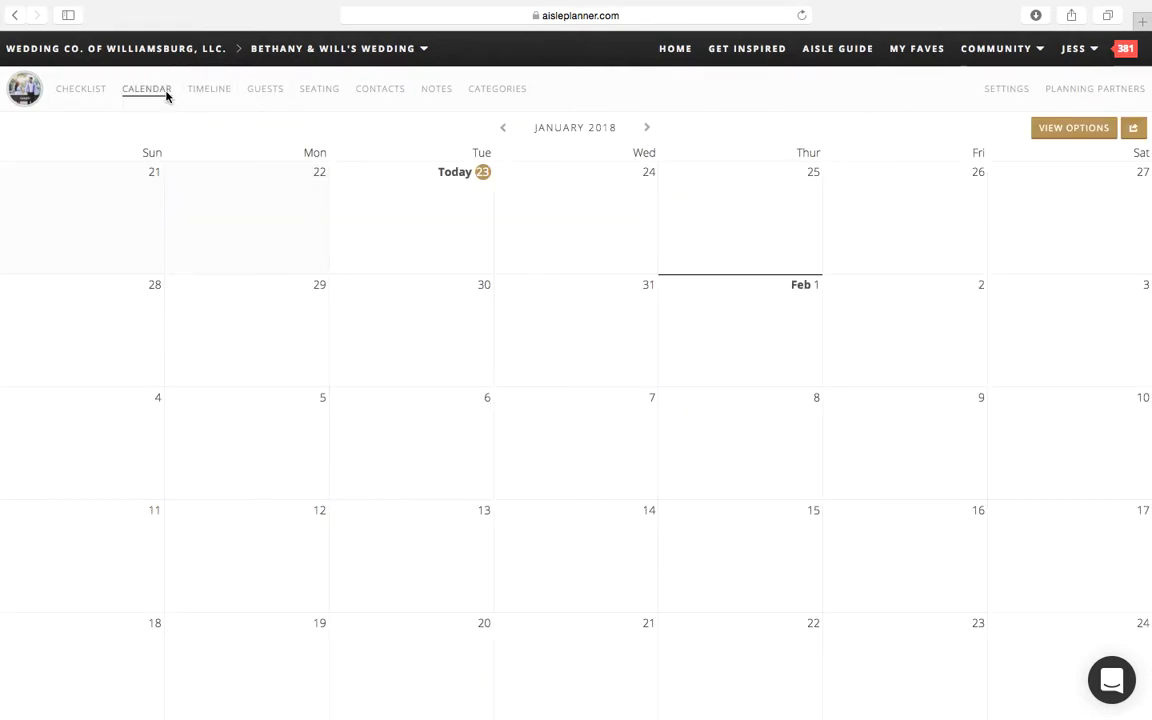
left_click(567, 232)
type("Menu Tasting")
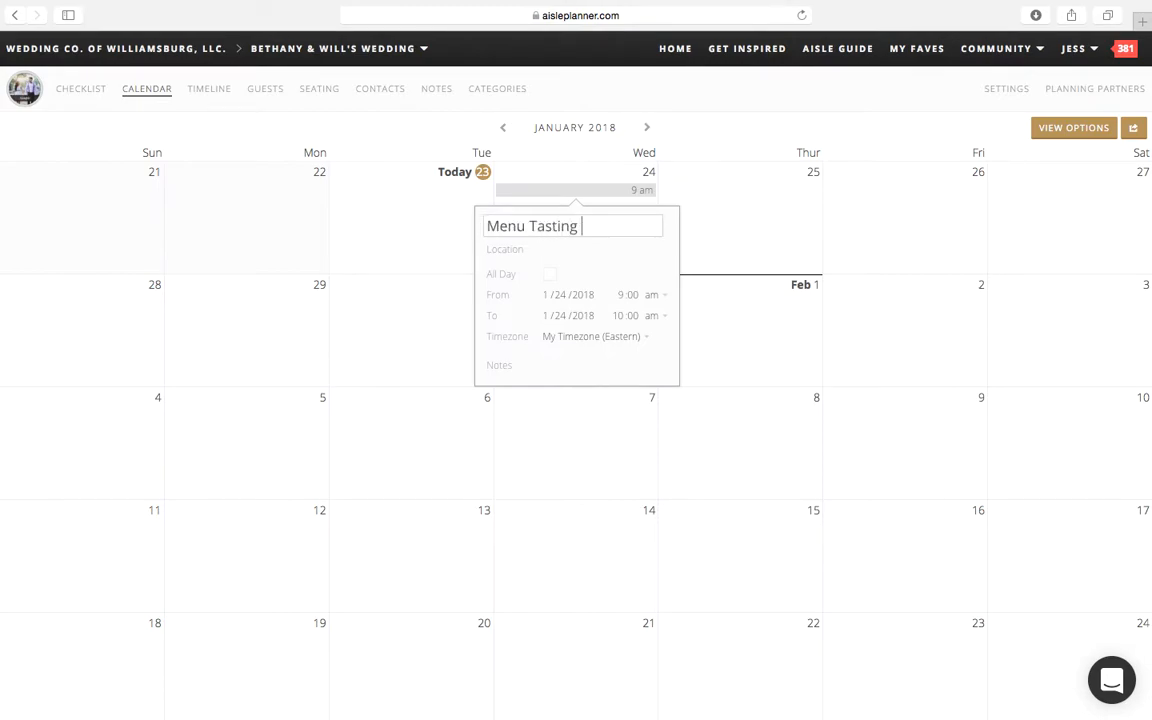
left_click(532, 251)
type("Kingsmill Resort")
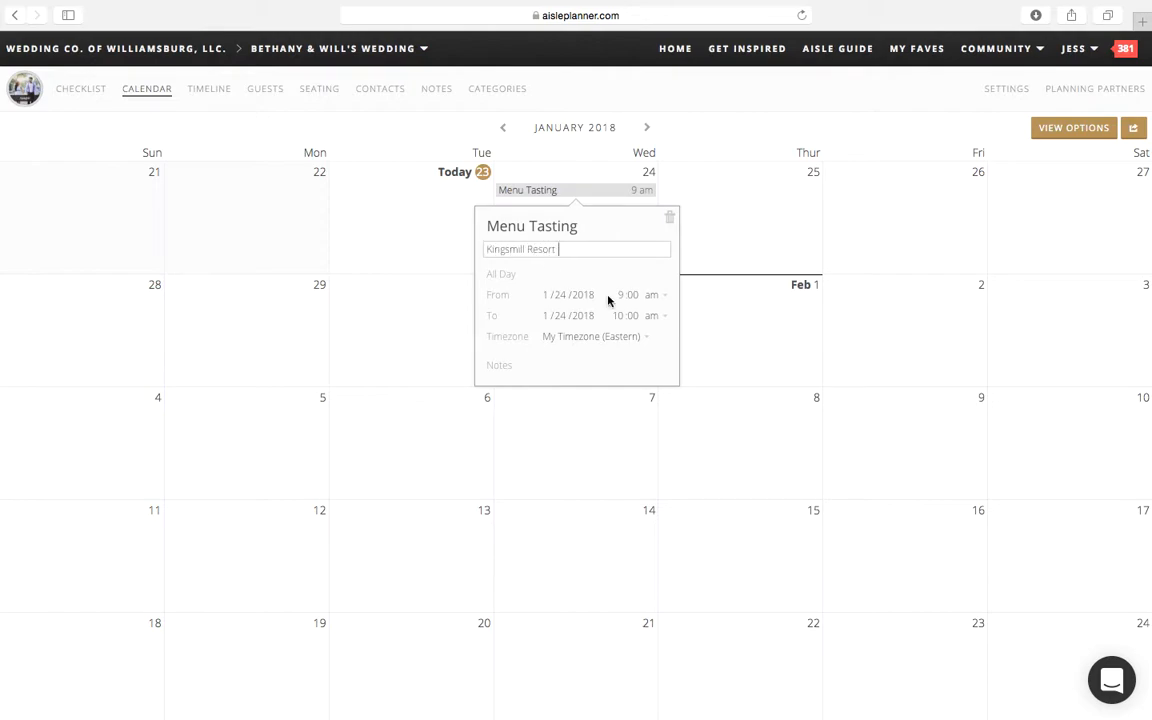
Step: Add the note "Remind the venue coordinator that there will be 4 of us" to the Menu Tasting event
left_click(518, 368)
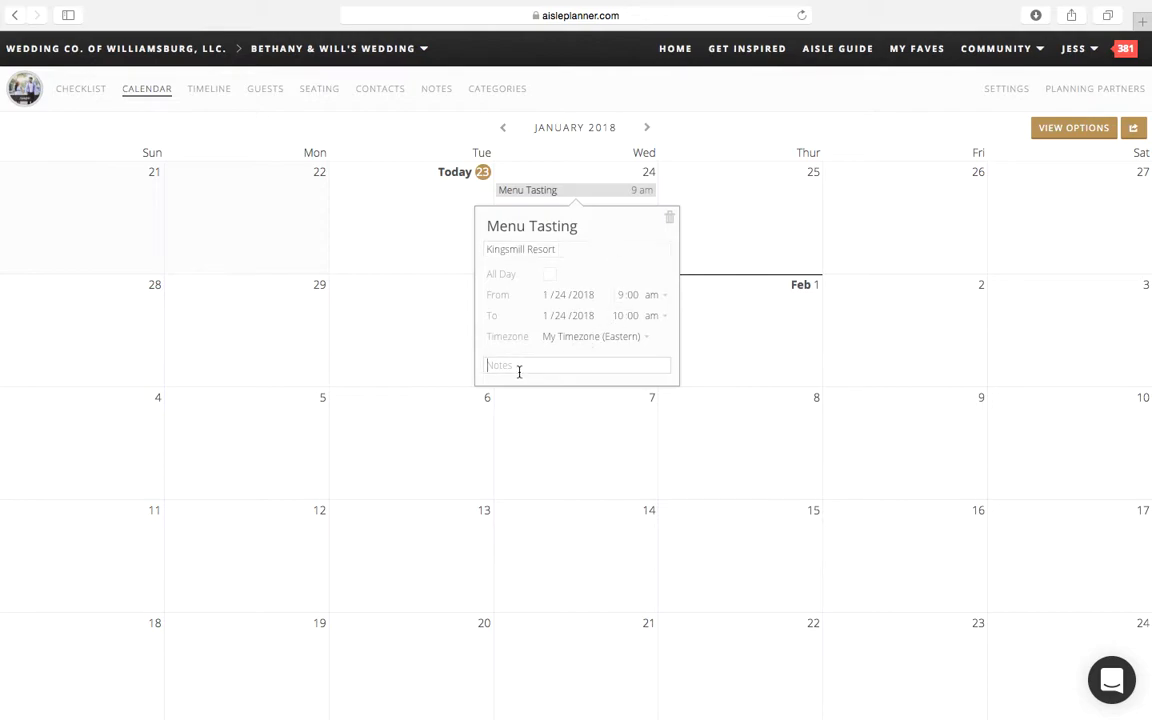
type("Remind the venue coordinator ")
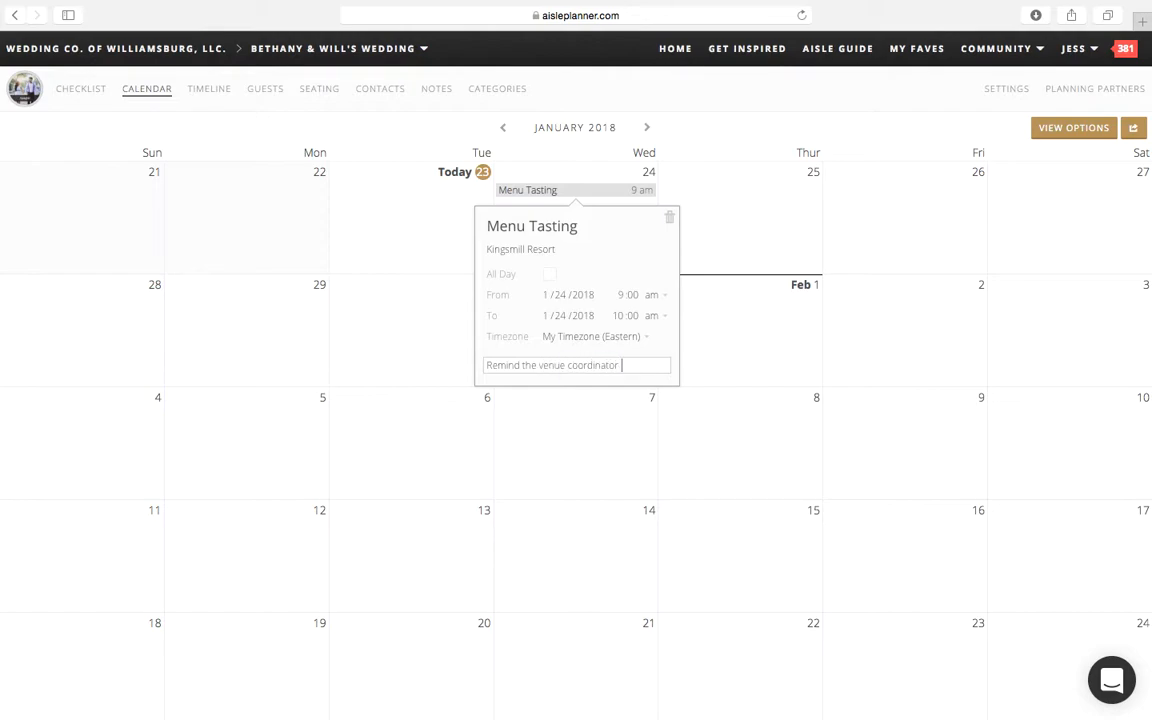
type("that there will ")
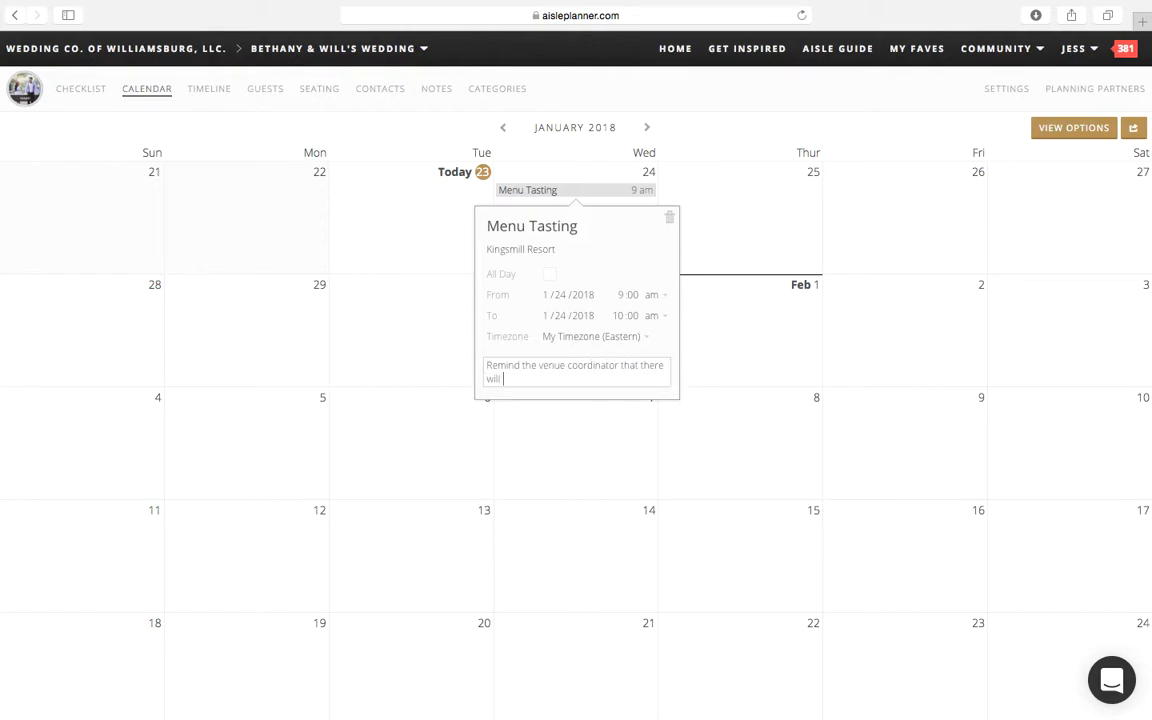
type("be 4 of us")
left_click(370, 396)
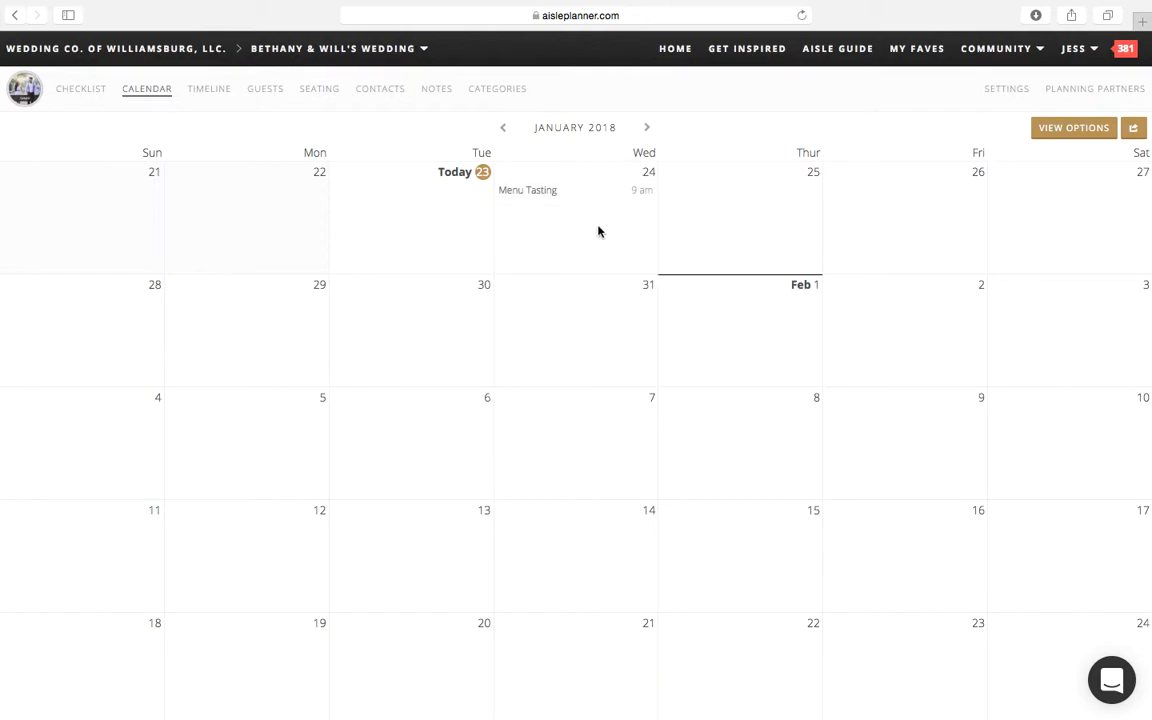
Step: Check the dashboard's important items and limit the calendar to Calendar Events, hiding Checklist Items, Payments and Timelines
left_click(18, 101)
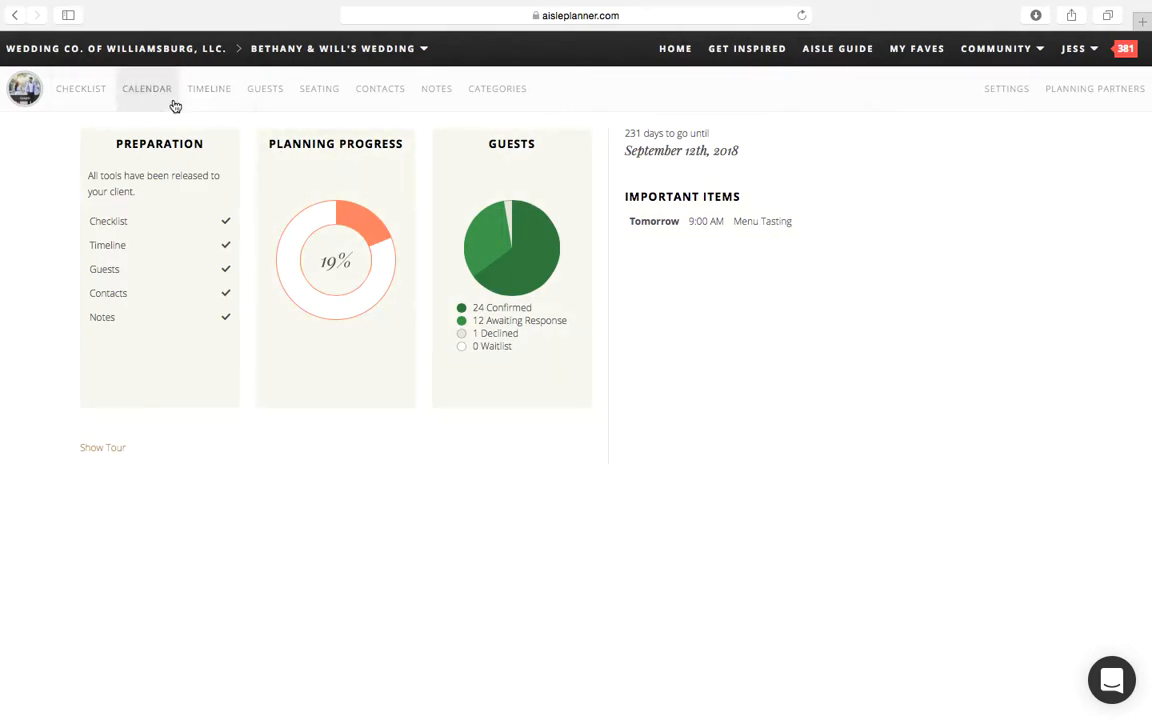
left_click(150, 92)
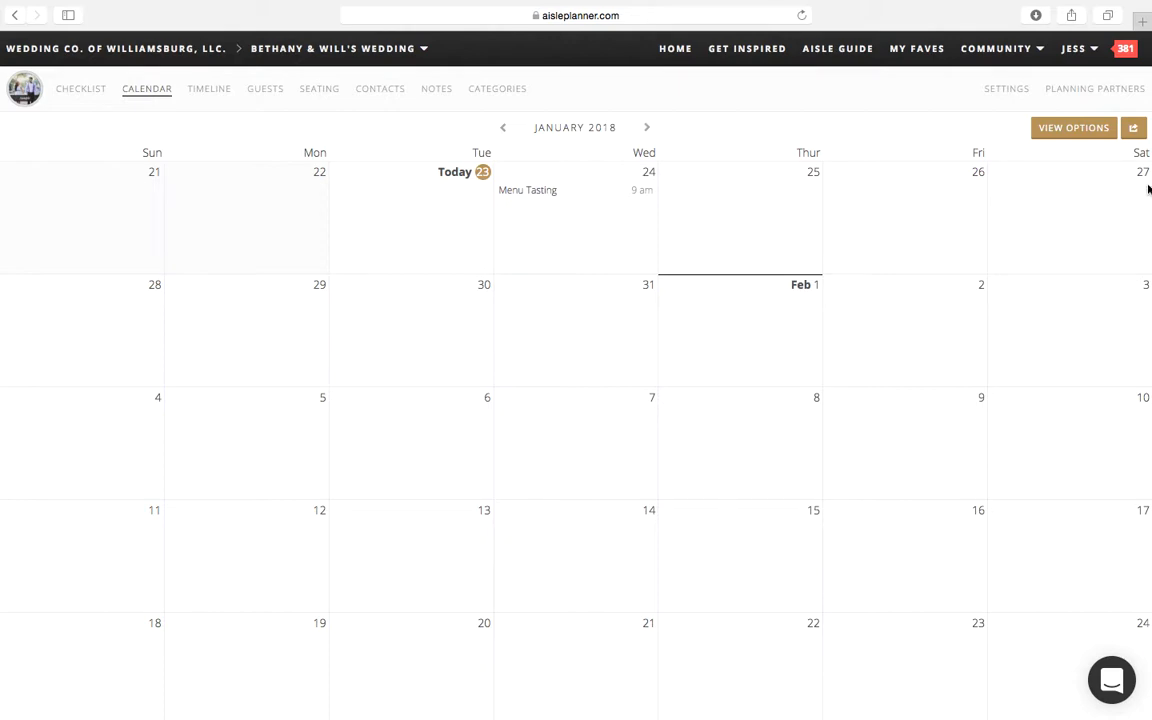
left_click(1081, 134)
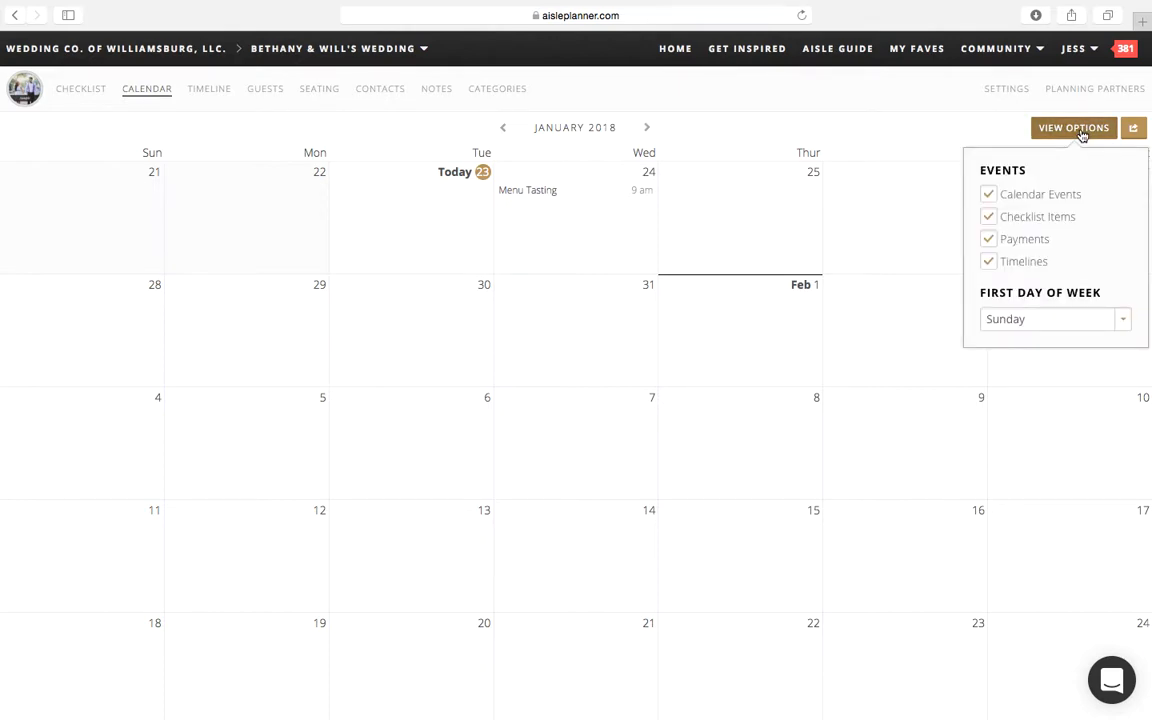
left_click(988, 197)
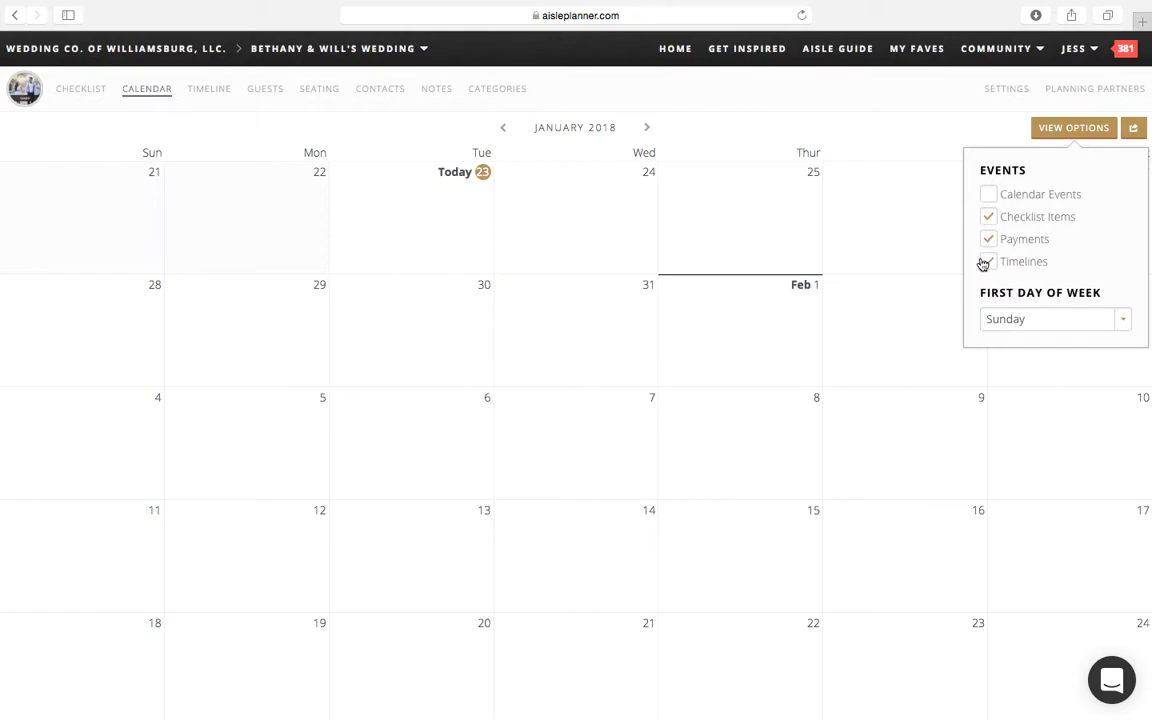
left_click(989, 221)
left_click(989, 246)
left_click(989, 260)
left_click(991, 197)
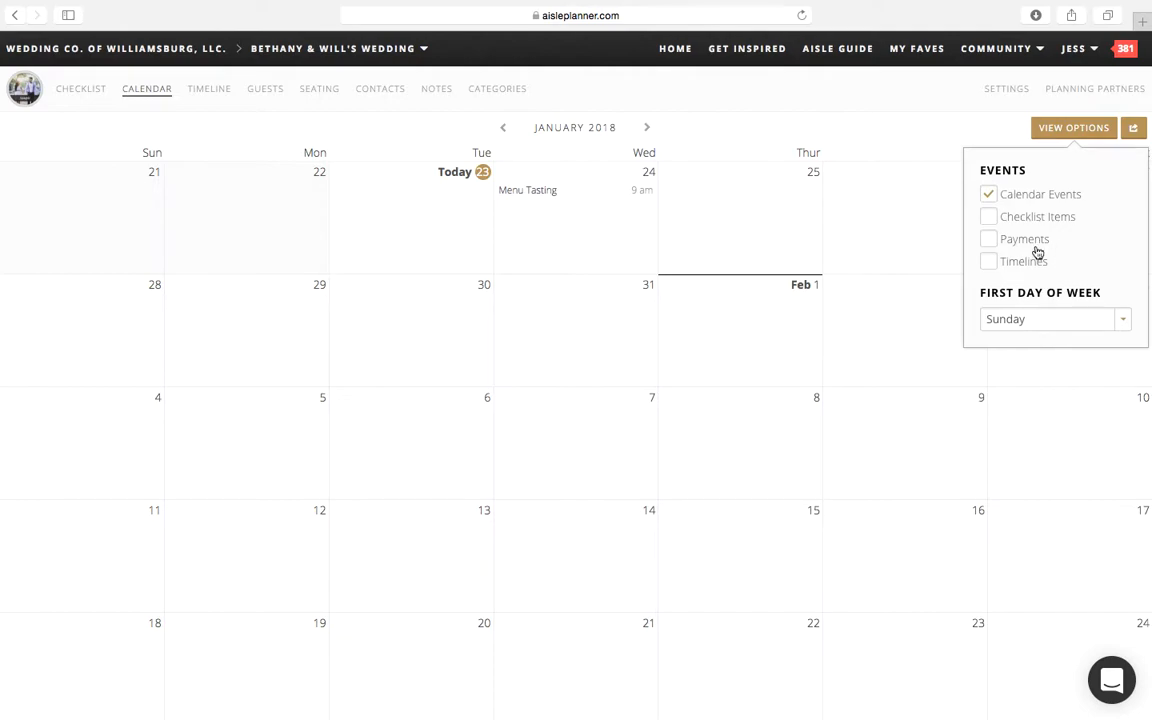
Step: Review the choices for the calendar's first day of the week and keep Sunday
left_click(1024, 324)
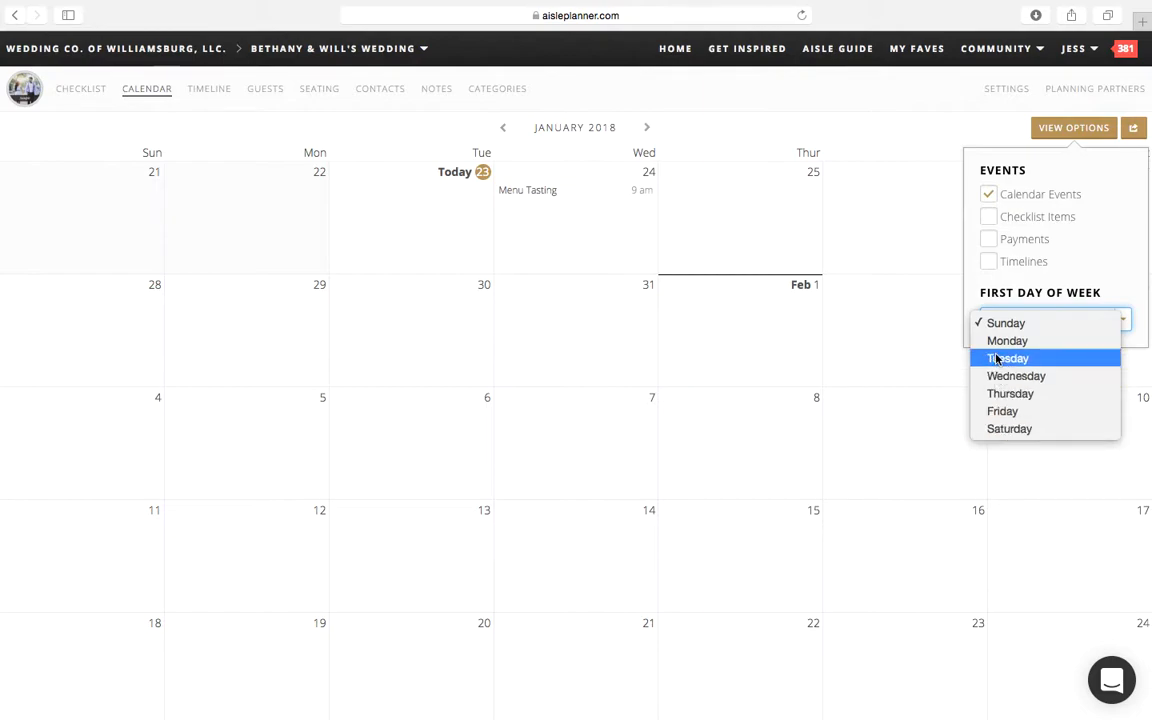
left_click(1003, 323)
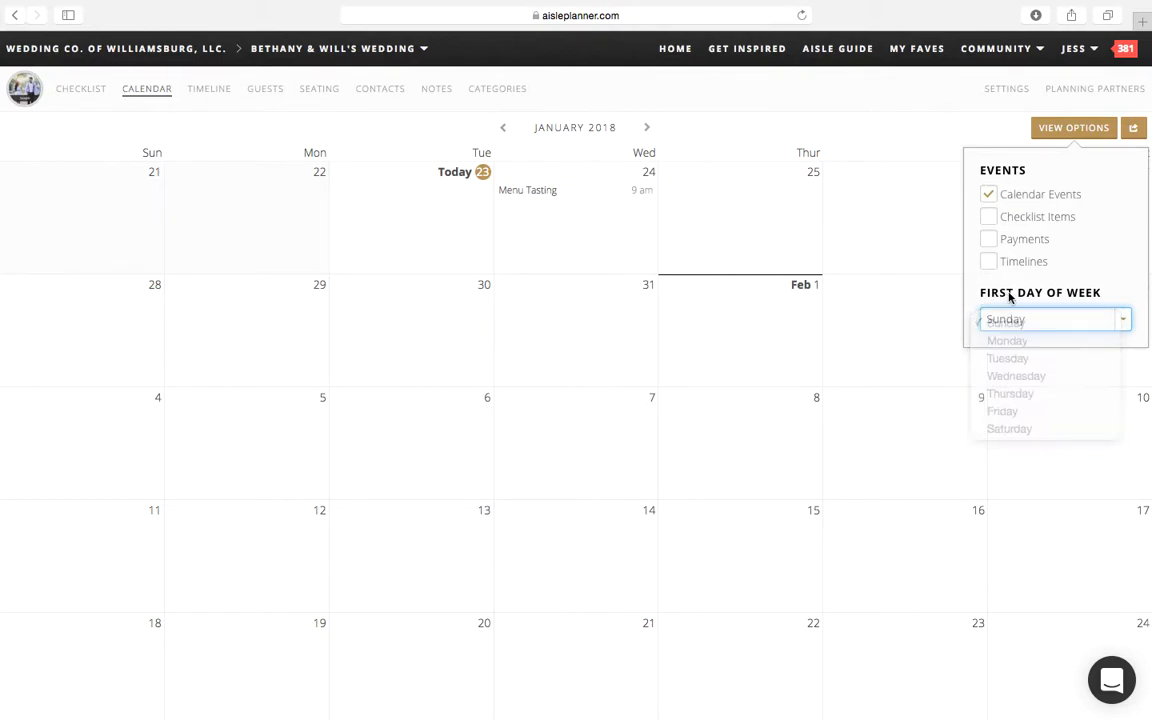
left_click(966, 131)
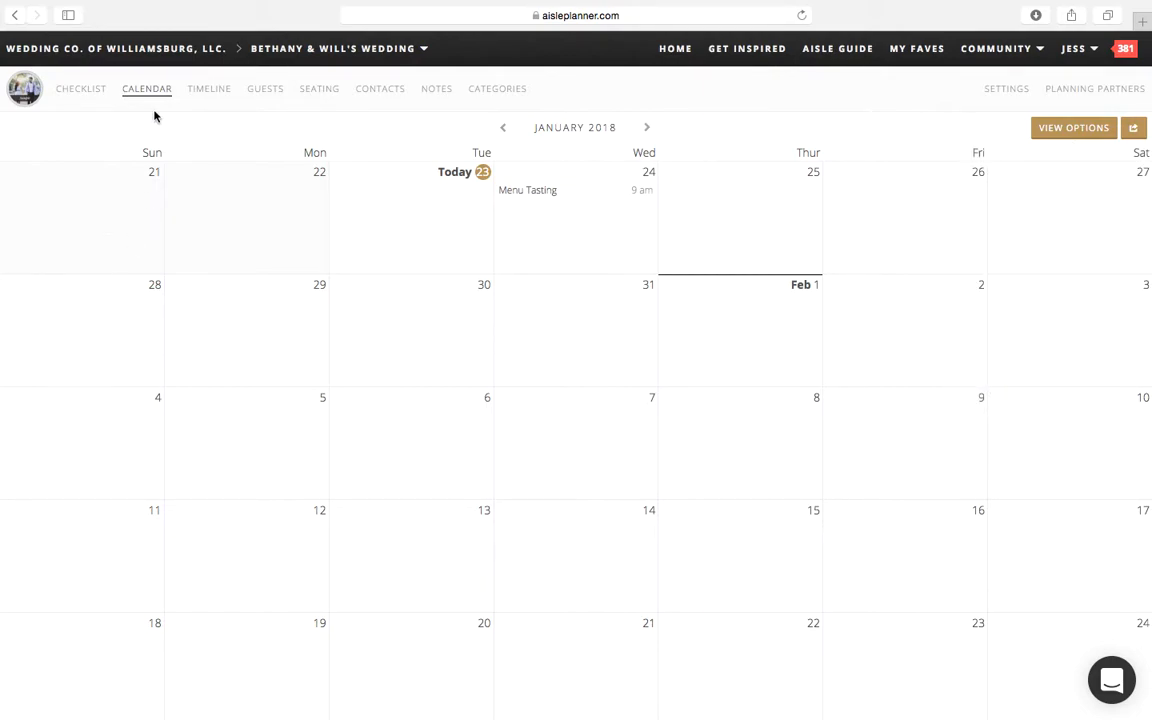
Step: Examine the timeline selection options and read through the Wedding Timeline's schedule down to the dinner service and toasts
left_click(215, 100)
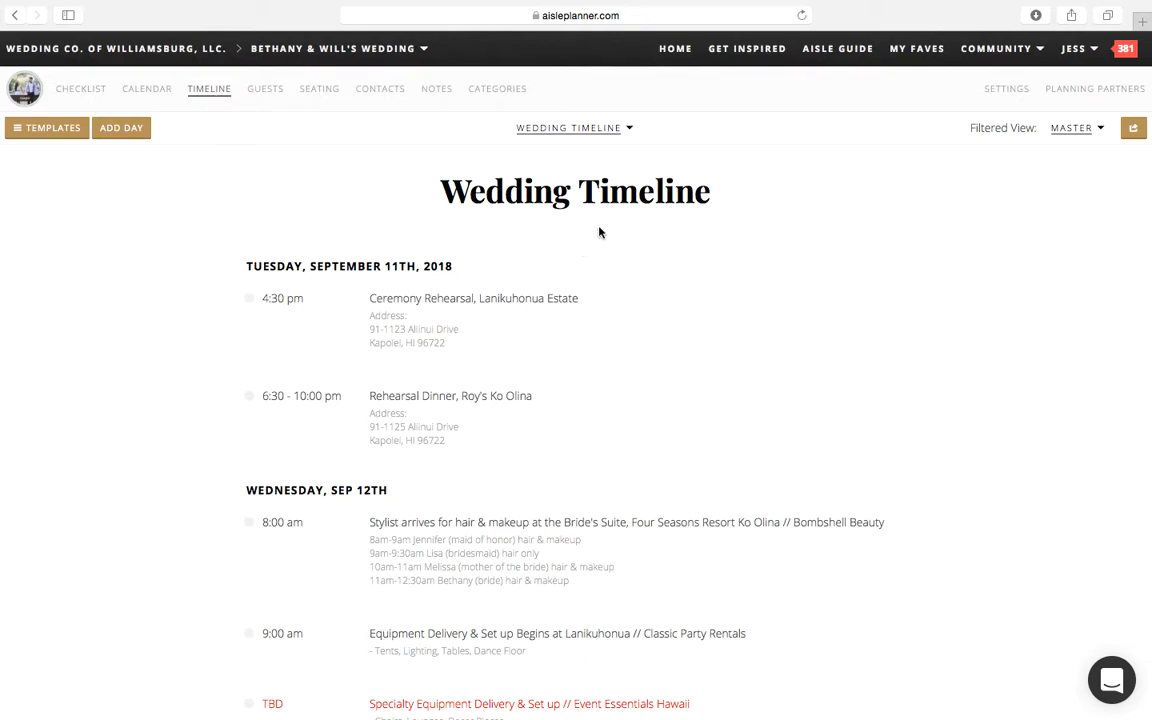
left_click(628, 140)
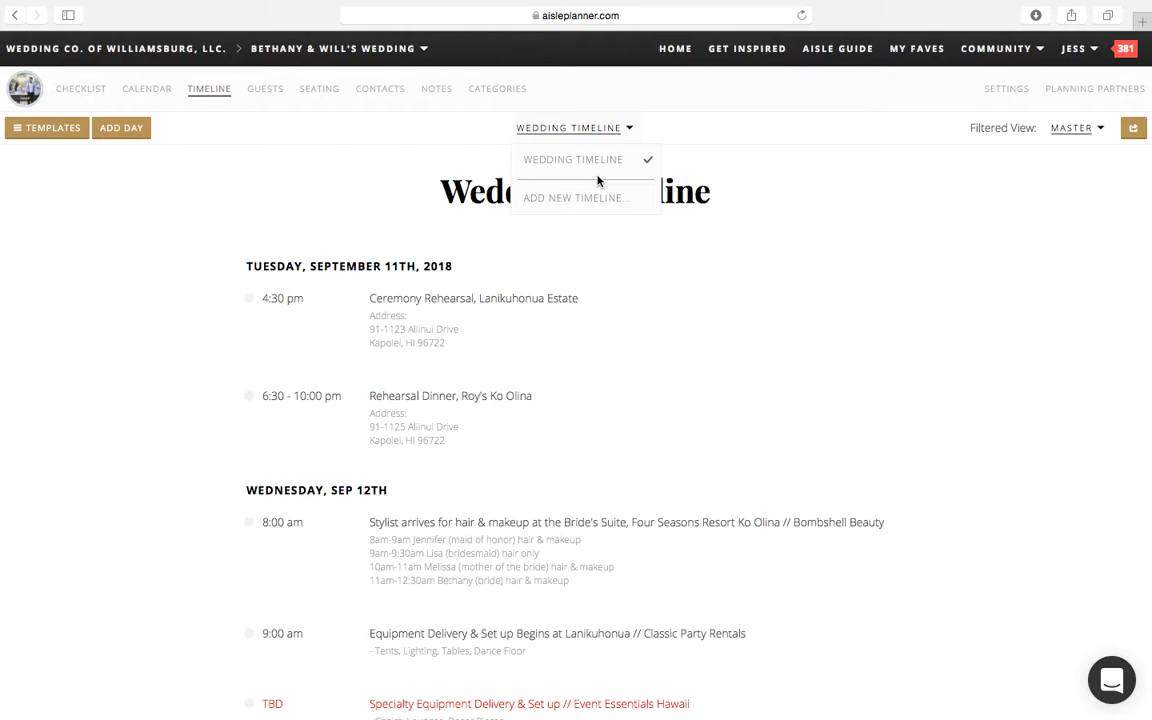
left_click(666, 175)
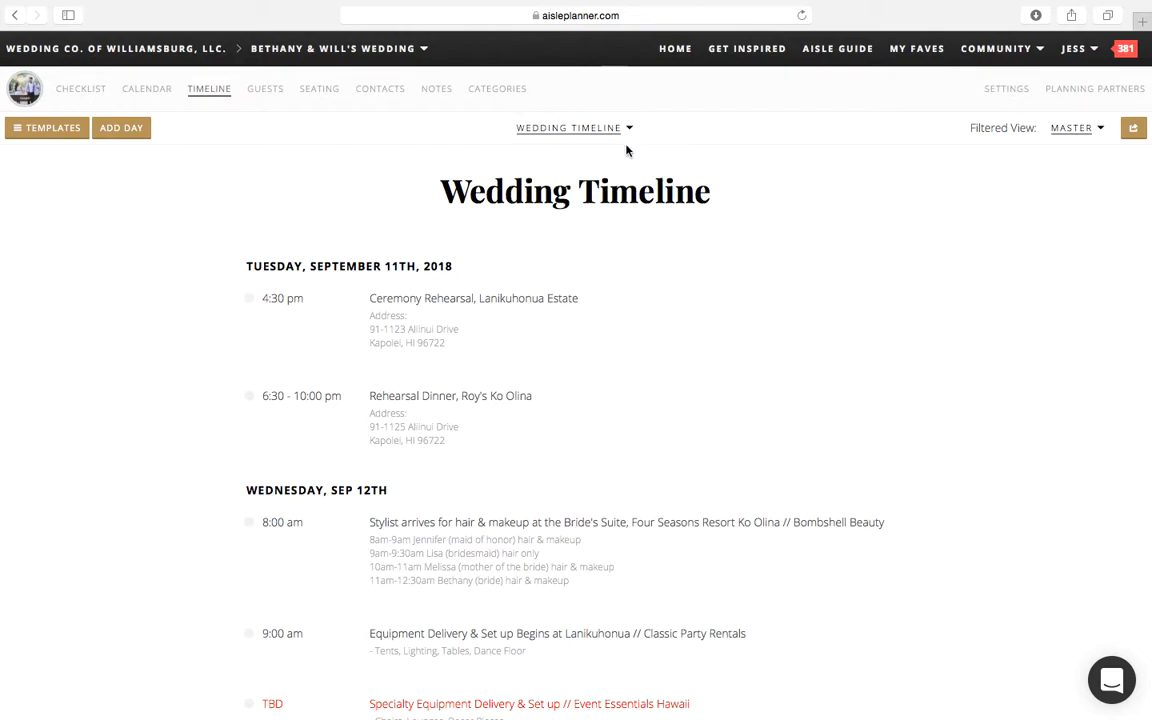
left_click(542, 140)
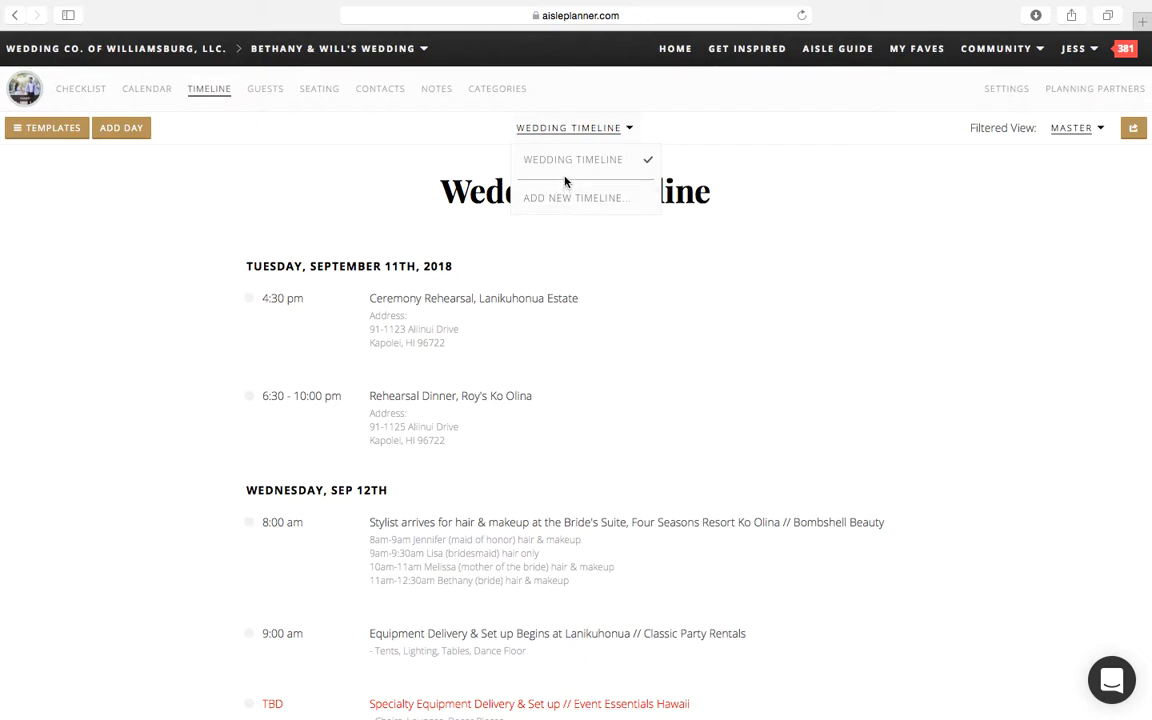
left_click(432, 198)
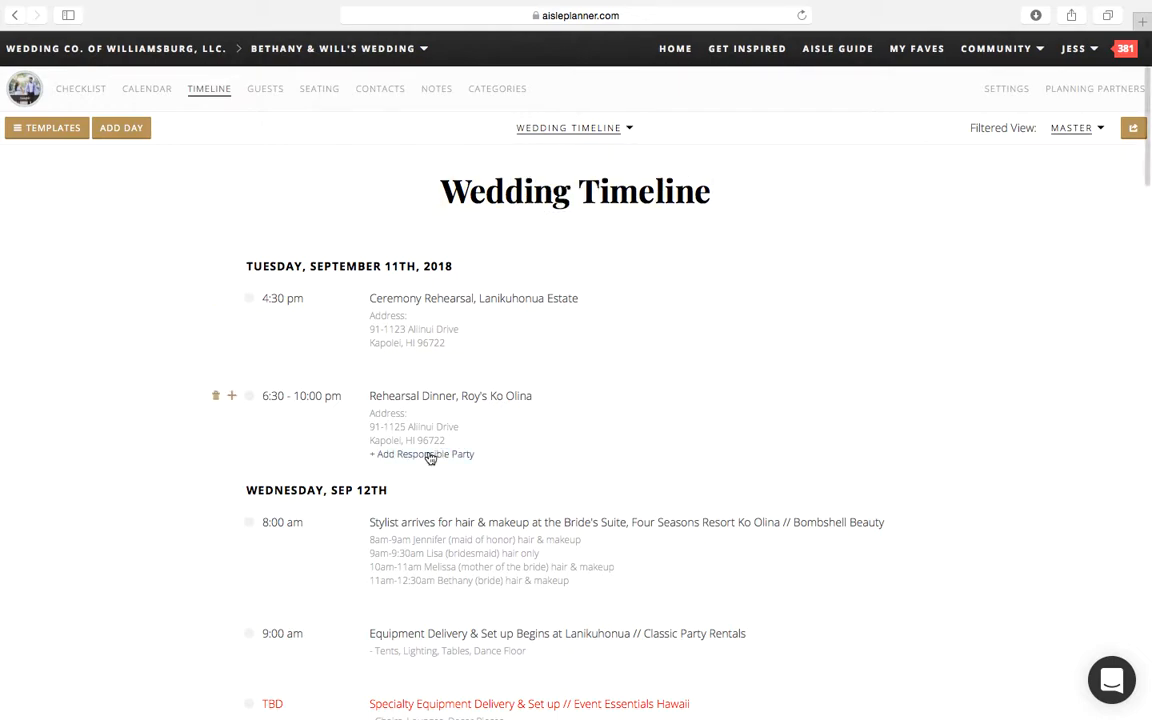
scroll(430, 457, "down", 10)
scroll(429, 457, "down", 15)
scroll(429, 457, "down", 2)
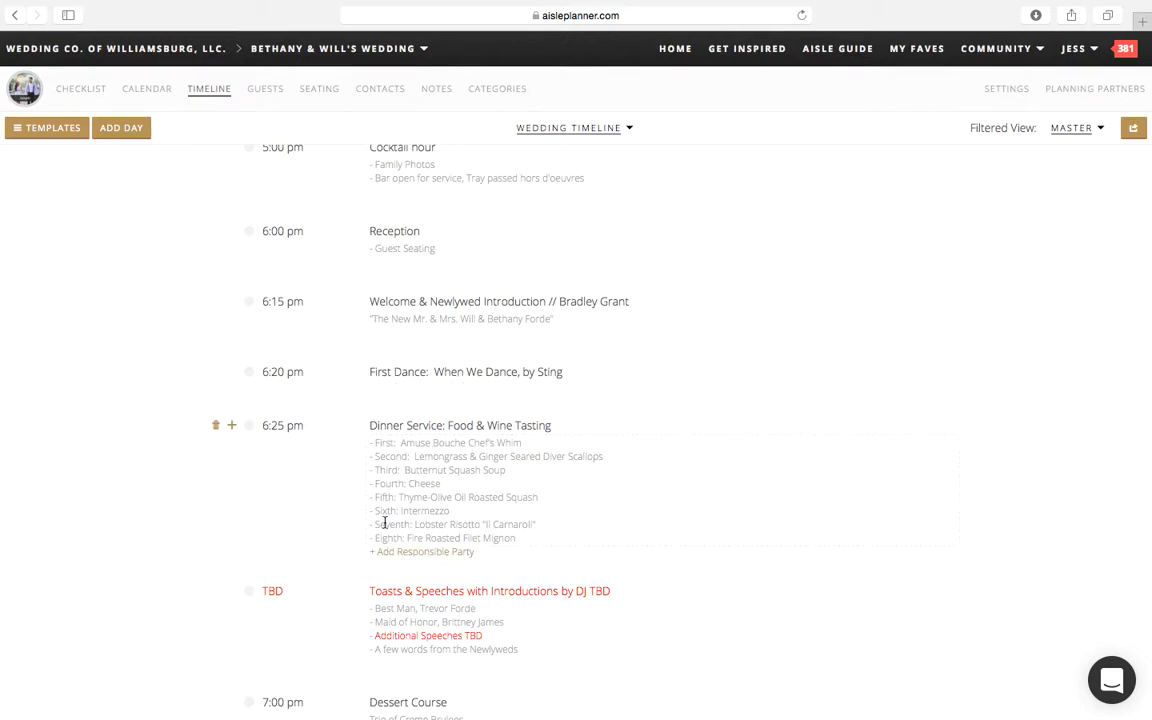
Step: Read on through the evening schedule and toggle responsible parties in the timeline's PDF download options
scroll(456, 532, "down", 2)
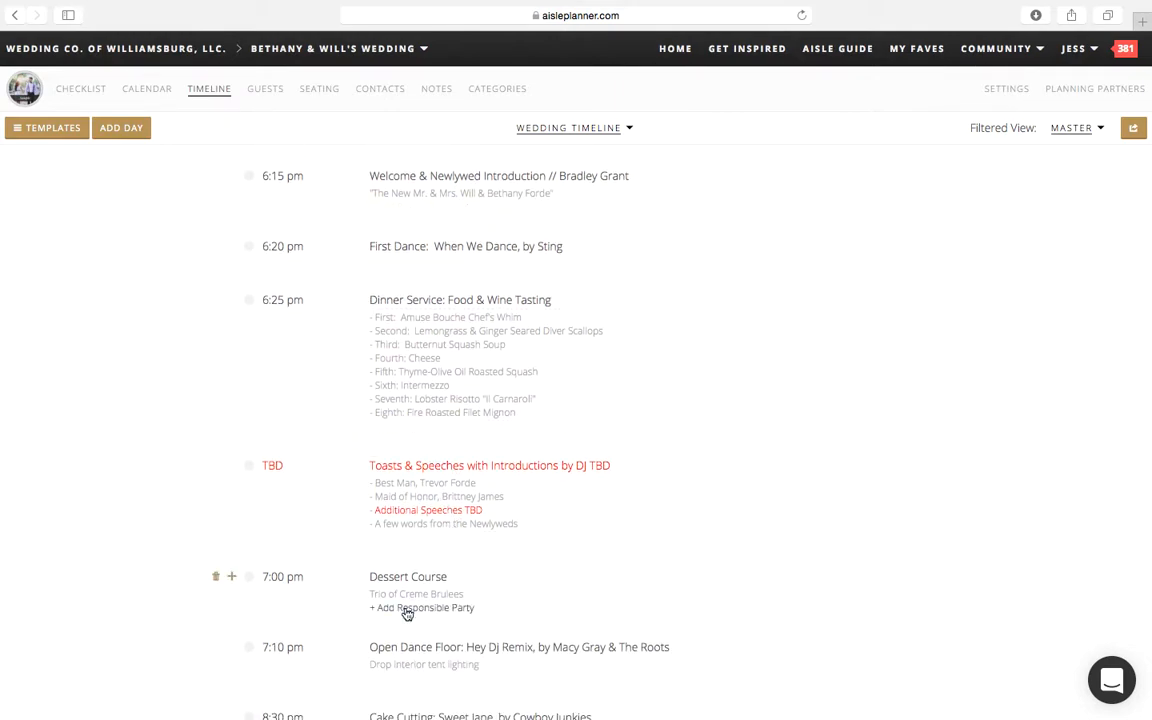
scroll(458, 530, "up", 1)
scroll(458, 530, "up", 15)
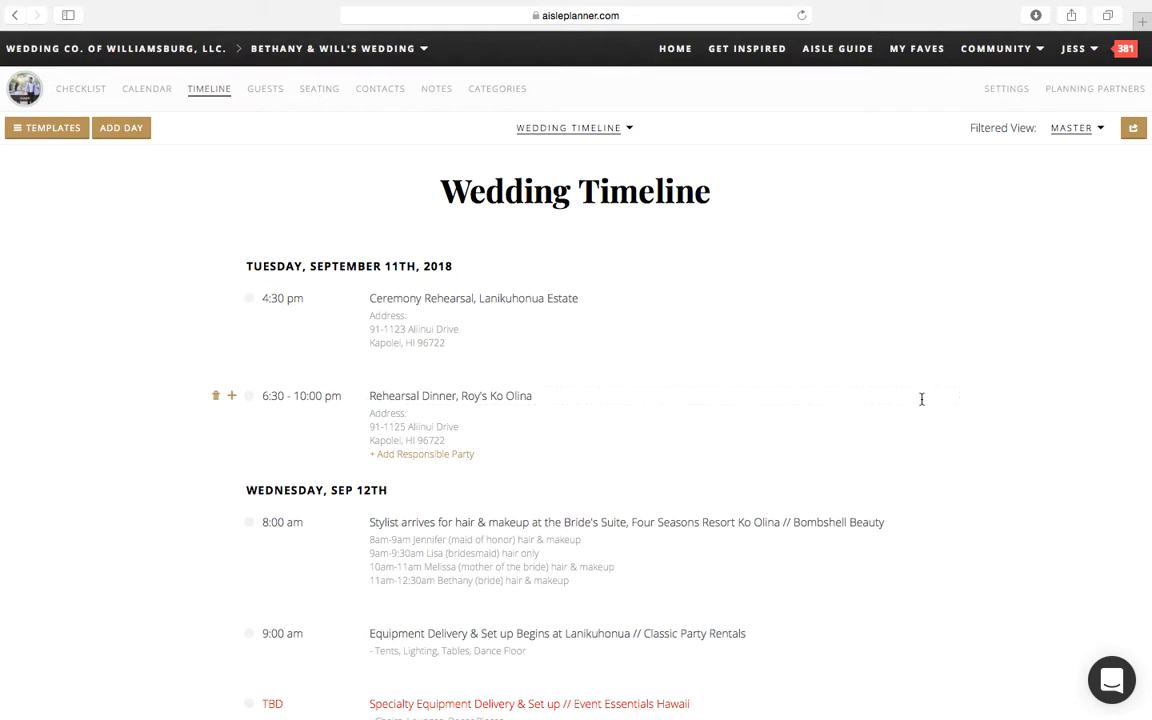
left_click(1134, 129)
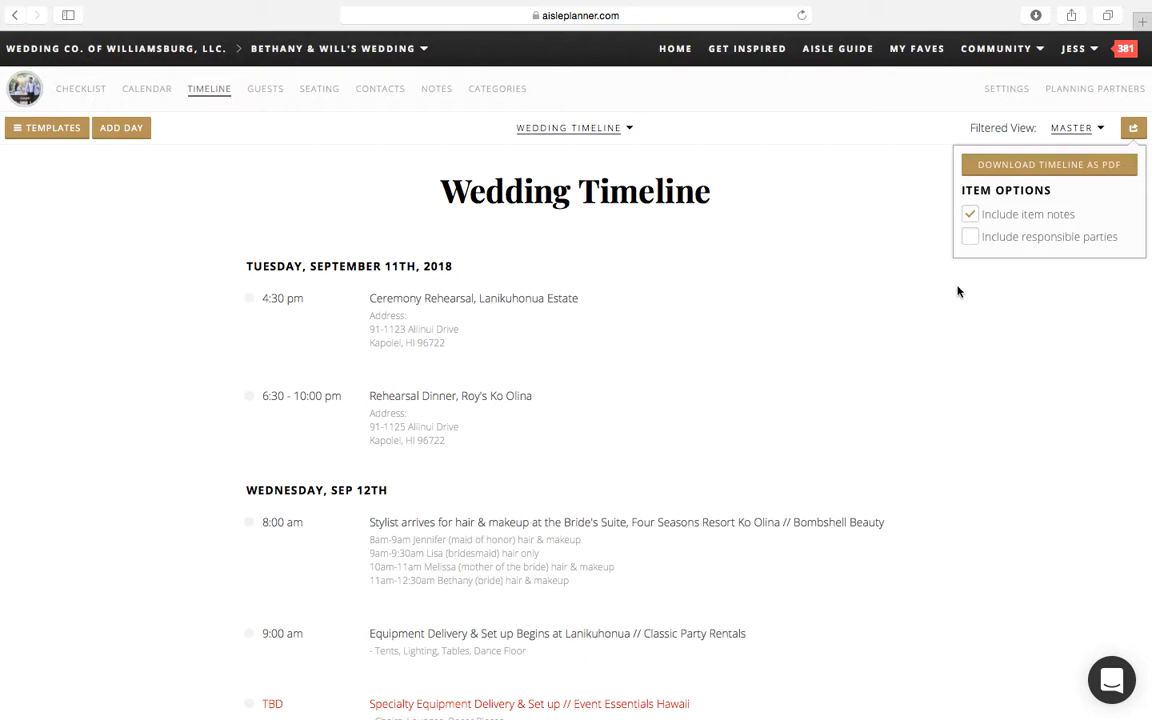
left_click(969, 241)
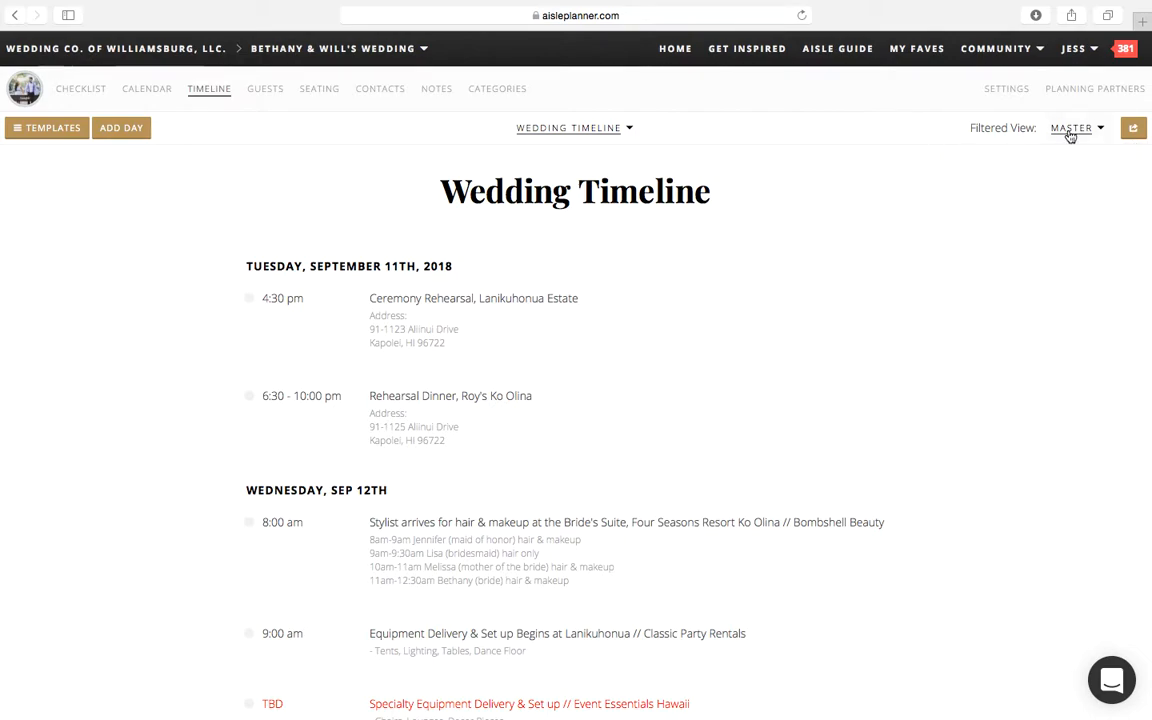
Step: View the Wedding Timeline through the Catering filter and look through its included and excluded items
left_click(1070, 130)
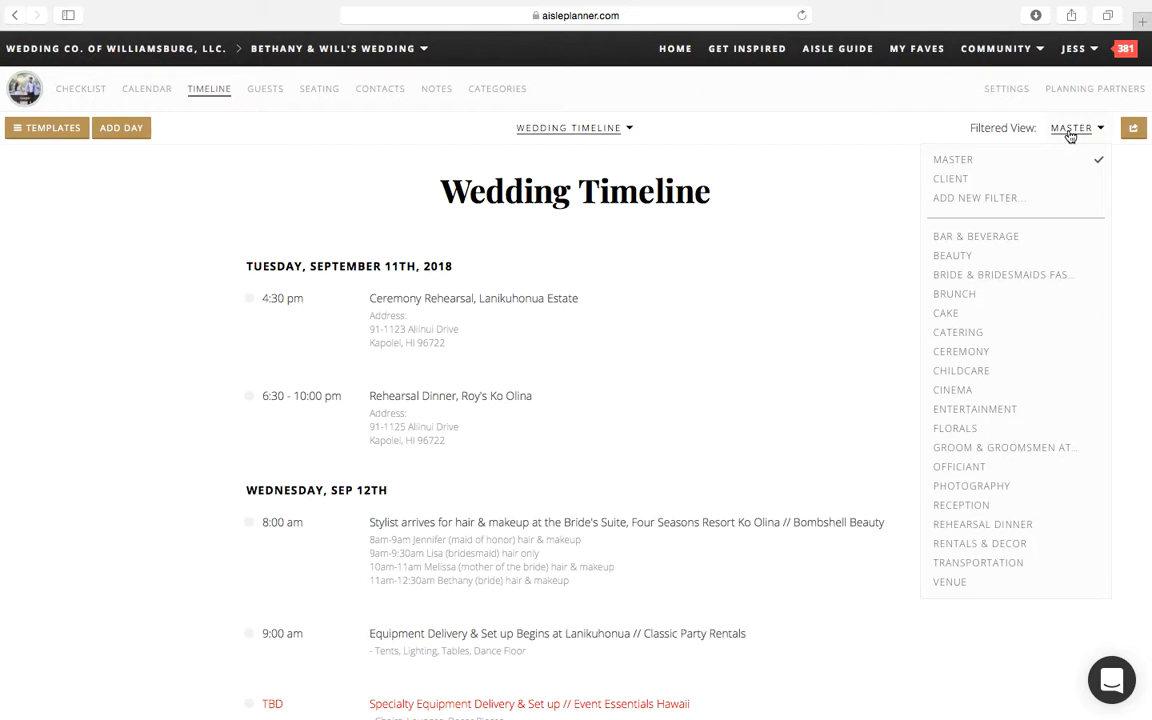
left_click(987, 340)
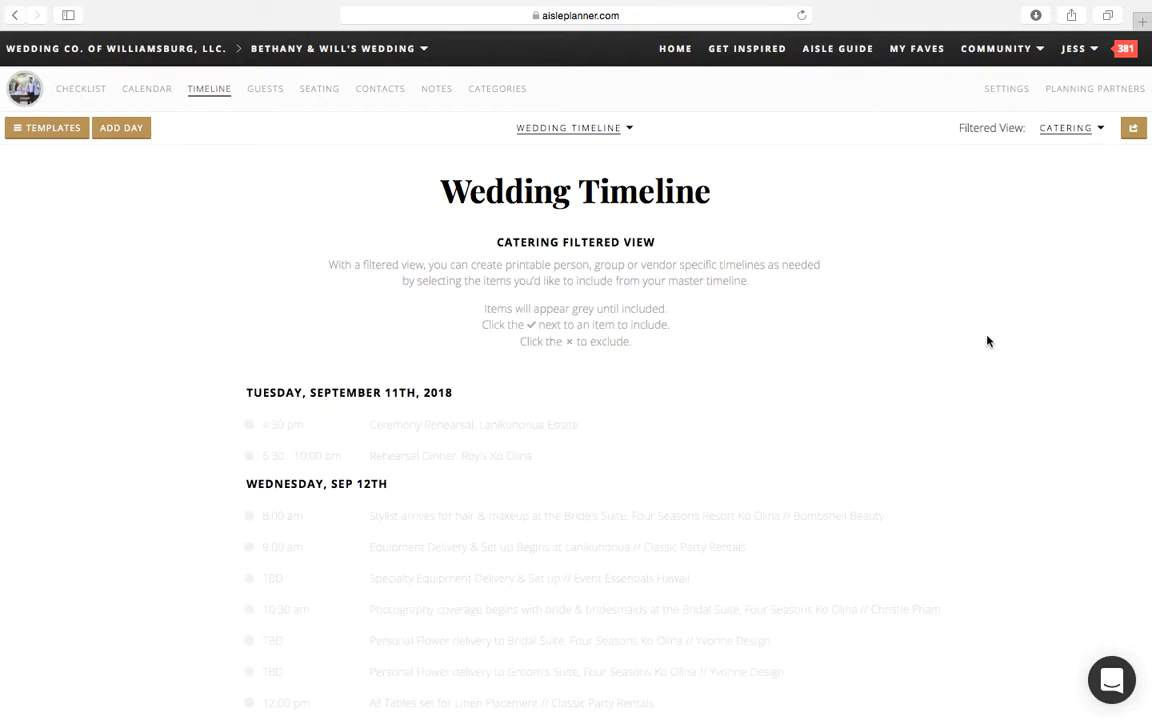
scroll(656, 538, "down", 20)
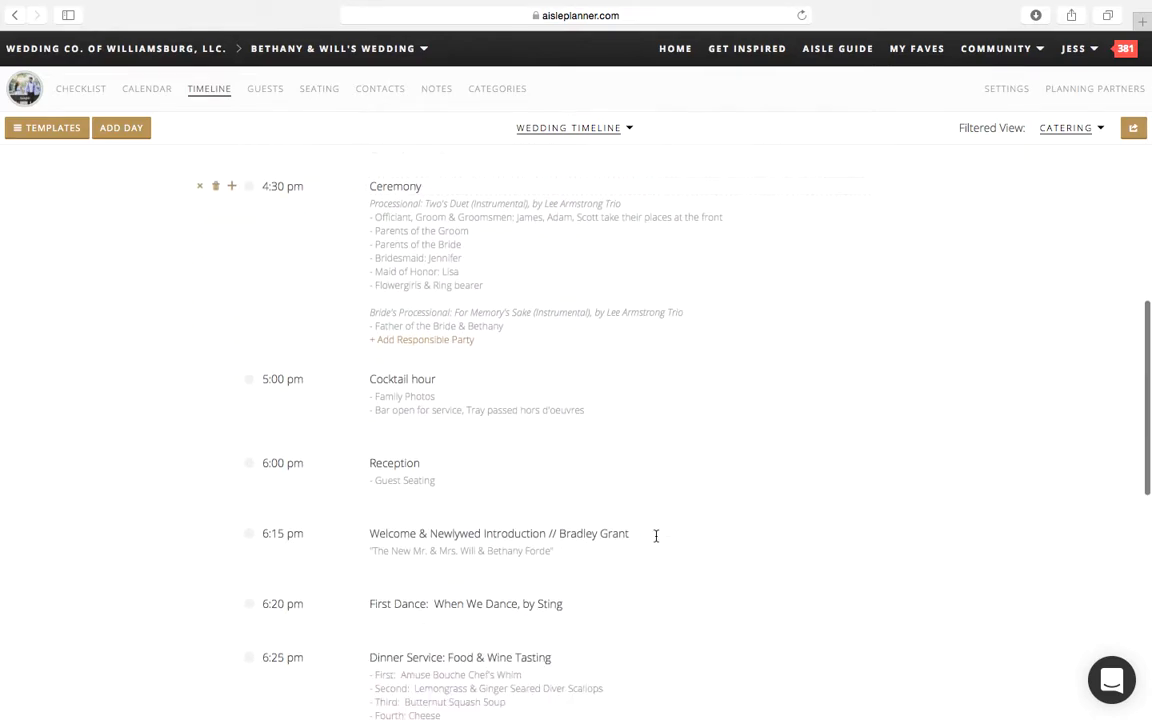
scroll(656, 536, "down", 5)
scroll(656, 538, "up", 20)
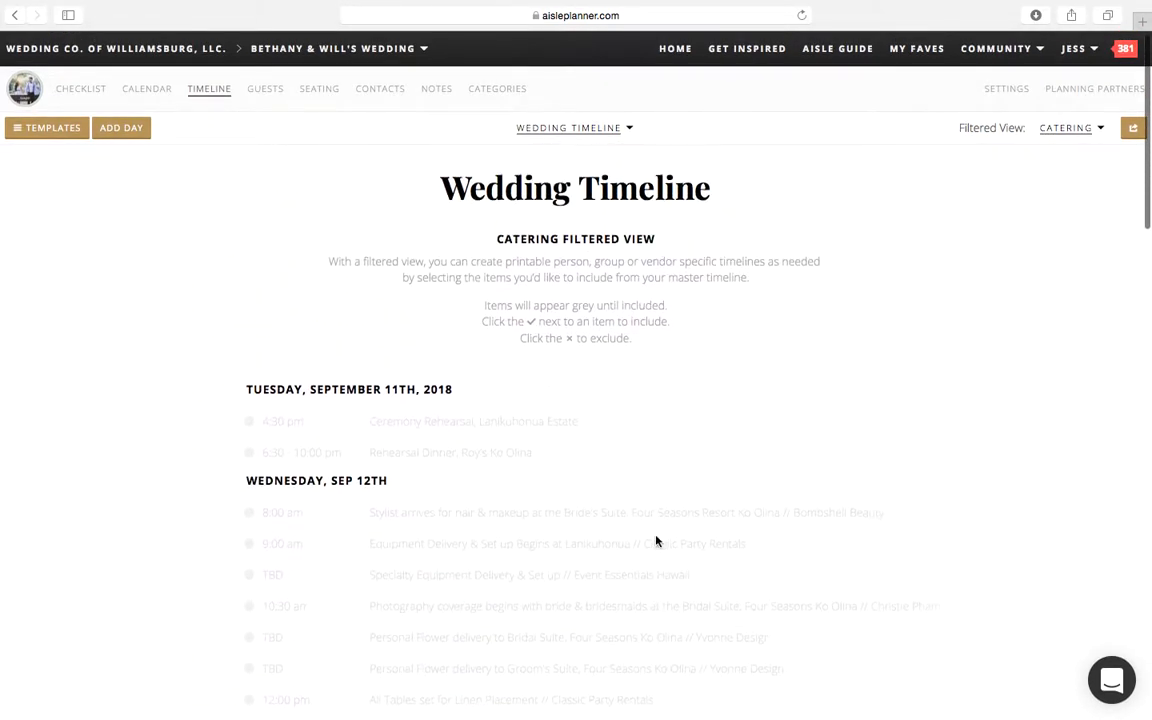
Step: Check the timeline's Client filtered view and return to the Master view
left_click(1072, 130)
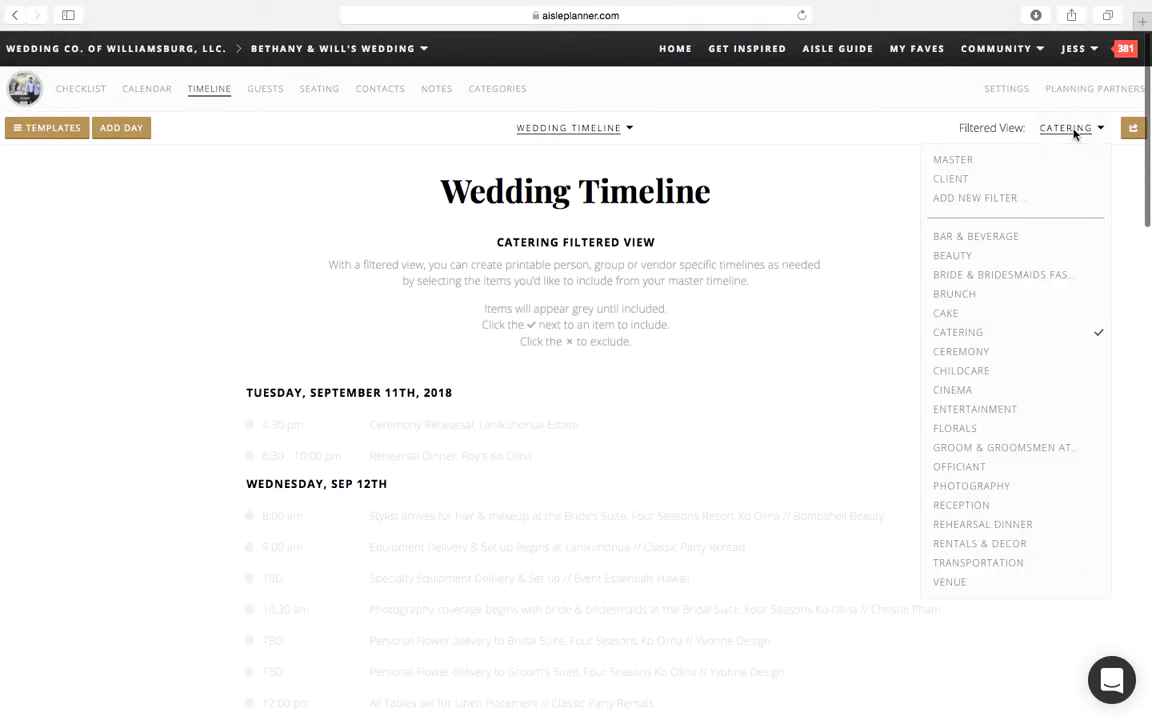
left_click(1012, 184)
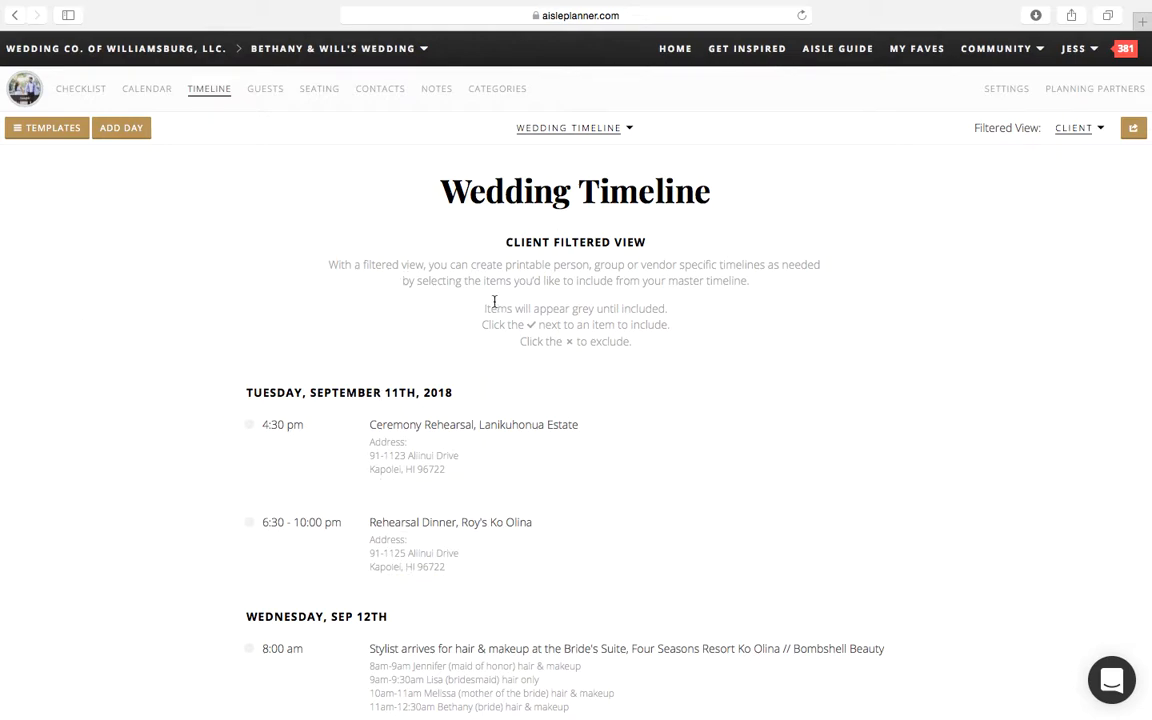
left_click(1095, 130)
left_click(1020, 157)
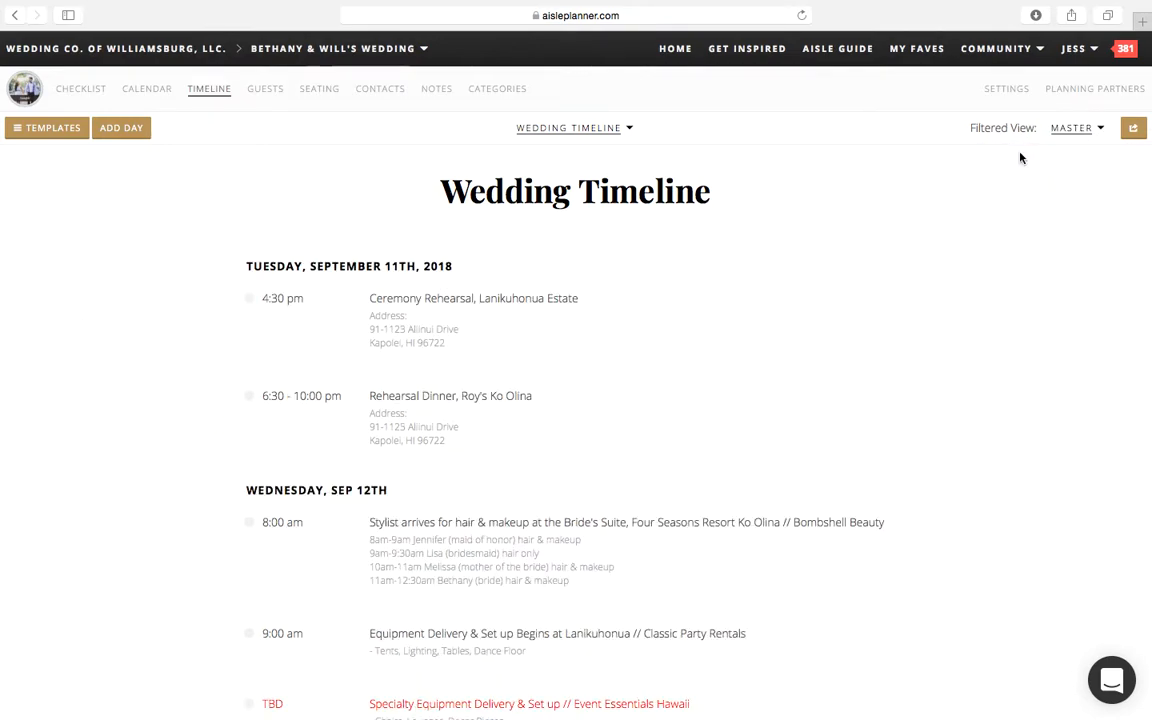
Step: Create a guest party with the guest's full name and 2 children, assigned to the bride's family group
mouse_move(415, 697)
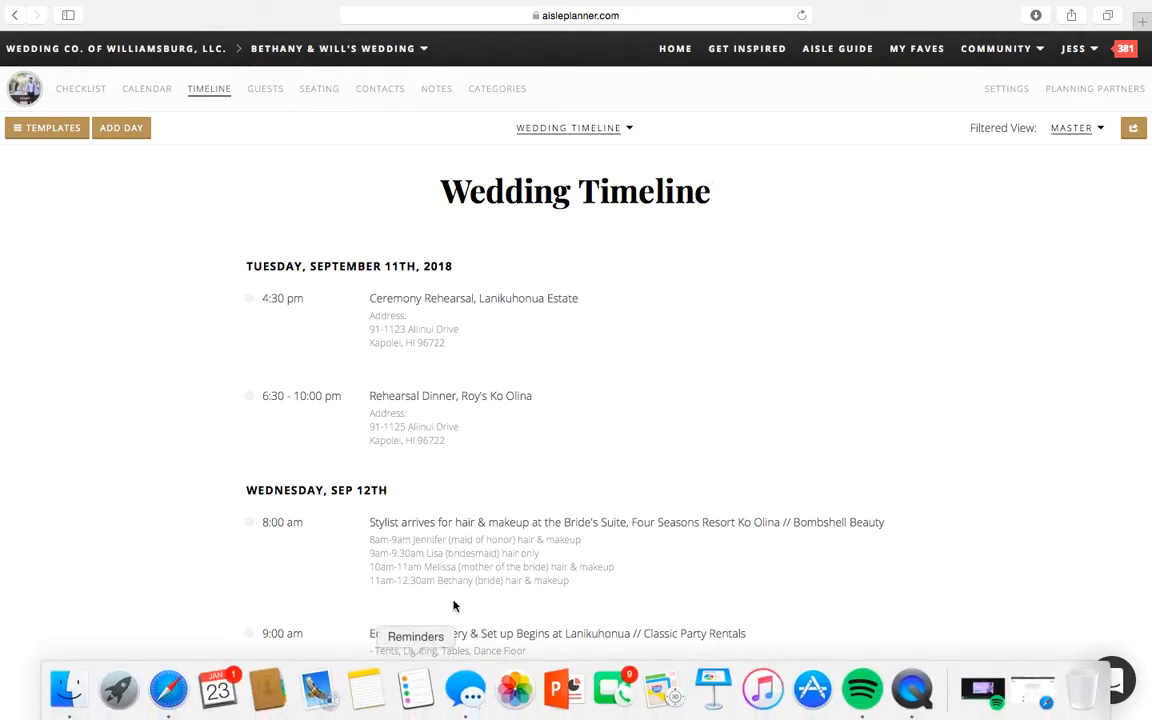
left_click(264, 89)
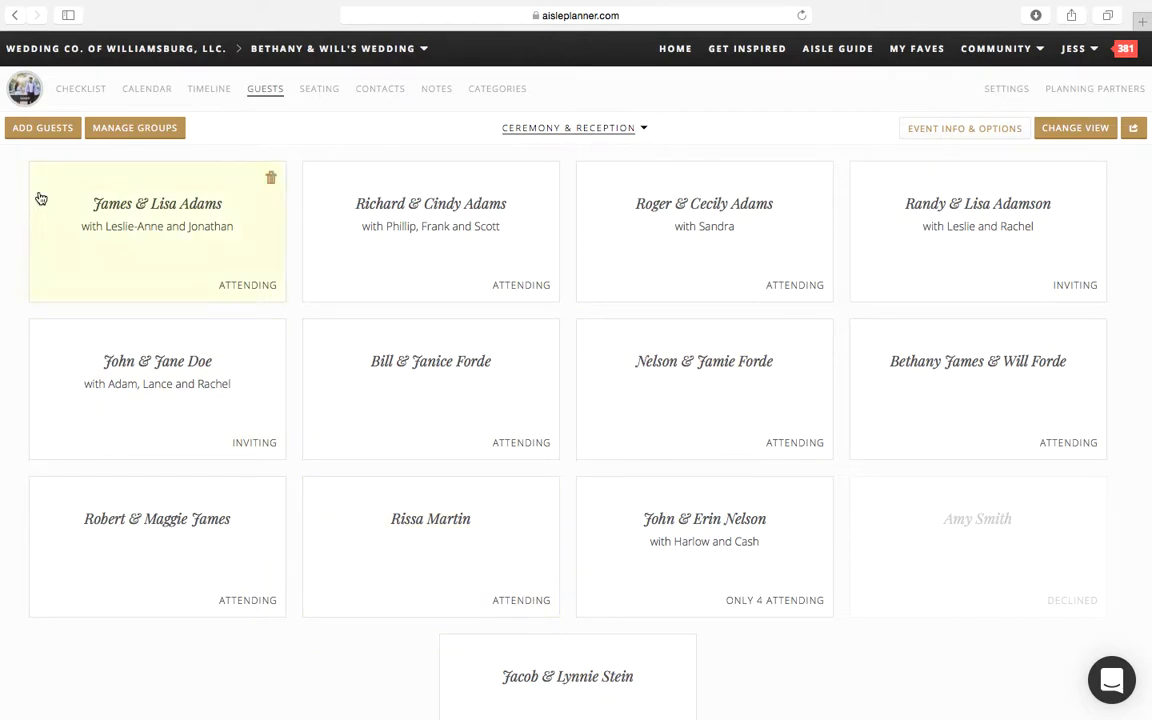
left_click(48, 128)
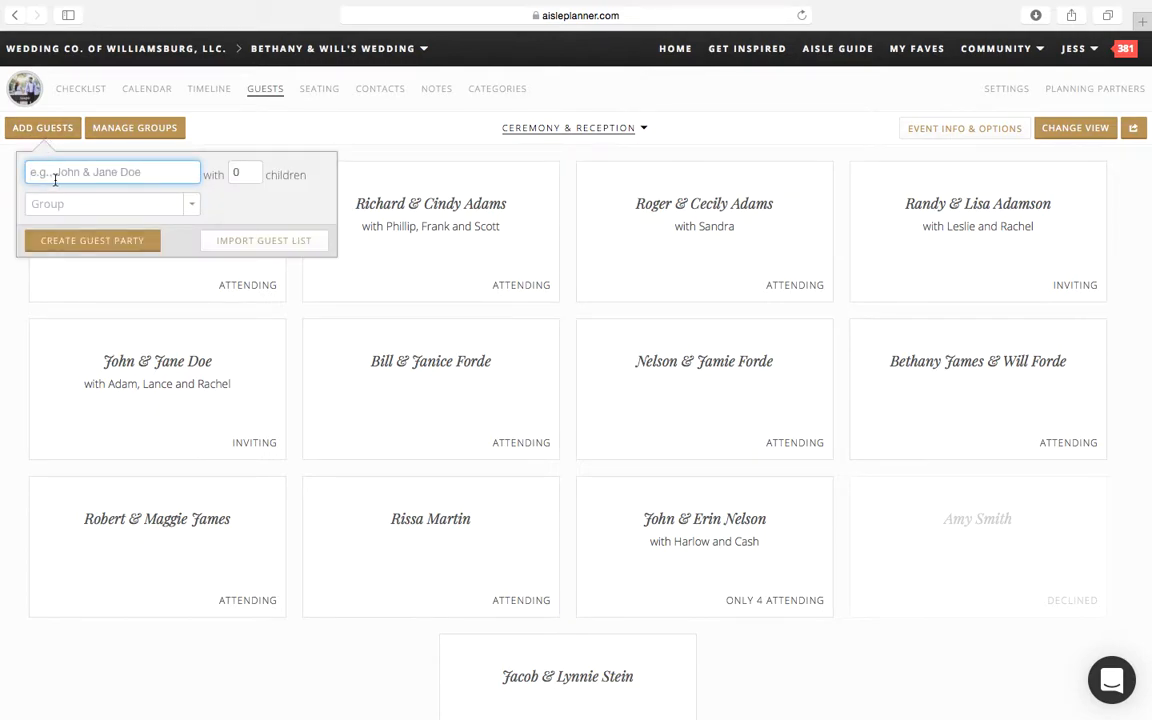
type("John Doe")
left_click(243, 172)
type("2")
left_click(165, 208)
left_click(165, 208)
left_click(165, 208)
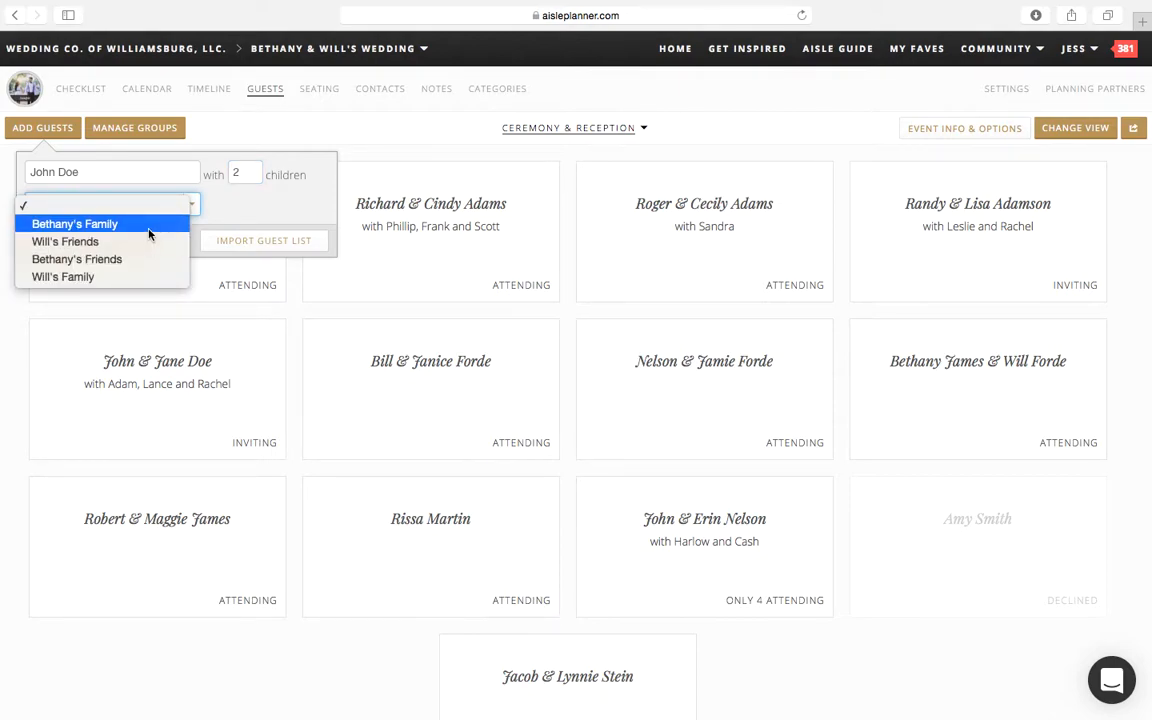
left_click(148, 226)
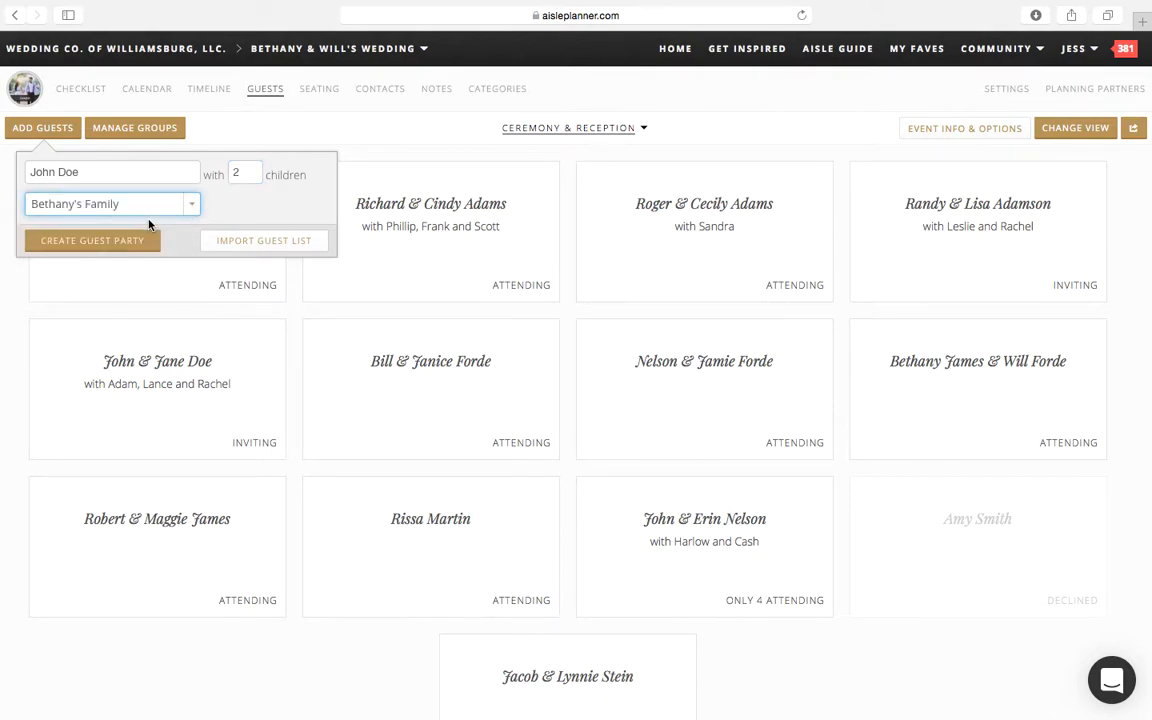
left_click(129, 245)
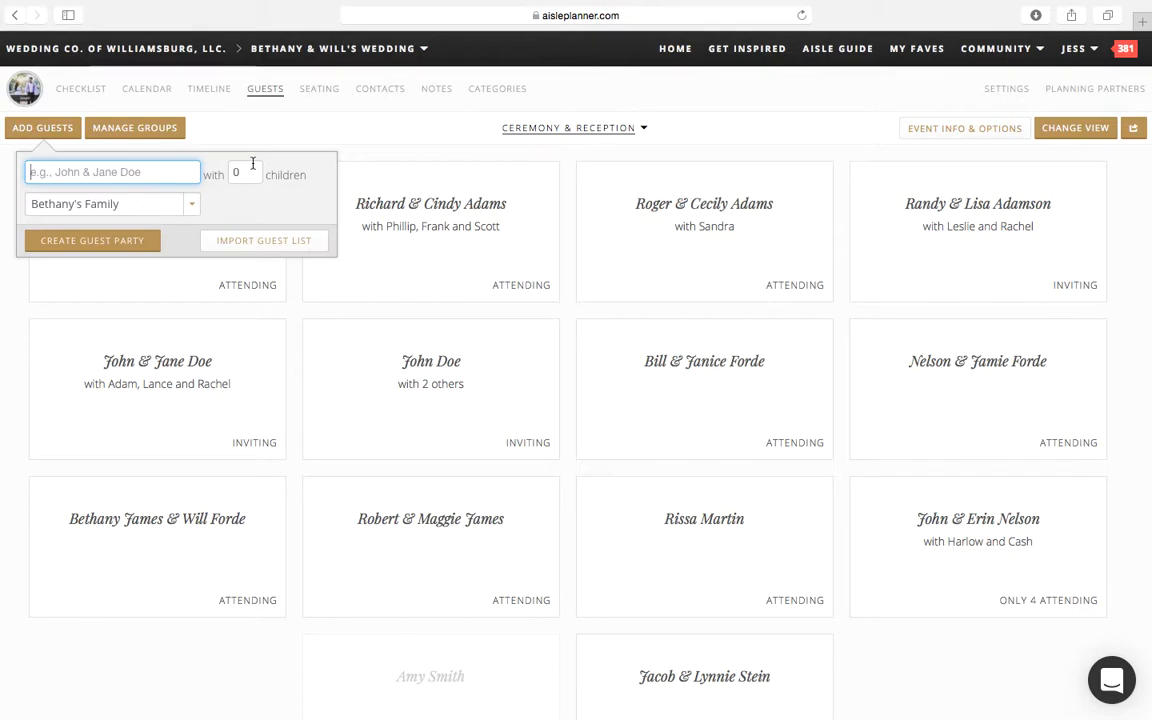
Step: Review the guest list import templates and upload option without importing a file
left_click(257, 245)
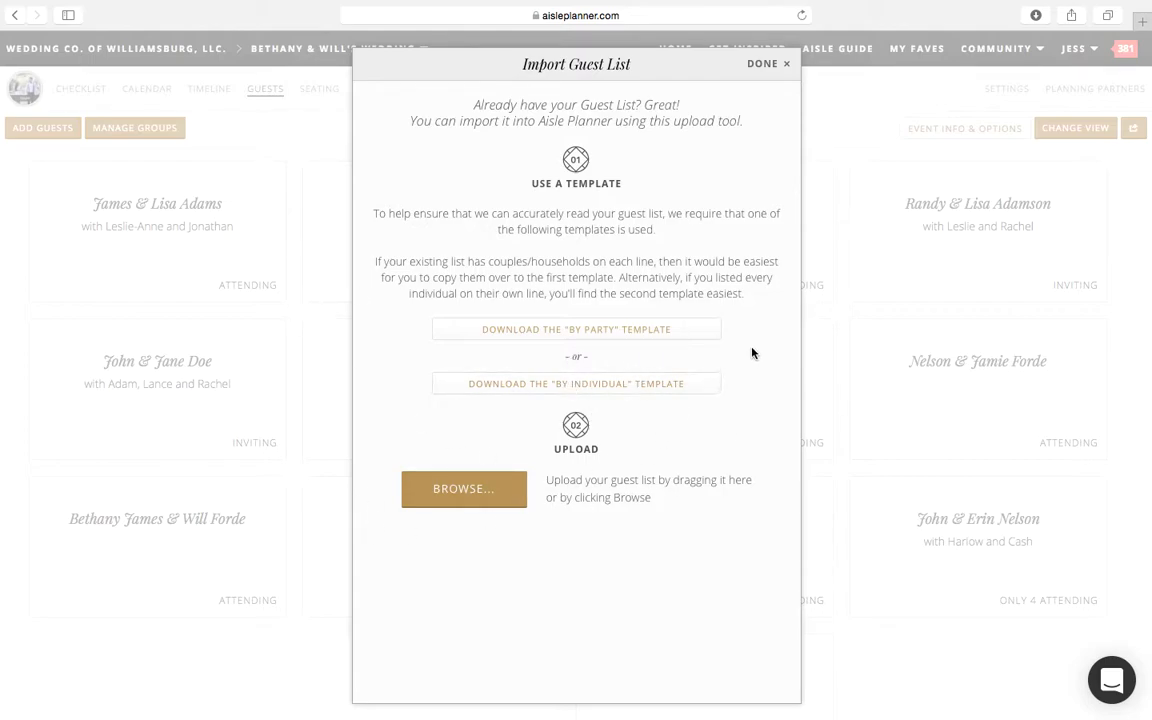
left_click(762, 65)
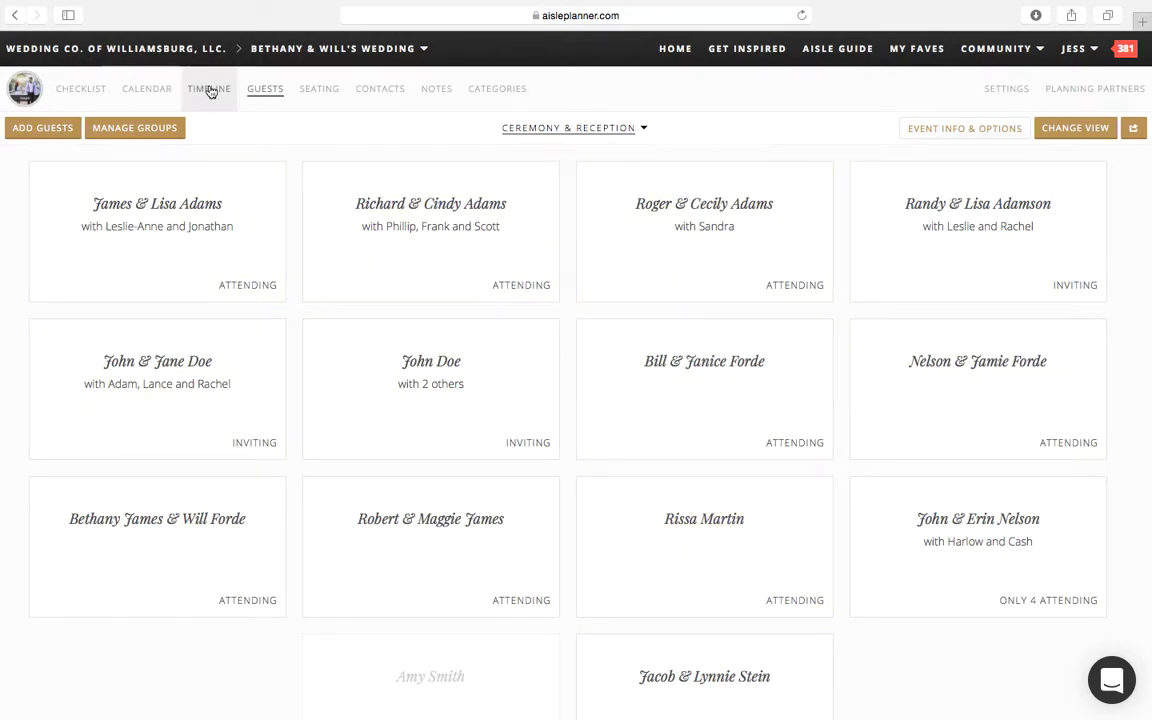
Step: Open the first guest party's details and mark its flower girl as needing a highchair
left_click(174, 219)
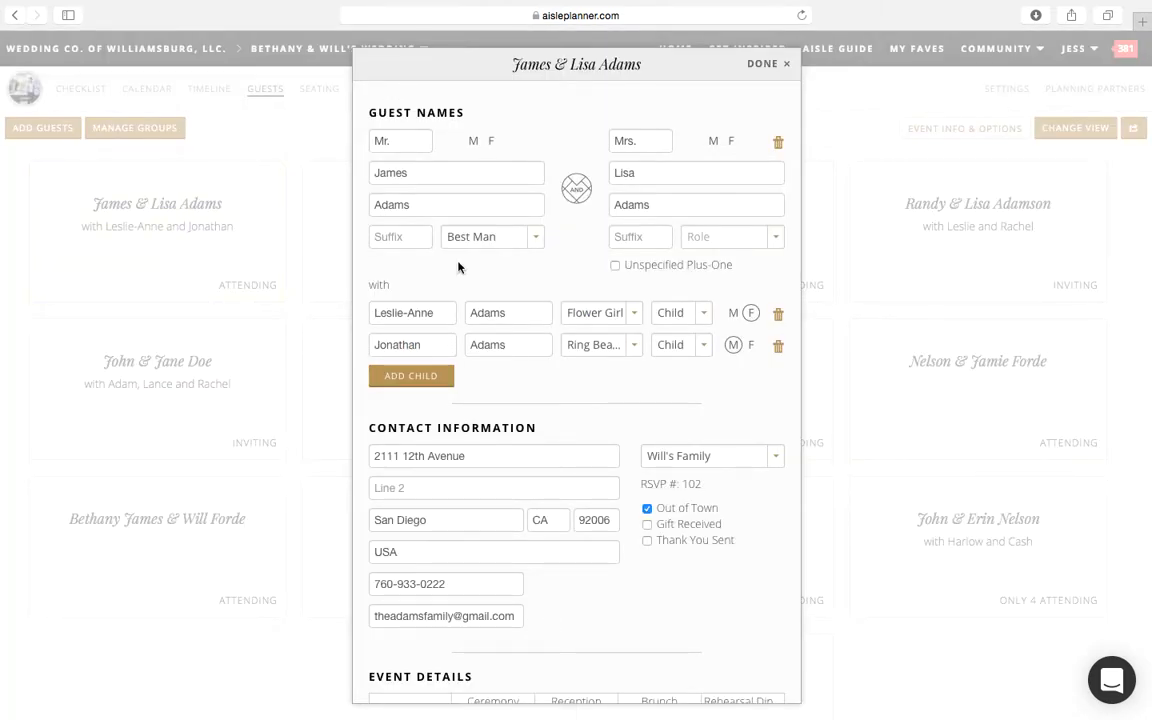
scroll(548, 402, "down", 1)
scroll(548, 402, "down", 5)
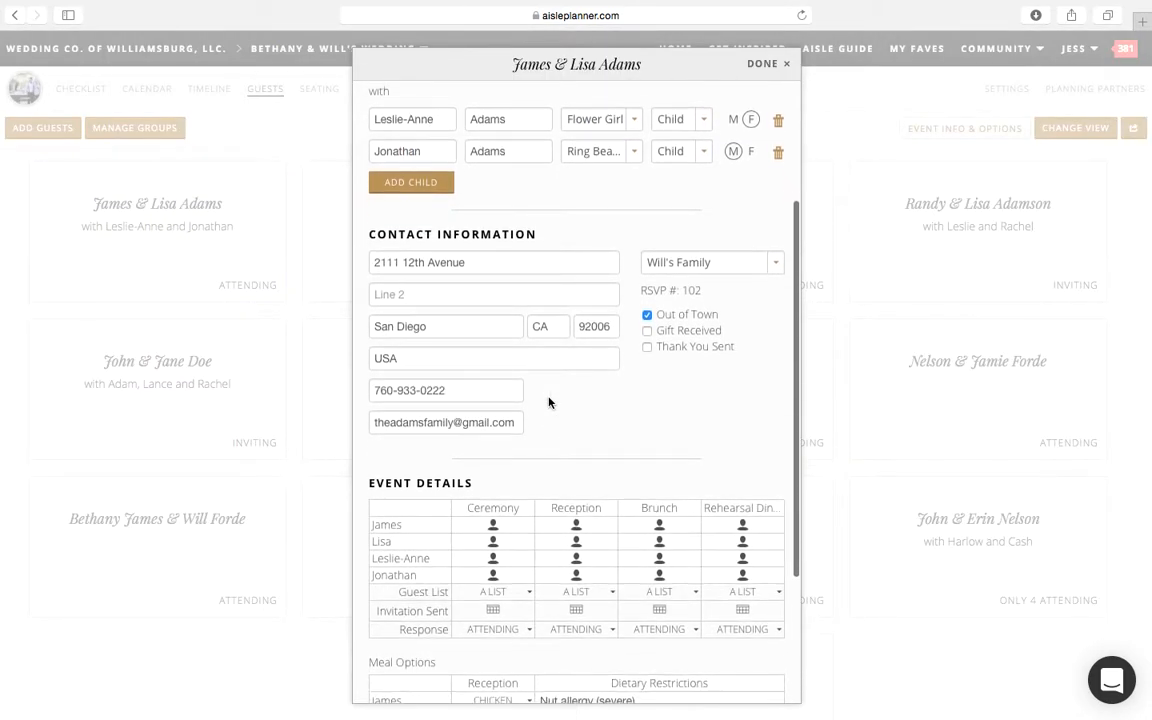
scroll(548, 402, "down", 2)
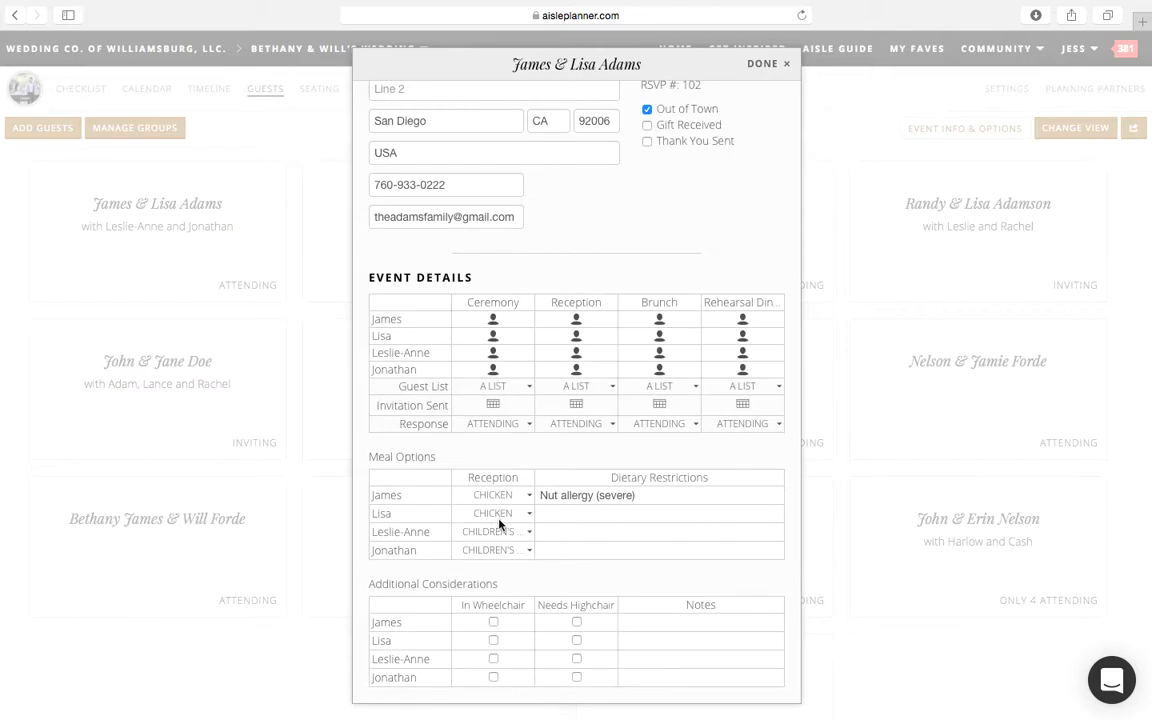
left_click(577, 660)
Step: Add the note "May not sit still and may have to go to babysitter room" for the flower girl, and close the party details
left_click(640, 659)
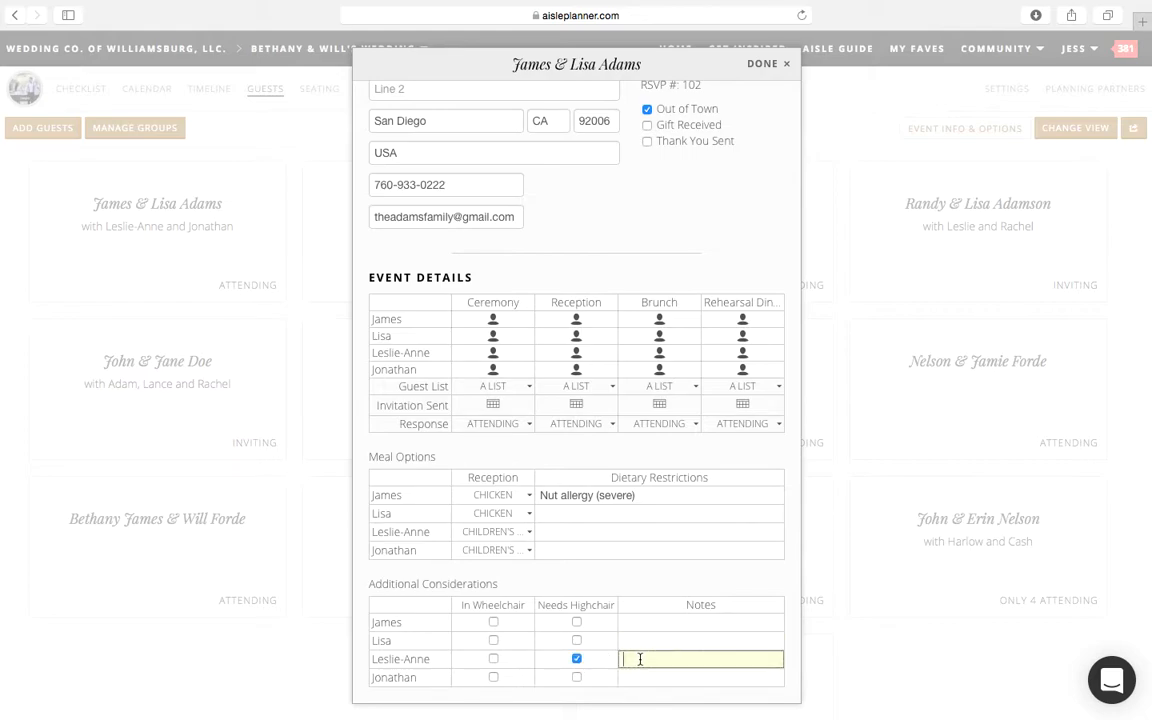
type("May not sit s")
type("till and may have to")
type(" go to babyst")
type("itter room")
left_click(664, 585)
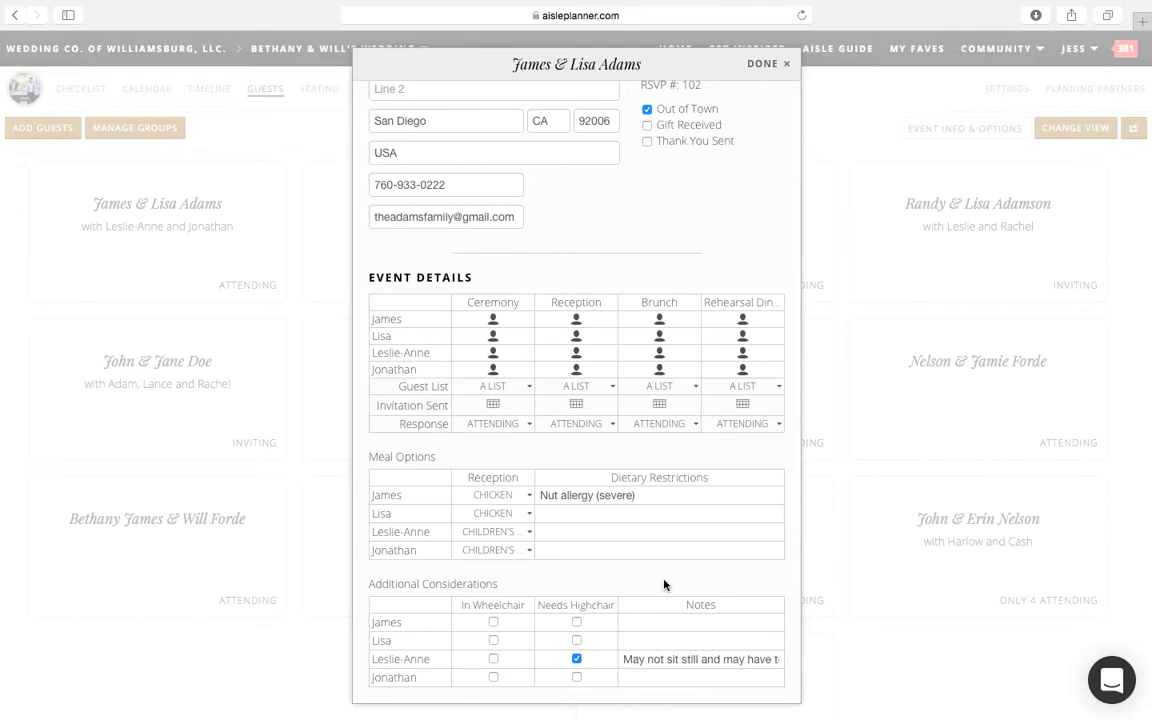
scroll(669, 203, "up", 5)
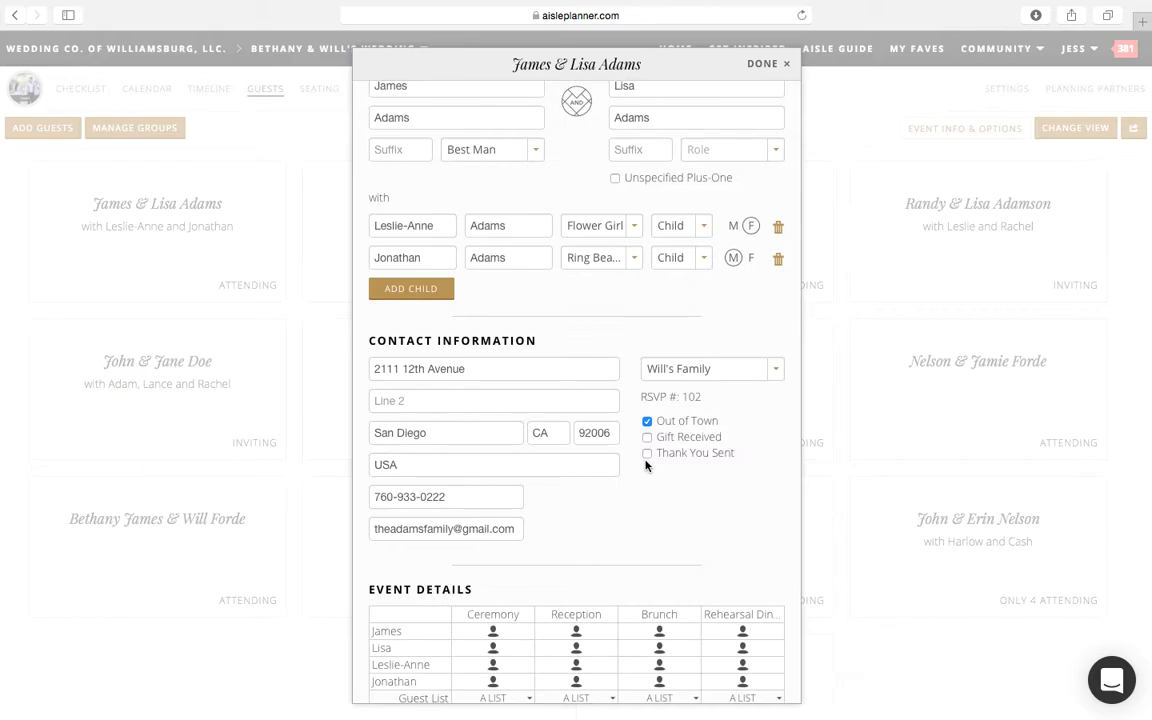
scroll(646, 465, "up", 3)
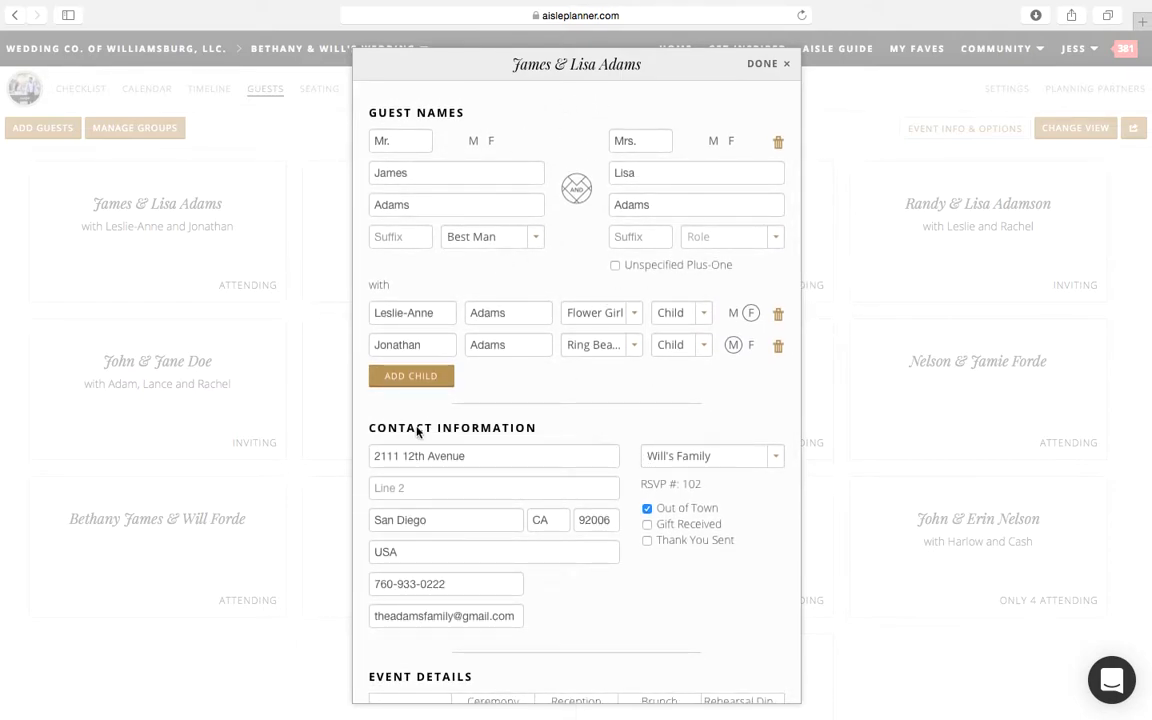
left_click(752, 64)
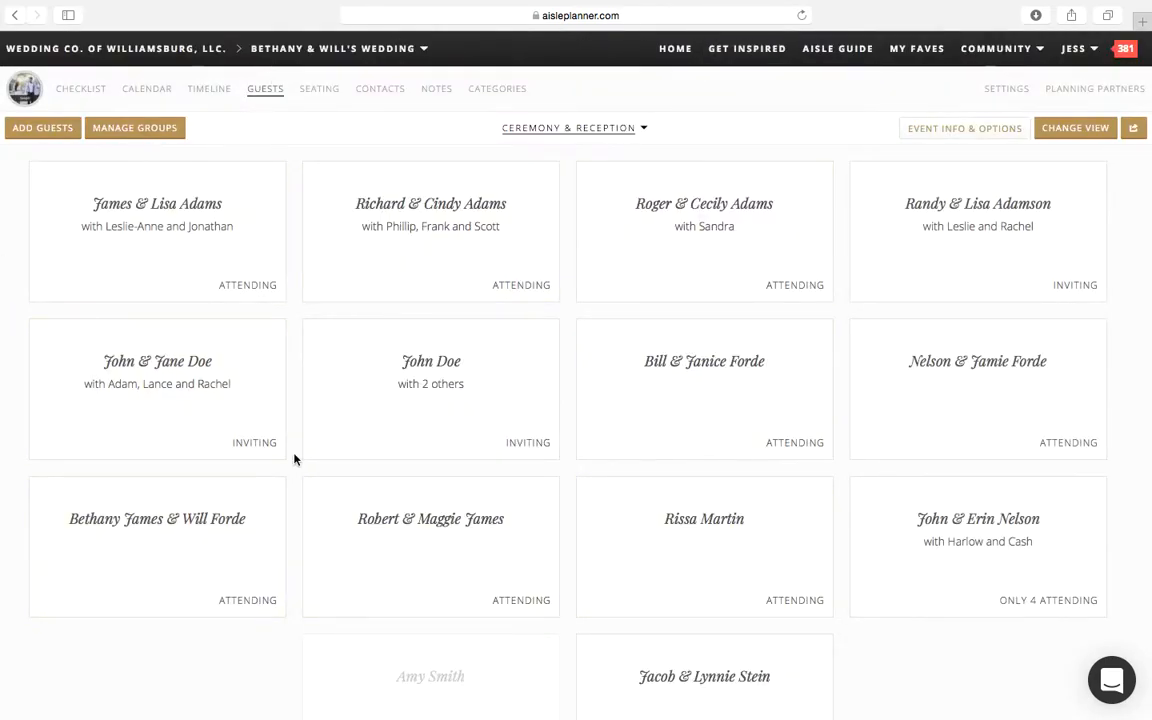
Step: Change the guest view to Individual Guests displayed as a List
left_click(1068, 136)
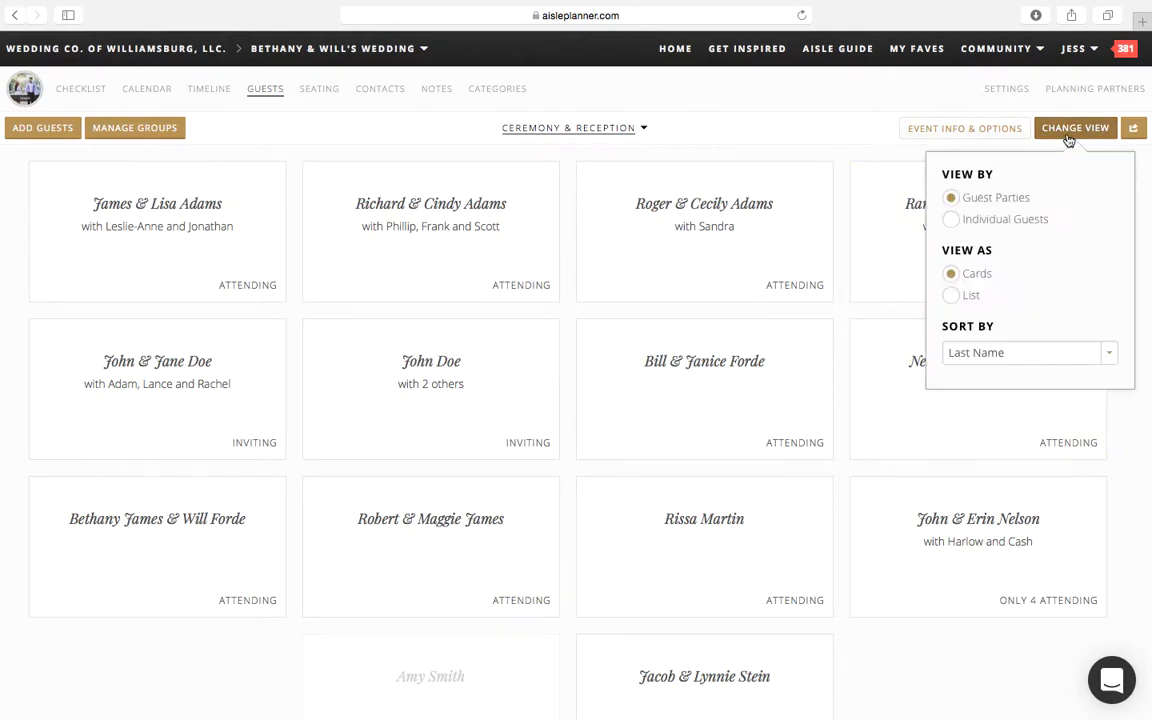
left_click(993, 220)
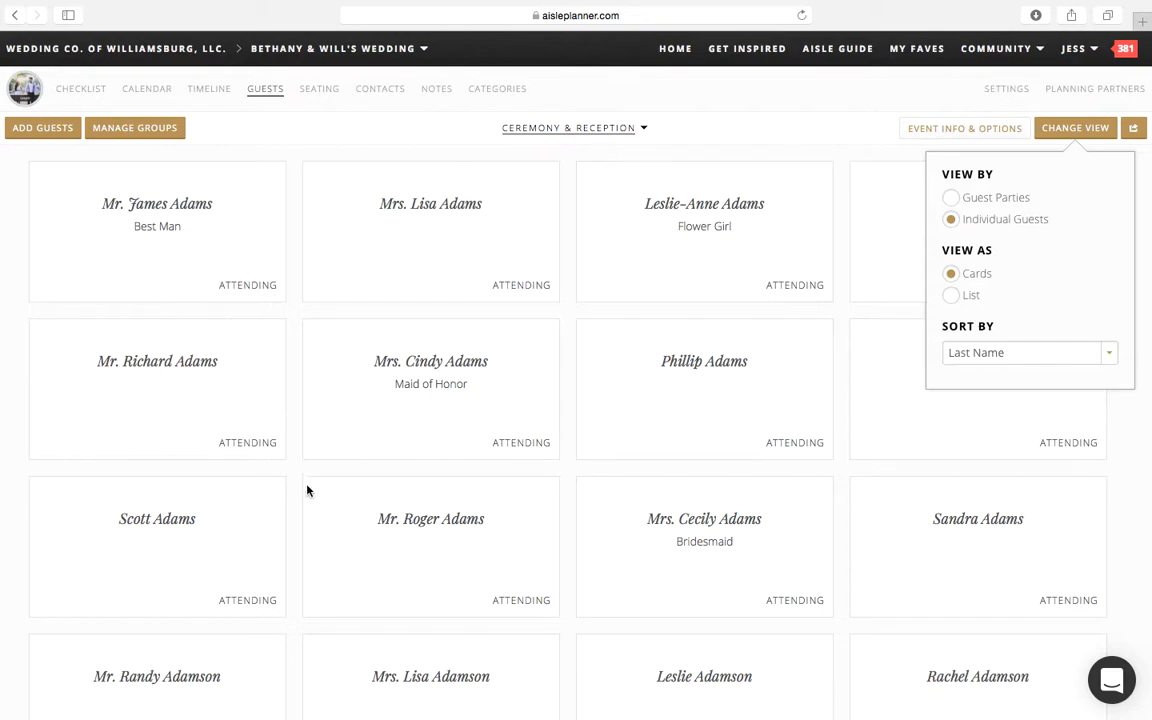
left_click(953, 296)
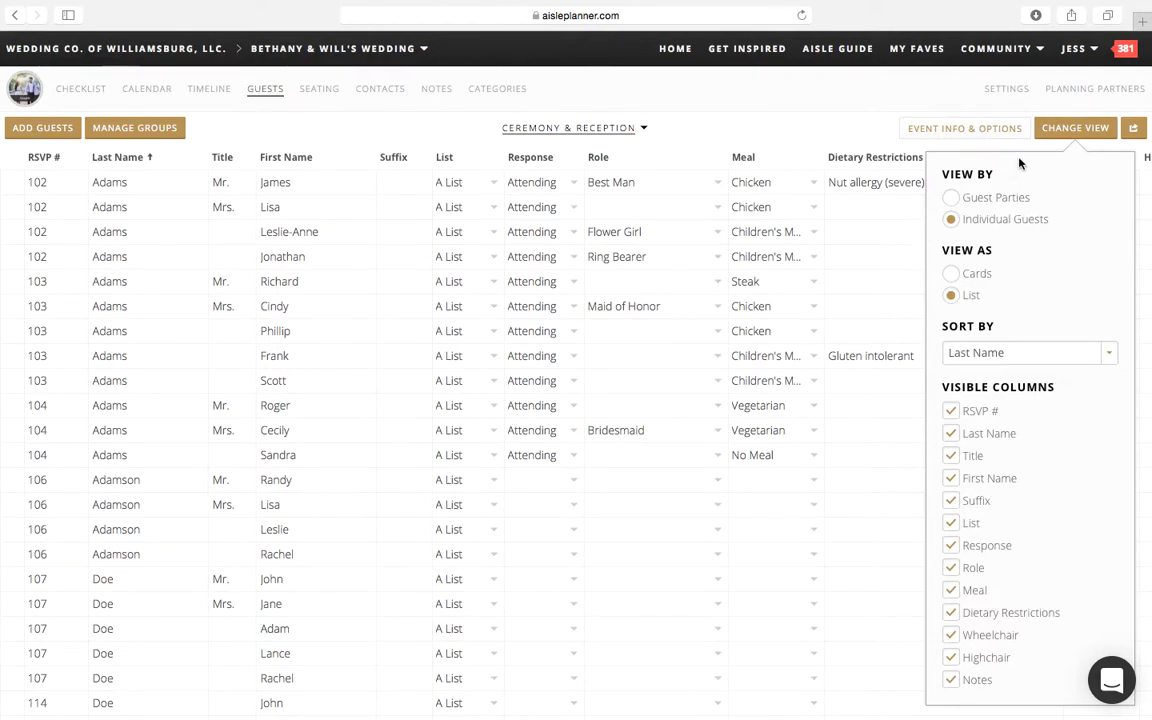
left_click(1066, 130)
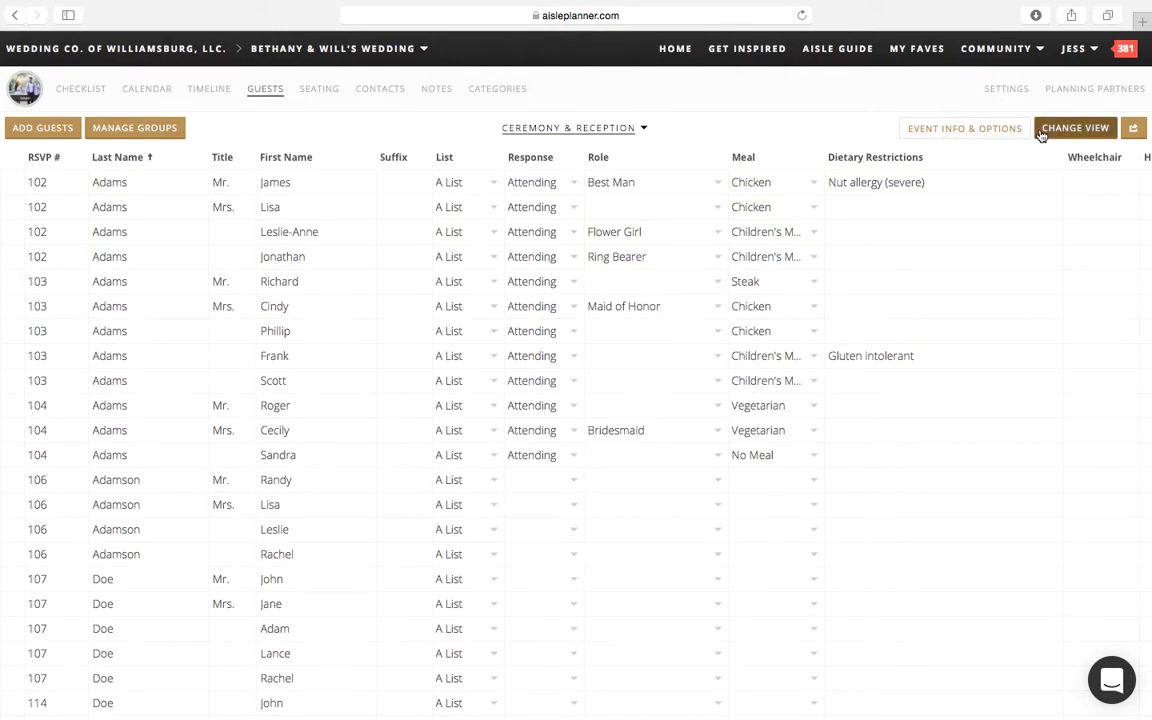
Step: Compare the Guest Parties list with the Individual Guests list, ending on Individual Guests
left_click(1070, 128)
left_click(1000, 199)
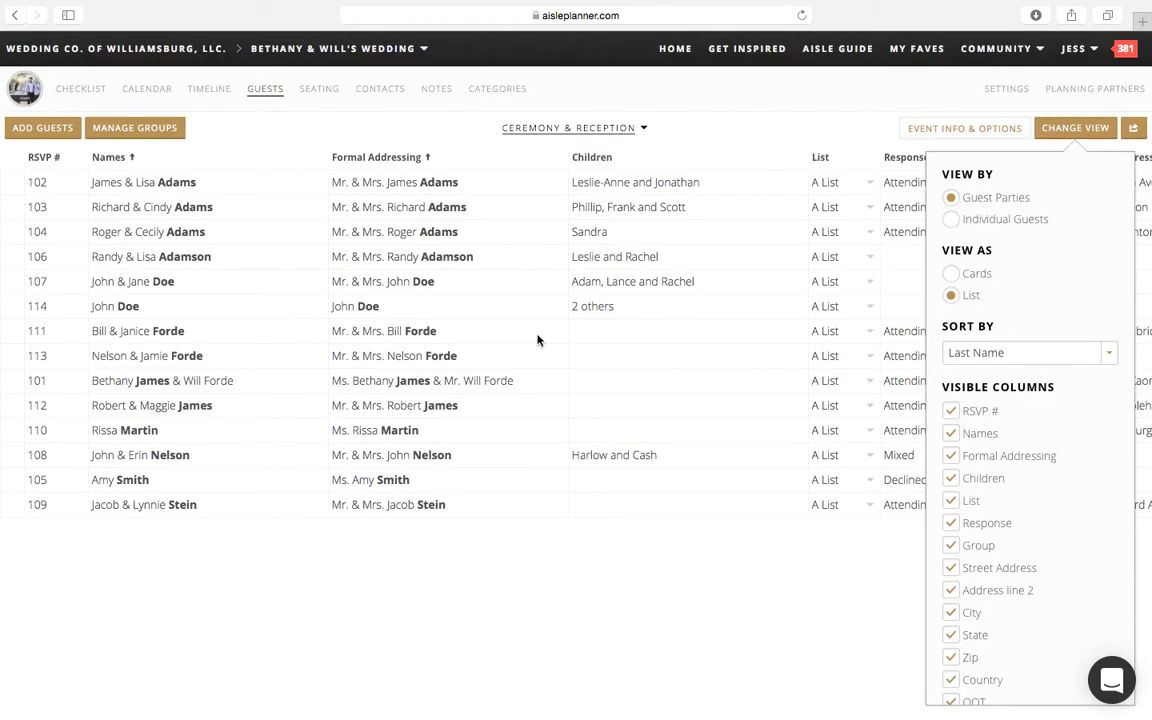
left_click(992, 220)
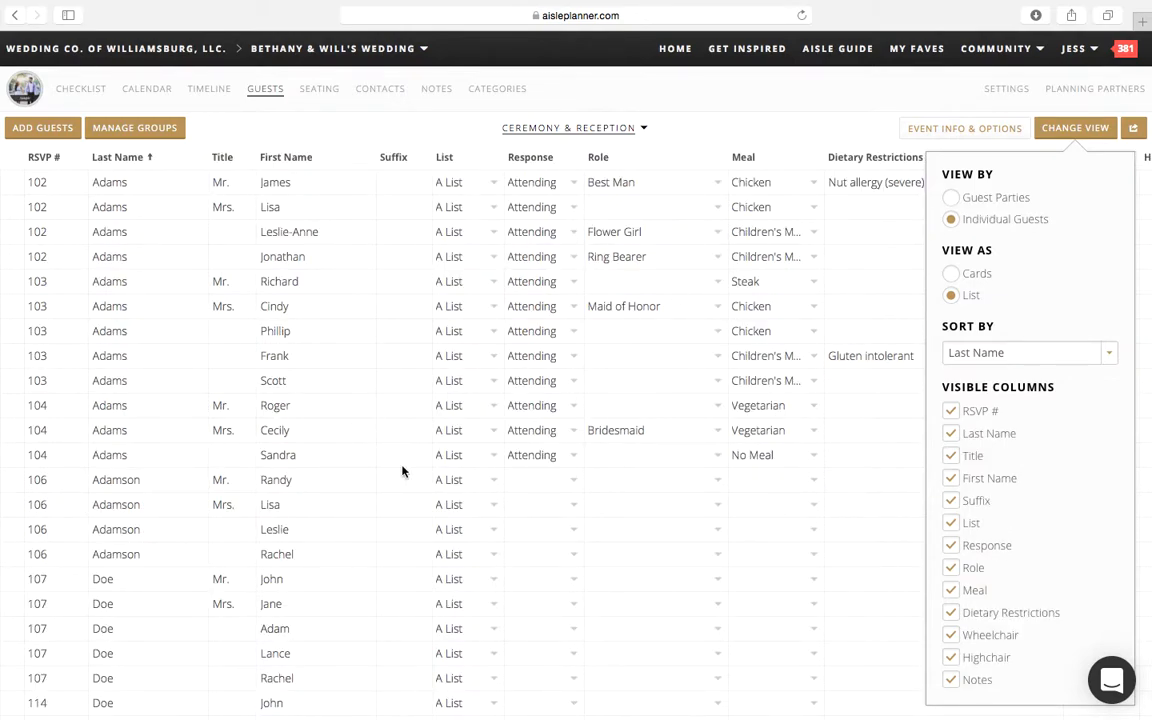
left_click(825, 134)
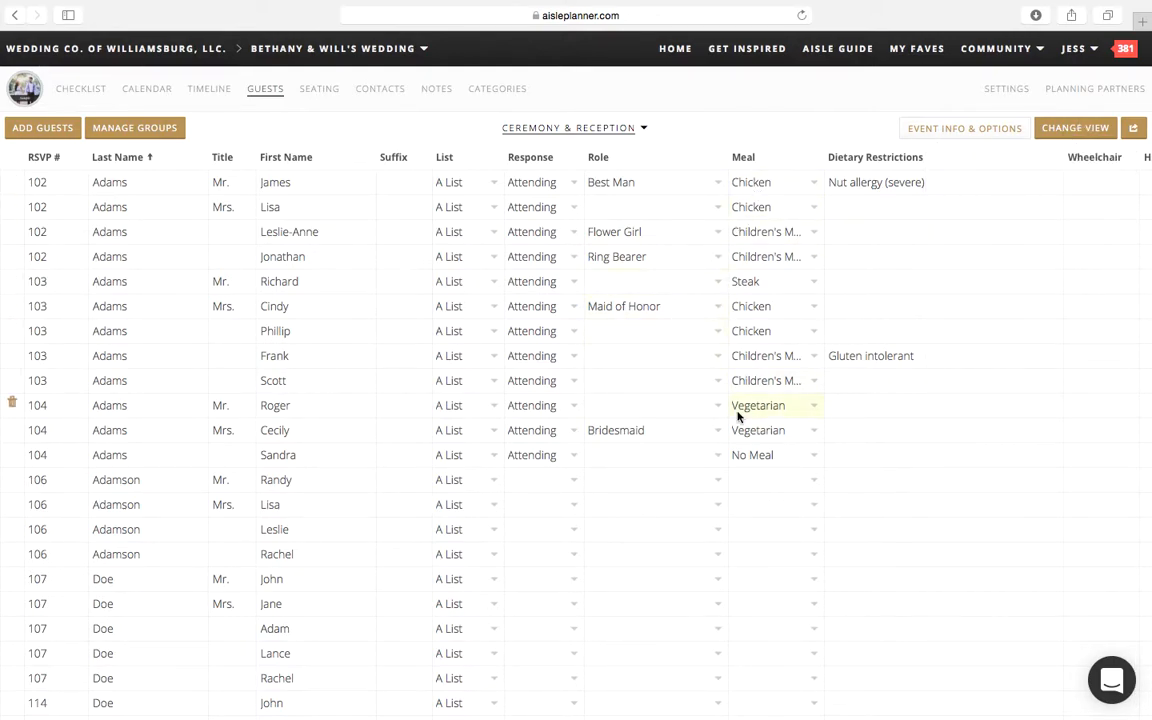
Step: Set the meal to Chicken for the first guest in the list without a meal choice
left_click(746, 481)
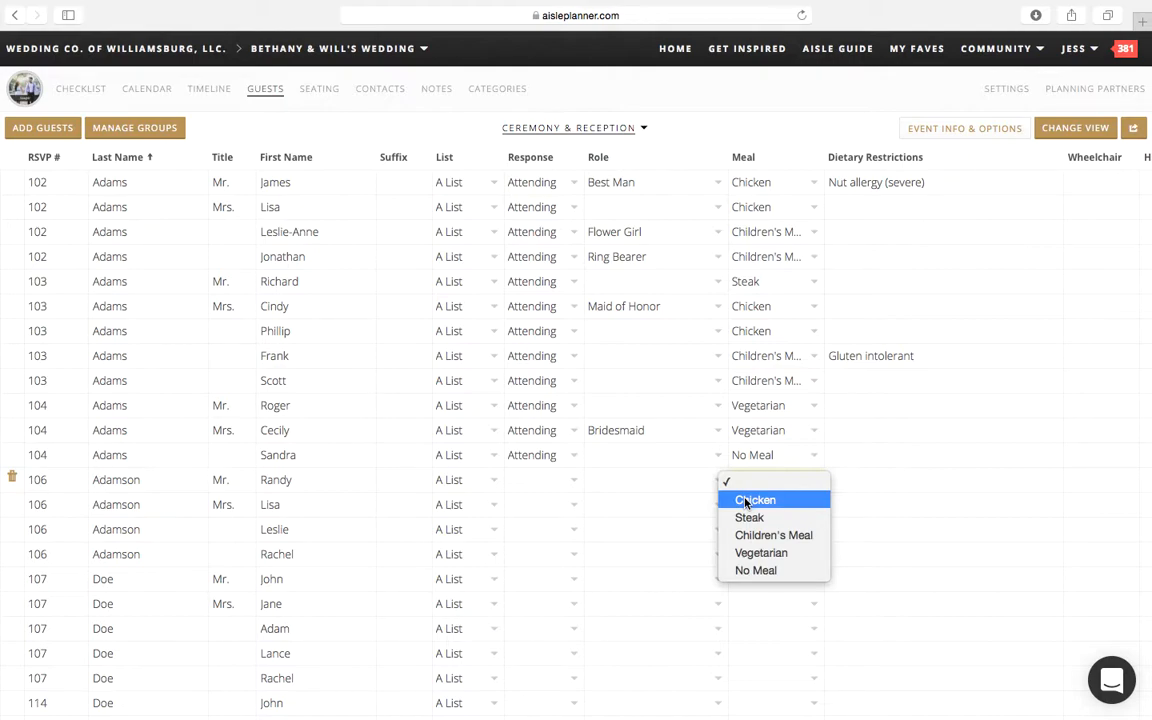
left_click(745, 500)
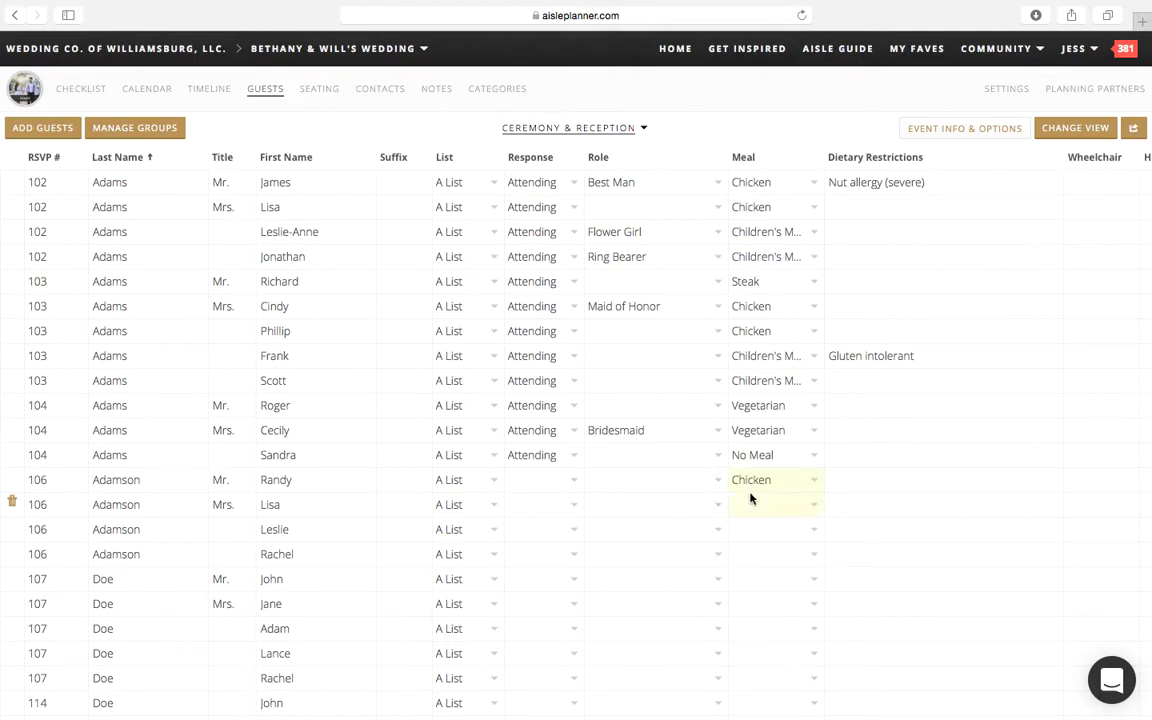
Step: Enter "High Chair needed" as the dietary restriction for the first RSVP 106 guest
left_click(762, 505)
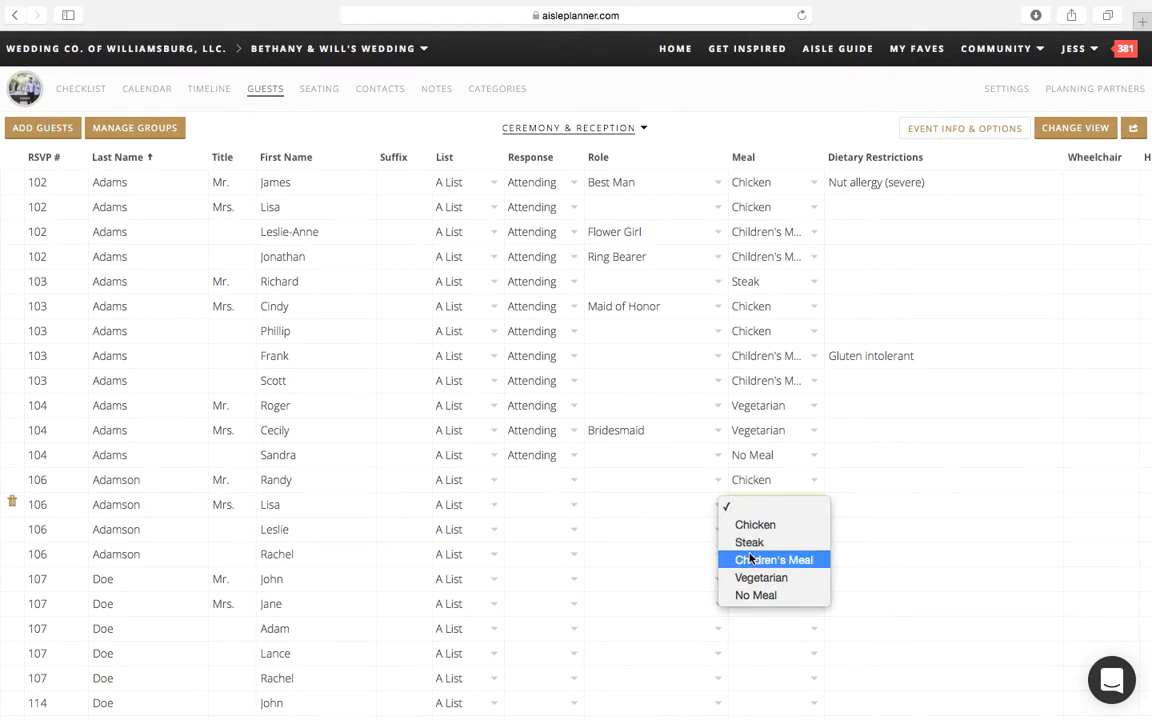
left_click(866, 485)
left_click(868, 484)
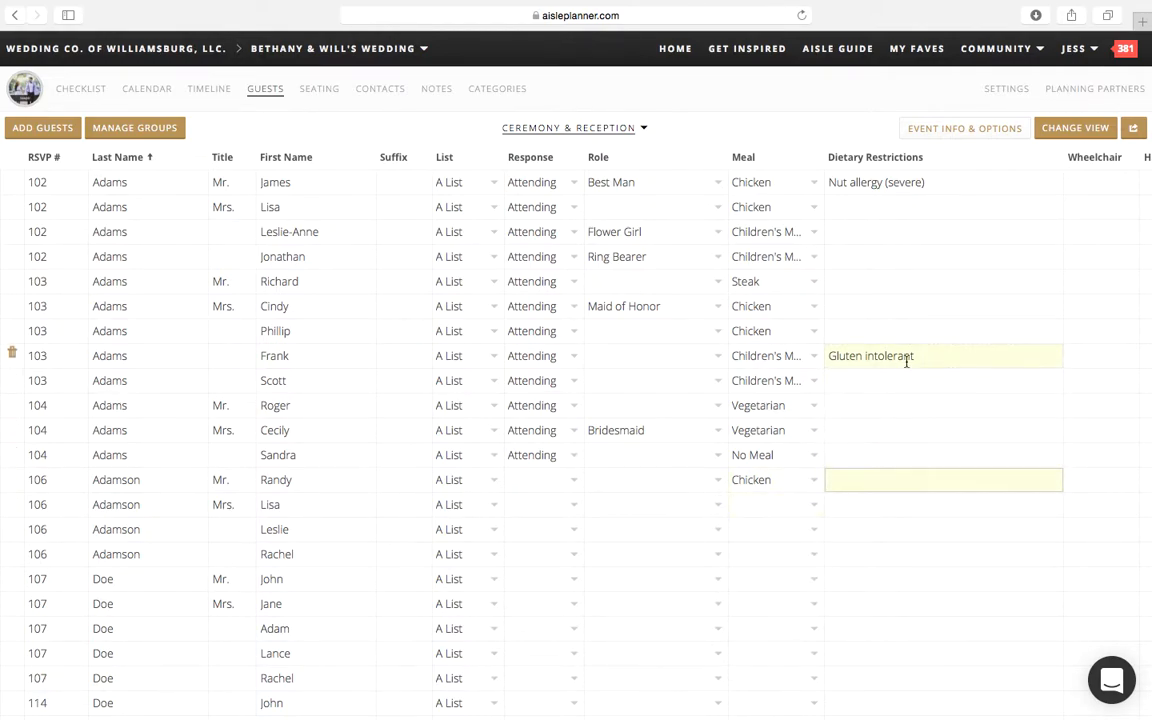
type("High Chair needed")
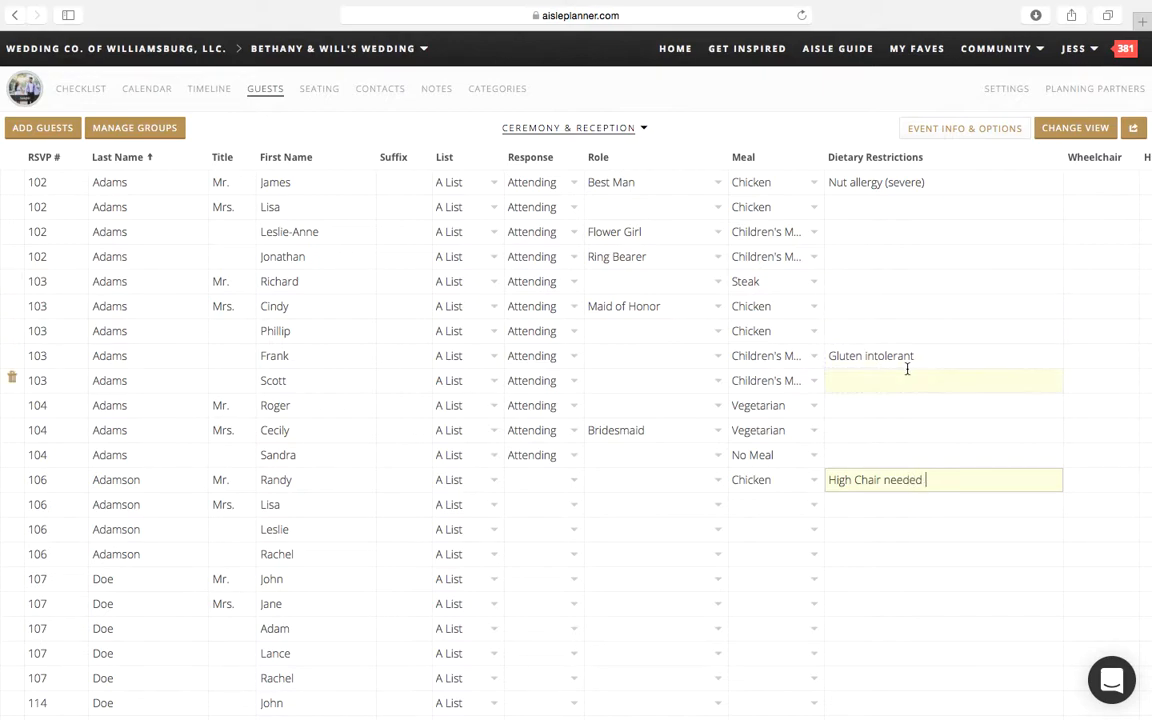
Step: Examine the choices offered for guest role, response and list, and look over the wheelchair, highchair and notes columns
left_click(624, 504)
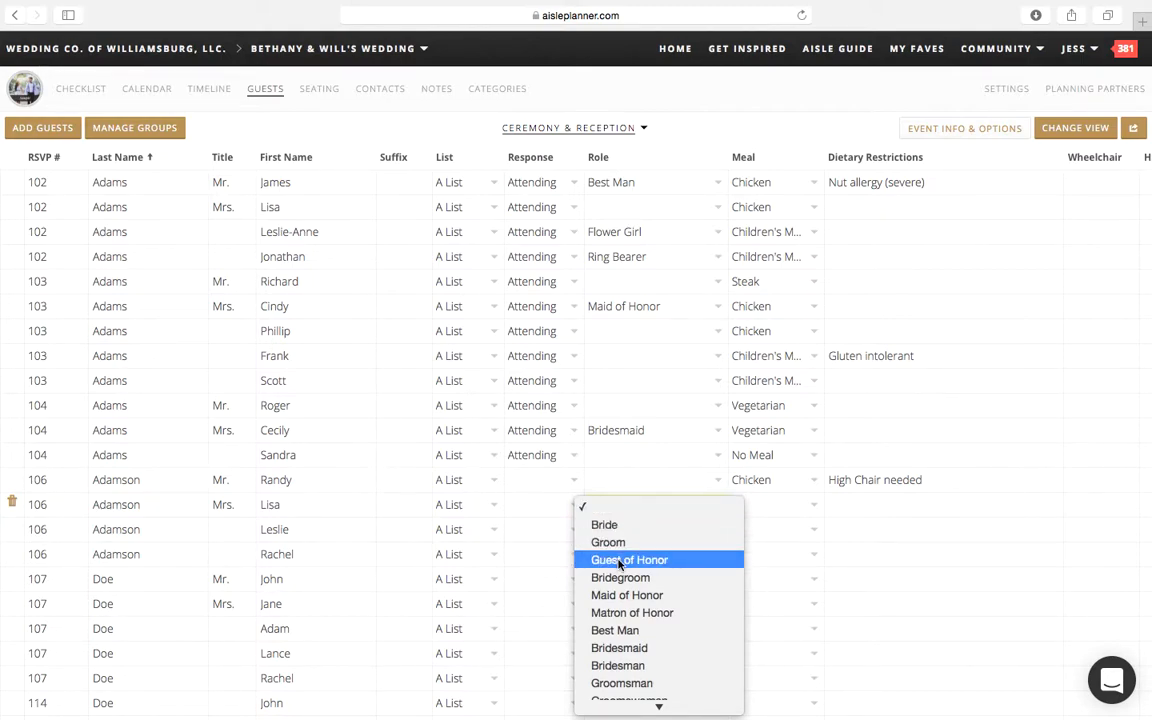
scroll(630, 558, "down", 5)
scroll(619, 564, "down", 1)
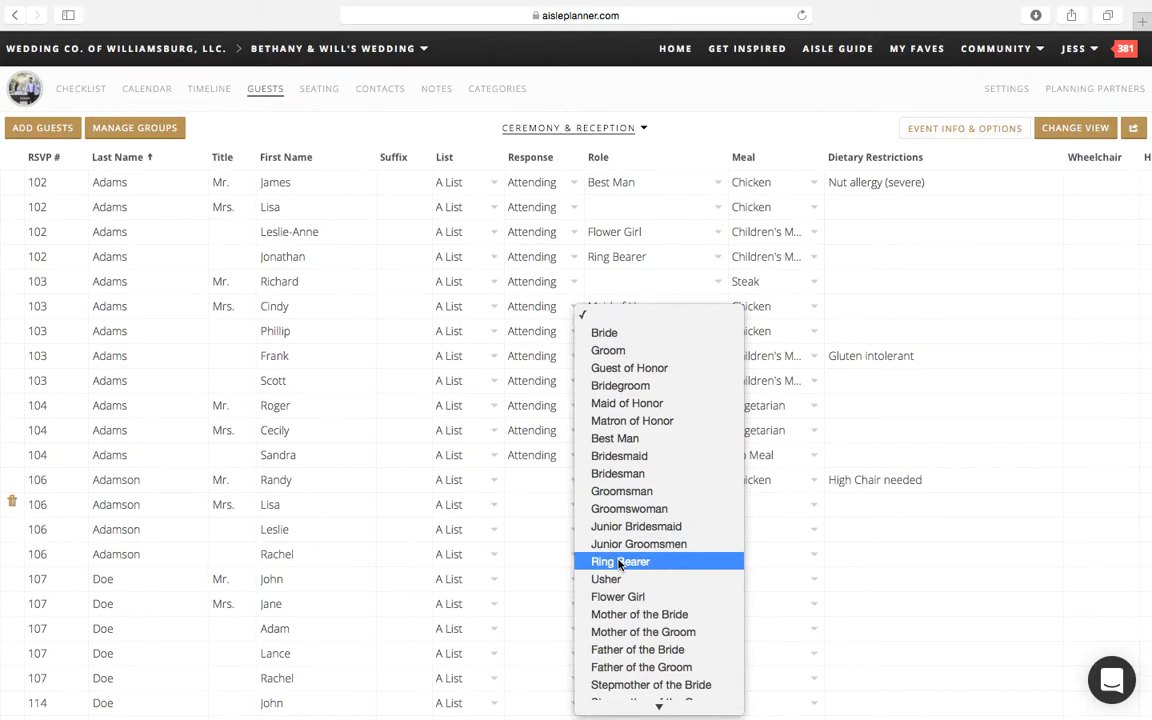
scroll(619, 564, "down", 15)
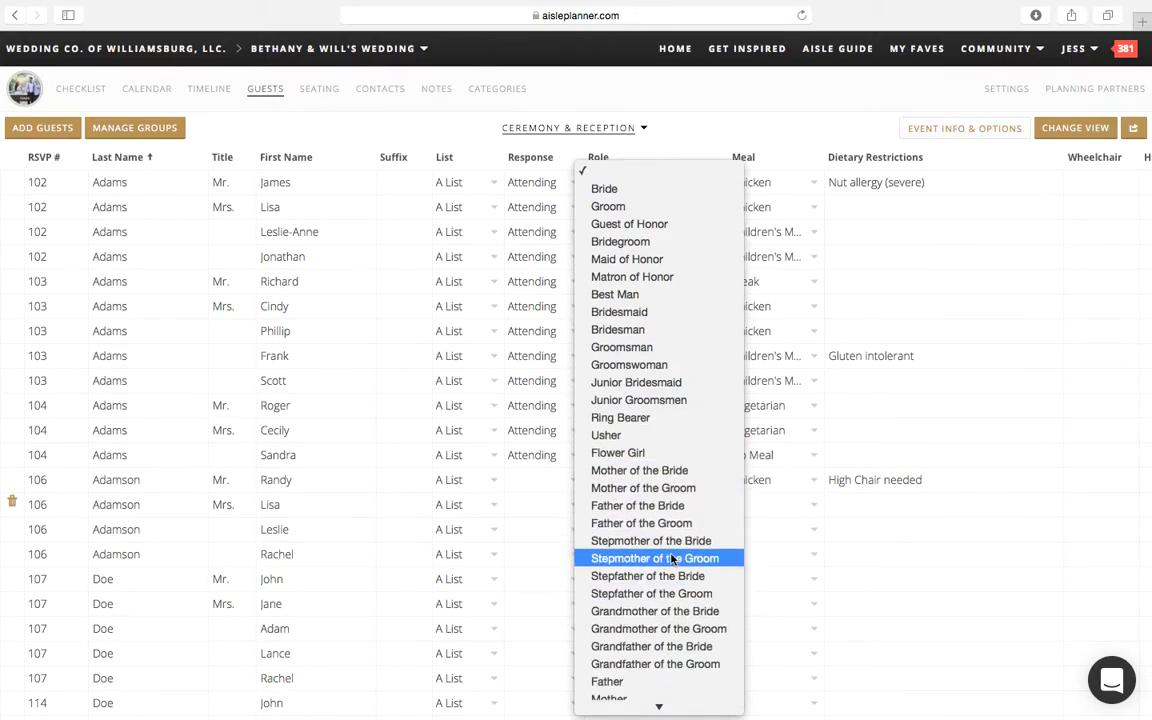
left_click(560, 530)
left_click(573, 479)
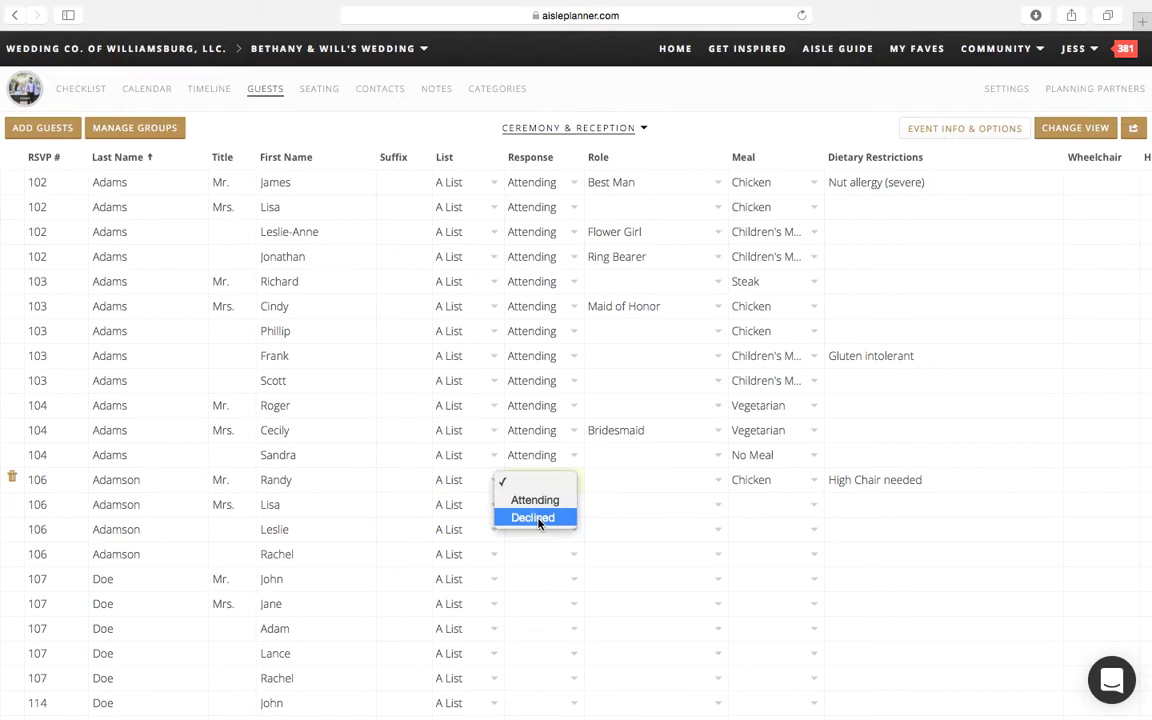
left_click(630, 522)
left_click(475, 182)
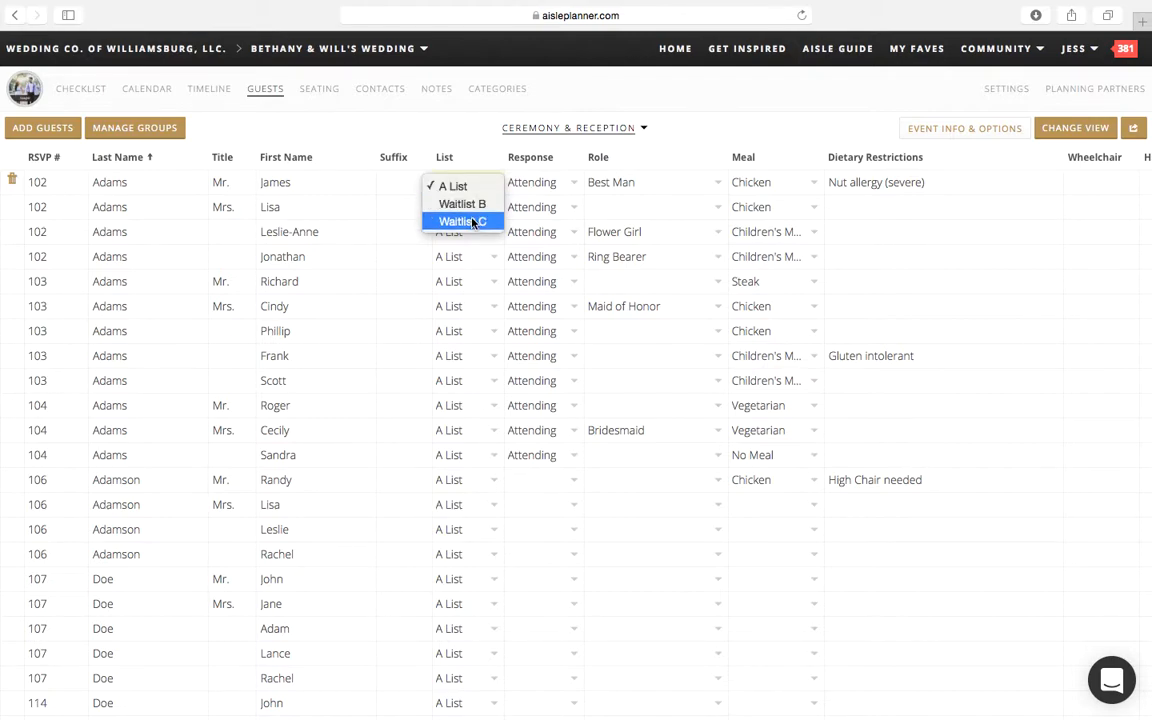
left_click(342, 210)
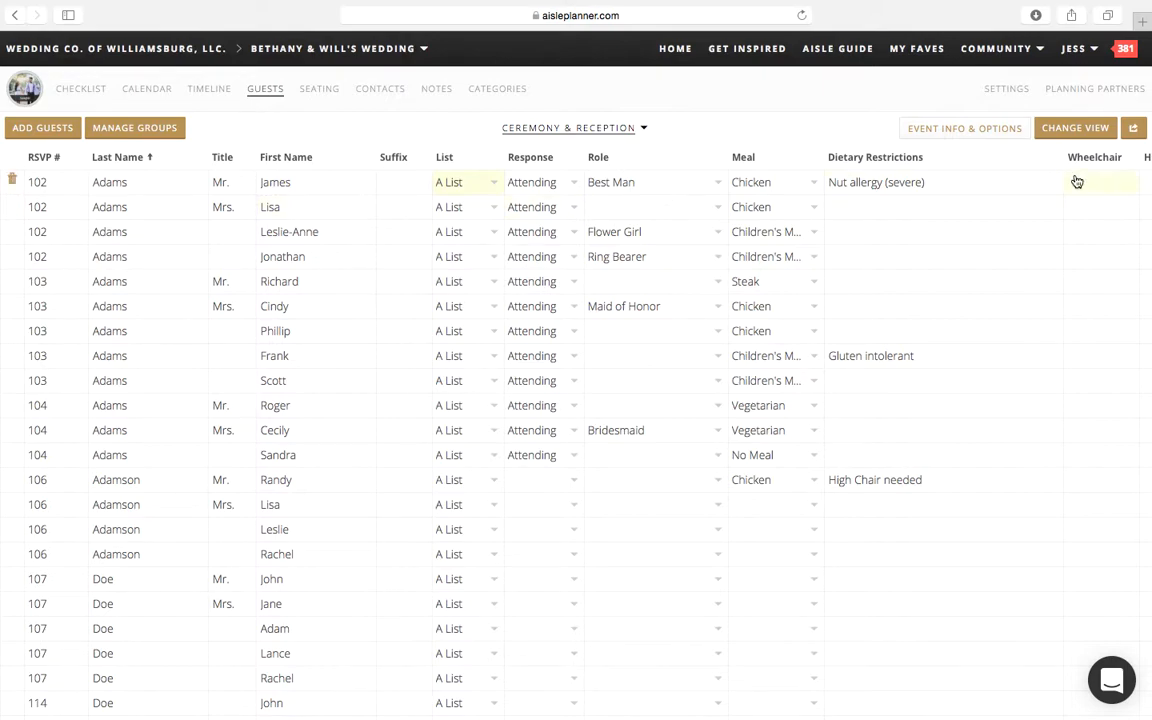
scroll(987, 233, "right", 5)
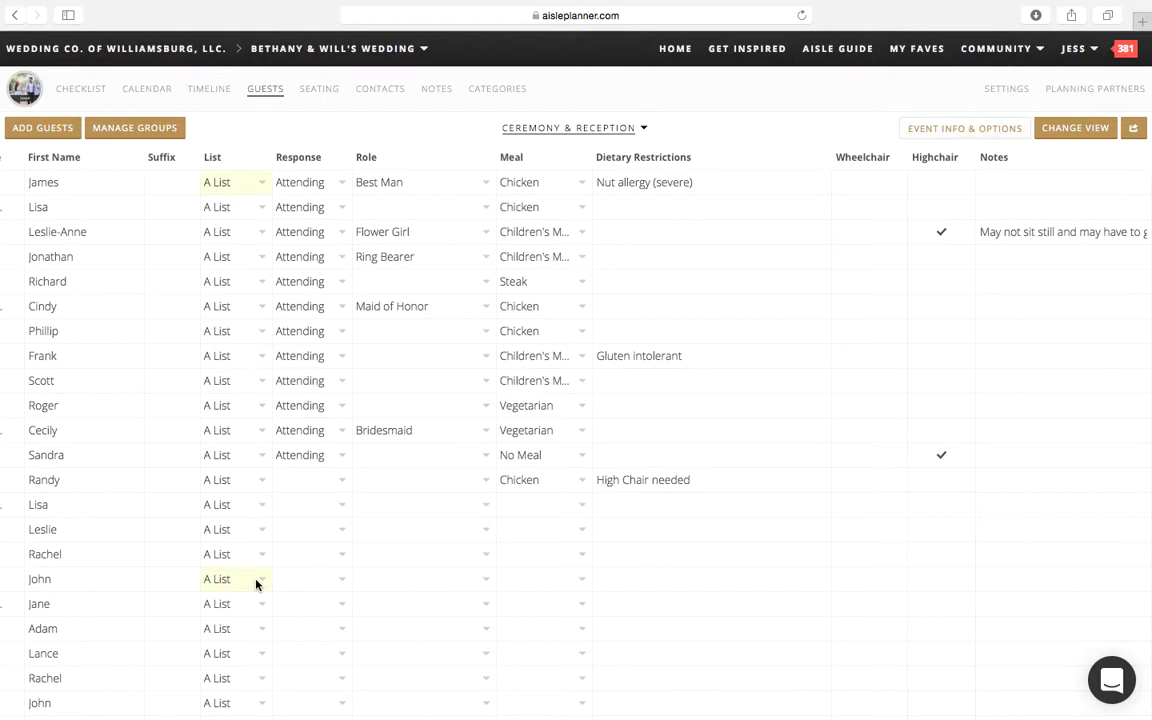
Step: Display the individual guests as Cards and open the best man's party details
left_click(1075, 130)
left_click(970, 279)
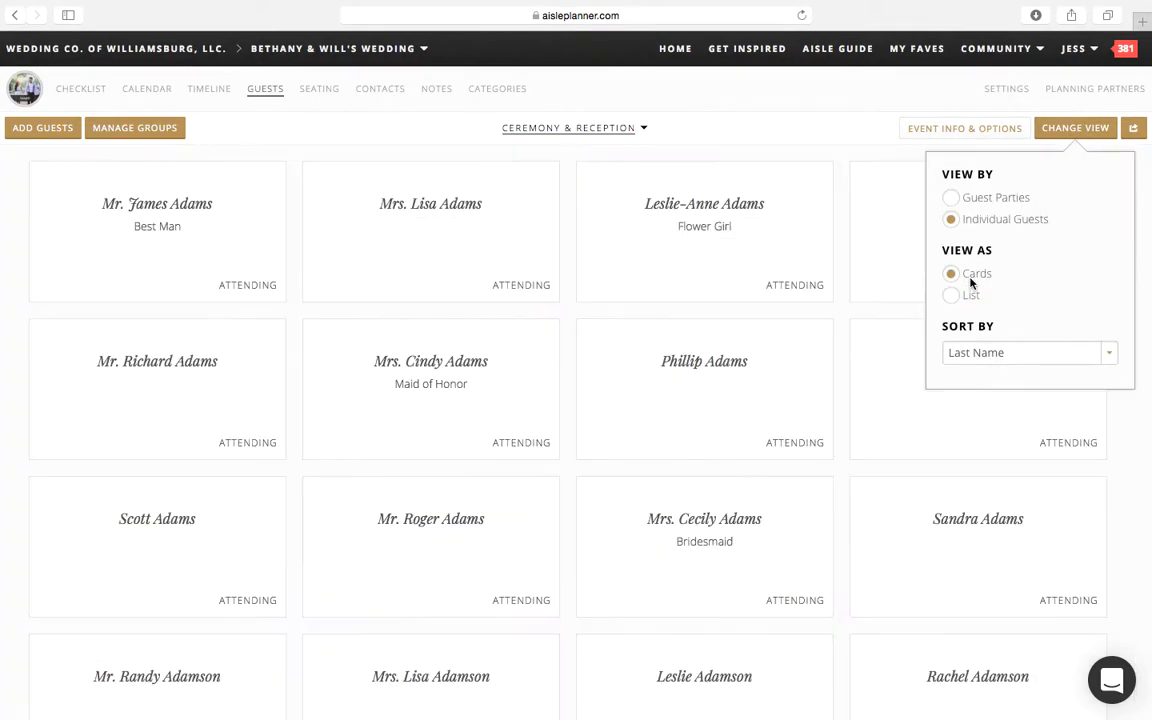
left_click(184, 251)
left_click(184, 251)
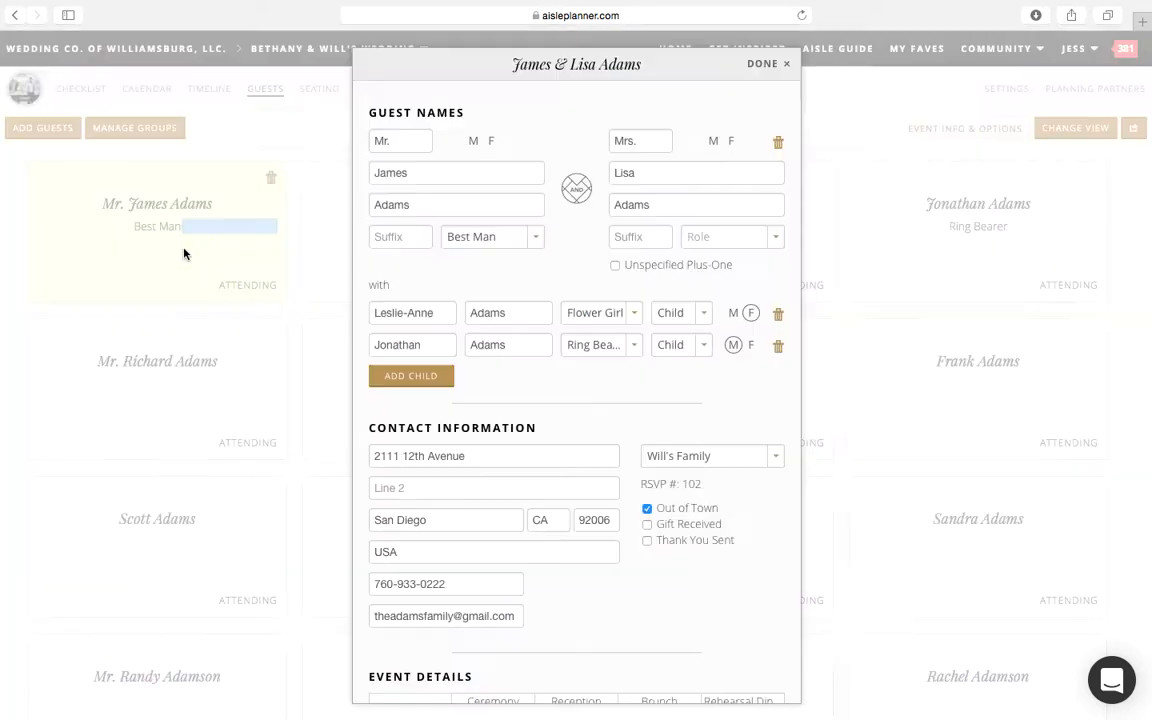
Step: Review the best man's party's contact information, event details, meal options and additional considerations, and close the details
scroll(511, 459, "down", 5)
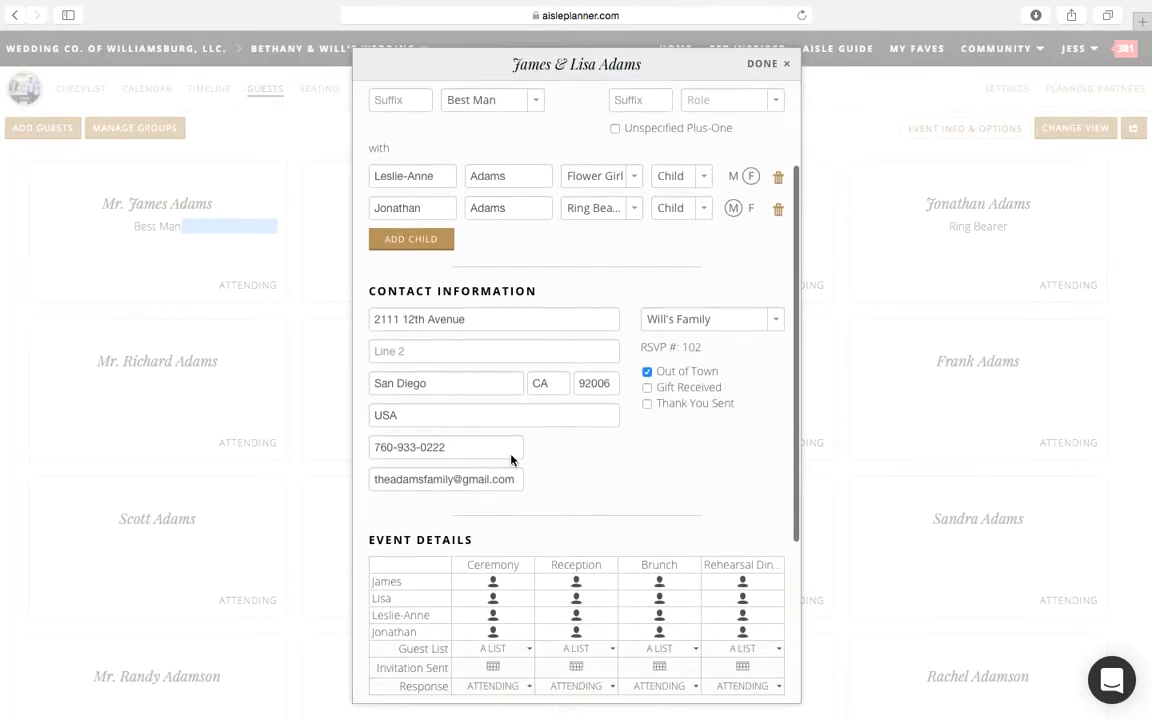
scroll(511, 459, "down", 3)
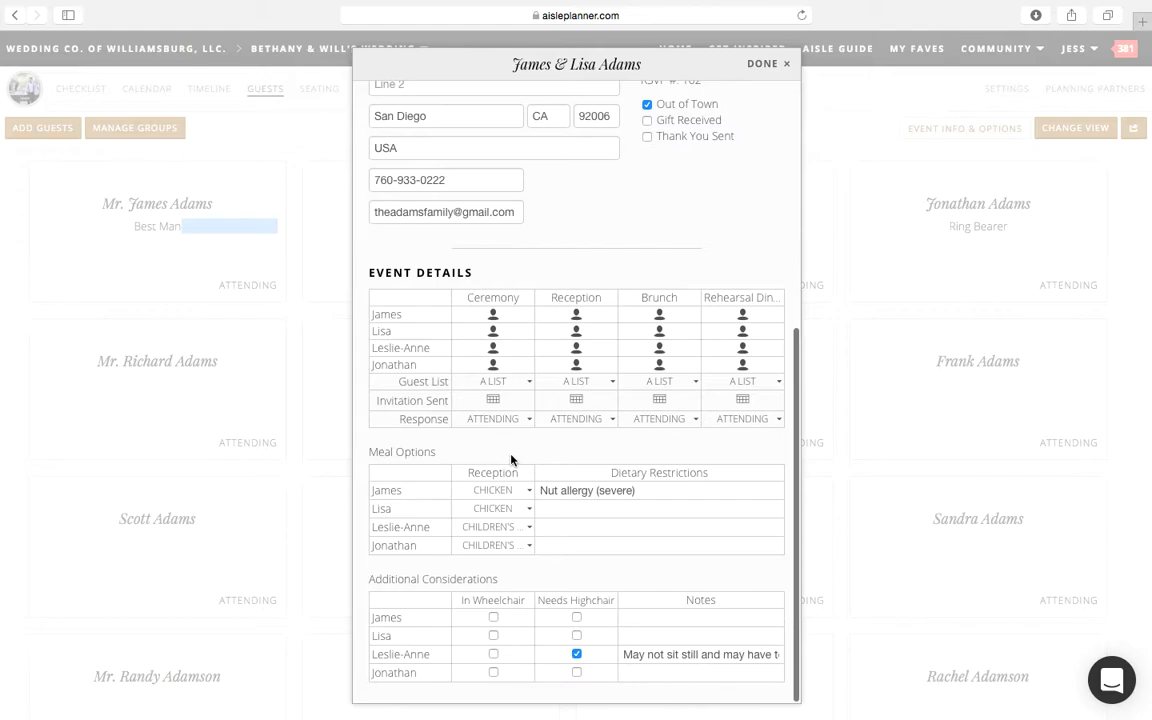
scroll(511, 459, "up", 10)
scroll(512, 452, "down", 10)
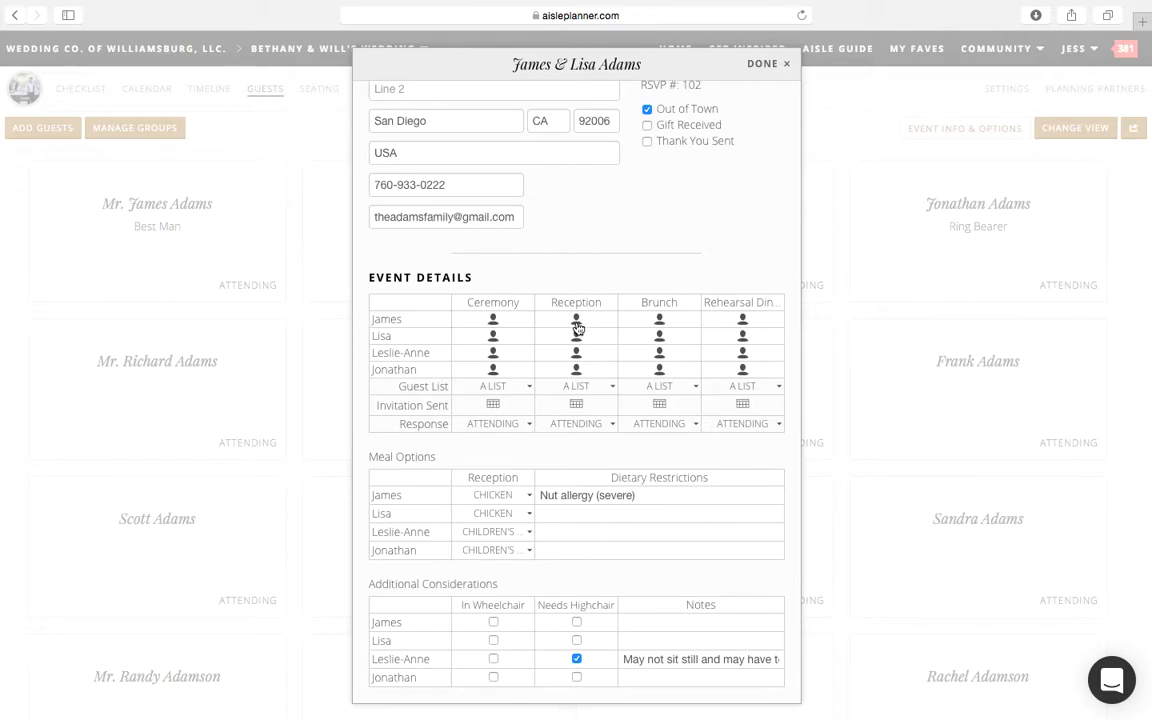
scroll(578, 327, "up", 1)
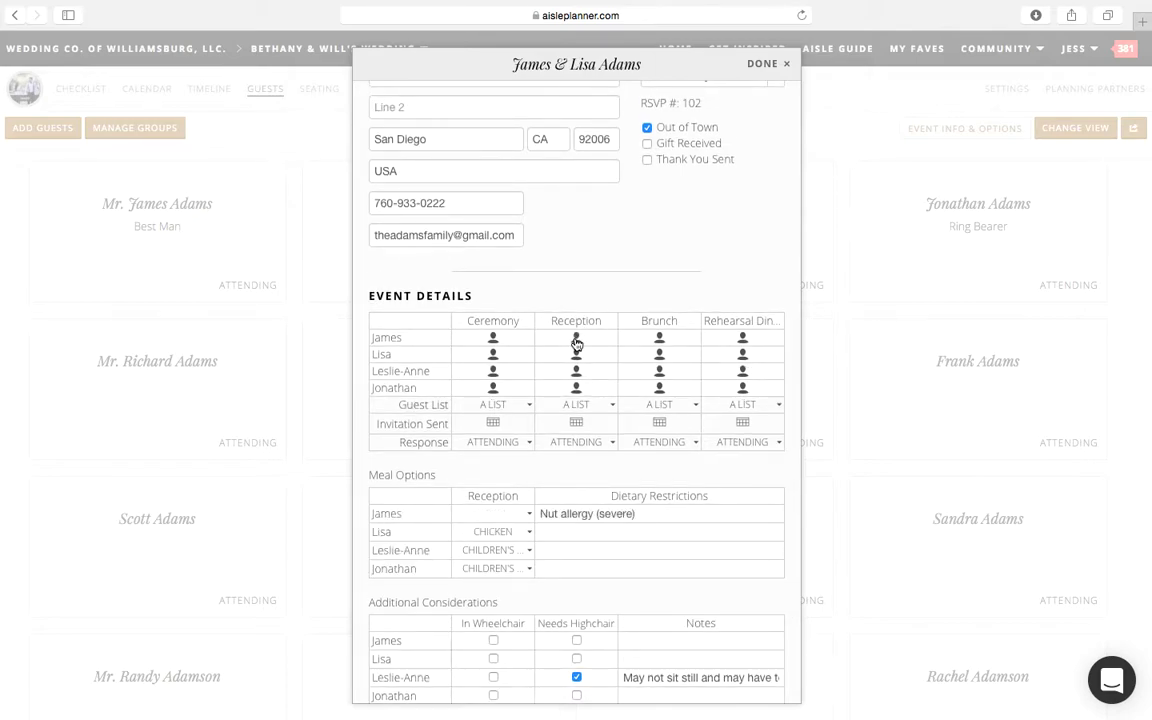
left_click(763, 64)
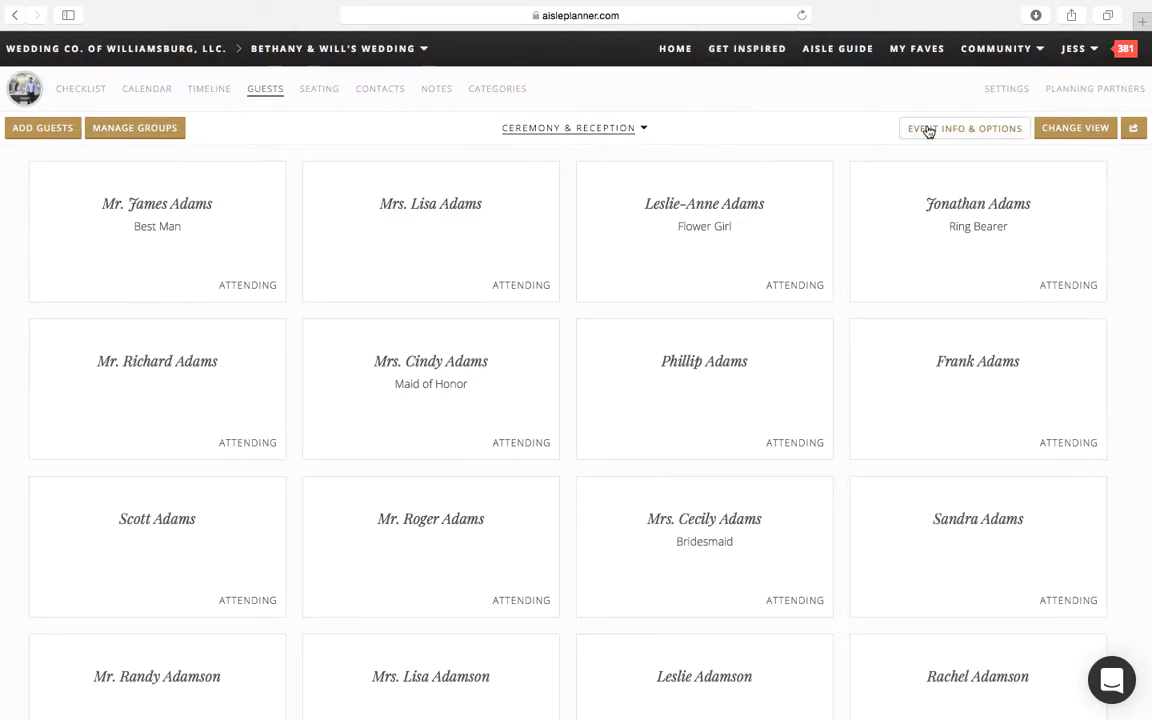
Step: Display the individual guests as a List again and look over the available sort options
left_click(1065, 132)
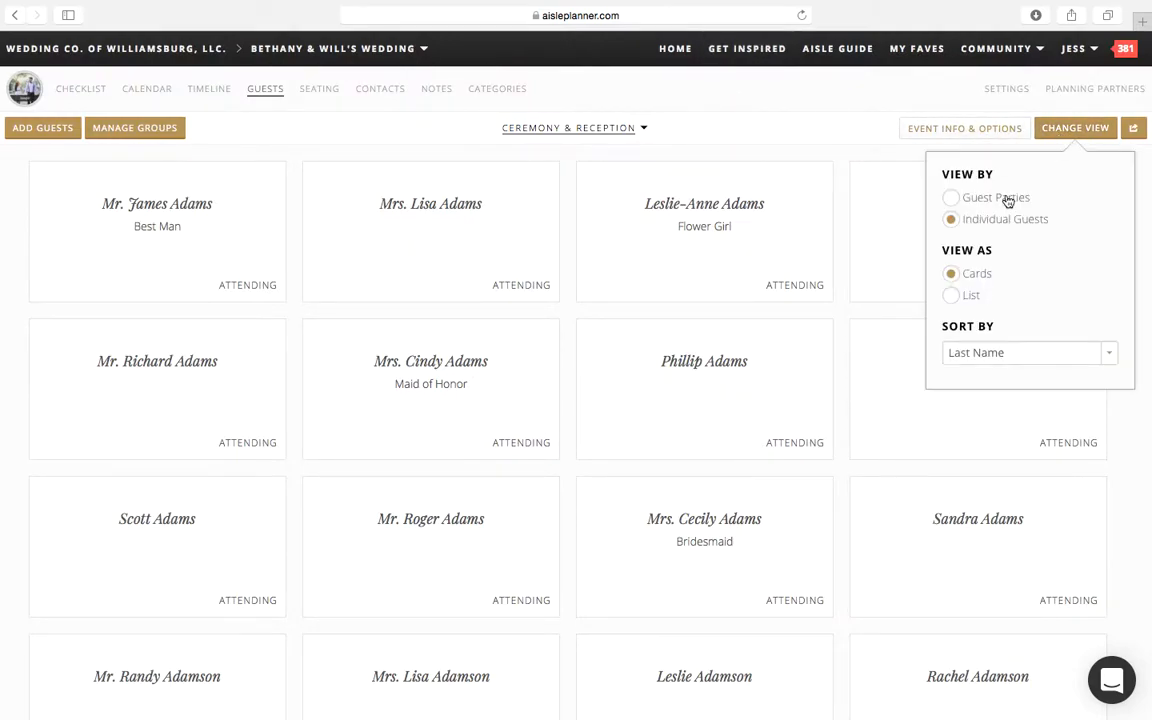
left_click(951, 296)
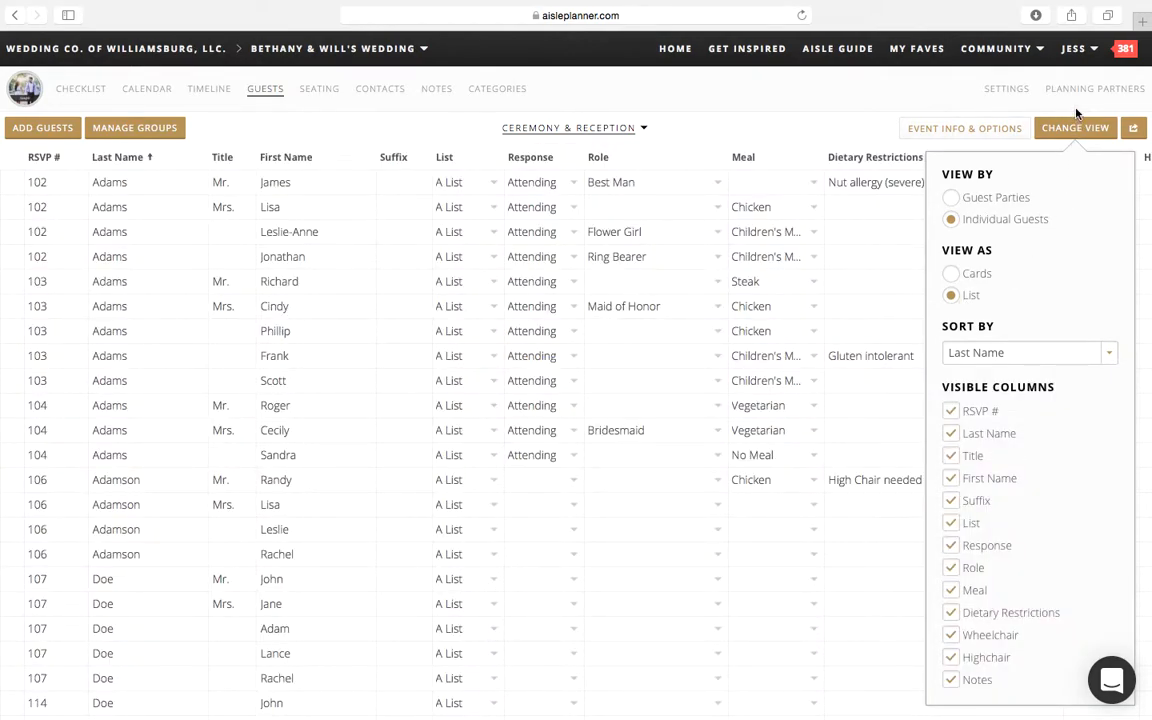
left_click(978, 354)
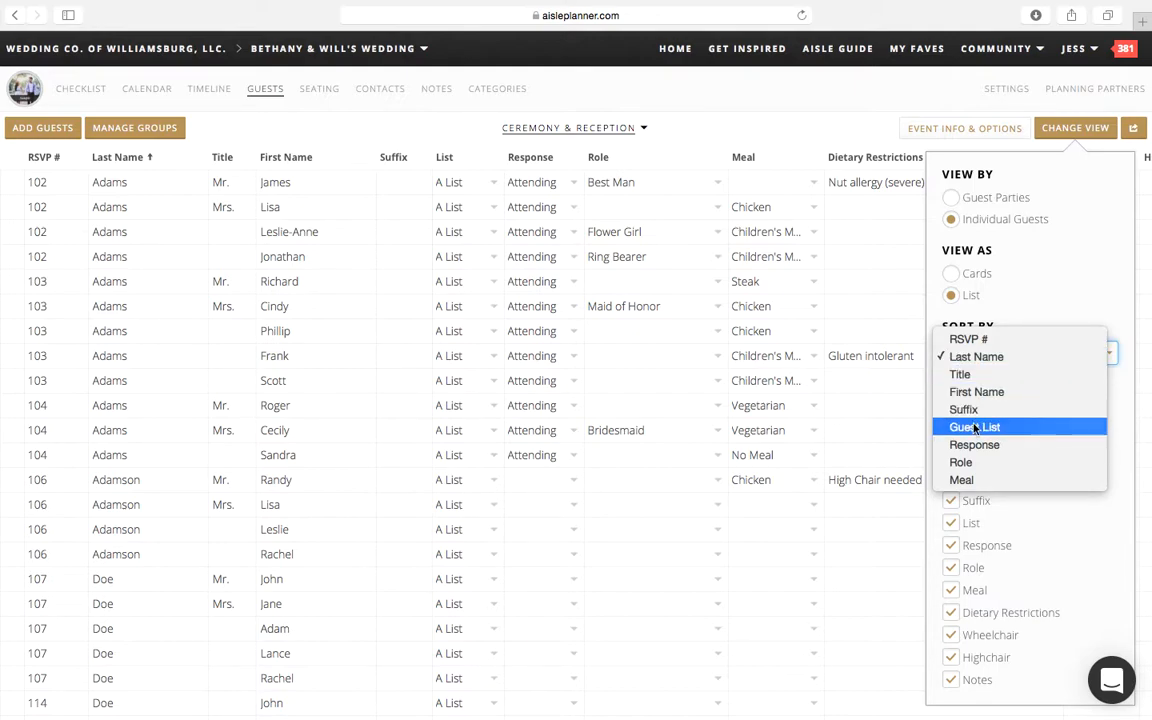
left_click(931, 258)
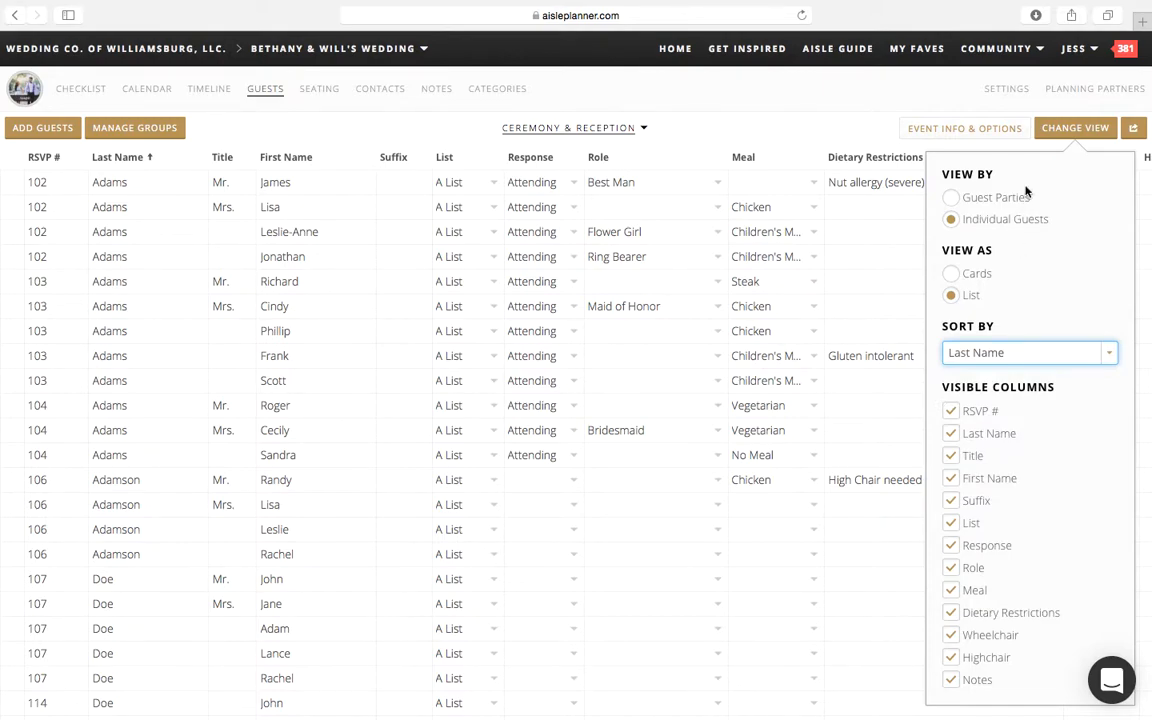
Step: Add "Fish" as a reception meal option in the Ceremony & Reception event information
left_click(960, 129)
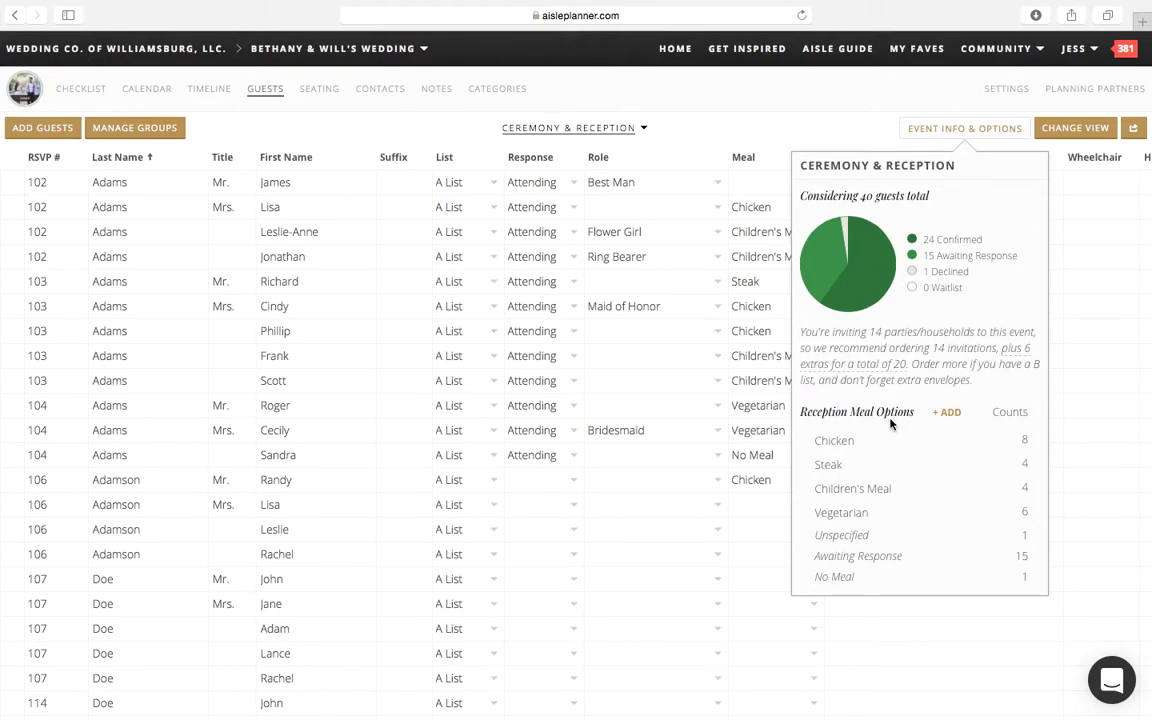
left_click(949, 413)
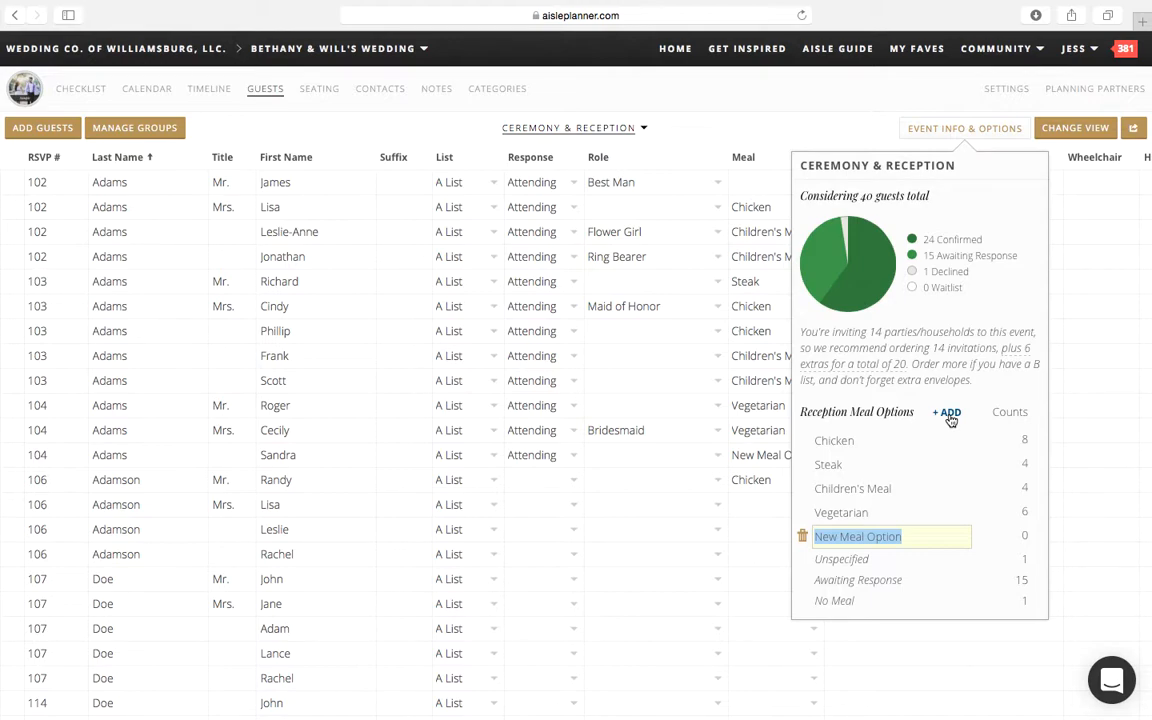
type("Fish")
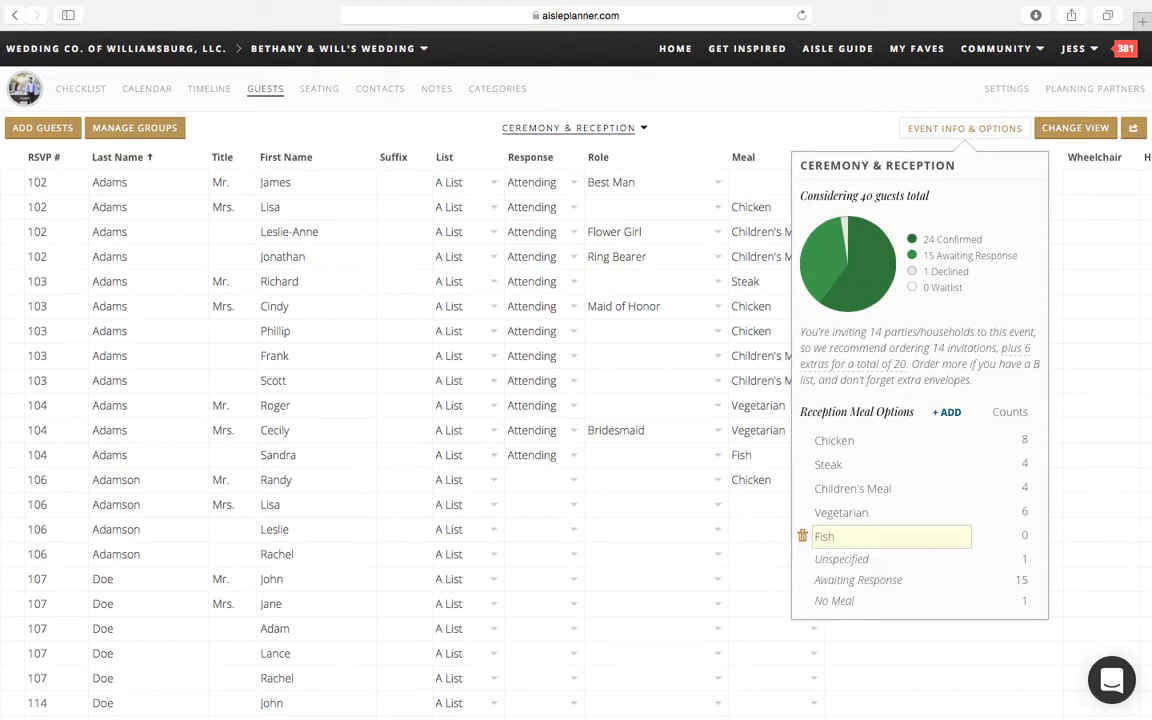
left_click(1023, 532)
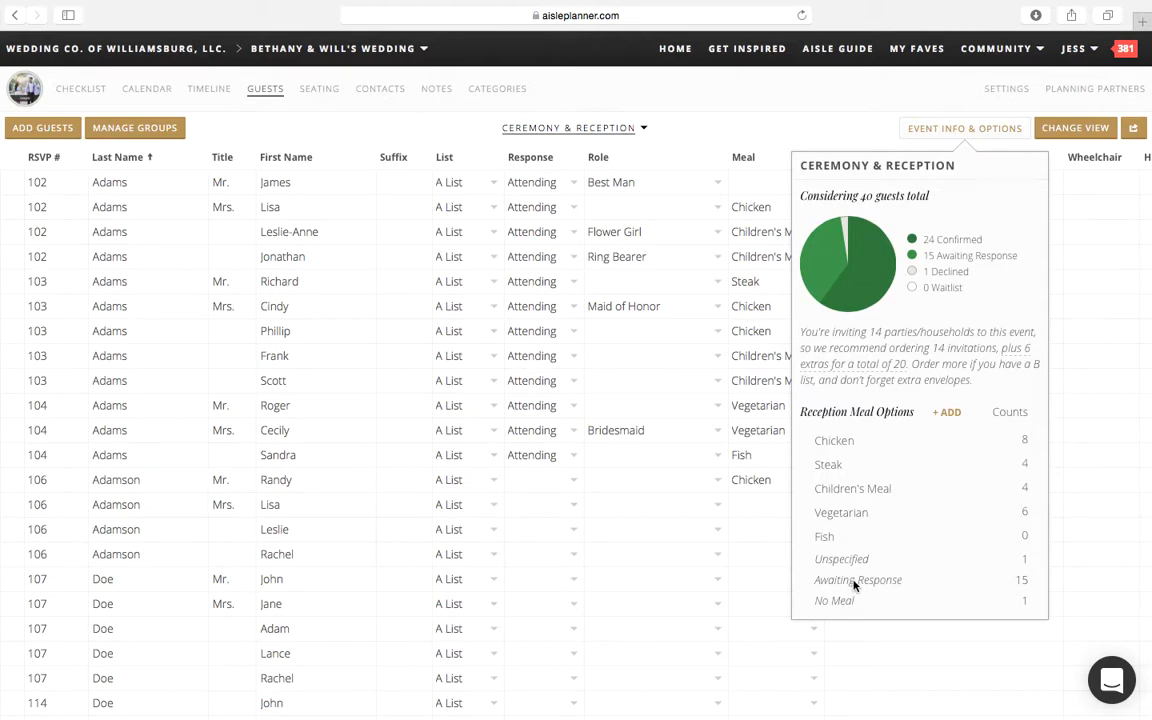
Step: Examine the event's awaiting-response count and invitation recommendation, and view the downloads offered for the Ceremony & Reception
left_click_drag(818, 580, 1028, 580)
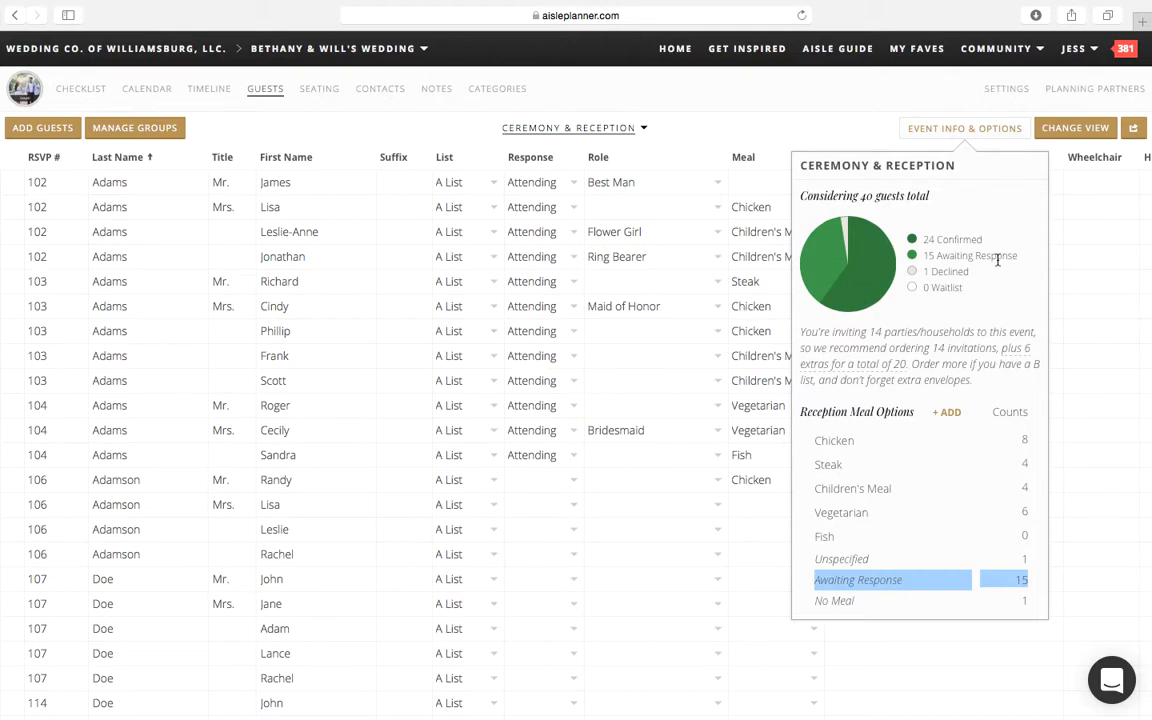
left_click_drag(890, 340, 801, 338)
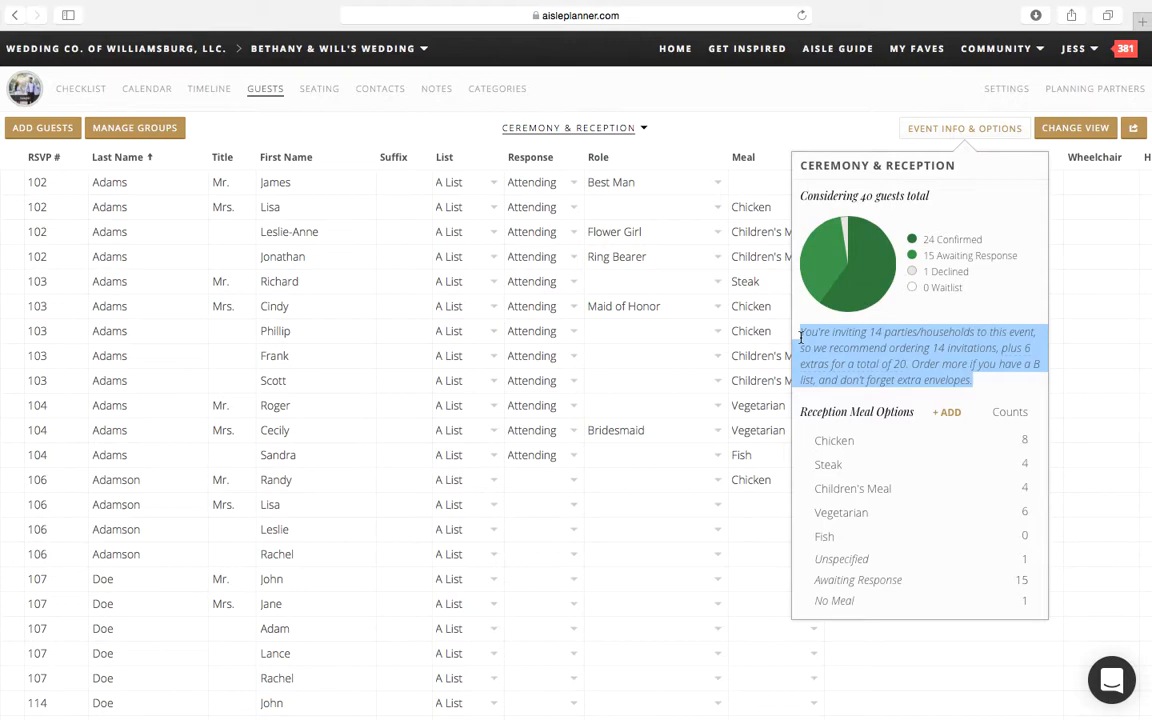
left_click(801, 338)
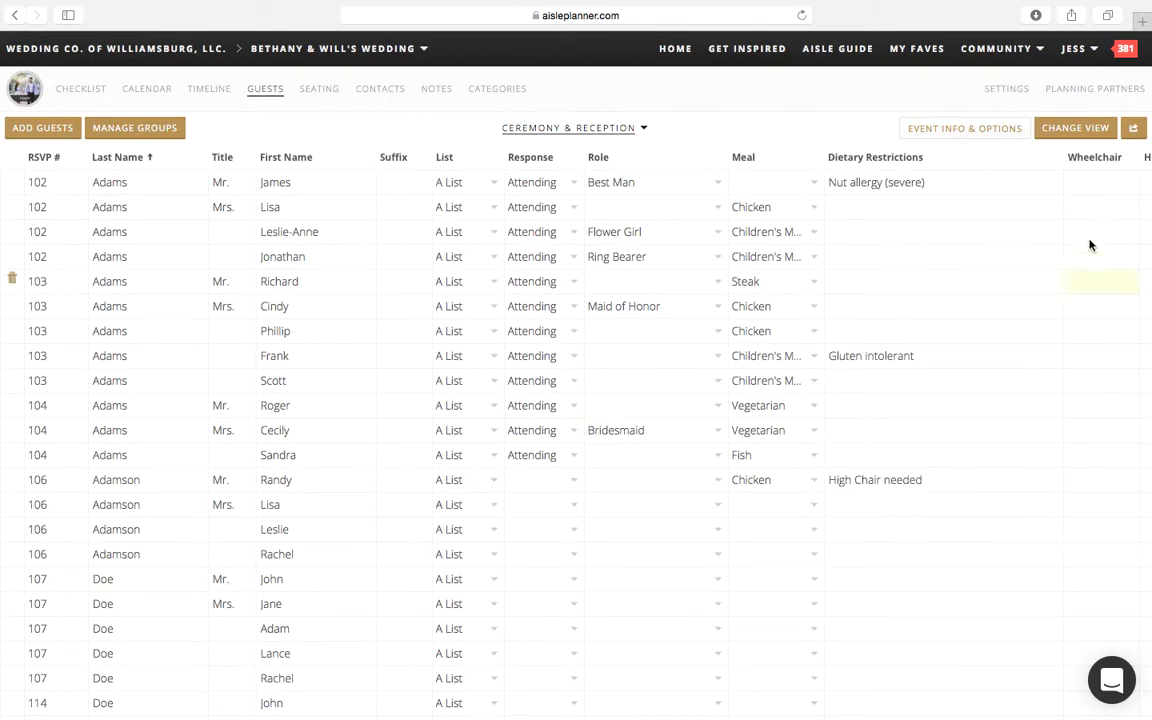
left_click(1134, 129)
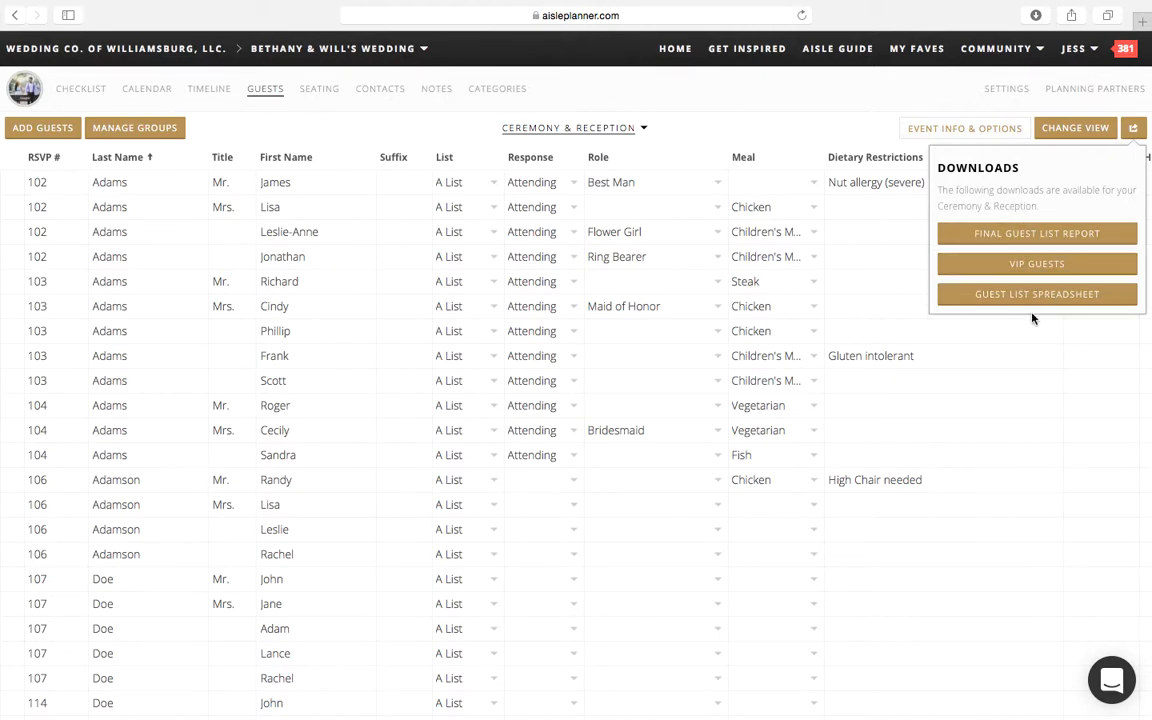
left_click(777, 313)
Step: Create a new guest event named "Welcome Reception"
left_click(638, 140)
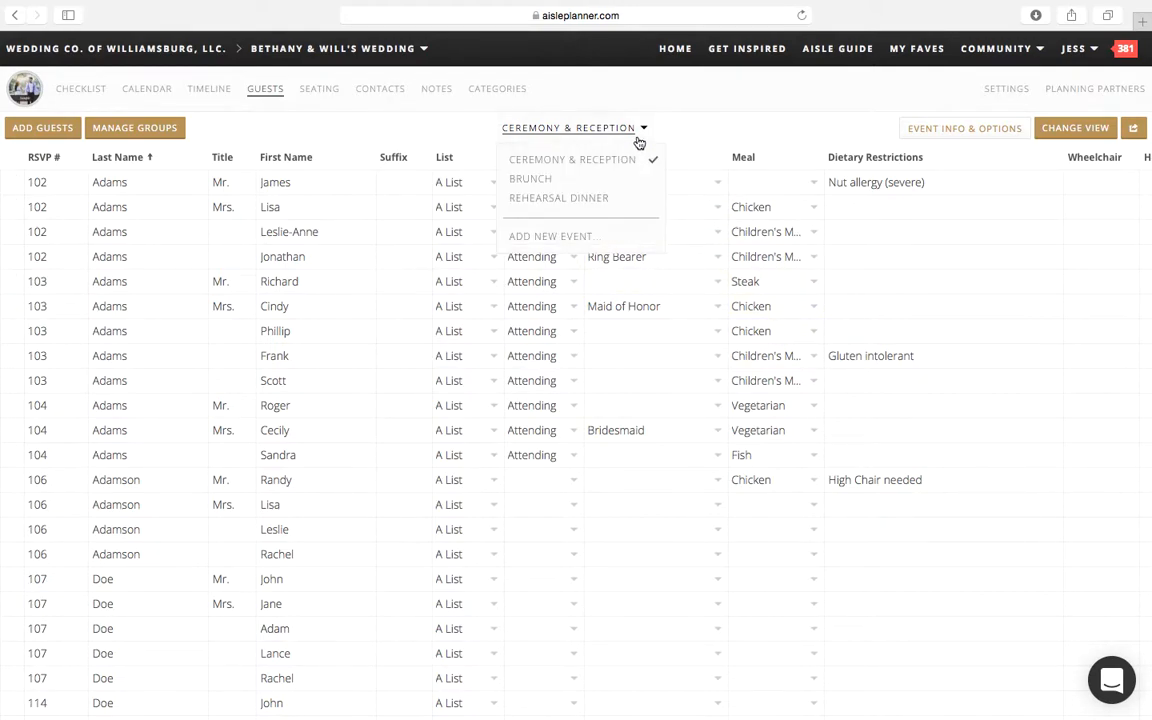
left_click(550, 240)
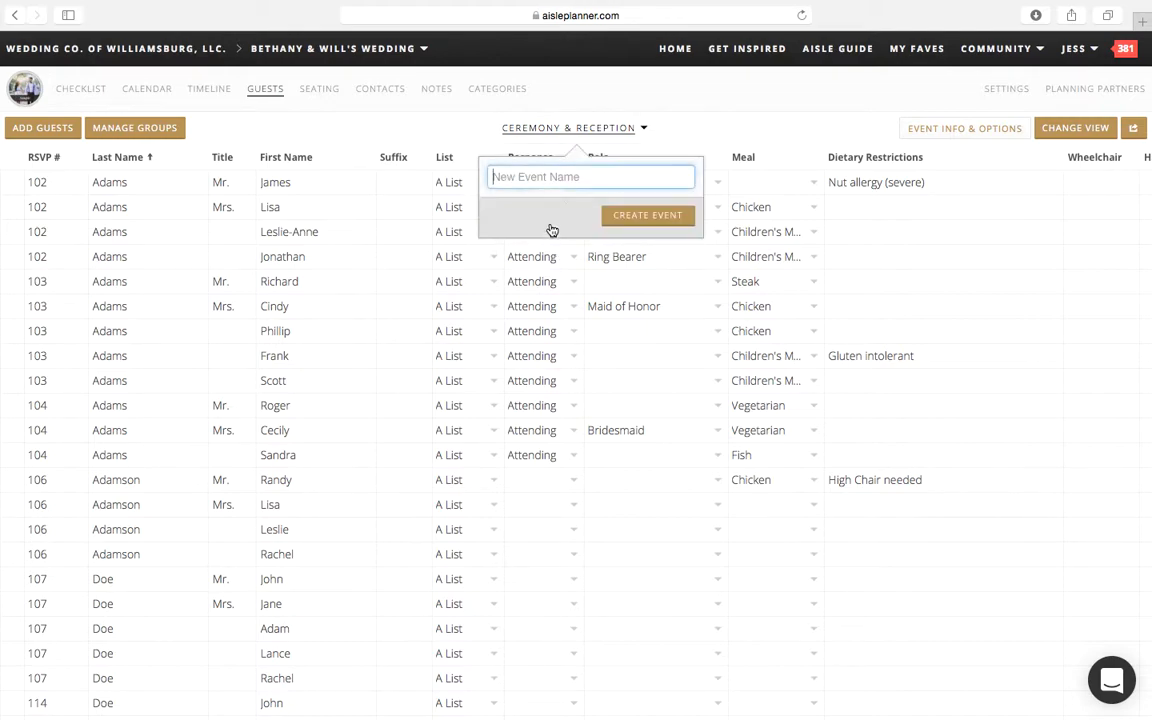
type("W")
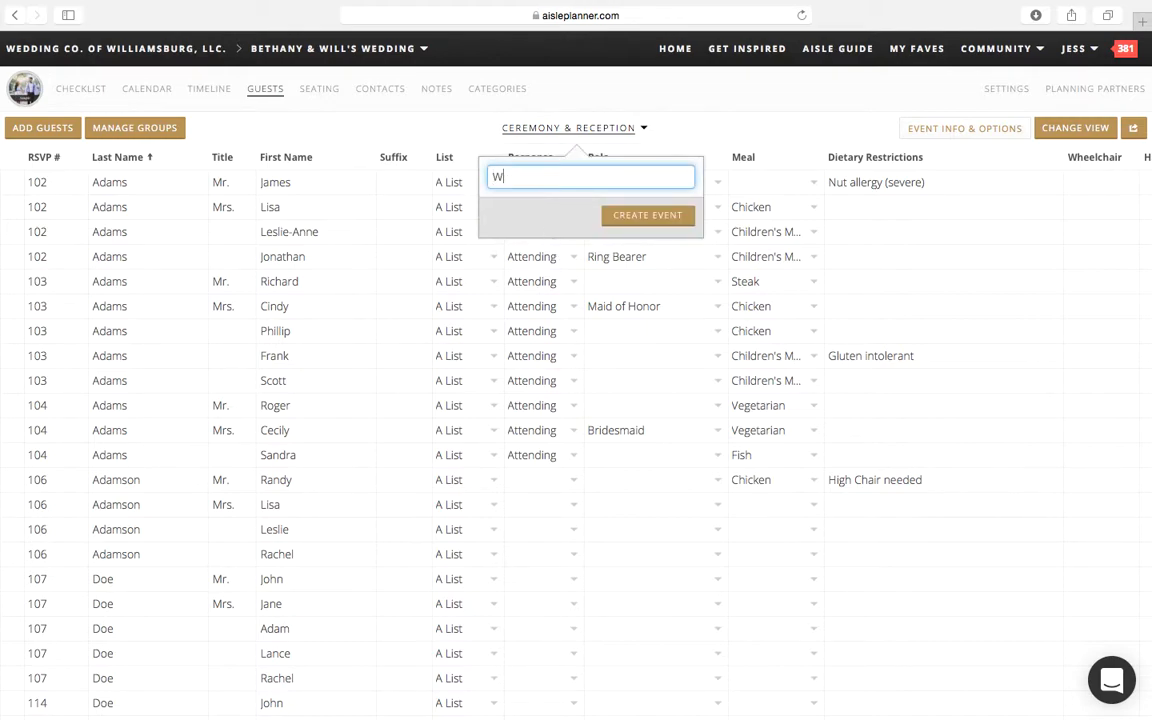
type("elcome Reception")
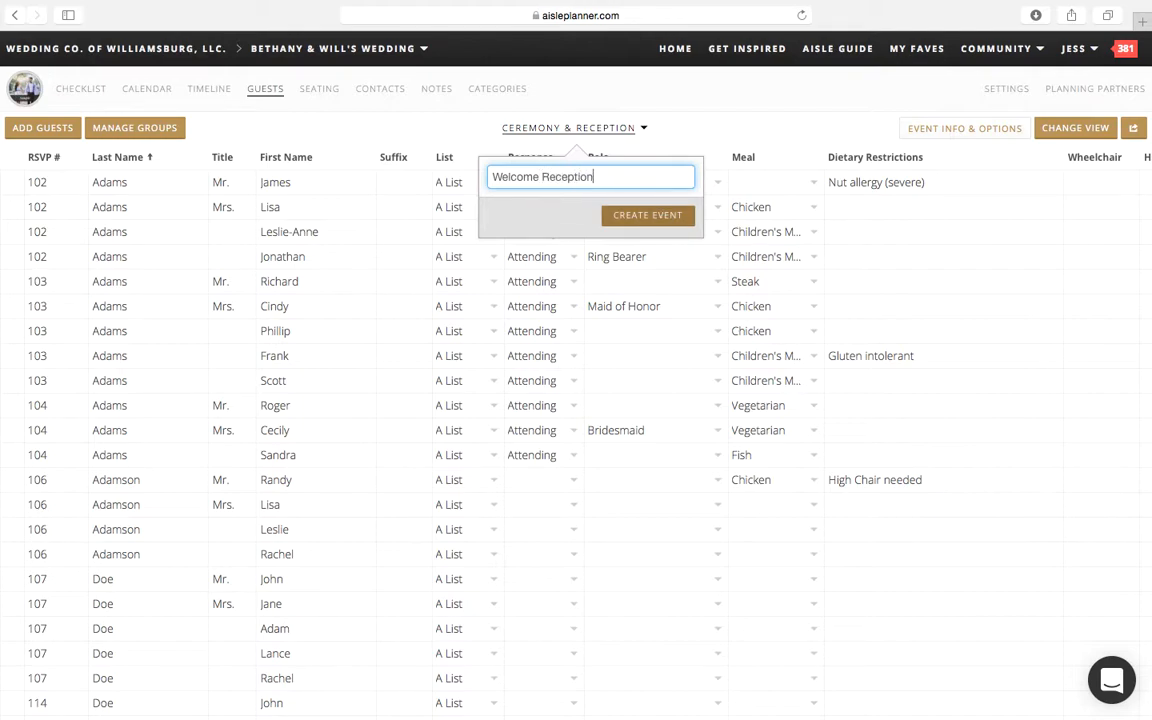
left_click(661, 217)
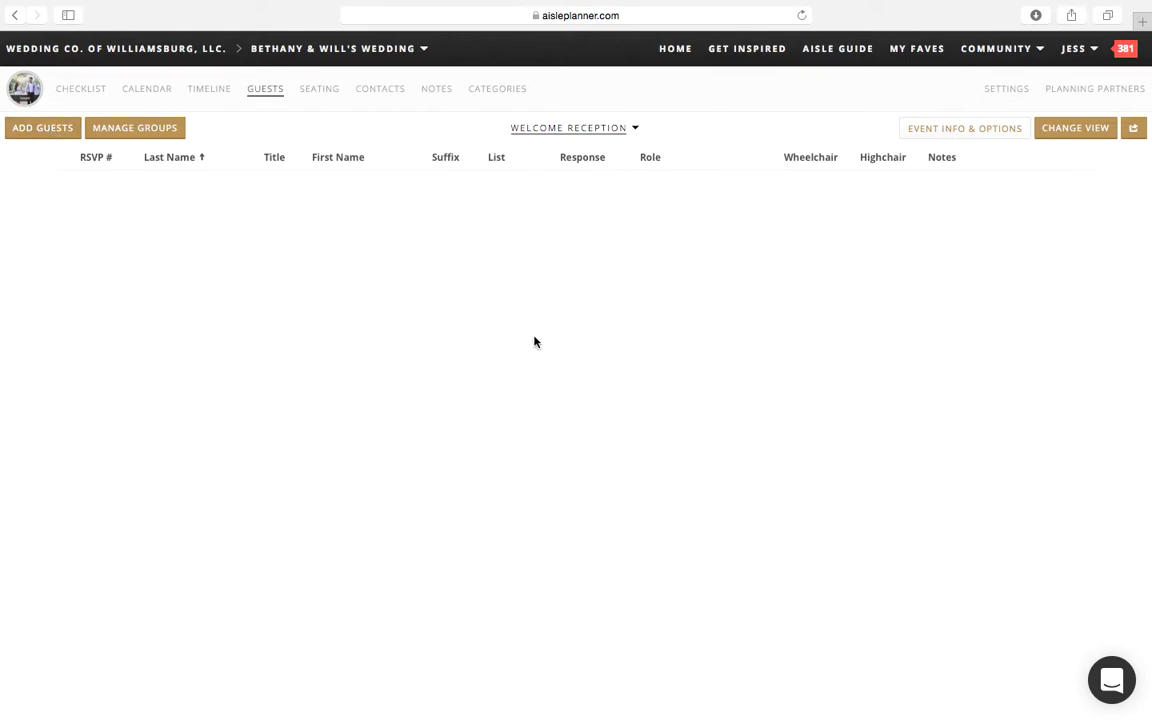
Step: View the guest list for the Rehearsal Dinner and return to the Ceremony & Reception guests
left_click(600, 131)
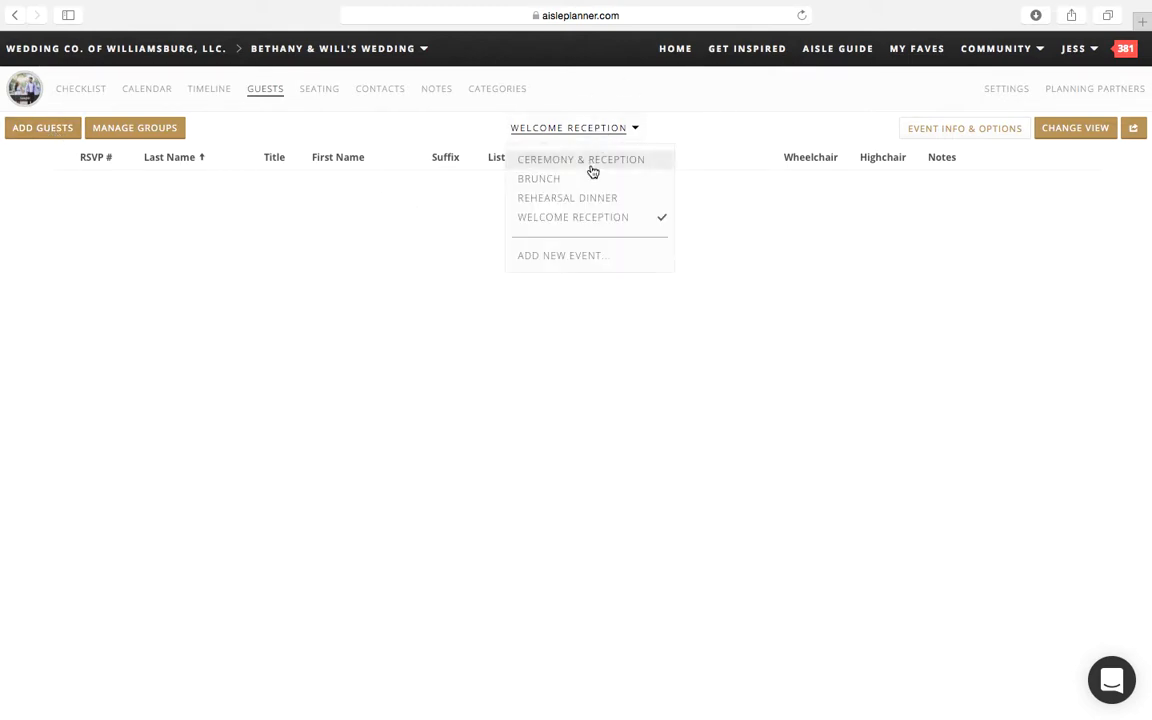
left_click(589, 197)
left_click(610, 140)
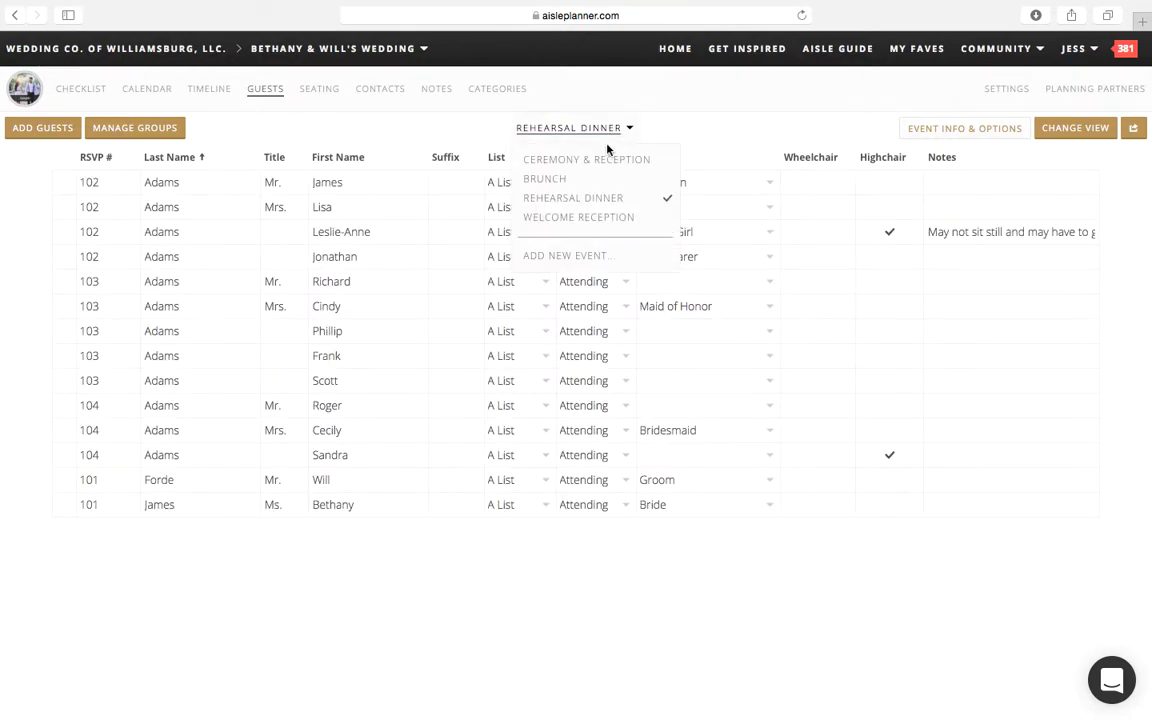
left_click(603, 160)
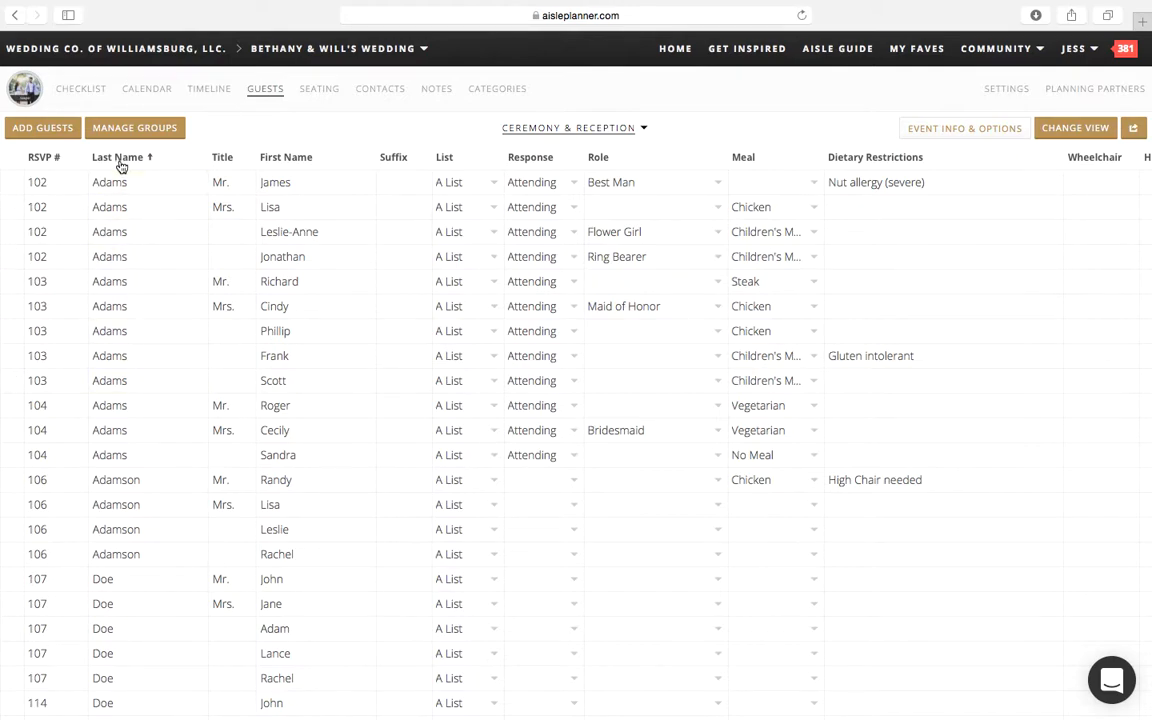
Step: Add a new guest group for the friends of the groom's parents
left_click(139, 131)
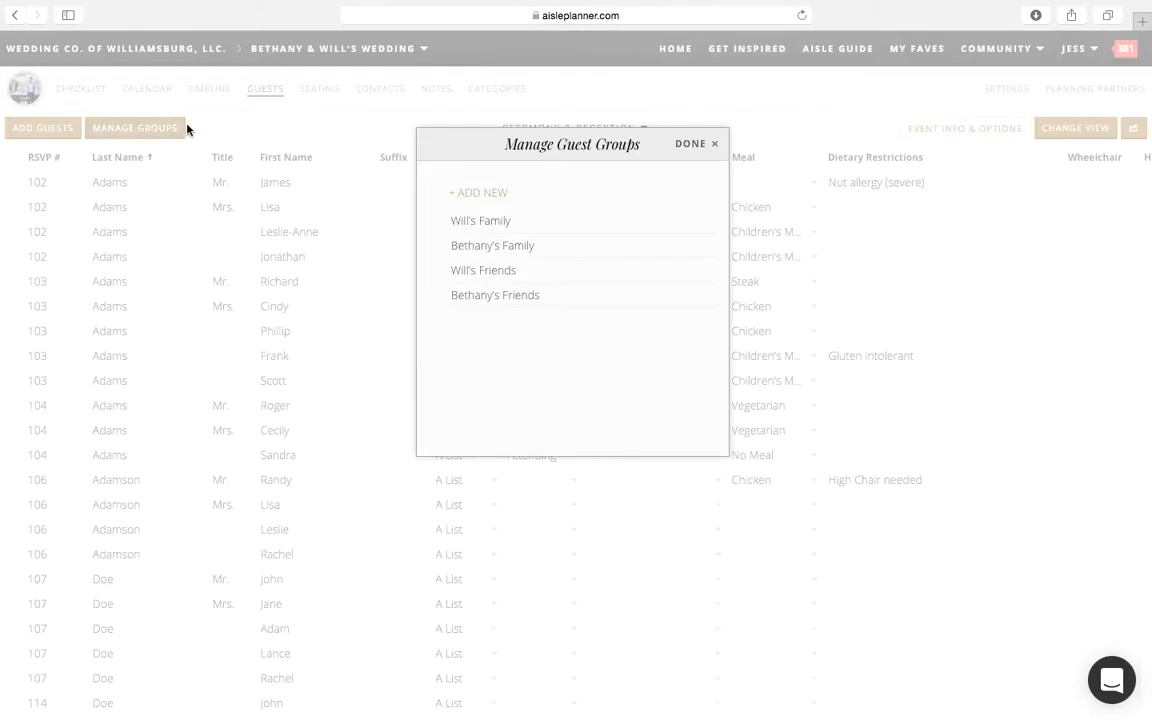
left_click(495, 196)
type("new grou")
key("BackSpace")
key("BackSpace")
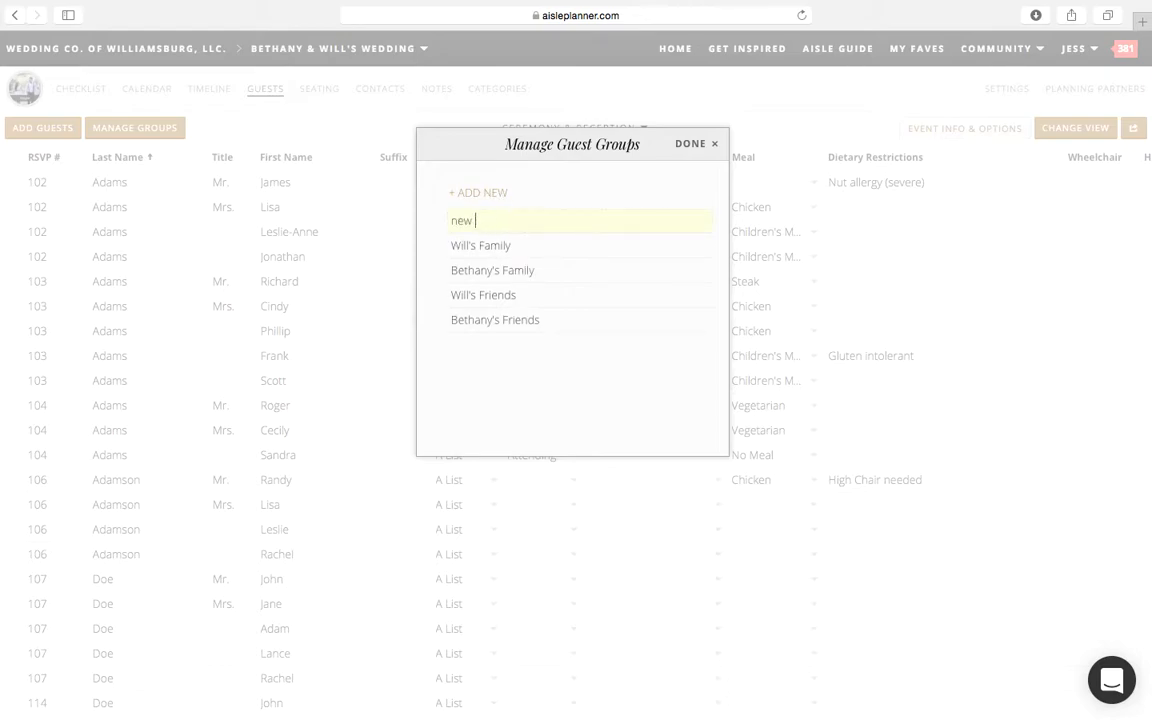
key("BackSpace")
type("Wills parents friends")
left_click(689, 146)
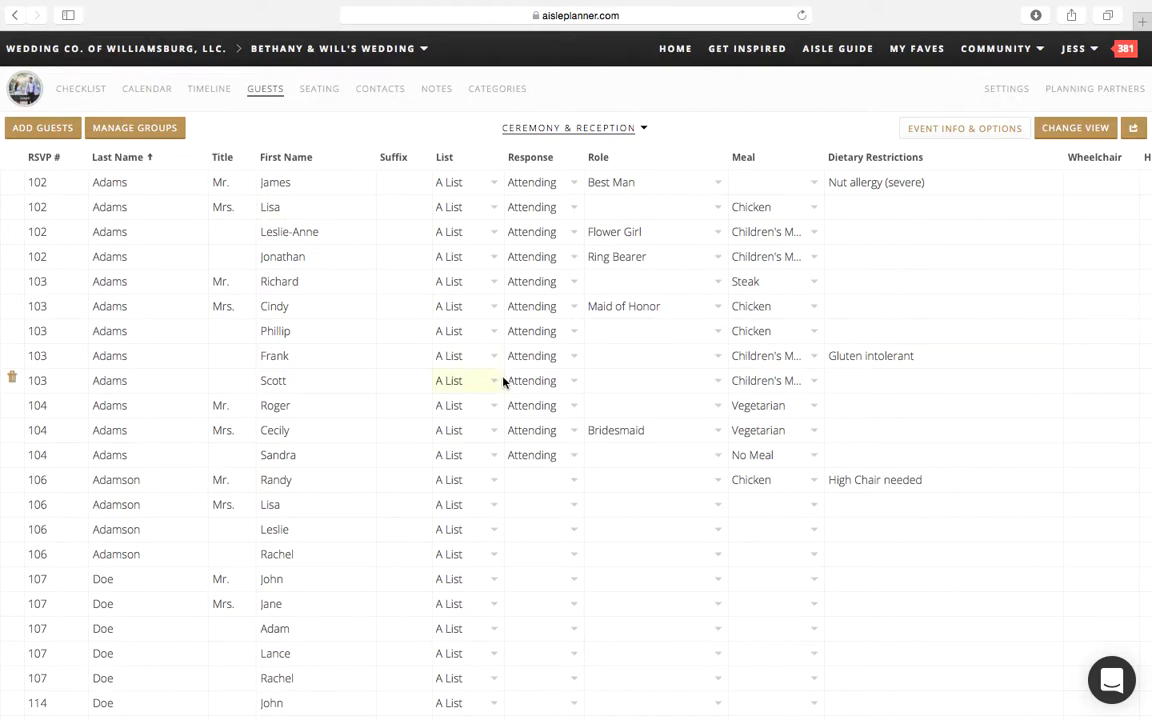
Step: Look over the role options for a guest and review the Reception seating tables and their guest list
left_click(669, 211)
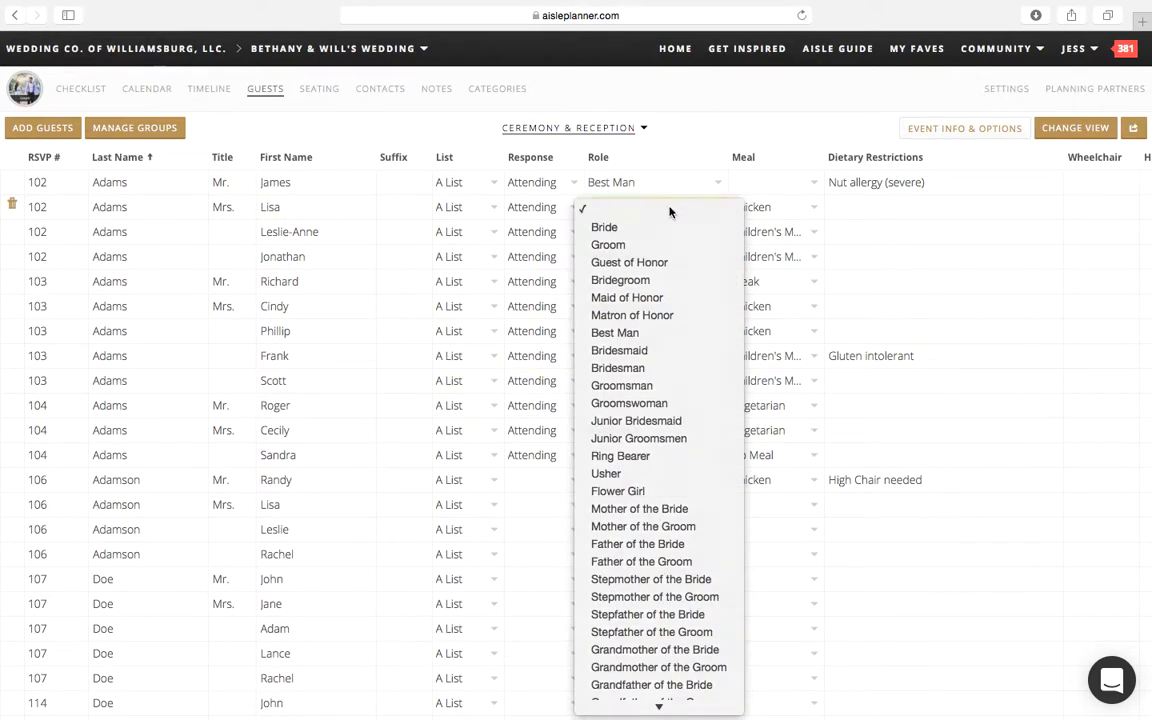
left_click(669, 211)
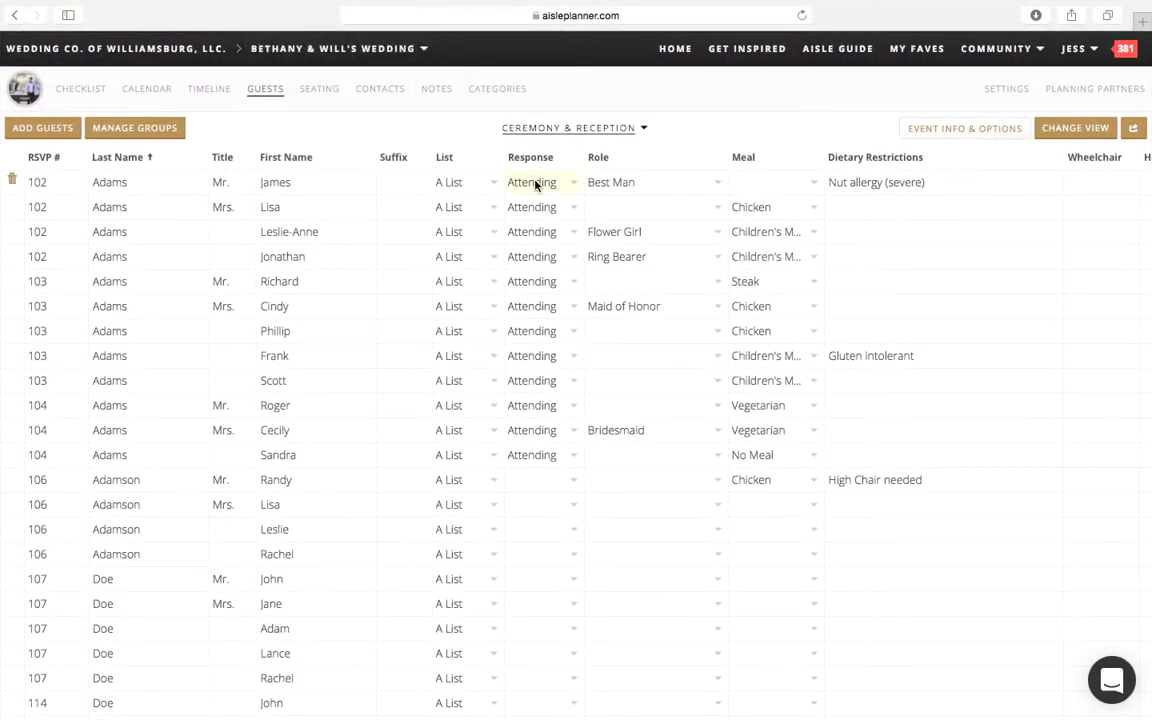
left_click(320, 90)
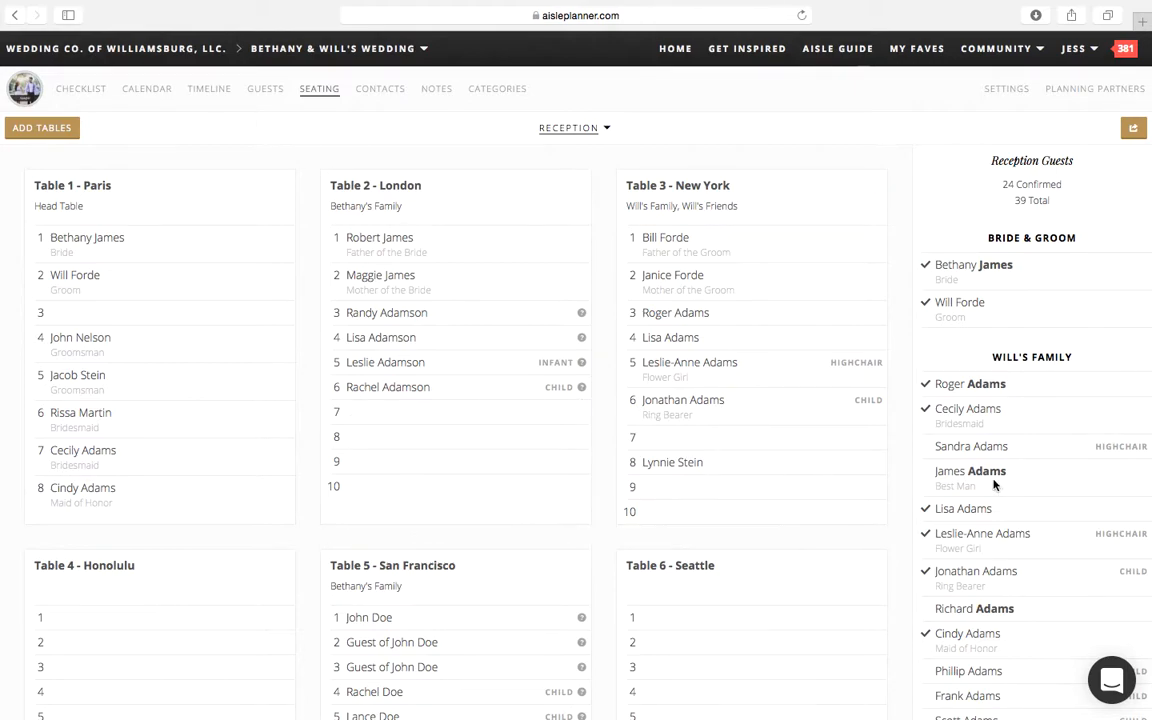
scroll(1005, 483, "down", 3)
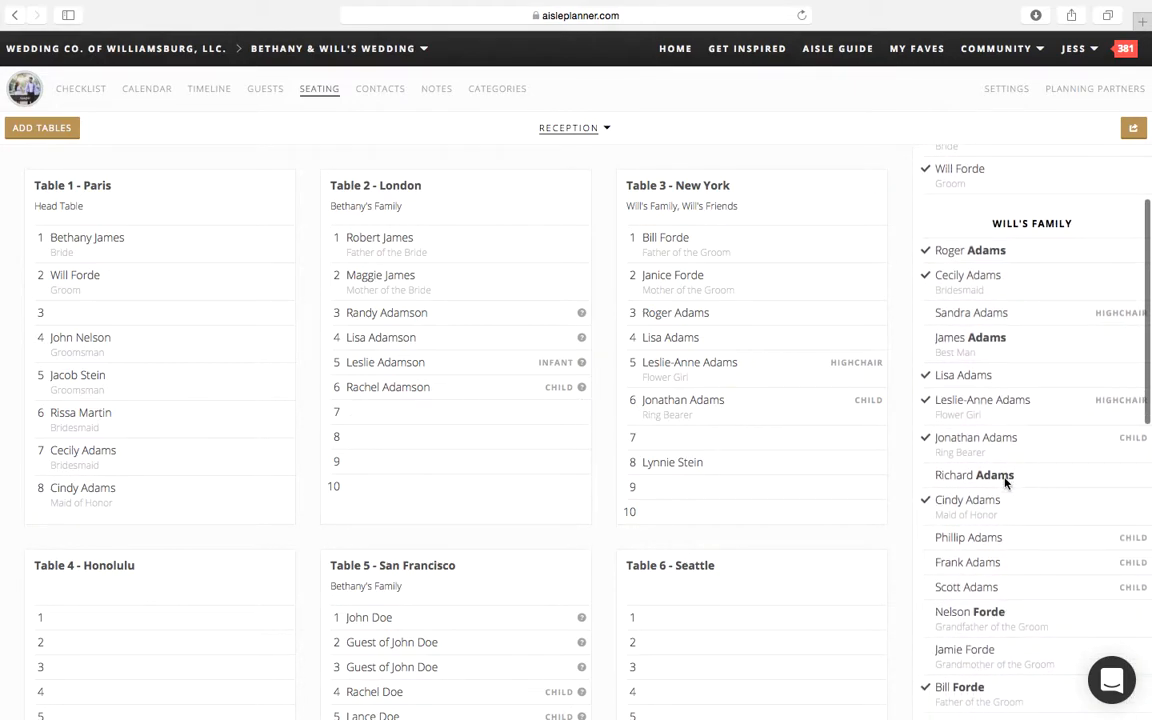
scroll(420, 544, "down", 3)
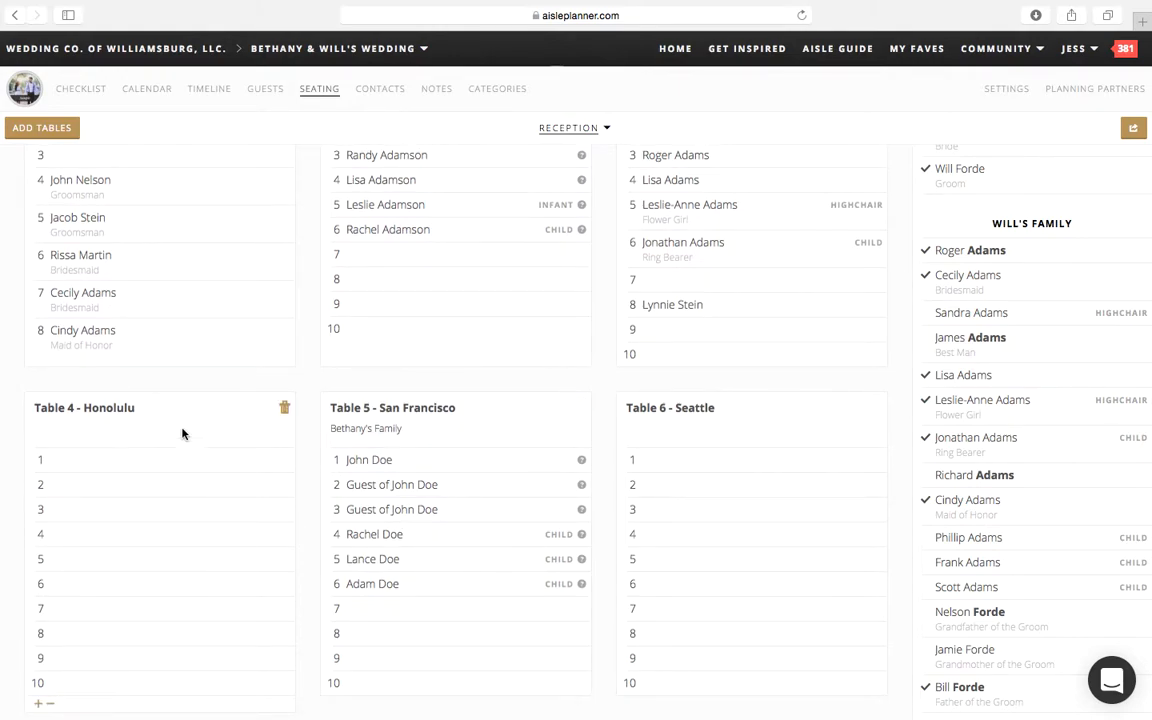
scroll(1038, 334, "down", 10)
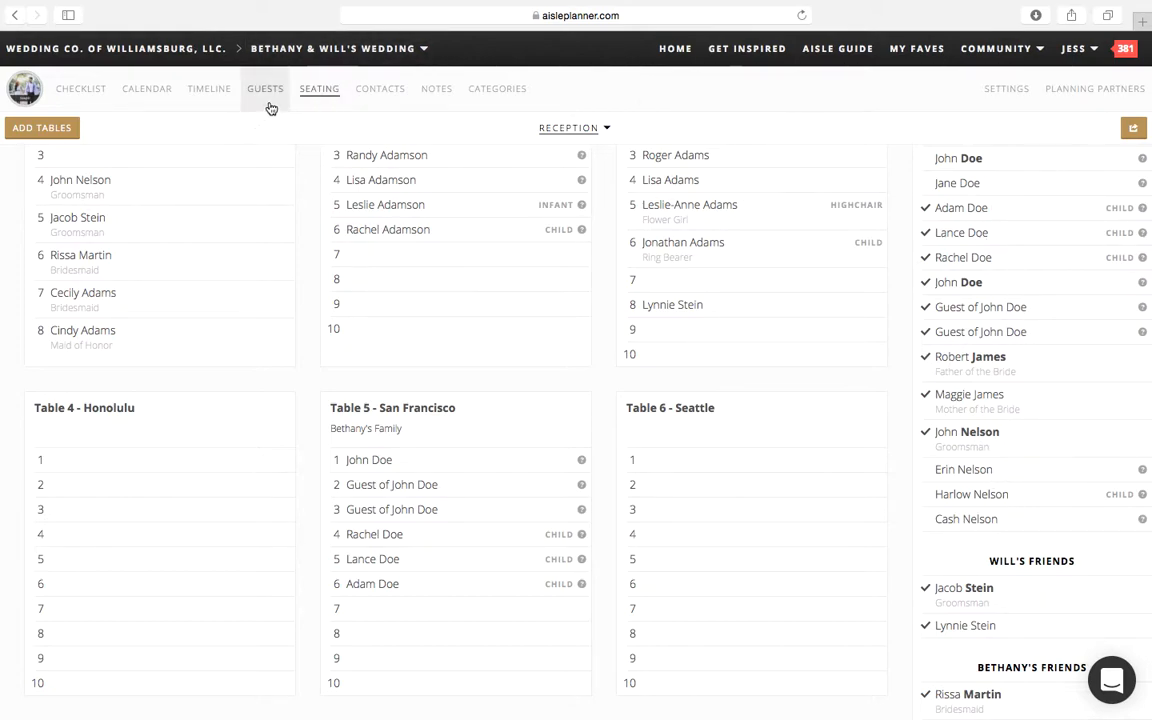
Step: Seat the three unassigned relatives of the groomsman in seats 1 to 3 of Table 4 - Honolulu
left_click_drag(993, 474, 135, 443)
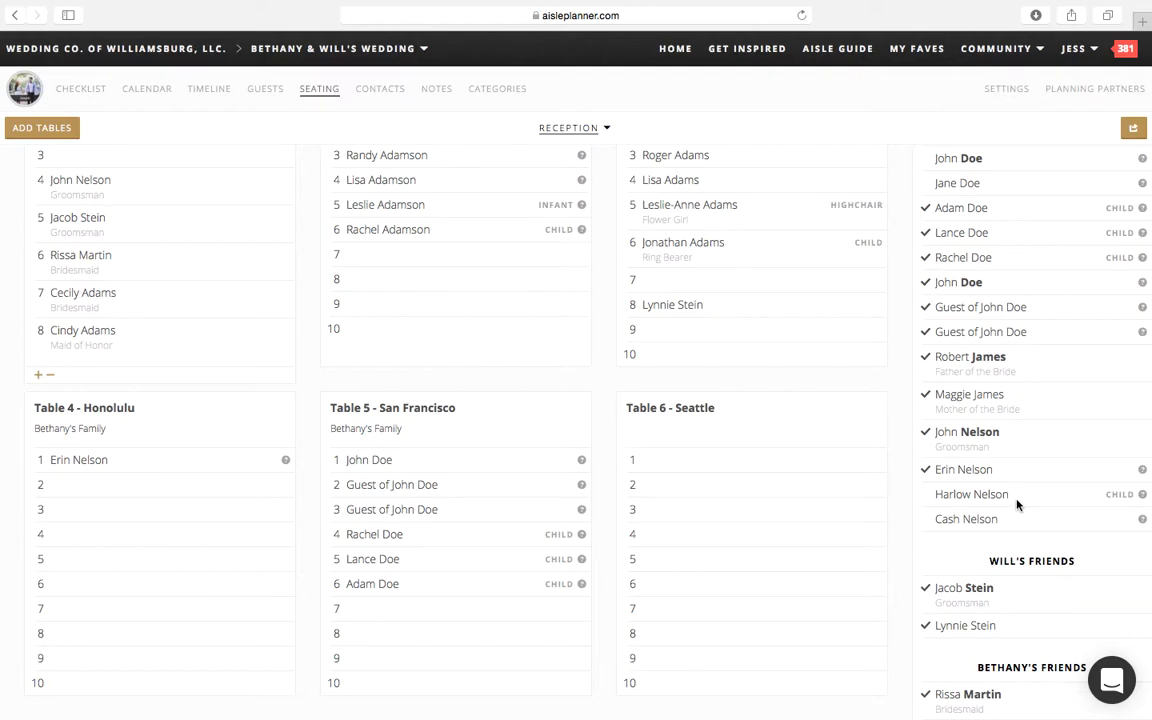
left_click_drag(1017, 503, 182, 480)
left_click_drag(930, 521, 133, 529)
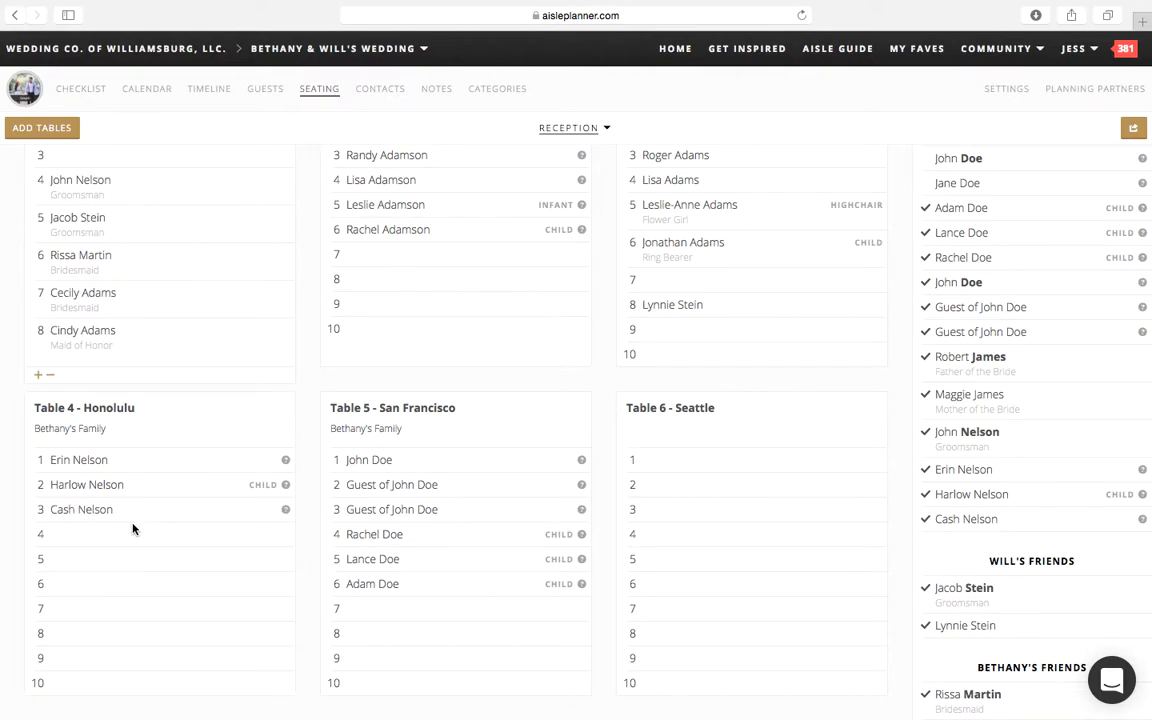
Step: Take the guest in seat 3 of Table 4 - Honolulu off the table and seat them there again
right_click(111, 512)
left_click(110, 510)
left_click_drag(110, 510, 1082, 527)
left_click_drag(973, 529, 148, 517)
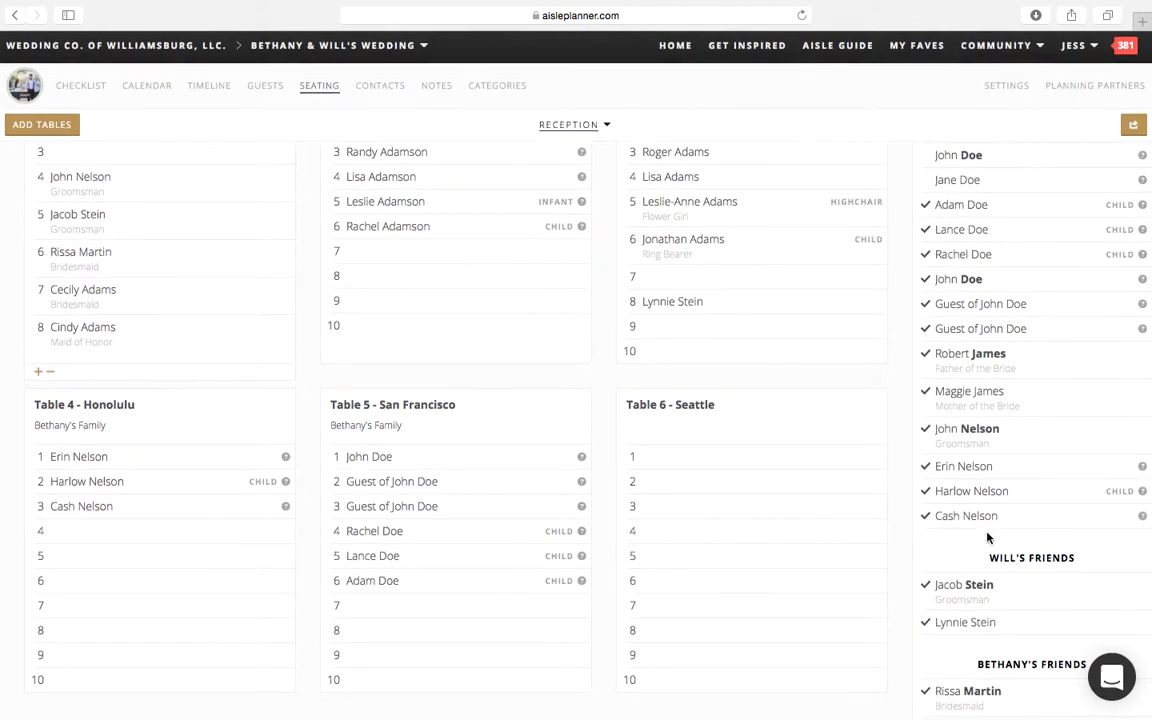
Step: Seat the groom's family's three unassigned children and the groom's grandparents in seats 4 to 8 of Table 4 - Honolulu
scroll(987, 537, "up", 5)
scroll(987, 537, "up", 3)
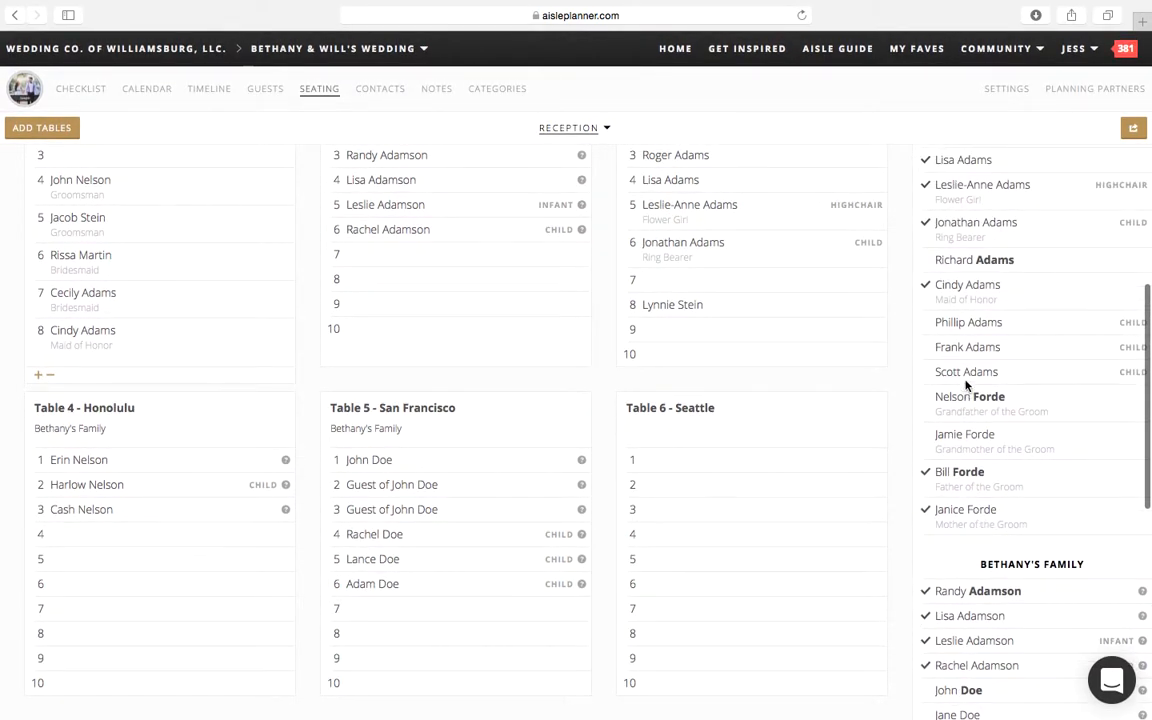
left_click_drag(963, 372, 98, 558)
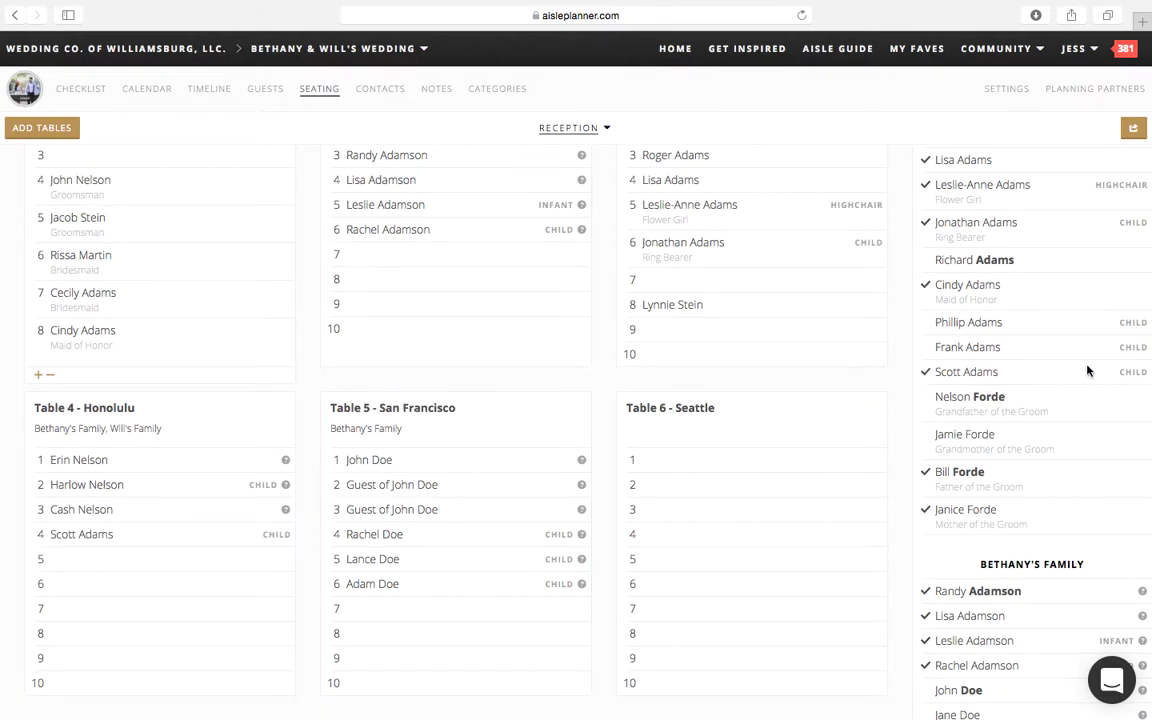
left_click_drag(1008, 350, 205, 540)
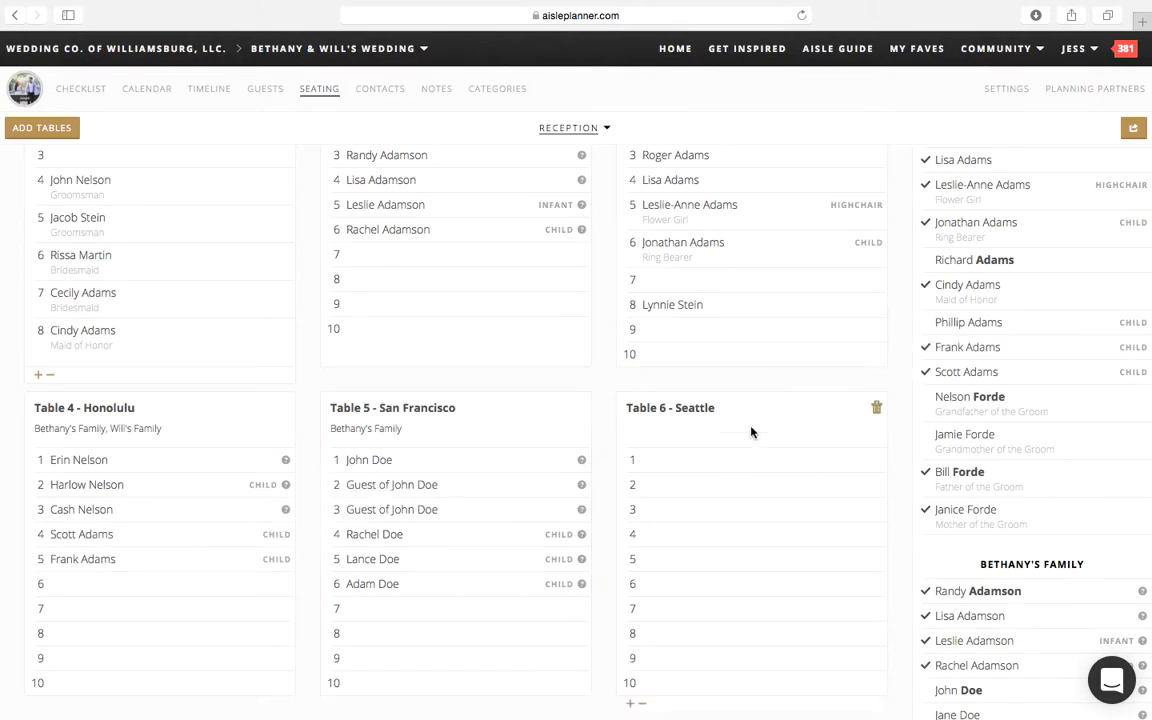
left_click_drag(990, 325, 162, 598)
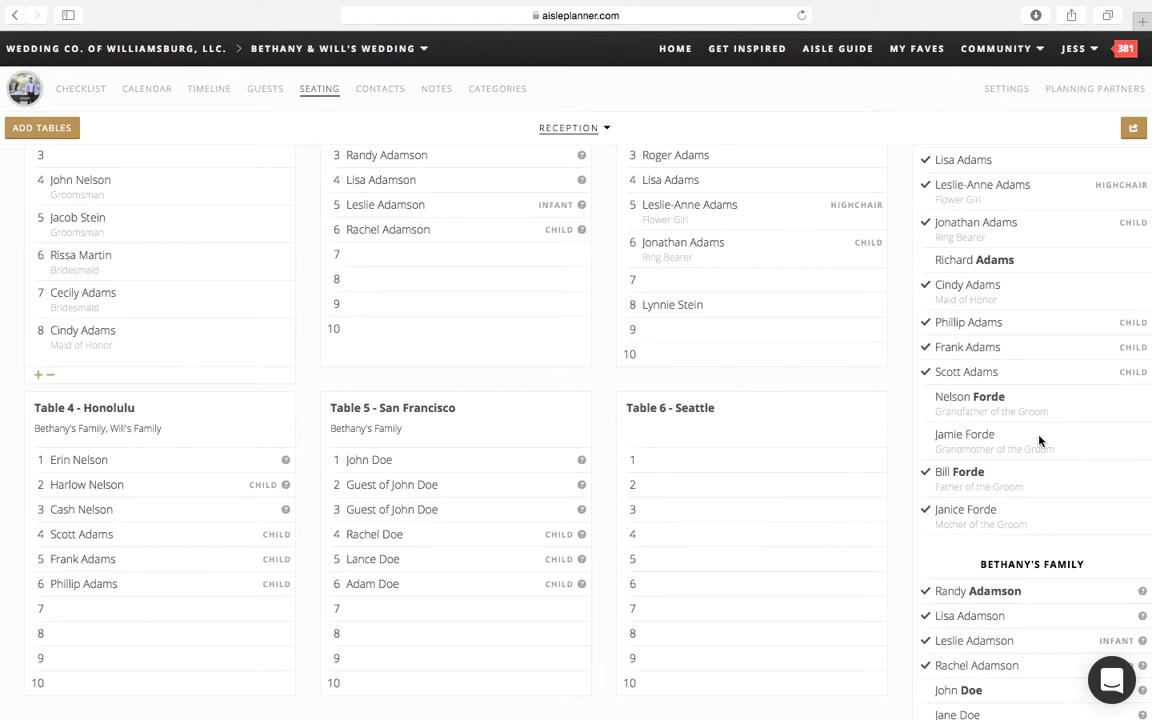
left_click_drag(975, 398, 190, 600)
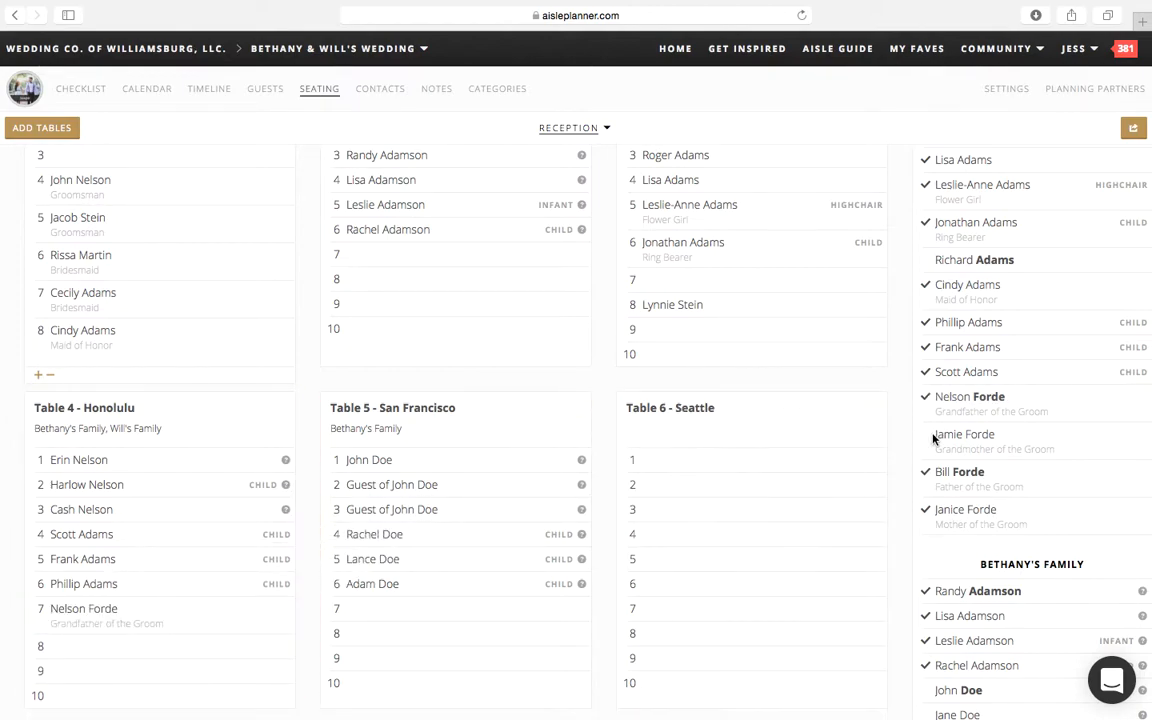
left_click_drag(931, 429, 140, 646)
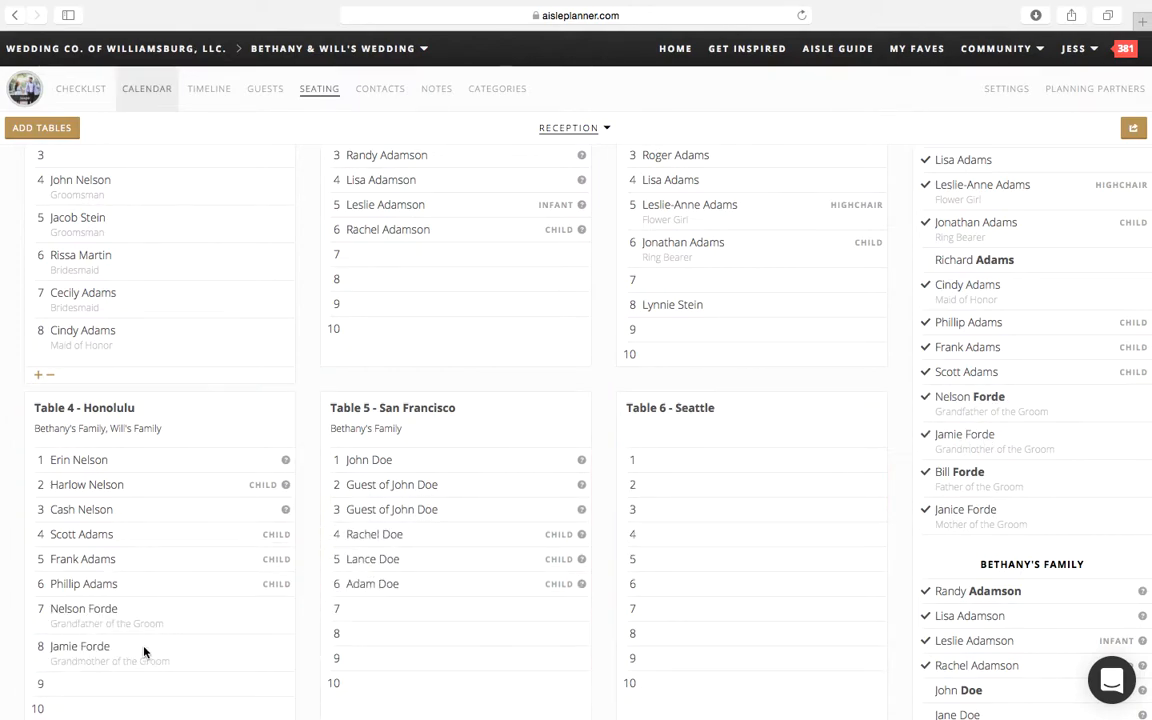
Step: Remove the empty seats 9 and 10 from Table 4 - Honolulu, reducing it to eight seats
scroll(129, 647, "down", 1)
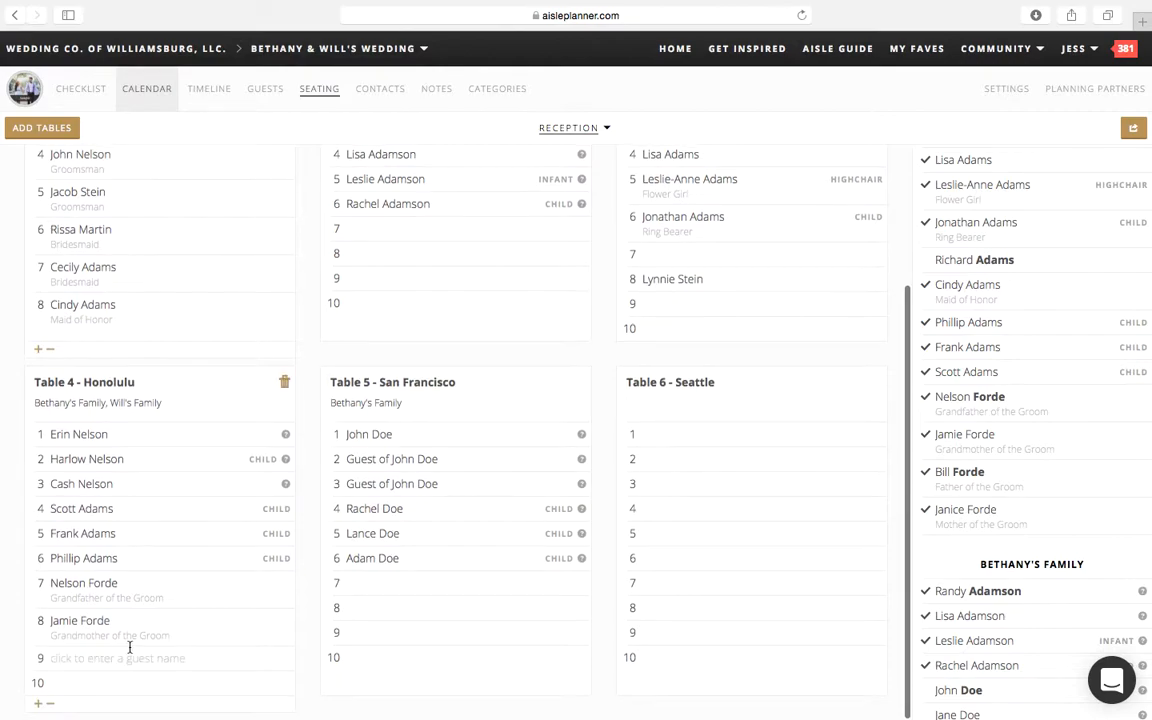
left_click(51, 708)
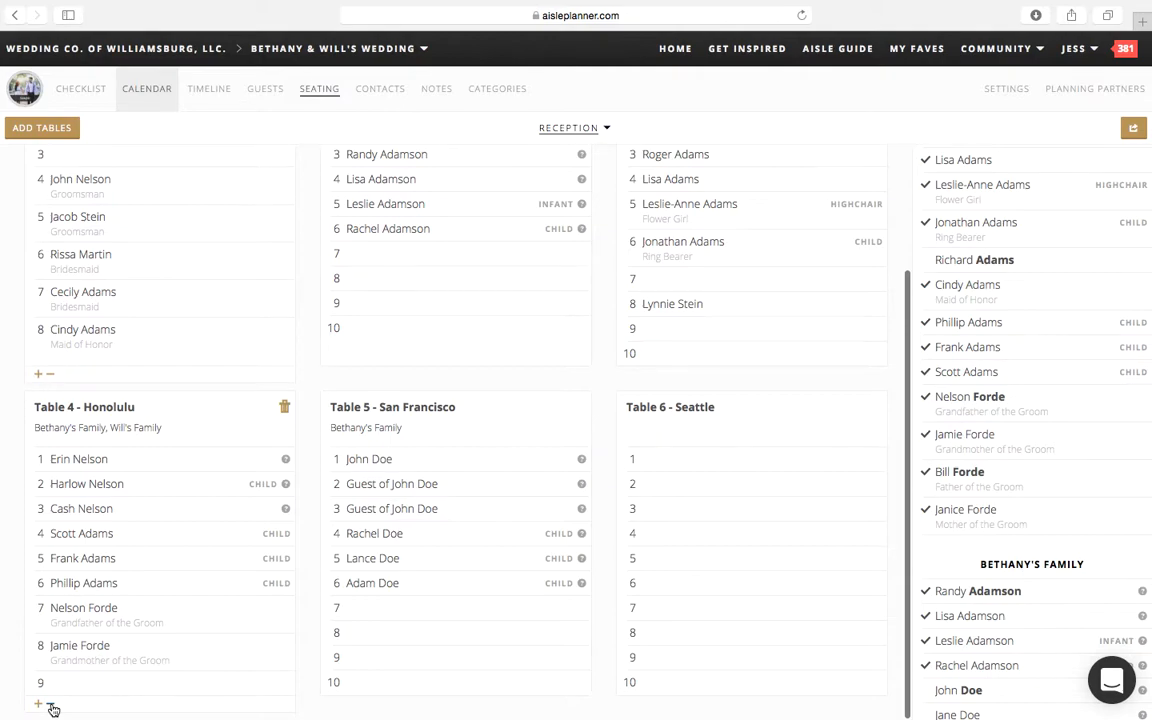
scroll(117, 566, "down", 1)
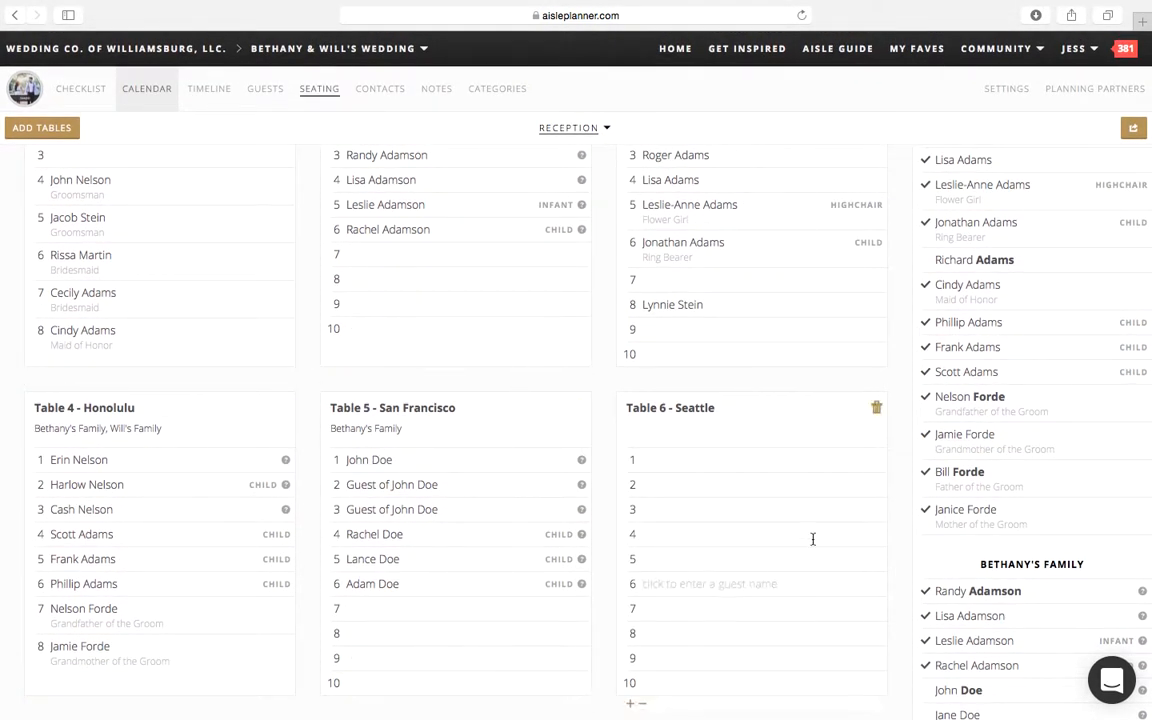
left_click_drag(185, 458, 154, 463)
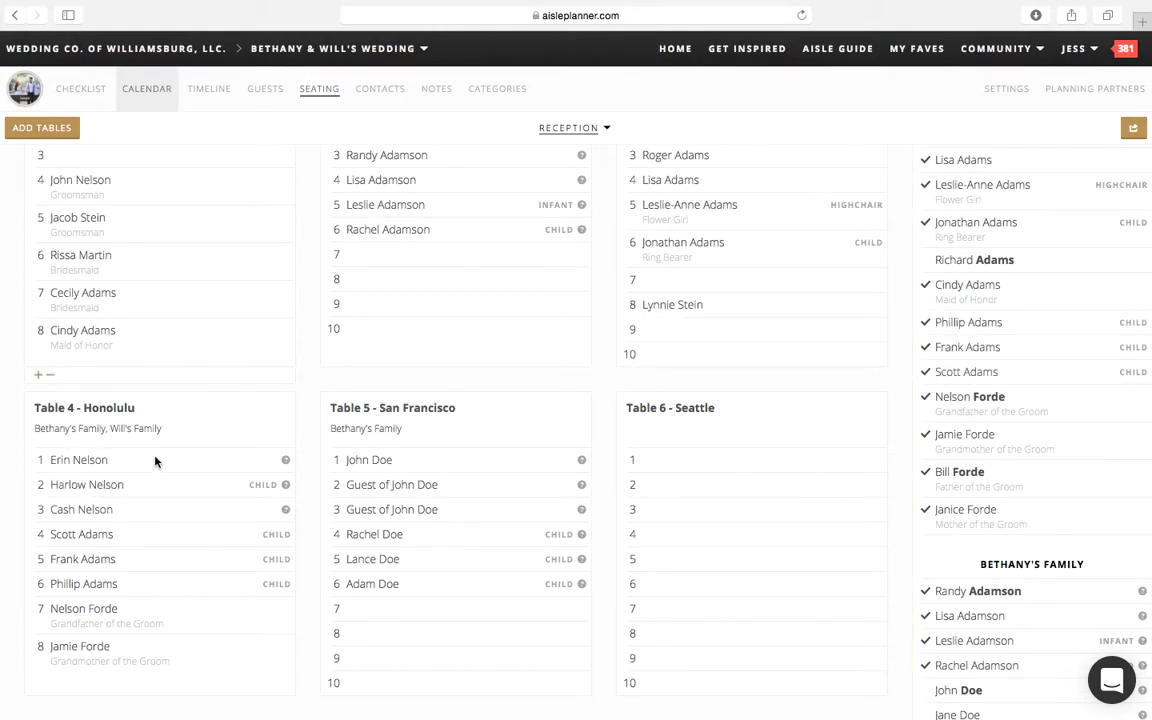
Step: Examine the confirmed and total Reception guest counts and the options for downloading the seating as a PDF
scroll(155, 461, "up", 1)
scroll(155, 461, "up", 3)
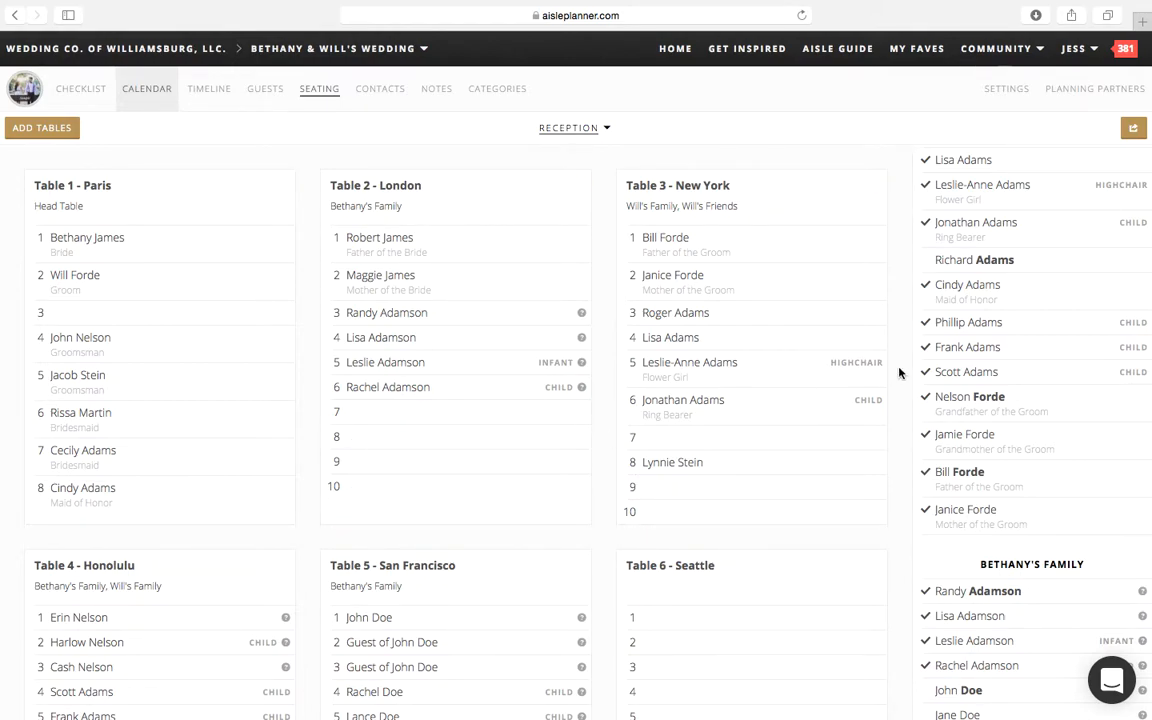
scroll(1080, 226, "up", 5)
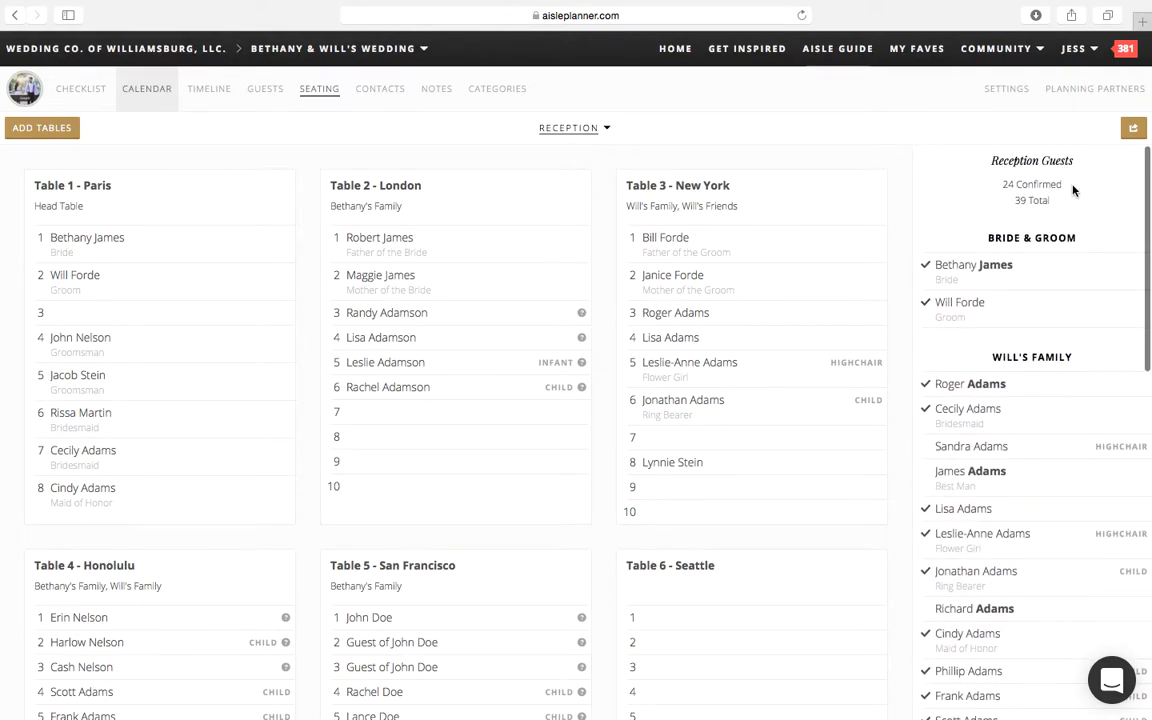
left_click_drag(1074, 186, 956, 185)
triple_click(969, 200)
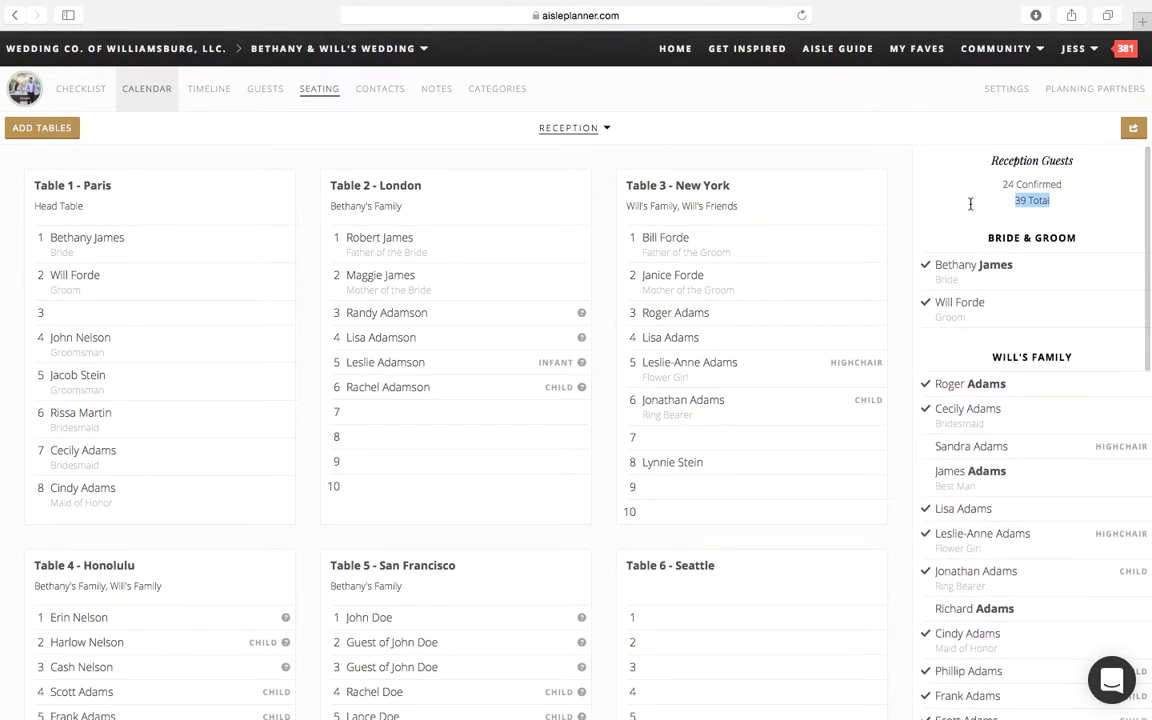
left_click(970, 211)
left_click_drag(1009, 203, 1080, 199)
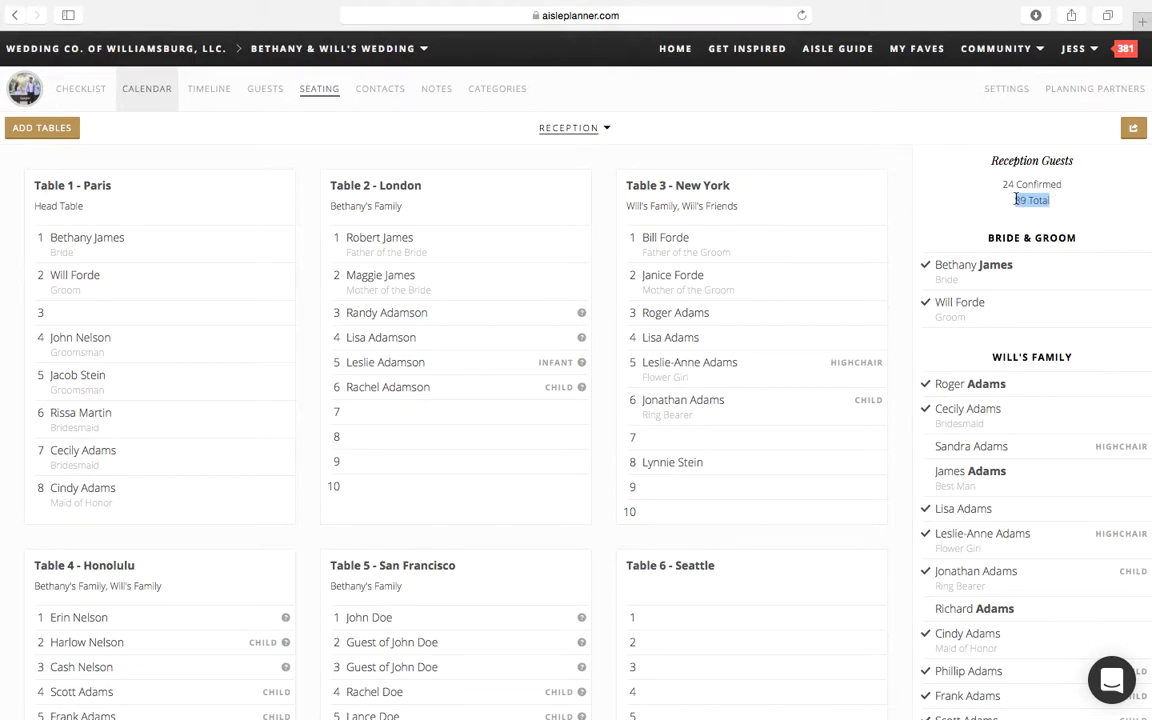
scroll(990, 430, "down", 1)
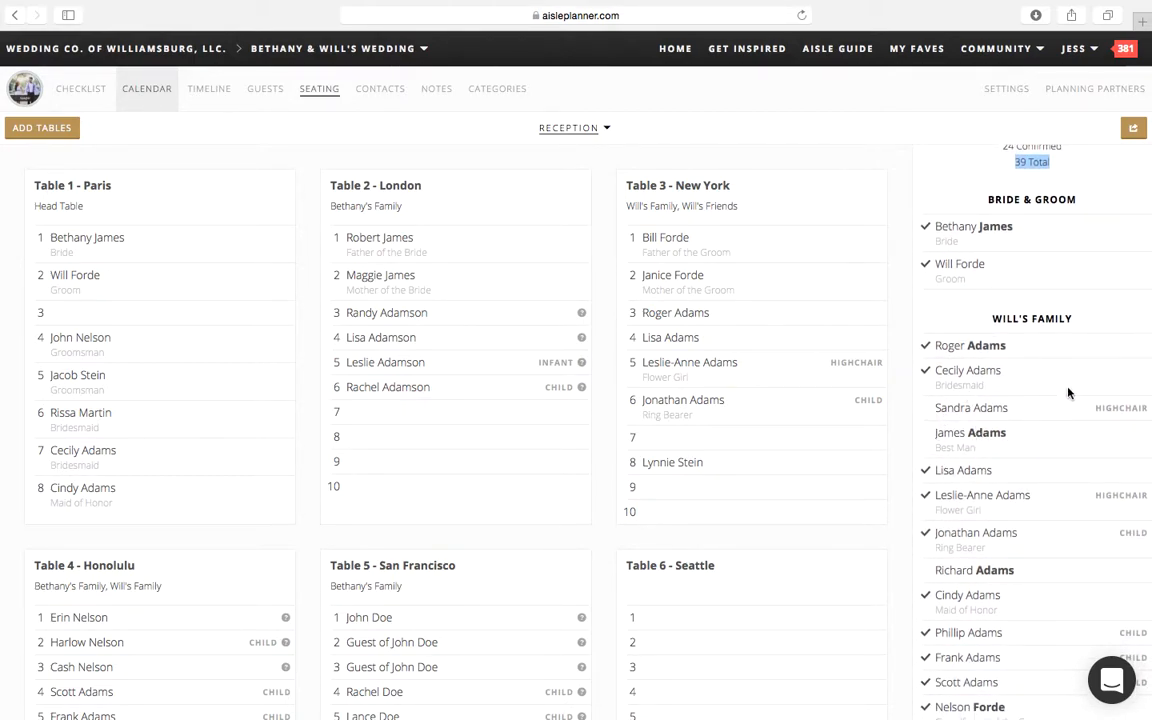
scroll(1010, 240, "up", 1)
left_click(1131, 137)
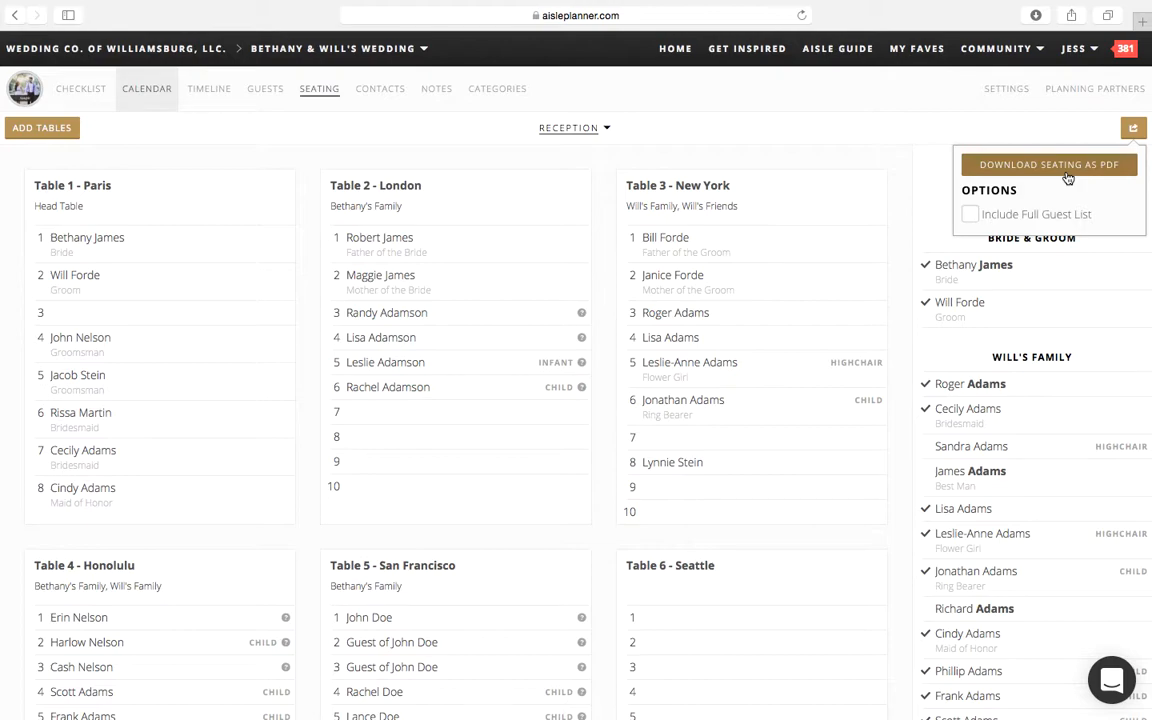
left_click(848, 146)
Step: Display the Ceremony Seating list with its first-row tables and show the available seating list options
left_click(575, 130)
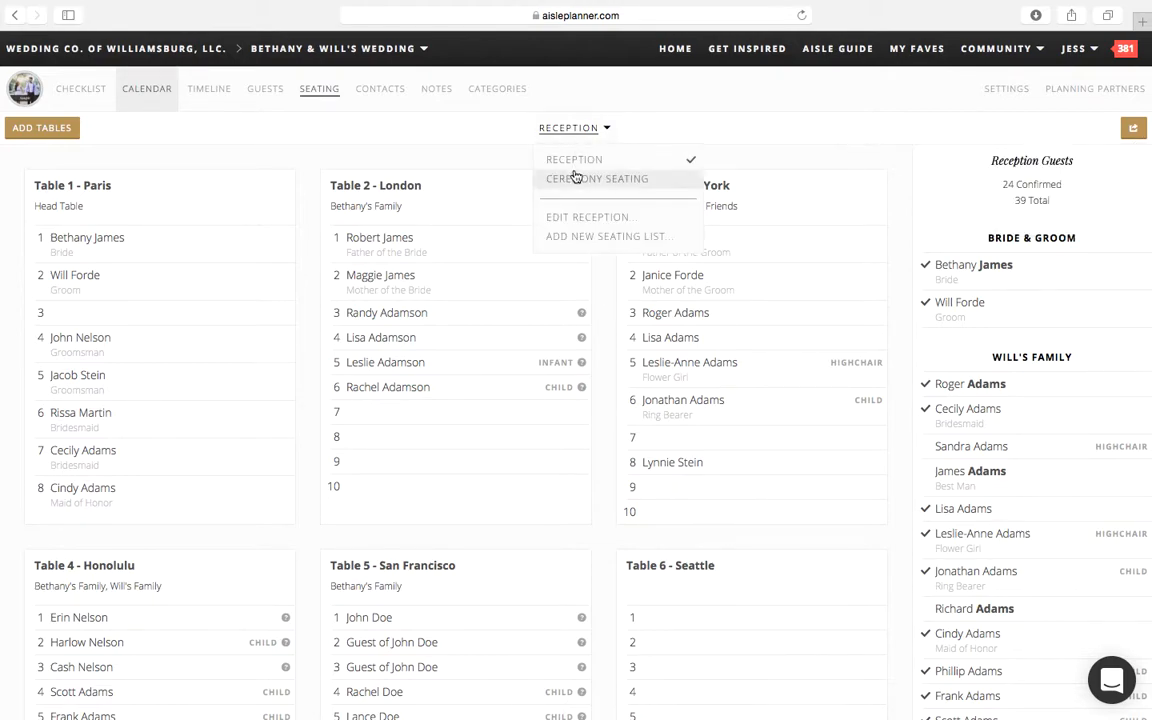
left_click(574, 180)
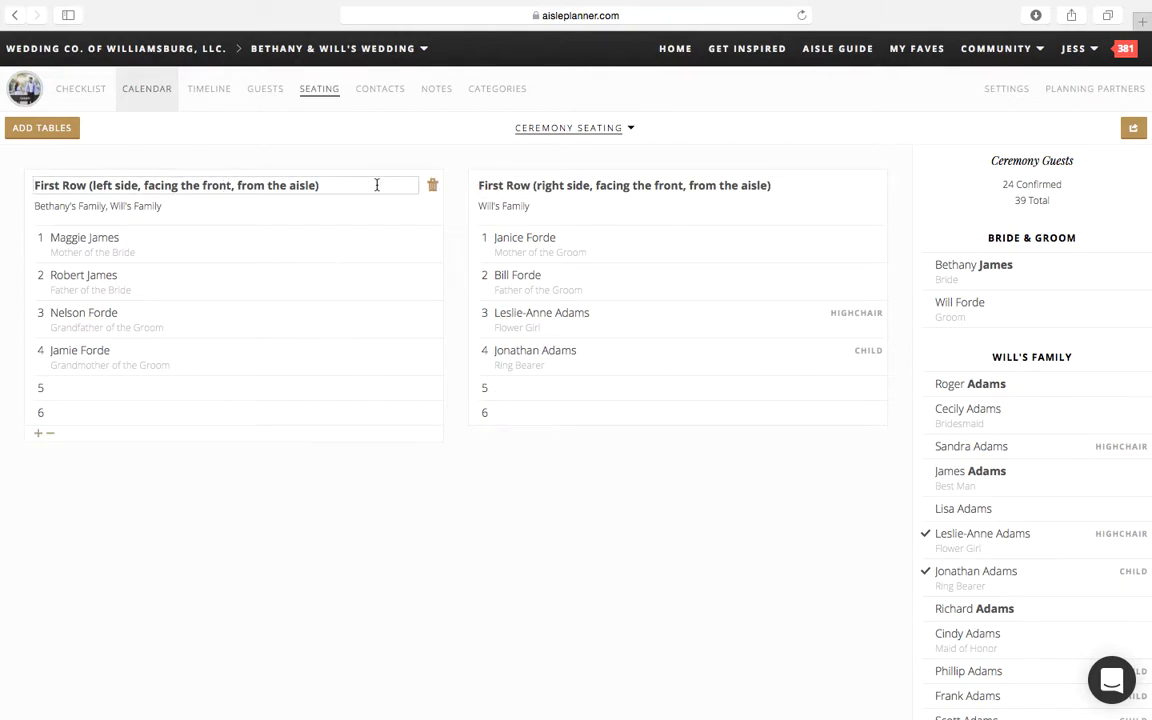
left_click(589, 135)
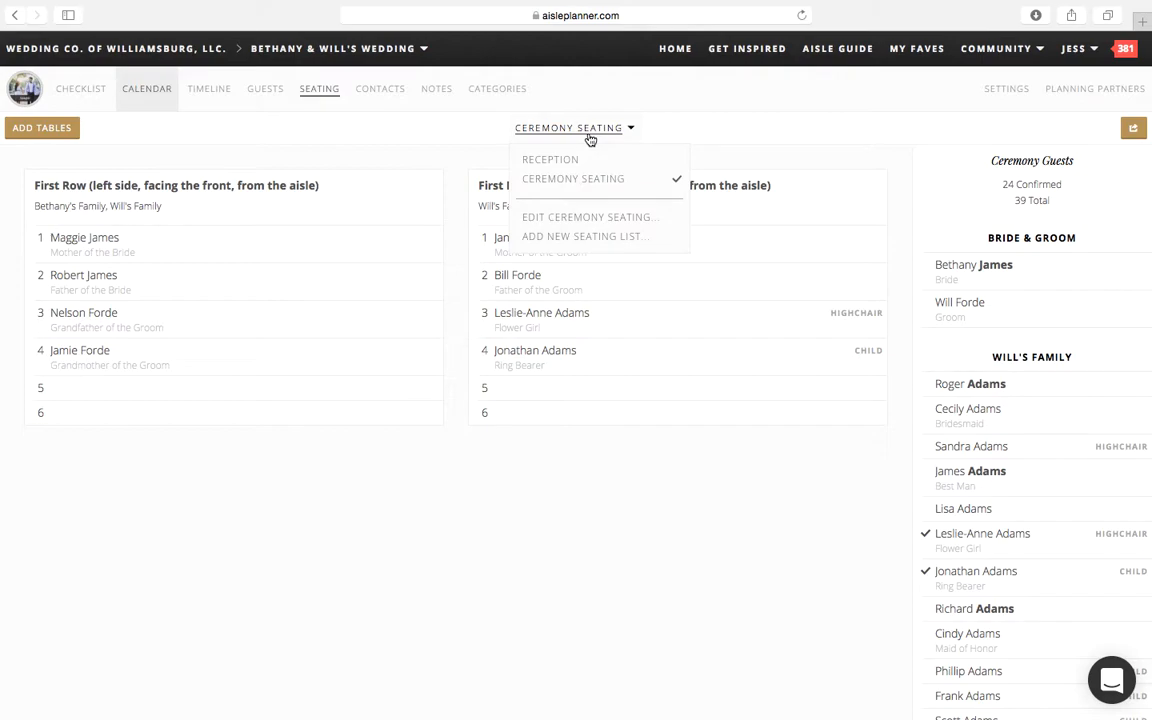
Step: Switch back to the Reception seating list and show its editing and new seating list options
left_click(580, 162)
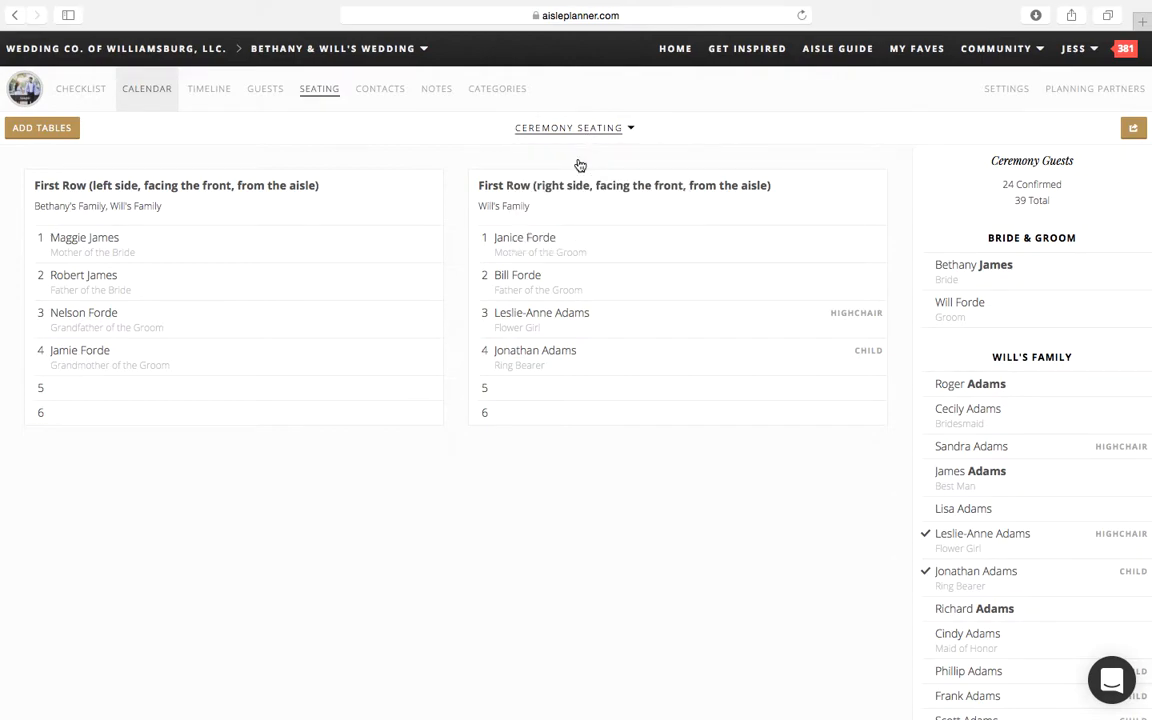
left_click(595, 130)
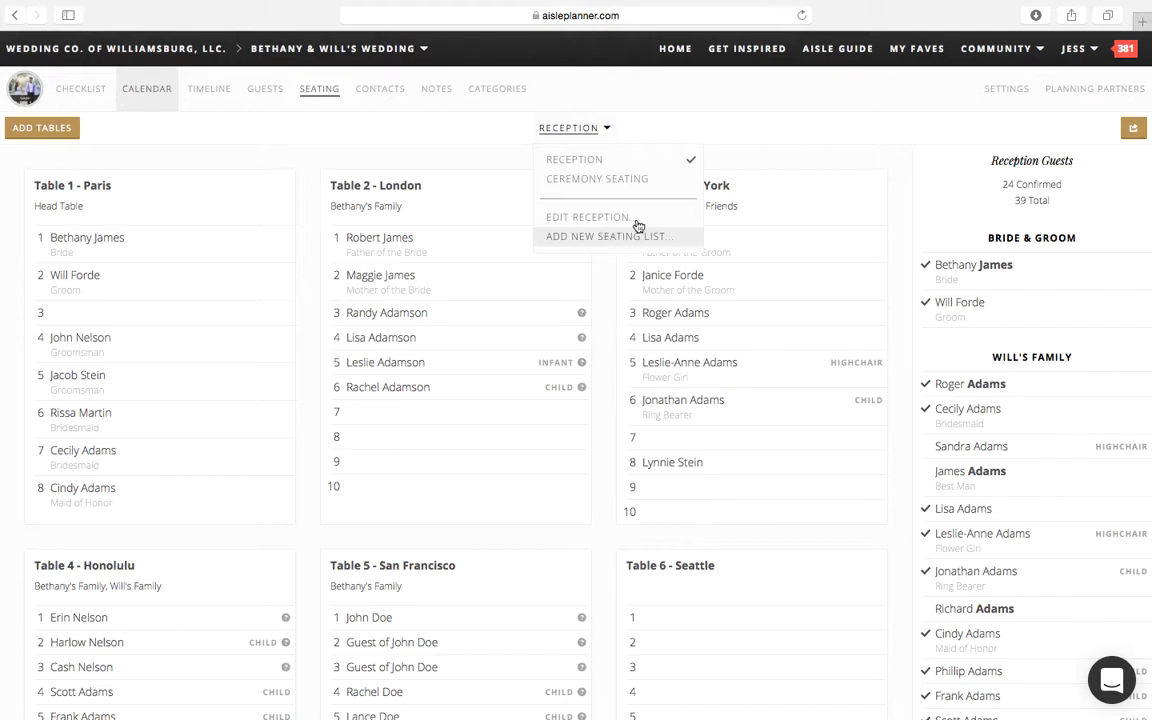
left_click(708, 76)
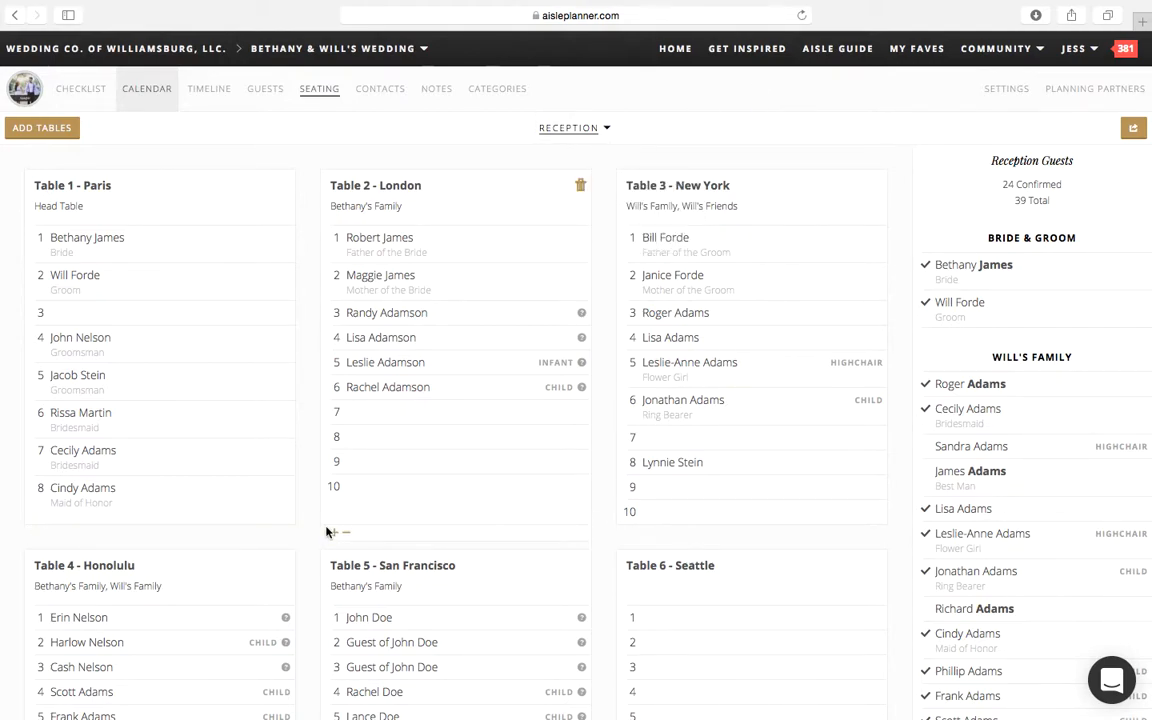
Step: Display the wedding's contacts and examine the planning categories offered for a new contact
left_click(396, 101)
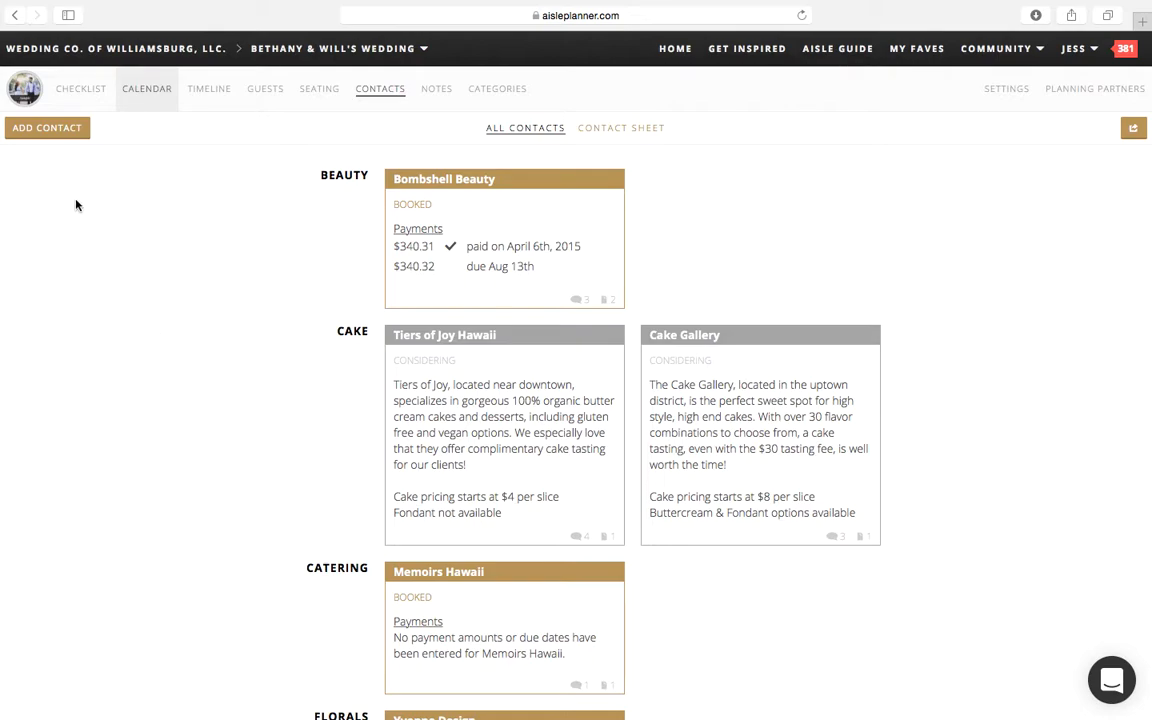
left_click(47, 128)
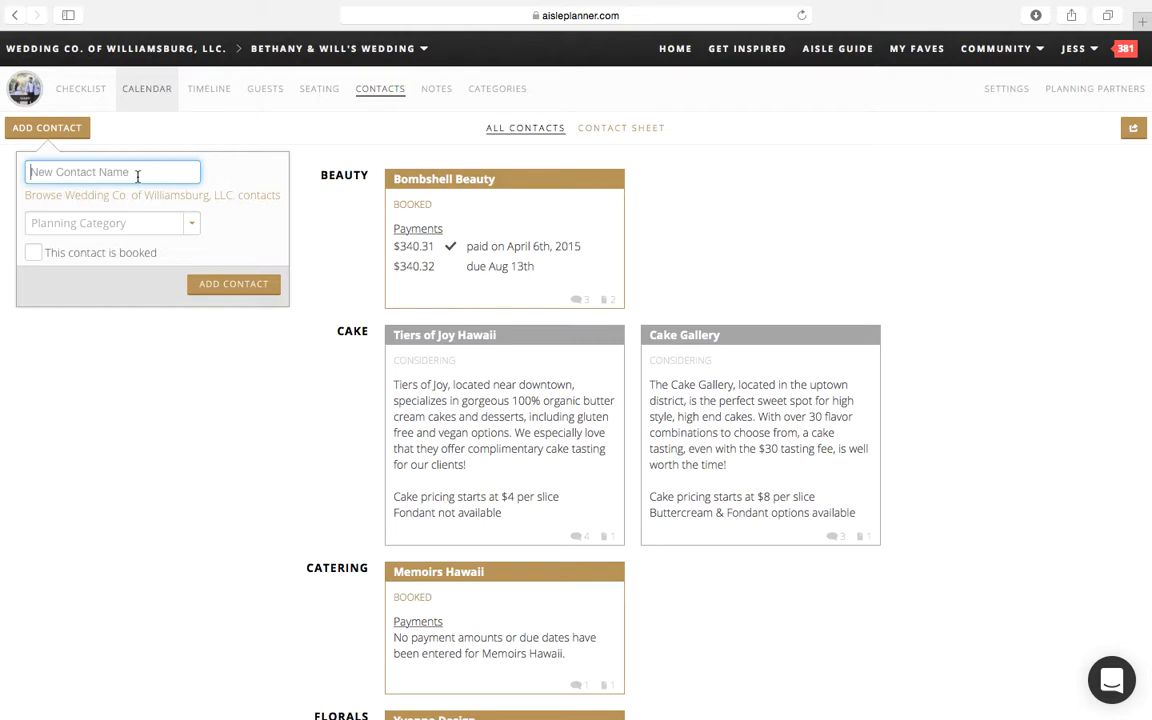
left_click(131, 224)
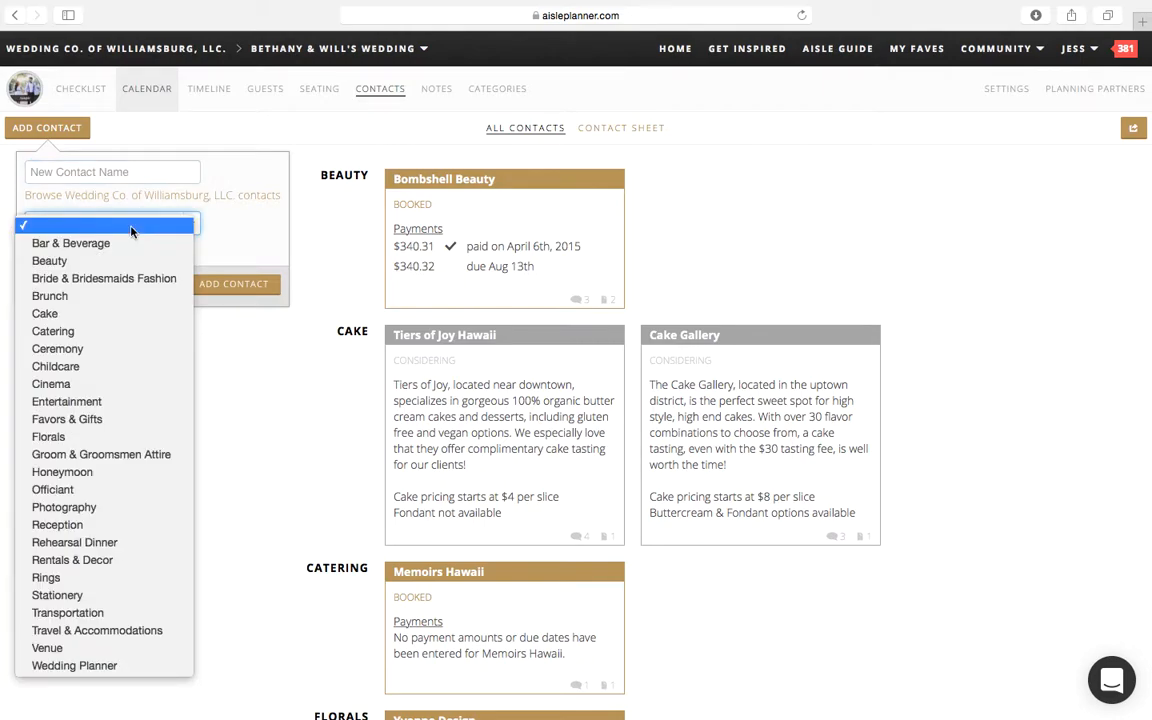
left_click(228, 239)
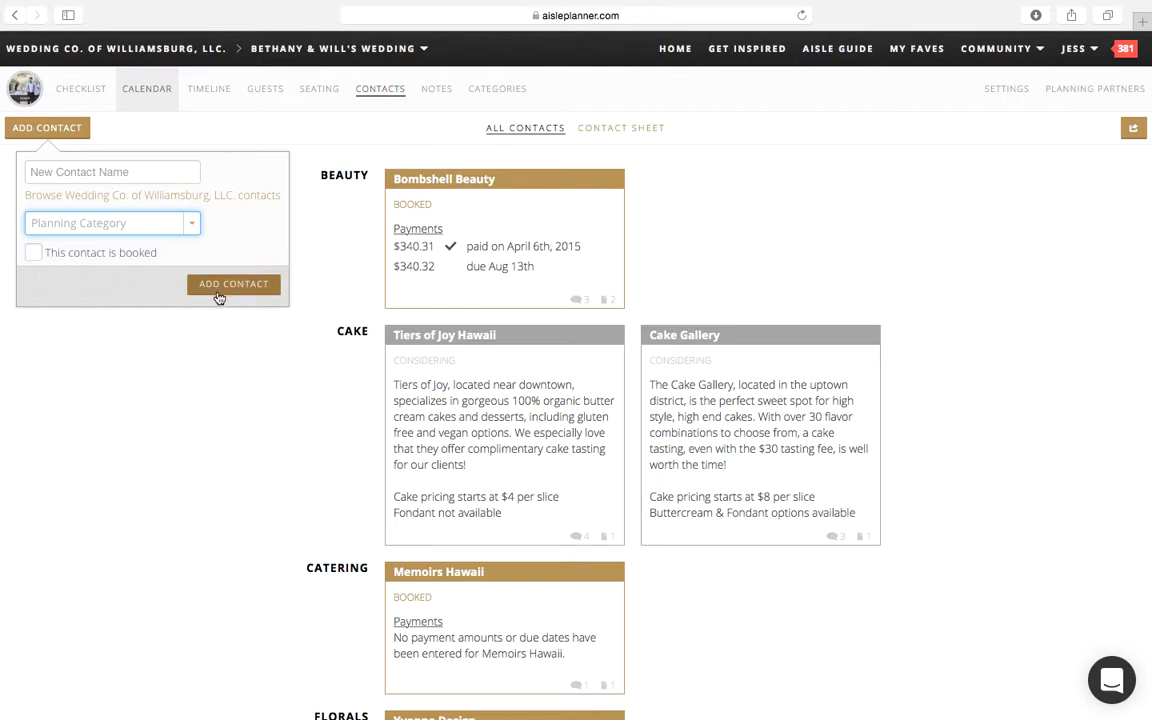
Step: Name the new contact Wedding Co. of Williamsburg, LLC
left_click(61, 168)
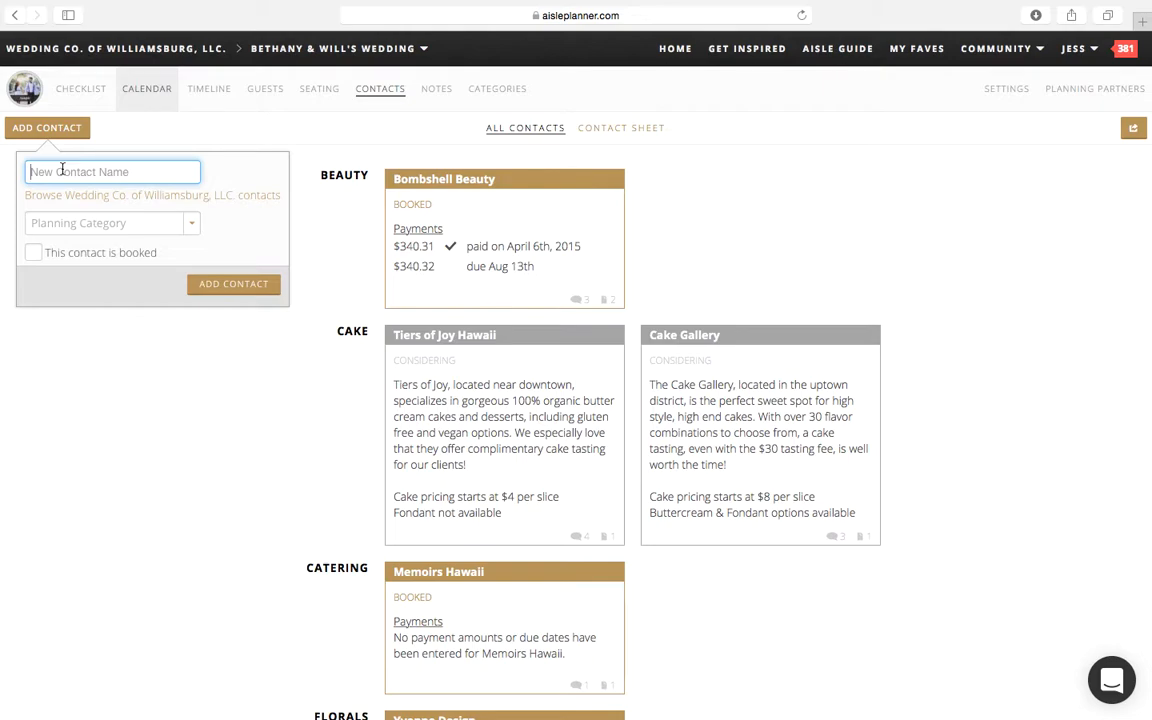
type("W")
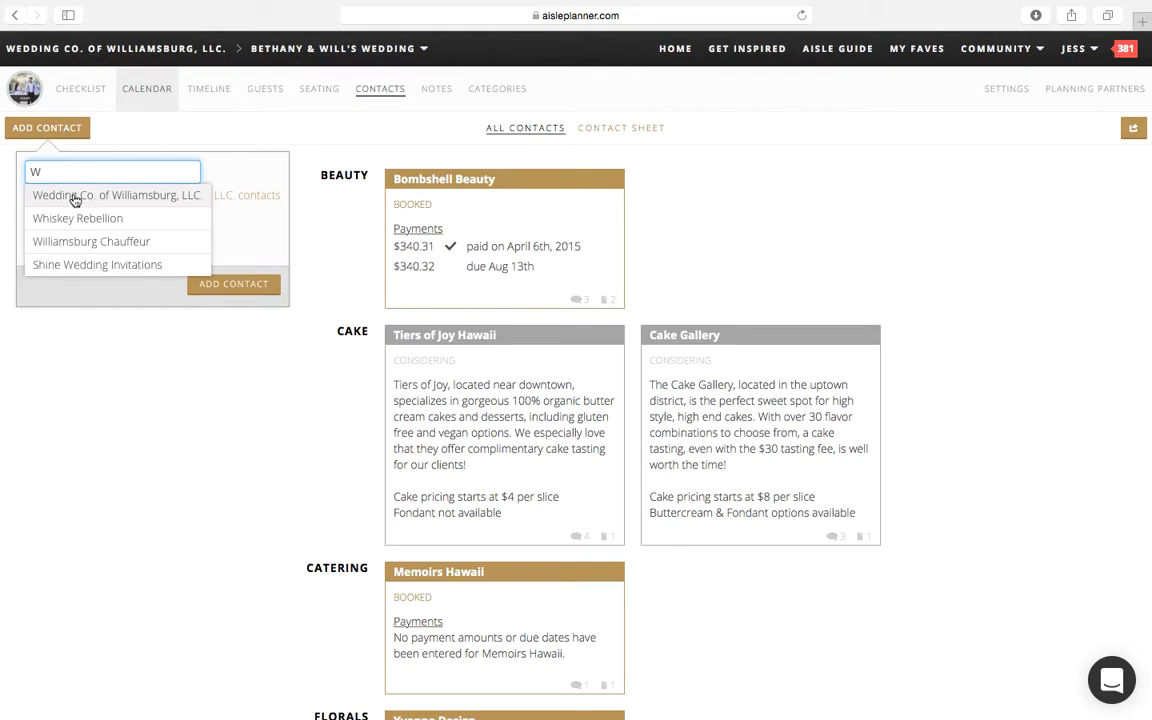
type("edding Co. ")
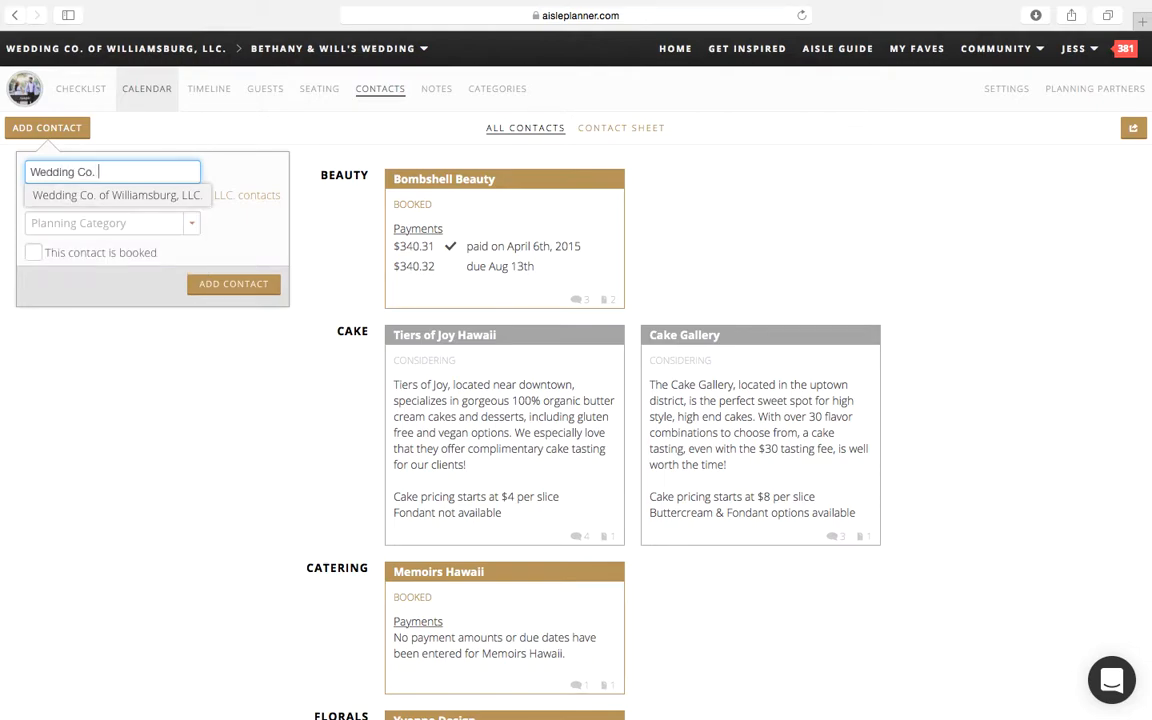
type("of Williamsburg, LLC.")
left_click(267, 171)
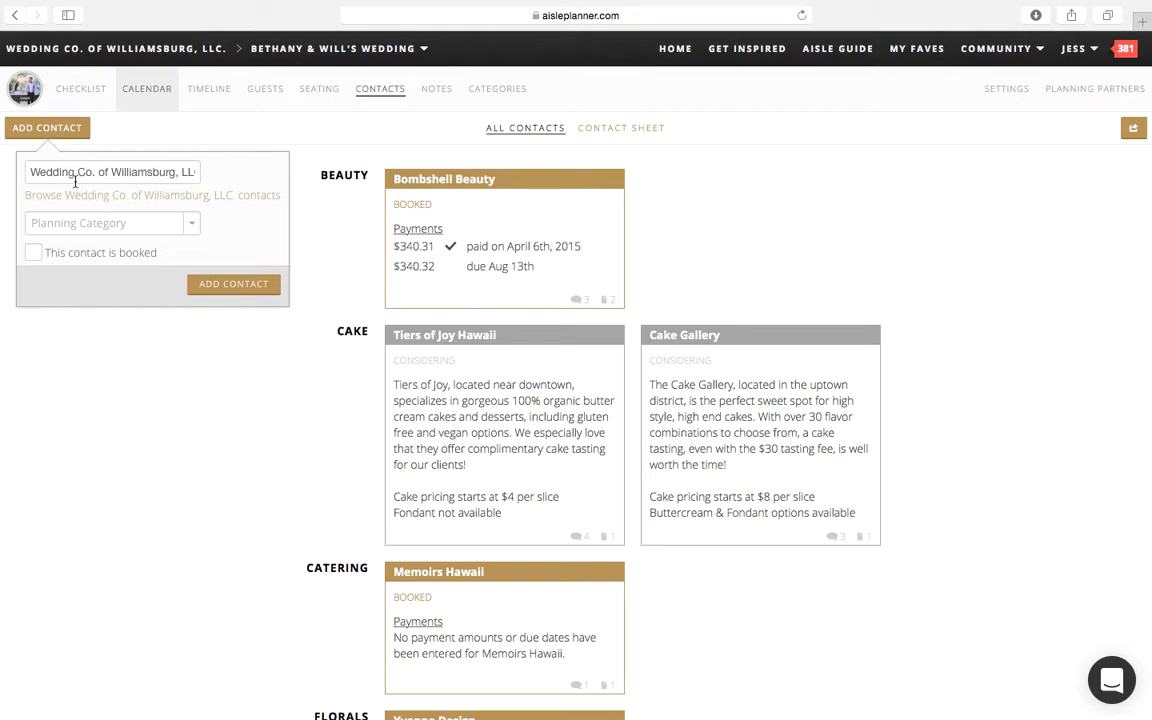
Step: Assign the new contact to the Wedding Planner category and add it as a booked contact
left_click(72, 223)
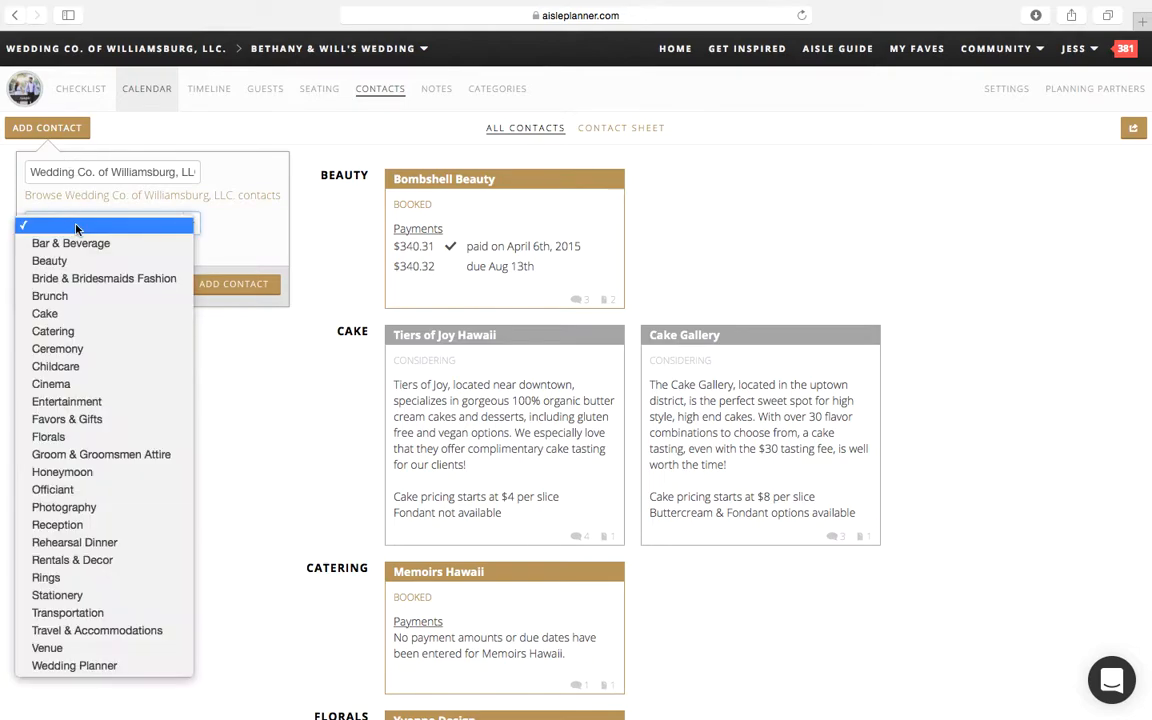
left_click(44, 665)
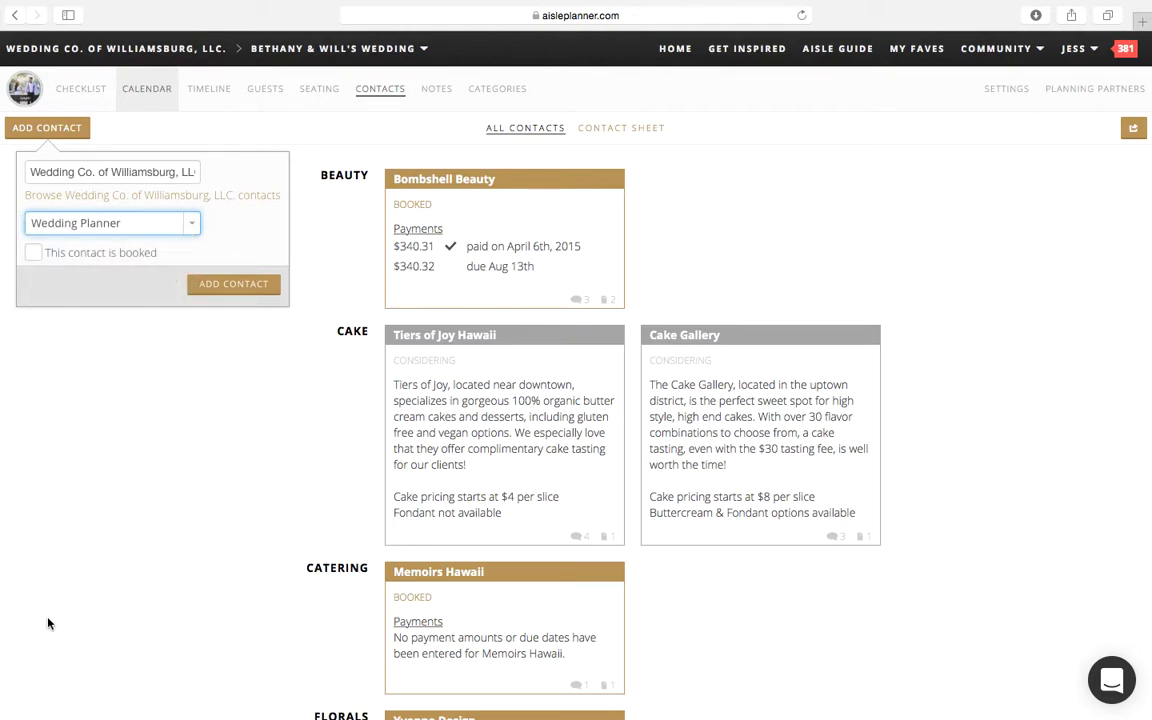
left_click(43, 257)
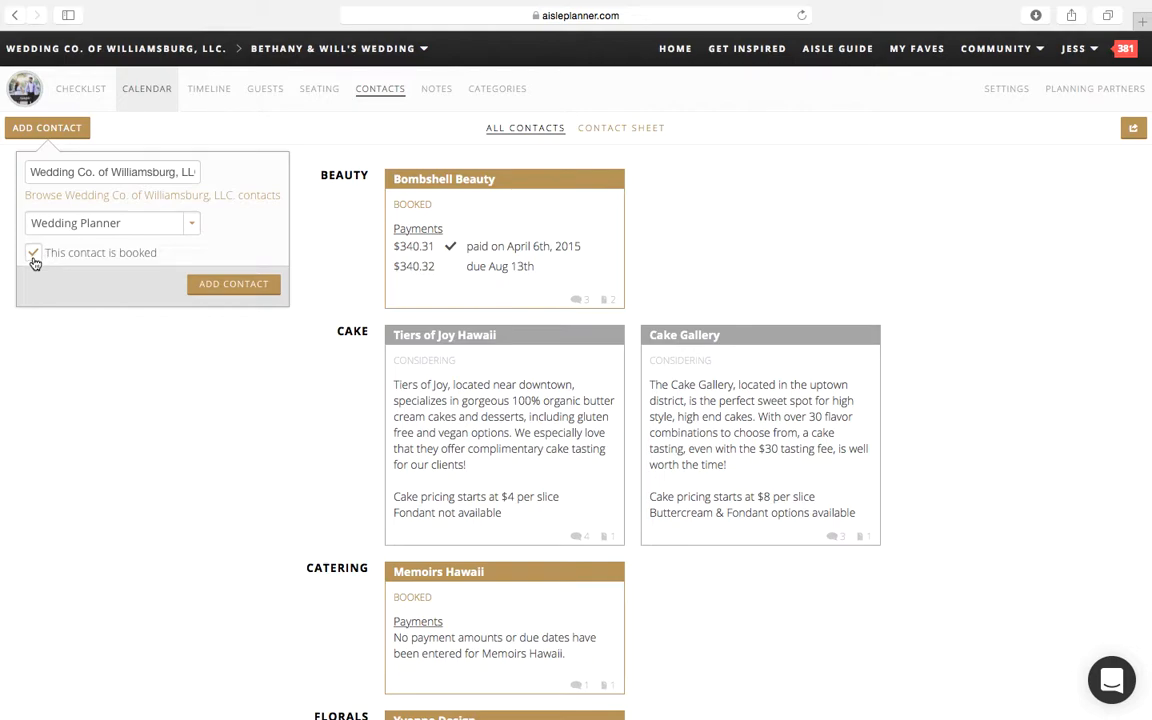
left_click(35, 262)
left_click(33, 256)
left_click(201, 289)
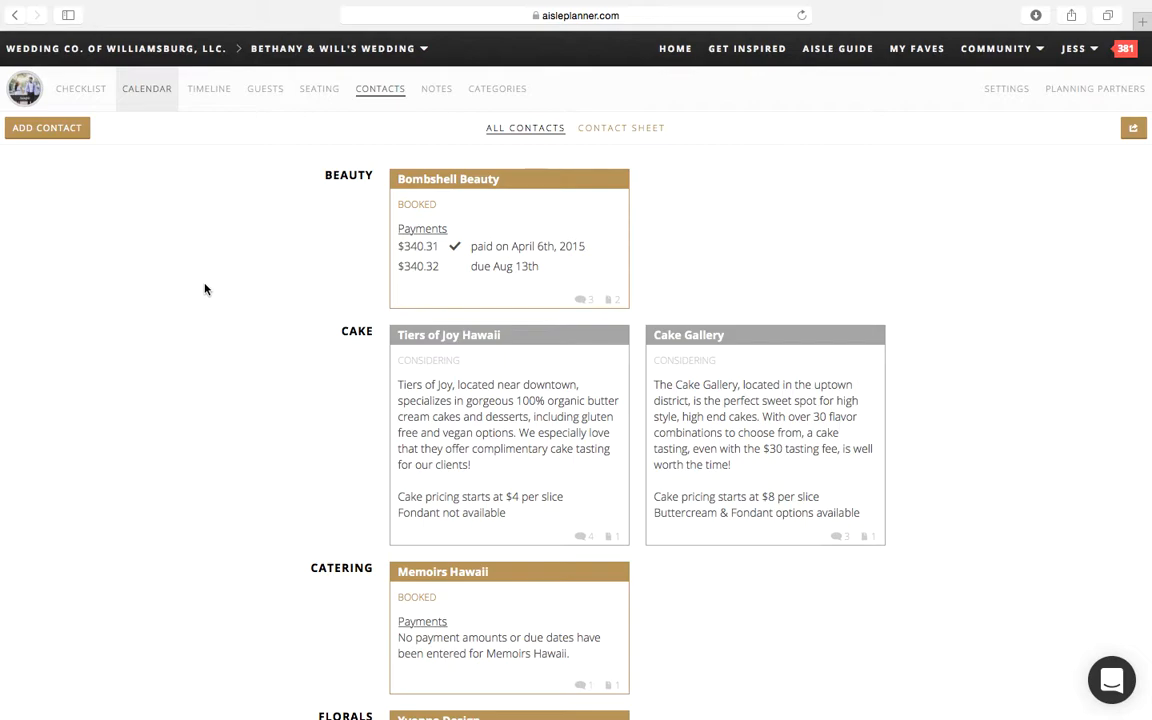
Step: Examine the contact cards from Beauty through Wedding Planner for their booked or considering status and payments
scroll(353, 657, "down", 10)
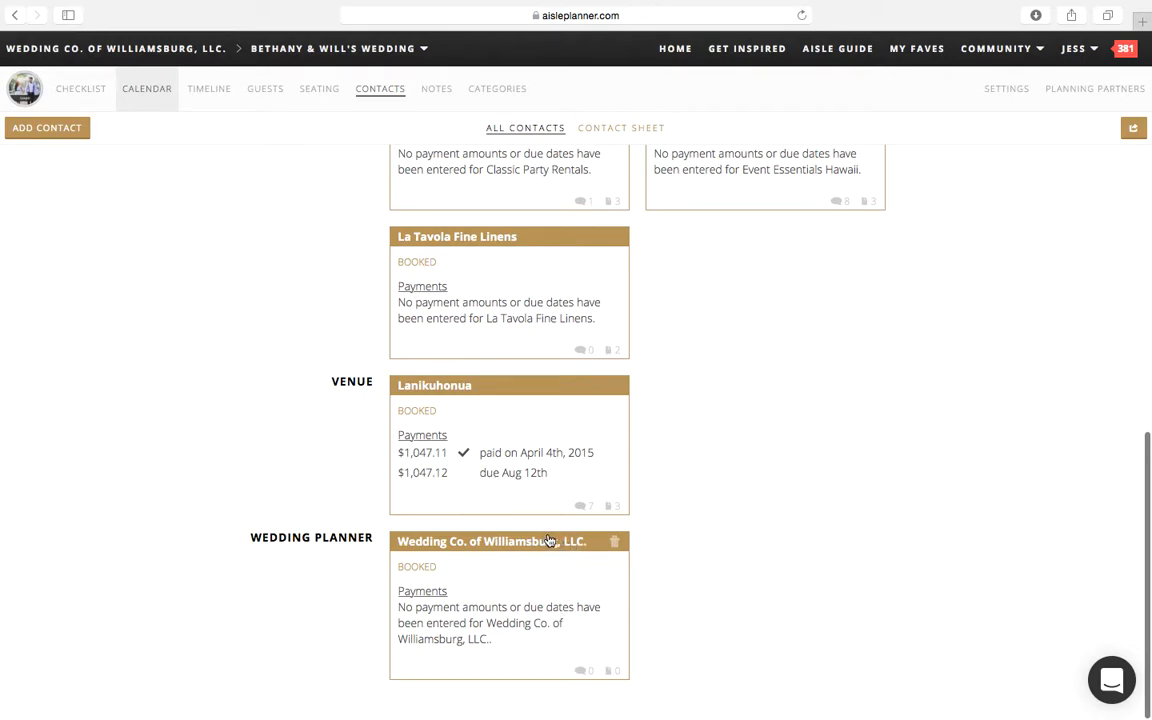
scroll(452, 380, "up", 6)
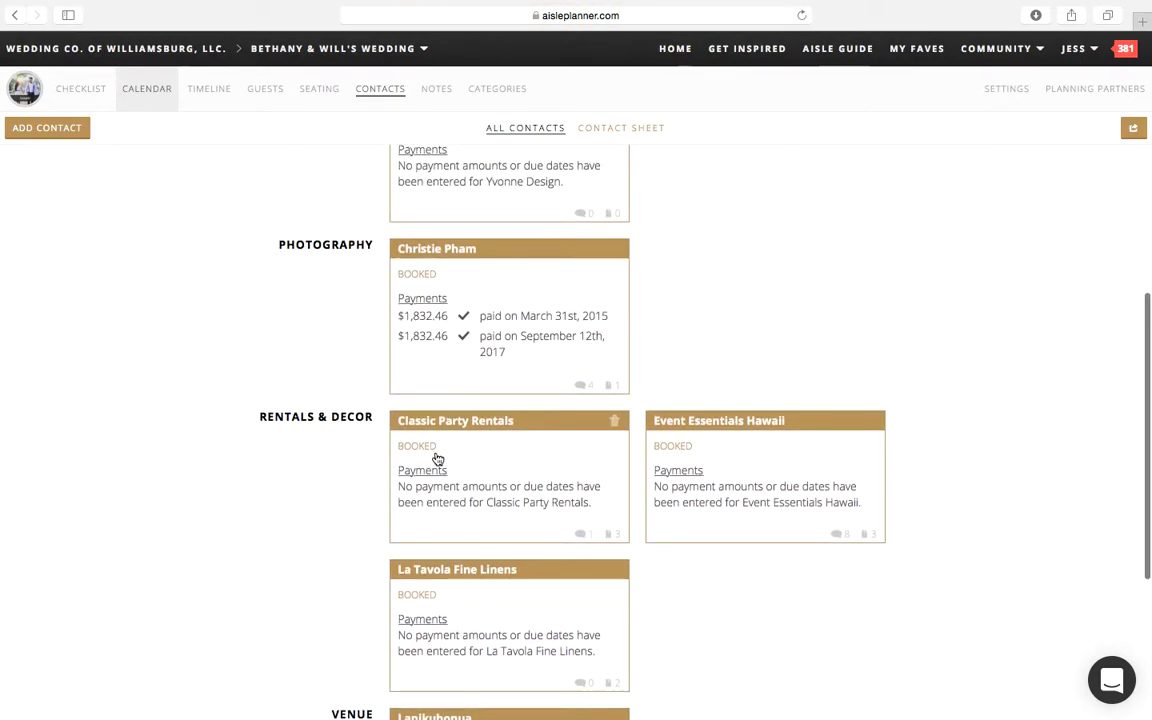
scroll(438, 458, "up", 8)
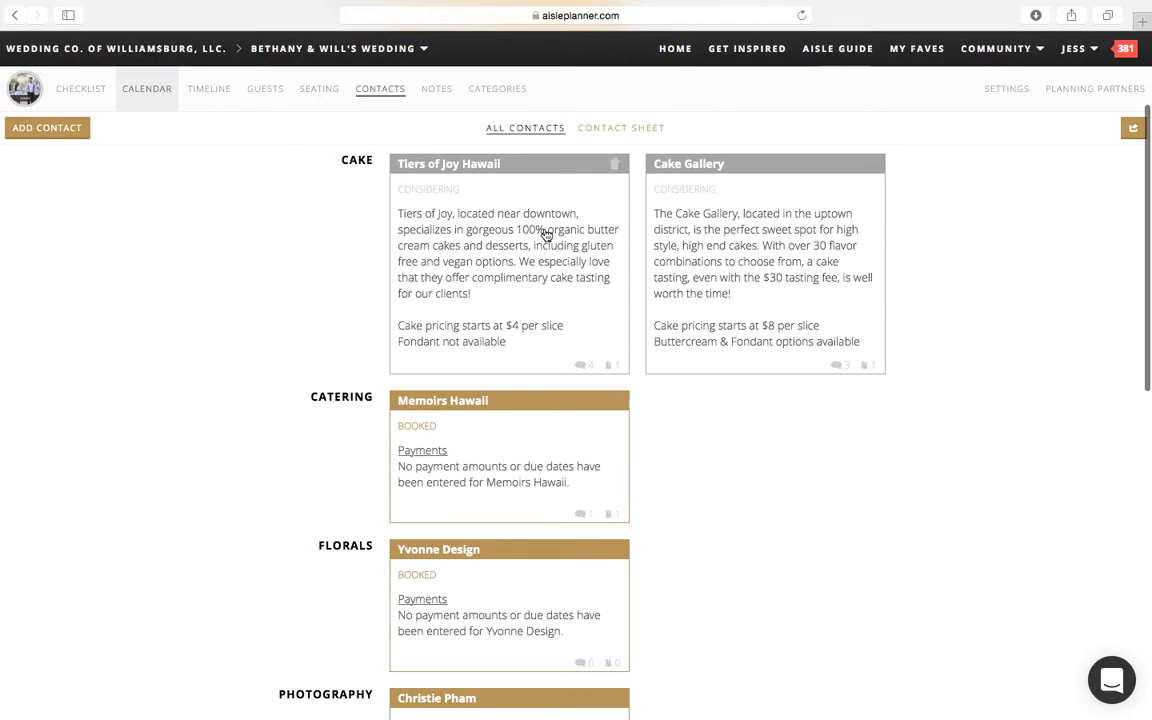
scroll(540, 255, "up", 3)
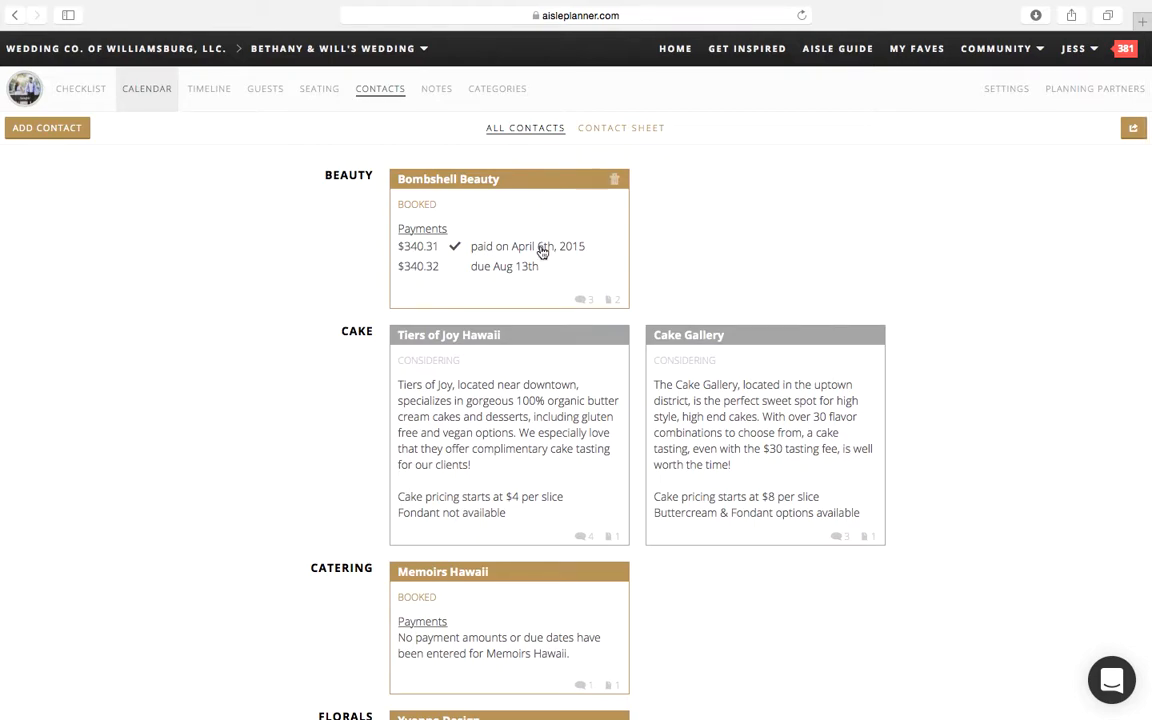
scroll(541, 252, "down", 5)
scroll(542, 252, "down", 5)
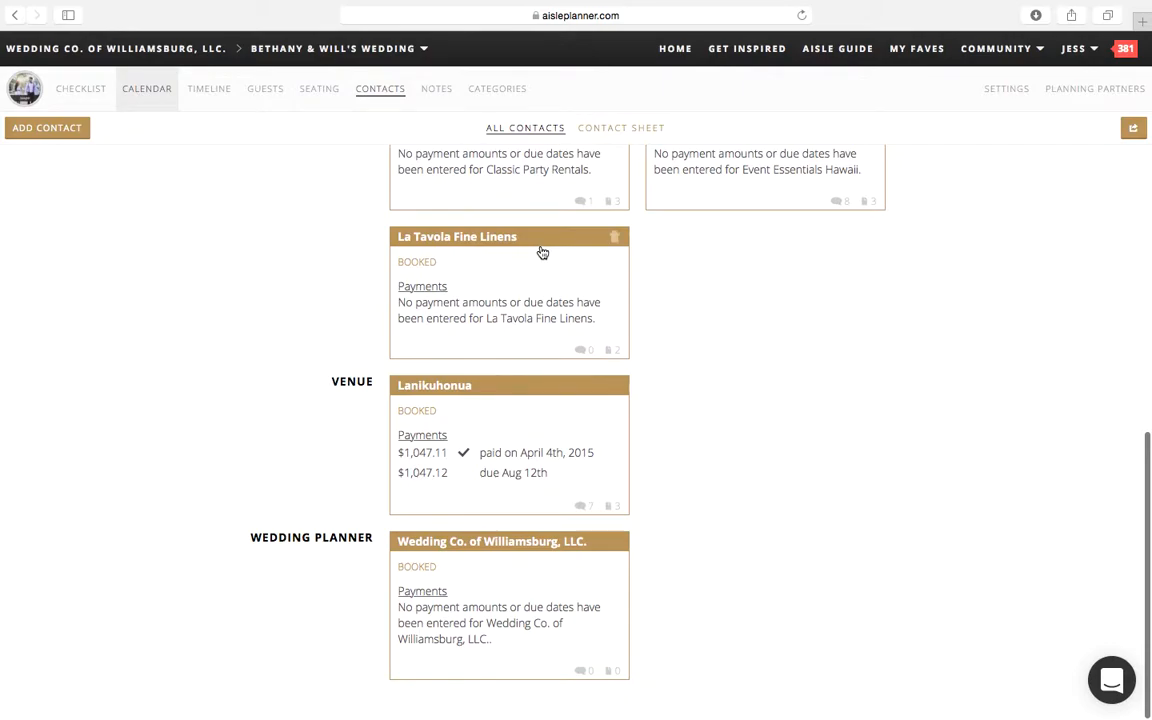
scroll(542, 252, "up", 10)
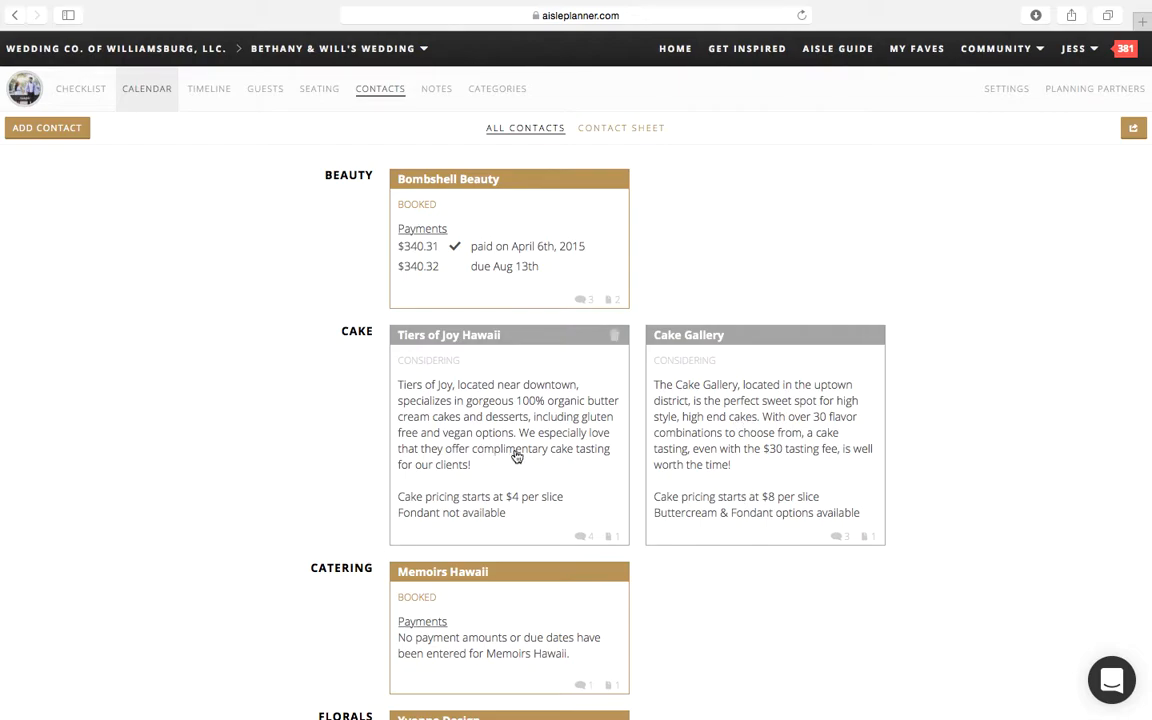
mouse_move(113, 708)
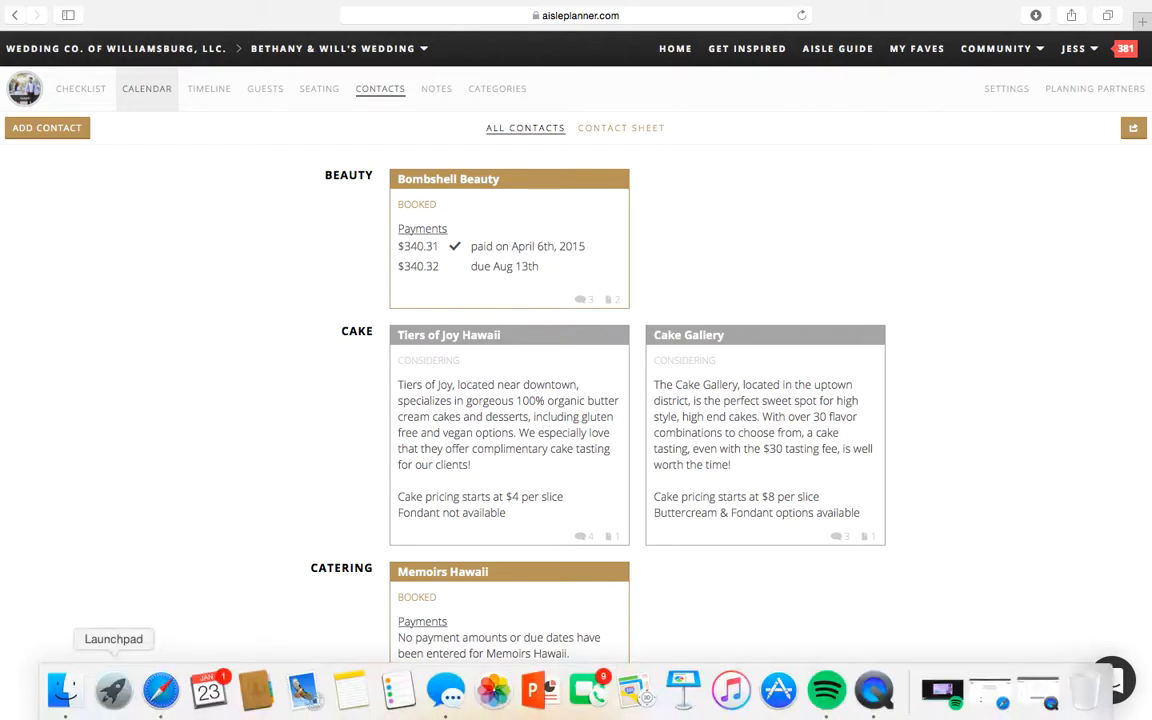
scroll(213, 532, "down", 10)
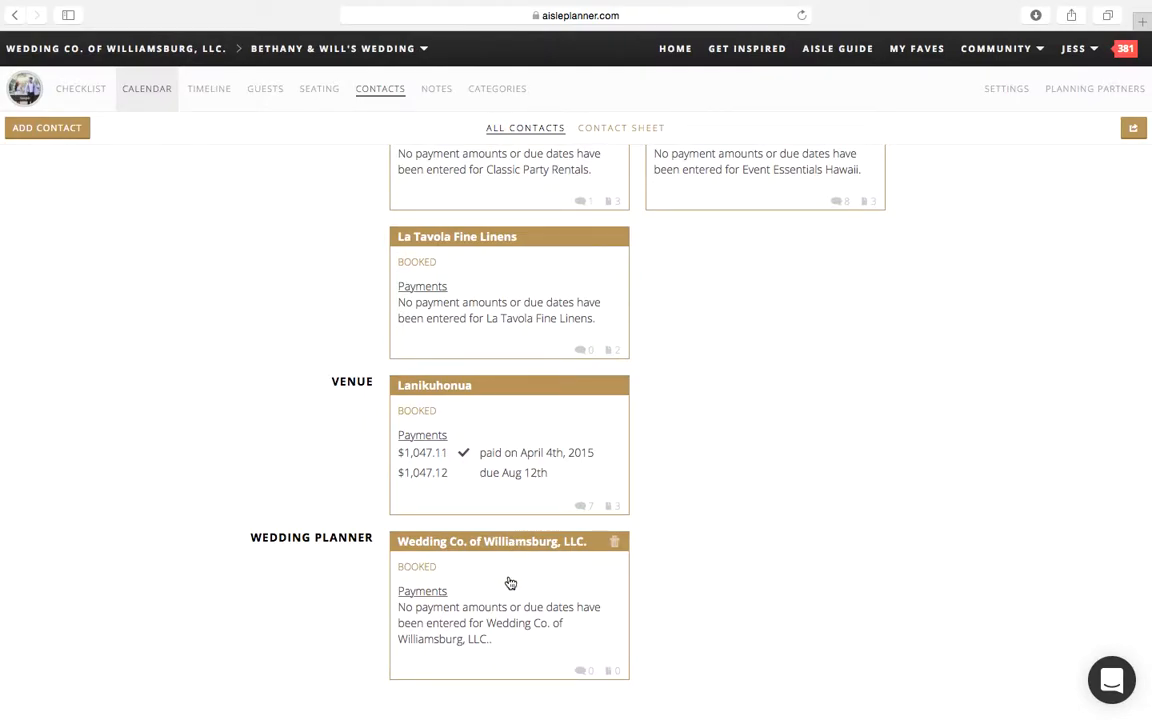
Step: Add a note to the Wedding Co. of Williamsburg, LLC. contact telling Mom the planner is already booked and they are excited to work together
left_click(508, 583)
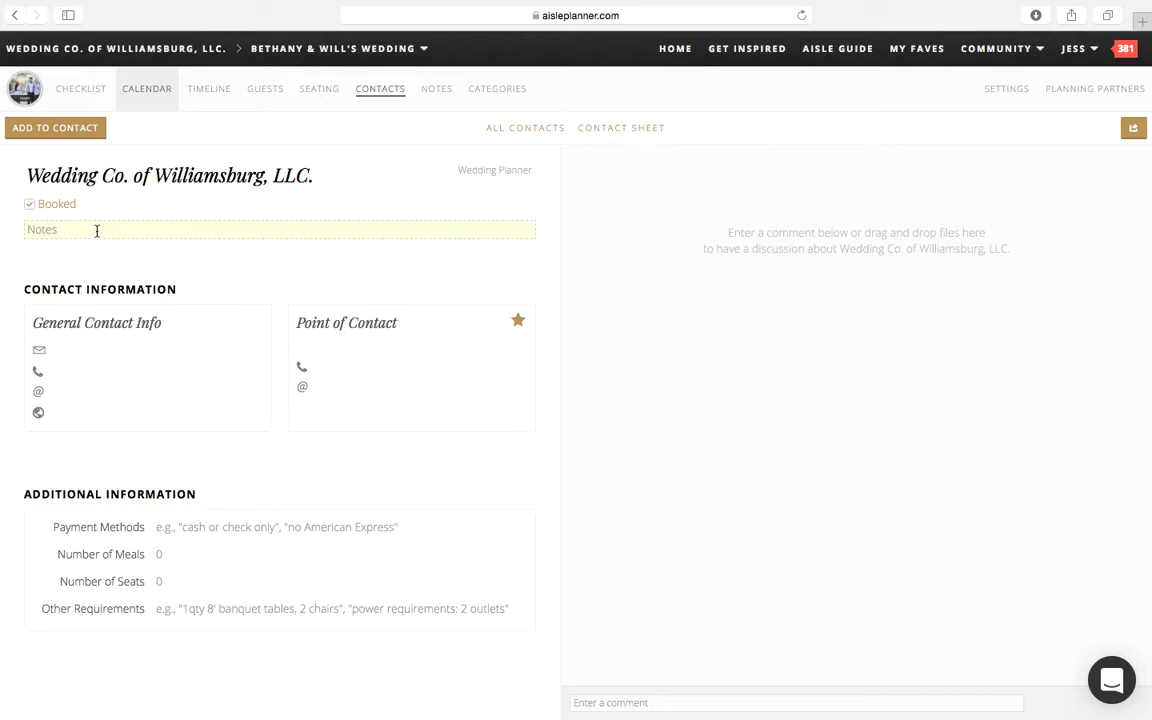
left_click(96, 230)
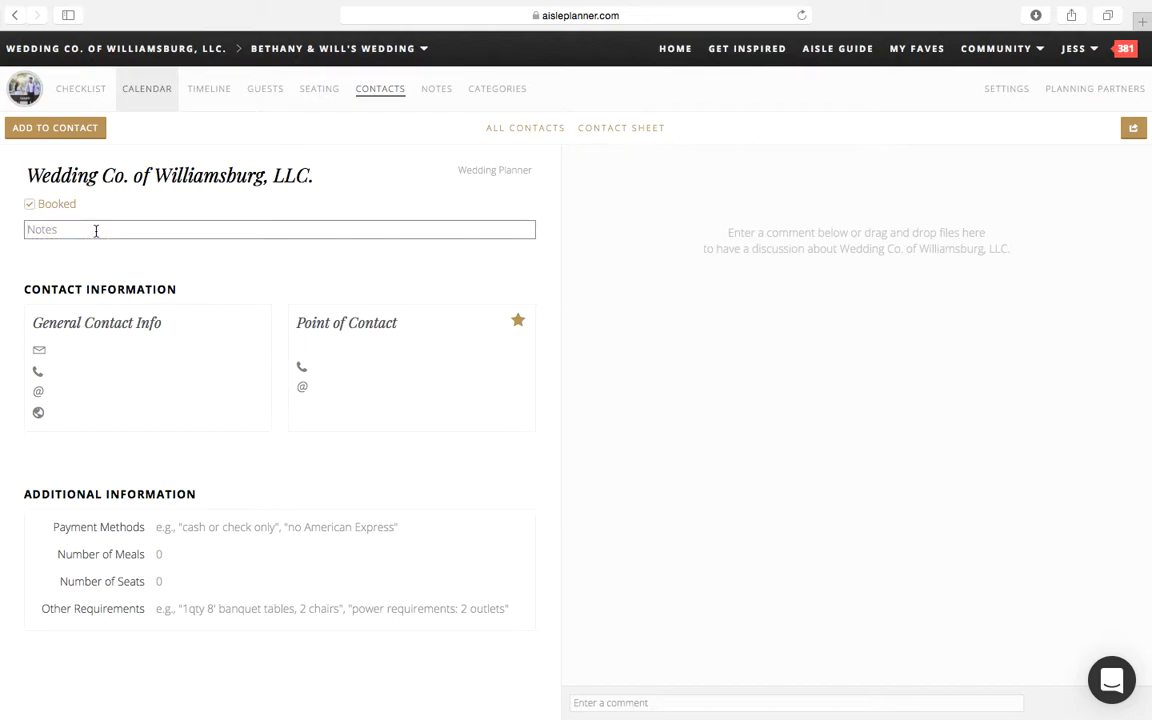
type("Mom I already booked Jes")
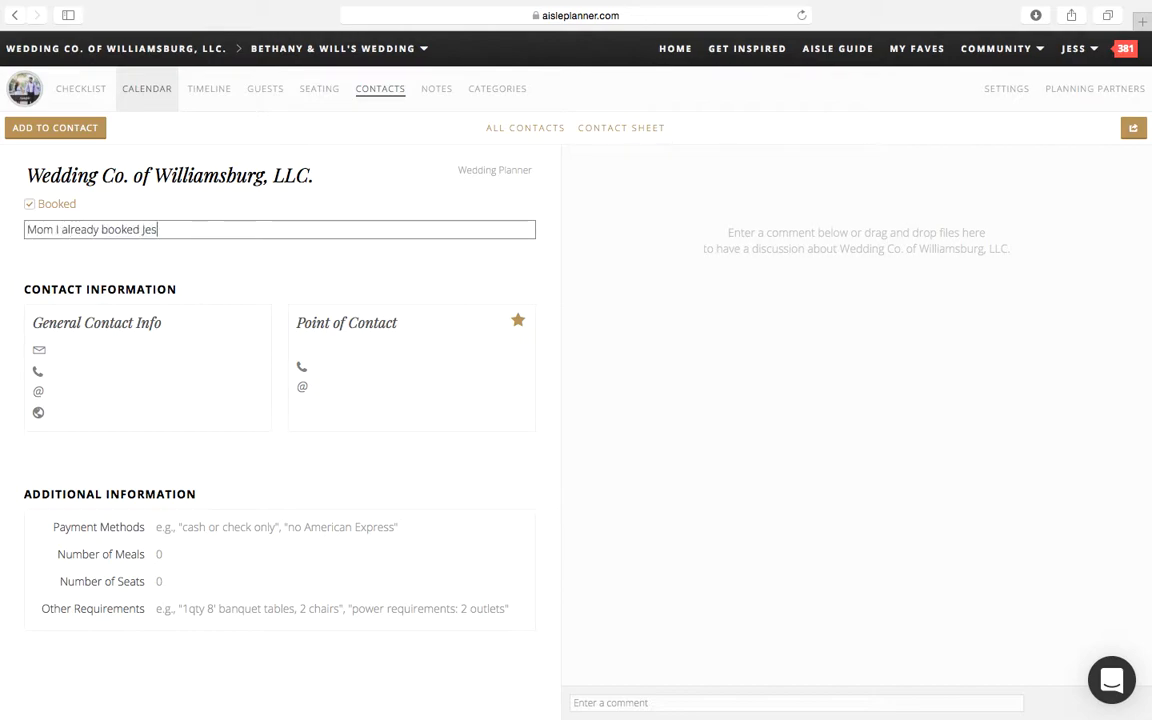
type("s and the planner. Really excited to ")
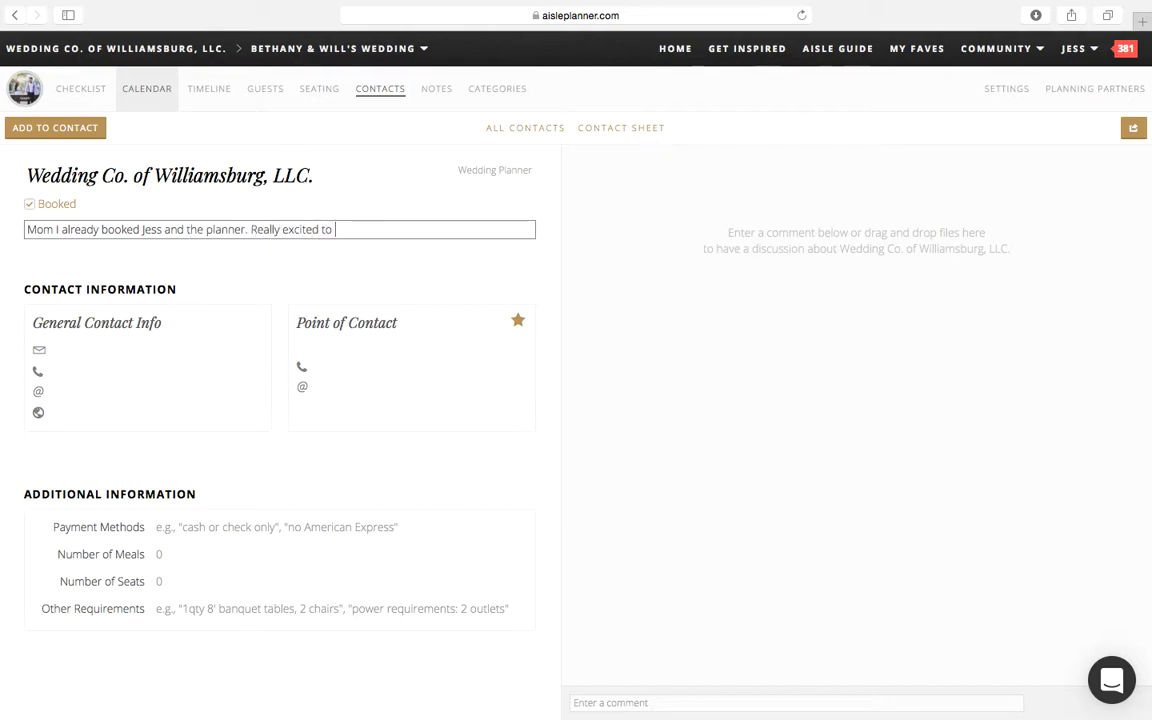
type("work with them.")
left_click(456, 210)
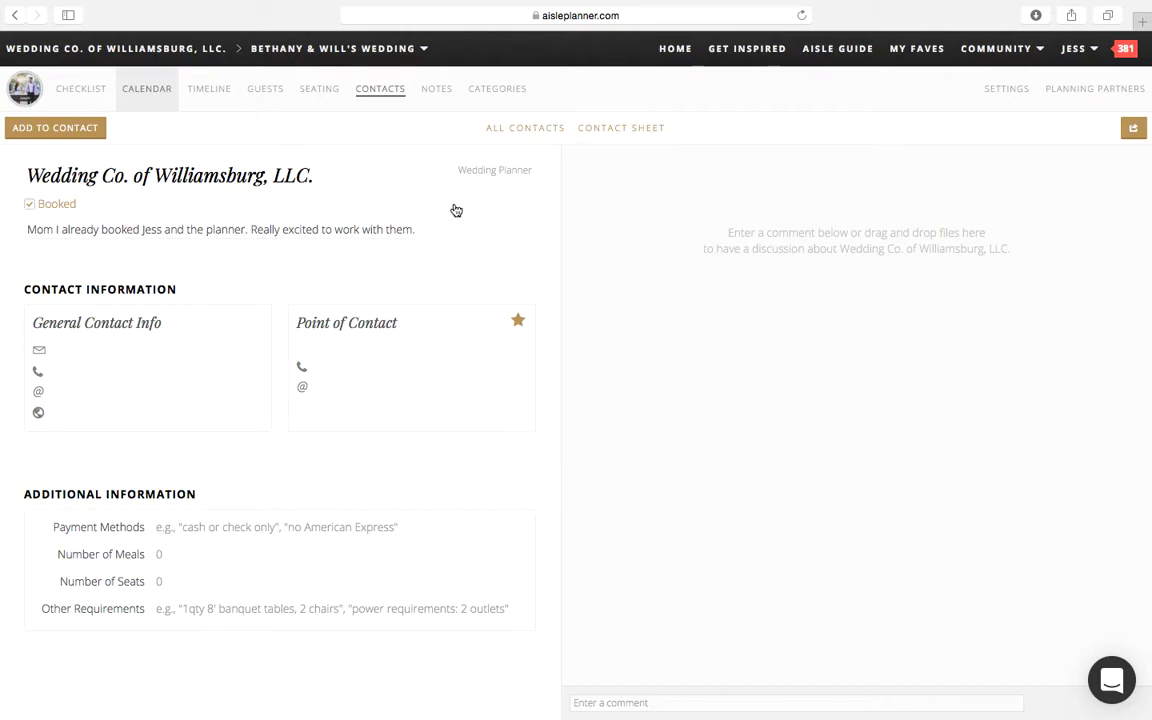
Step: Clear the Wedding Co. of Williamsburg, LLC. contact's booked status and check its card among all contacts
left_click(456, 210)
left_click(530, 130)
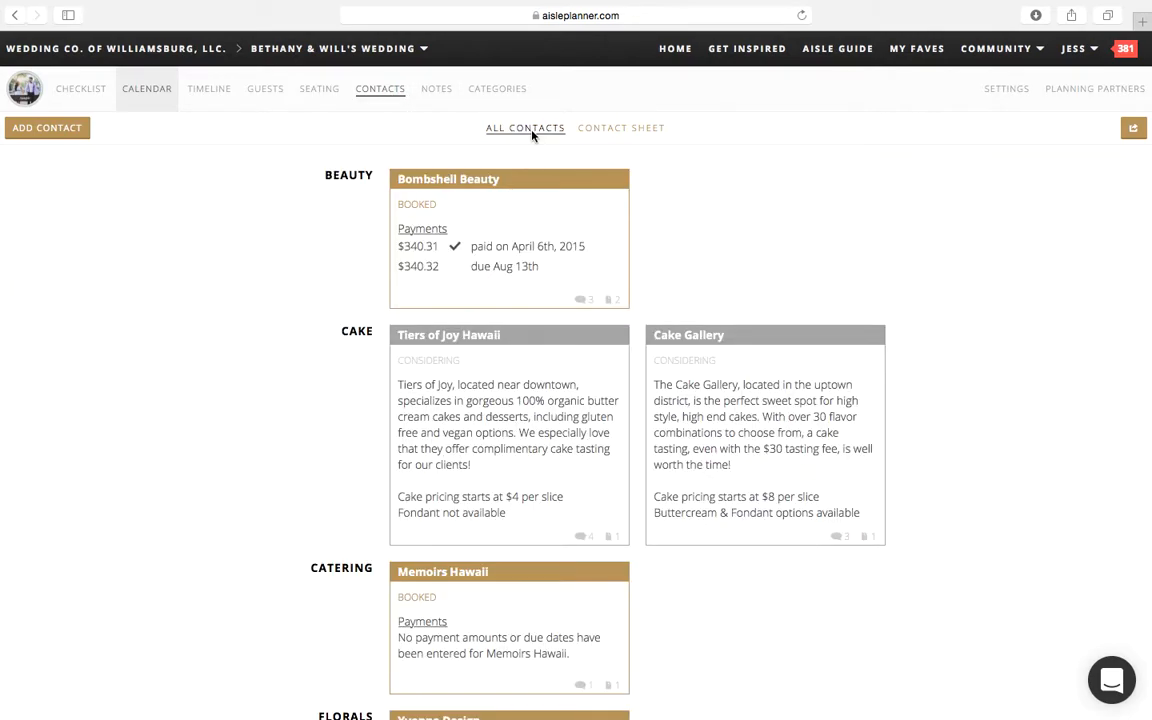
scroll(329, 594, "down", 15)
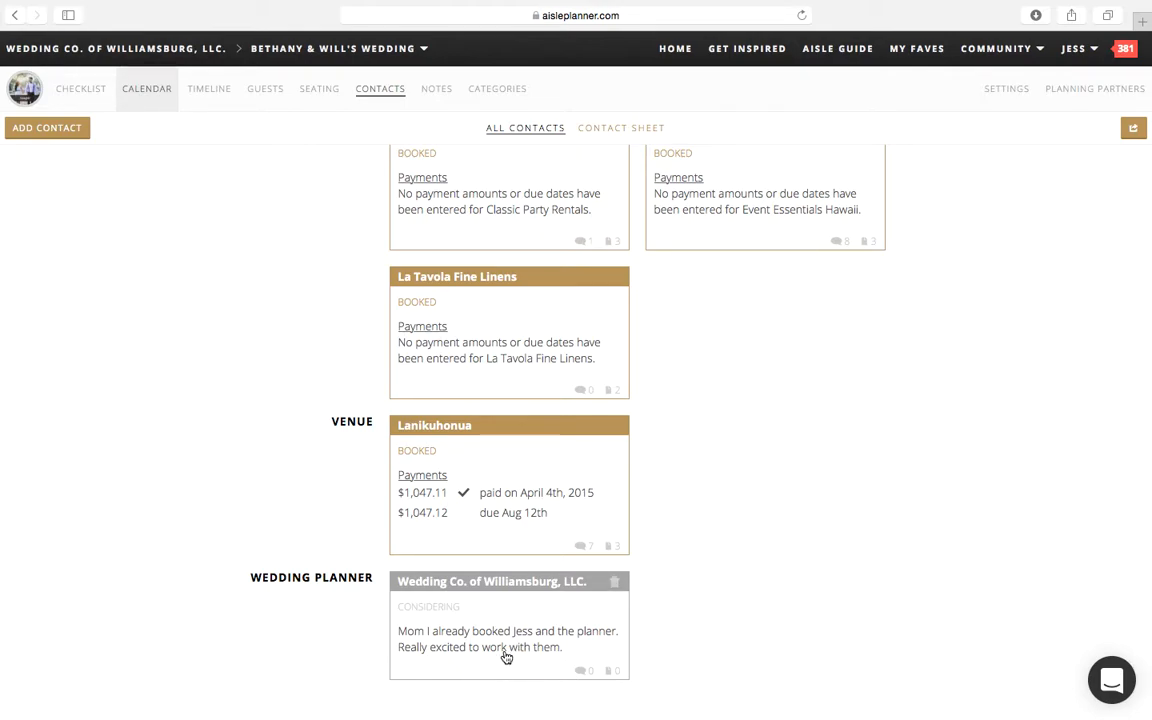
Step: Enter the company's phone number in the general contact info of Wedding Co. of Williamsburg, LLC
left_click(505, 657)
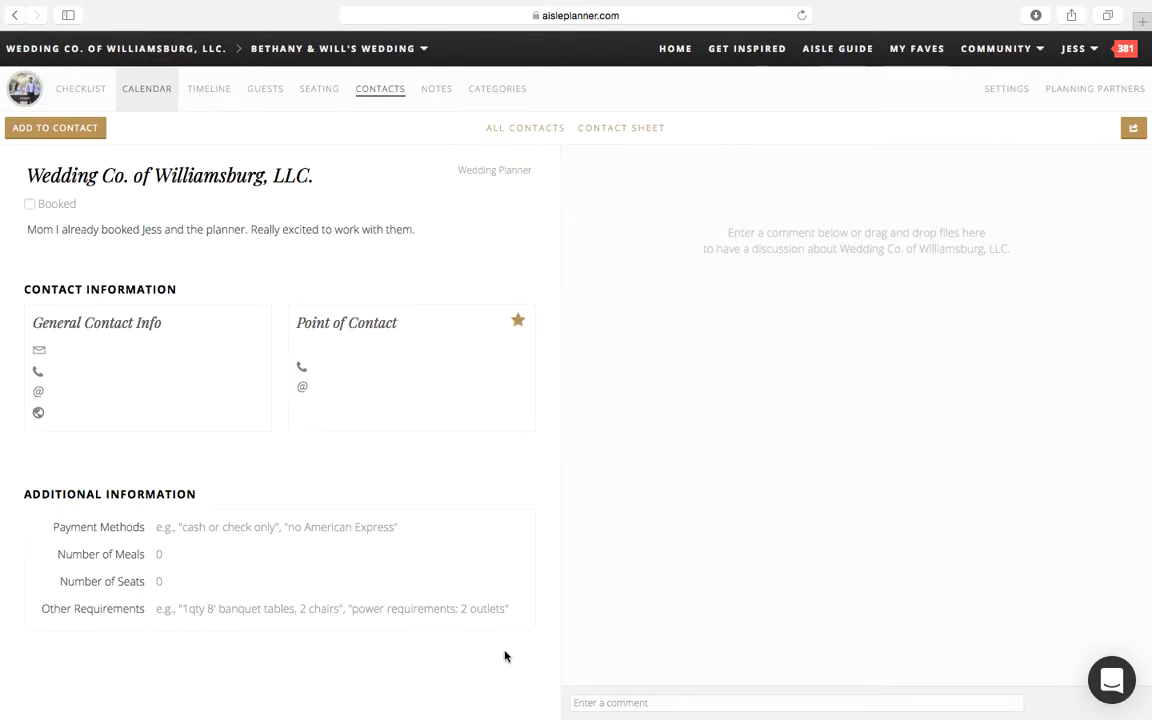
left_click(105, 381)
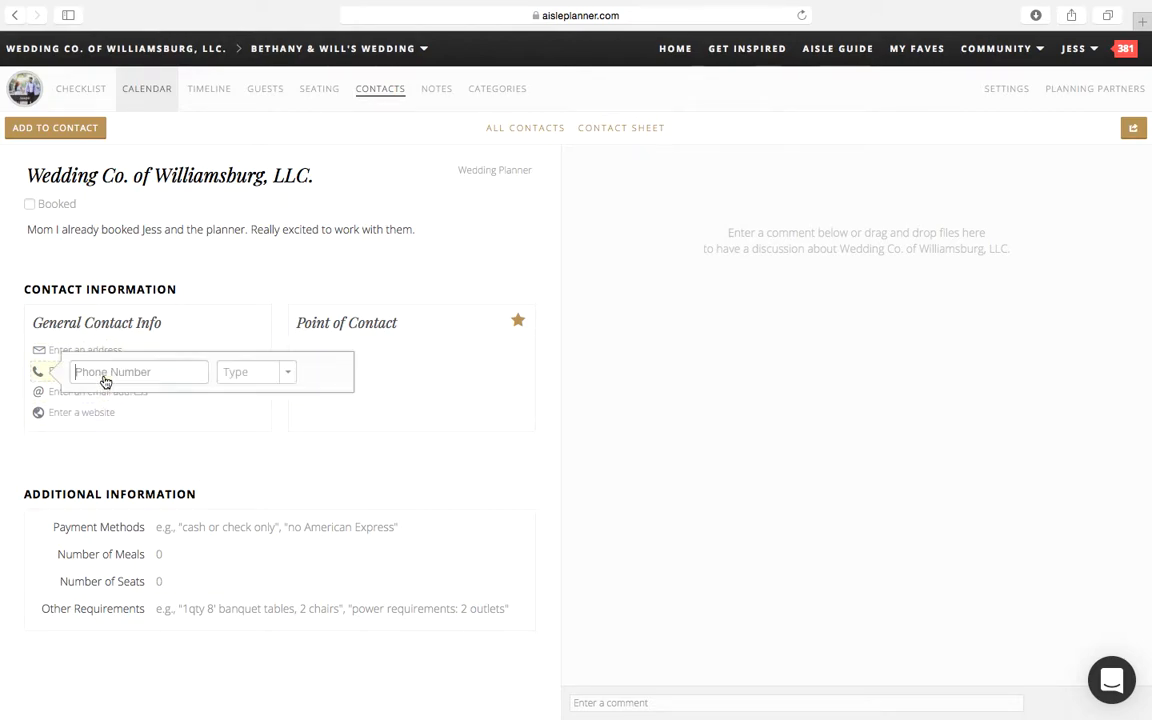
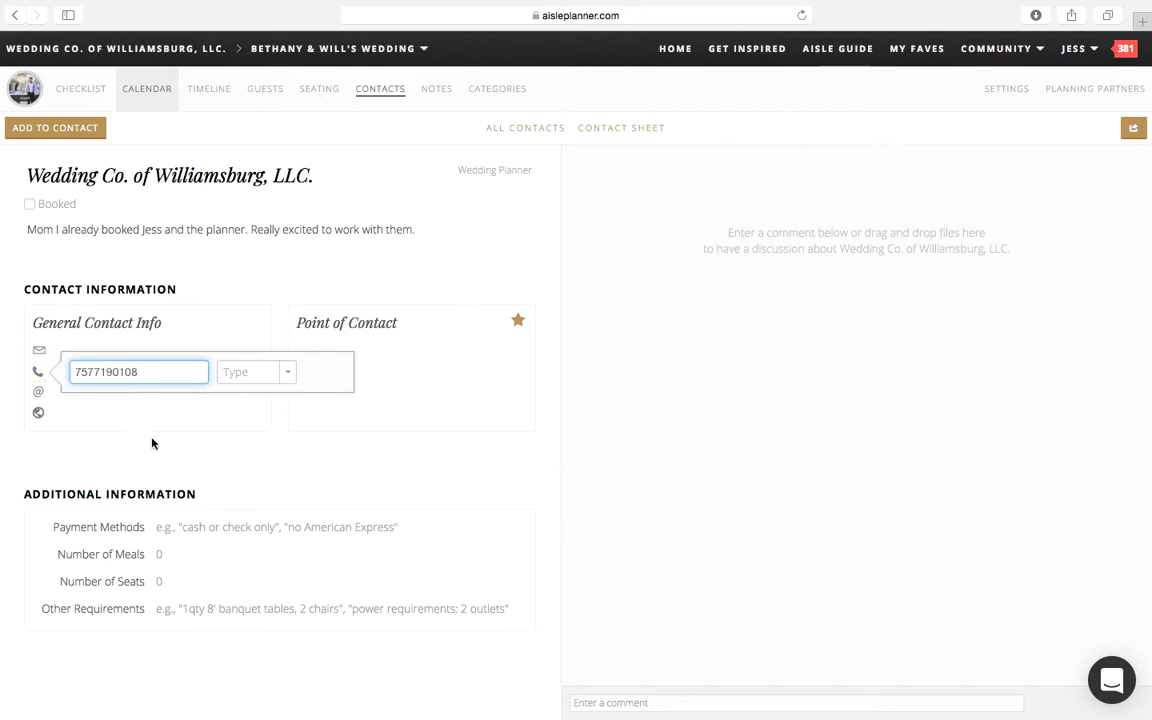
key("Return")
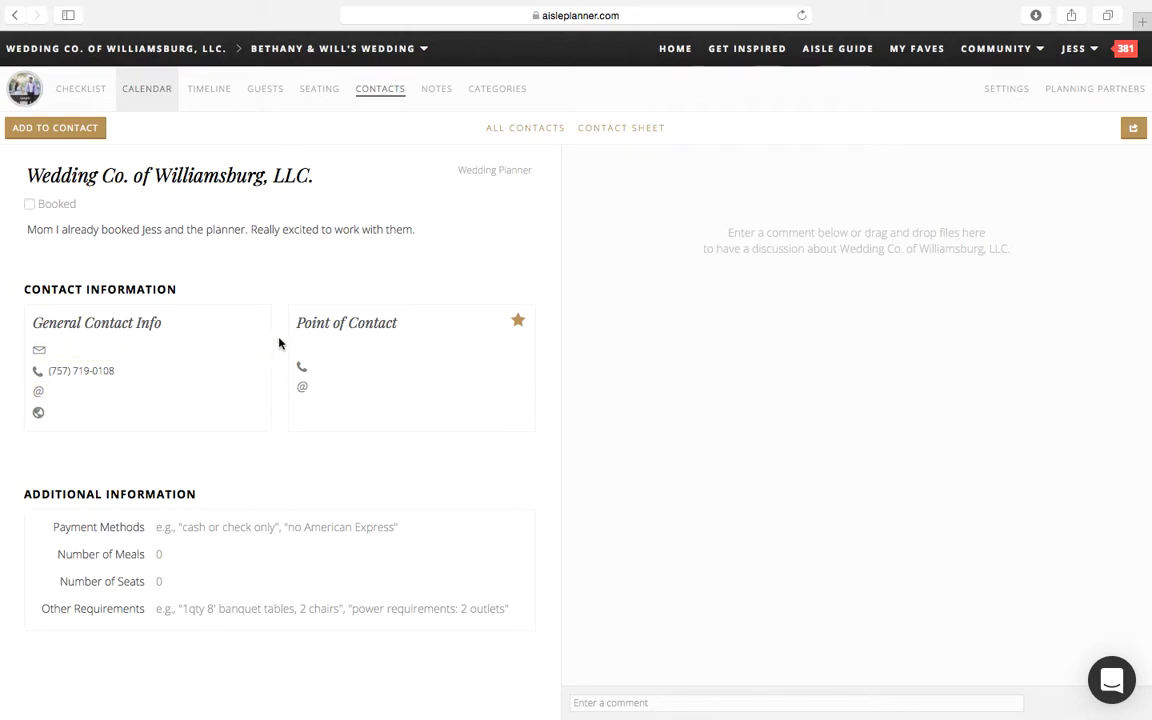
Step: Enter the first and last name of the point of contact for Wedding Co. of Williamsburg, LLC
left_click(312, 326)
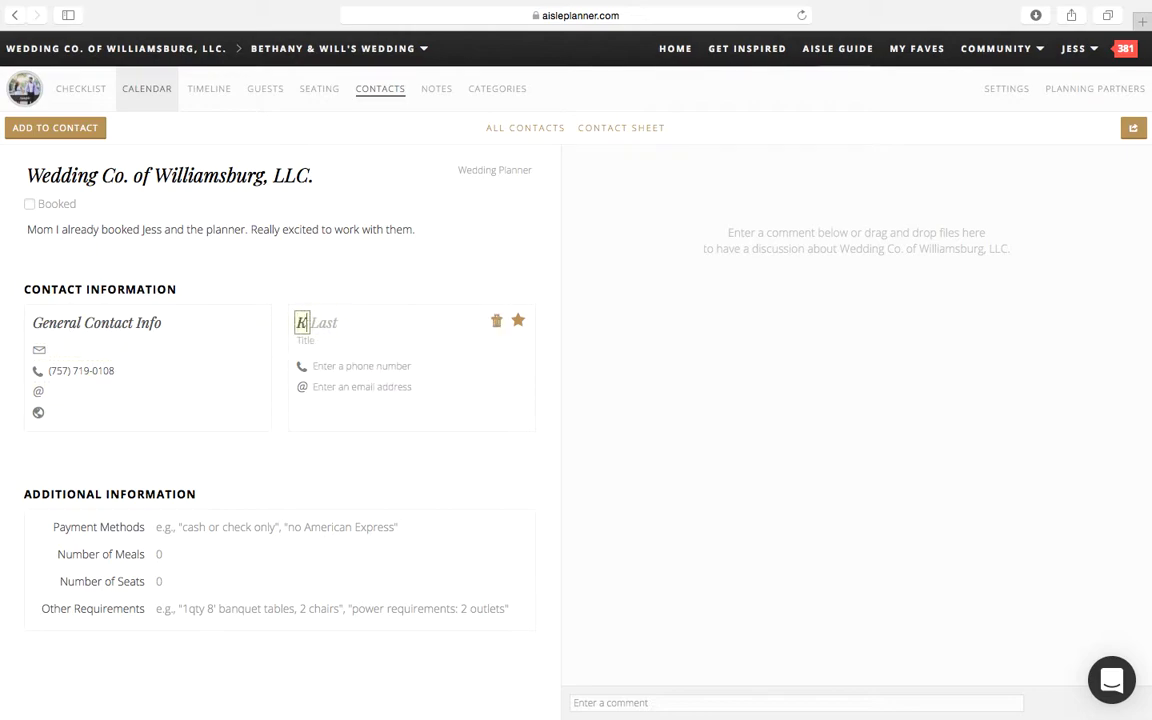
left_click(352, 325)
type("Bruns")
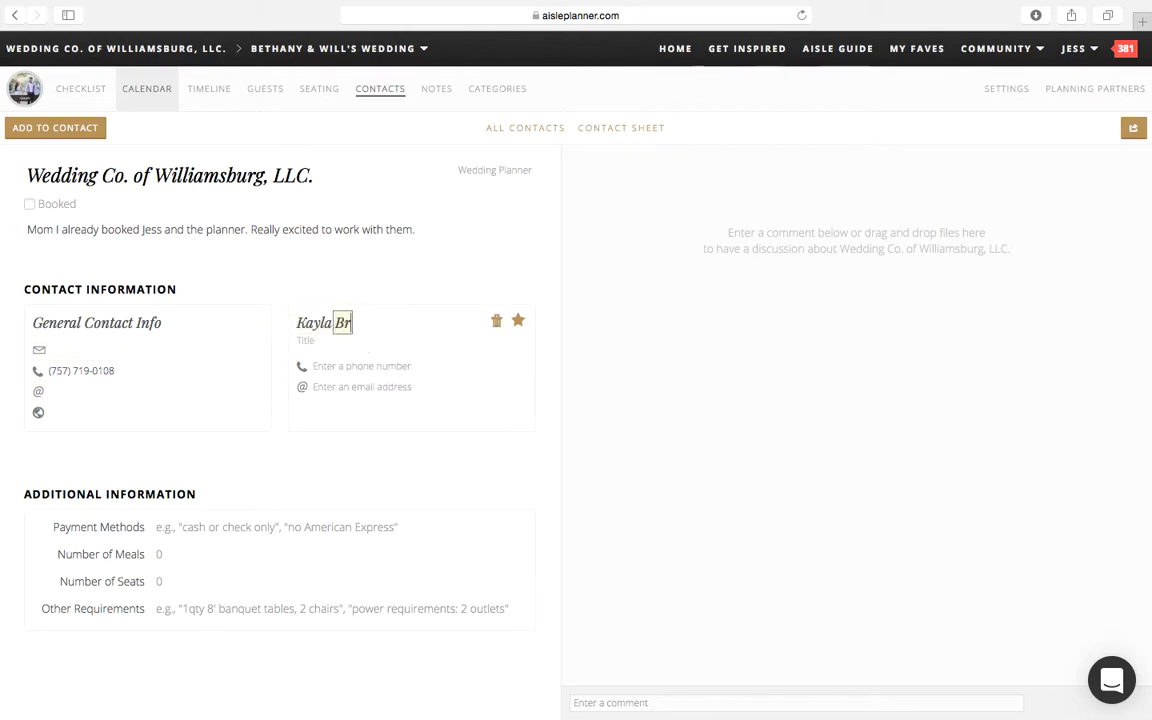
key("BackSpace")
key("BackSpace")
key("BackSpace")
key("BackSpace")
Step: Add the point of contact's phone number without choosing a number type
left_click(386, 376)
type("7575555555")
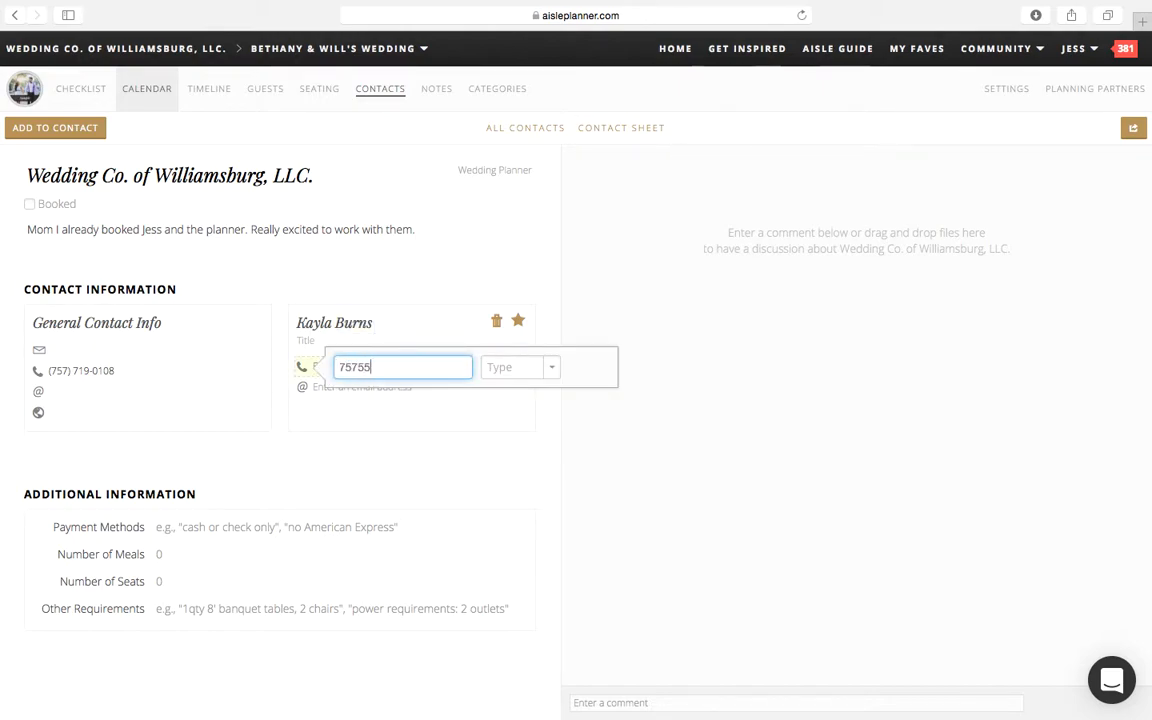
key("Return")
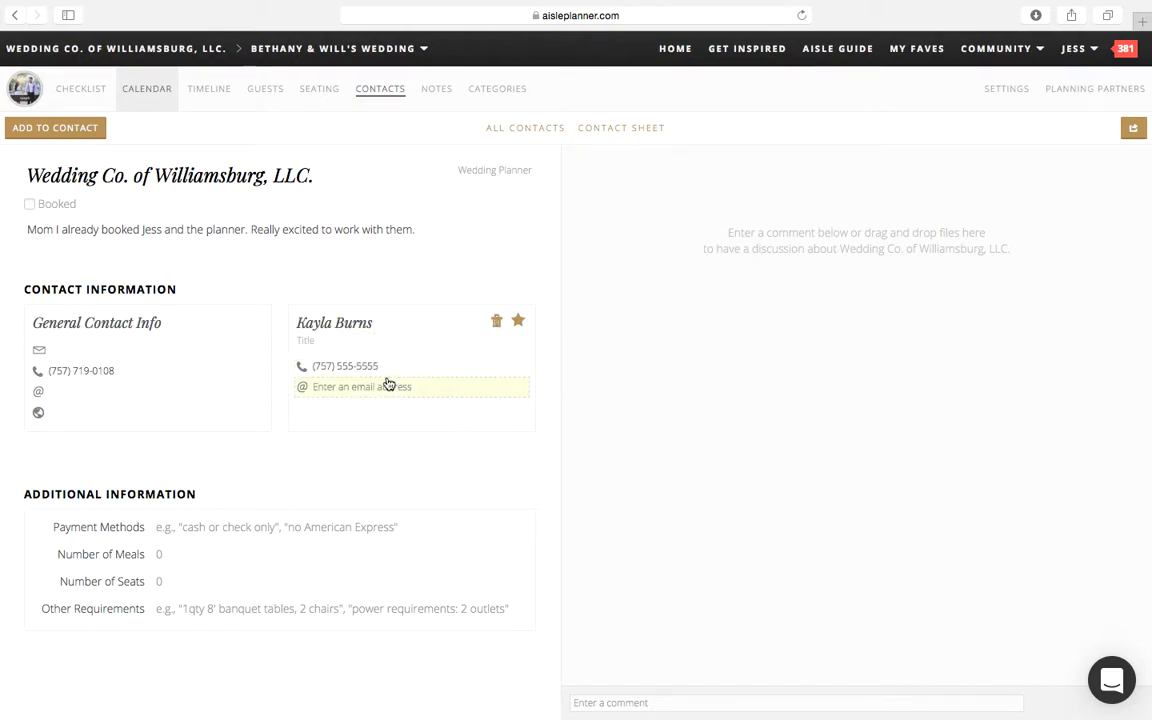
Step: Add the point of contact's email address and label it as Home
left_click(390, 386)
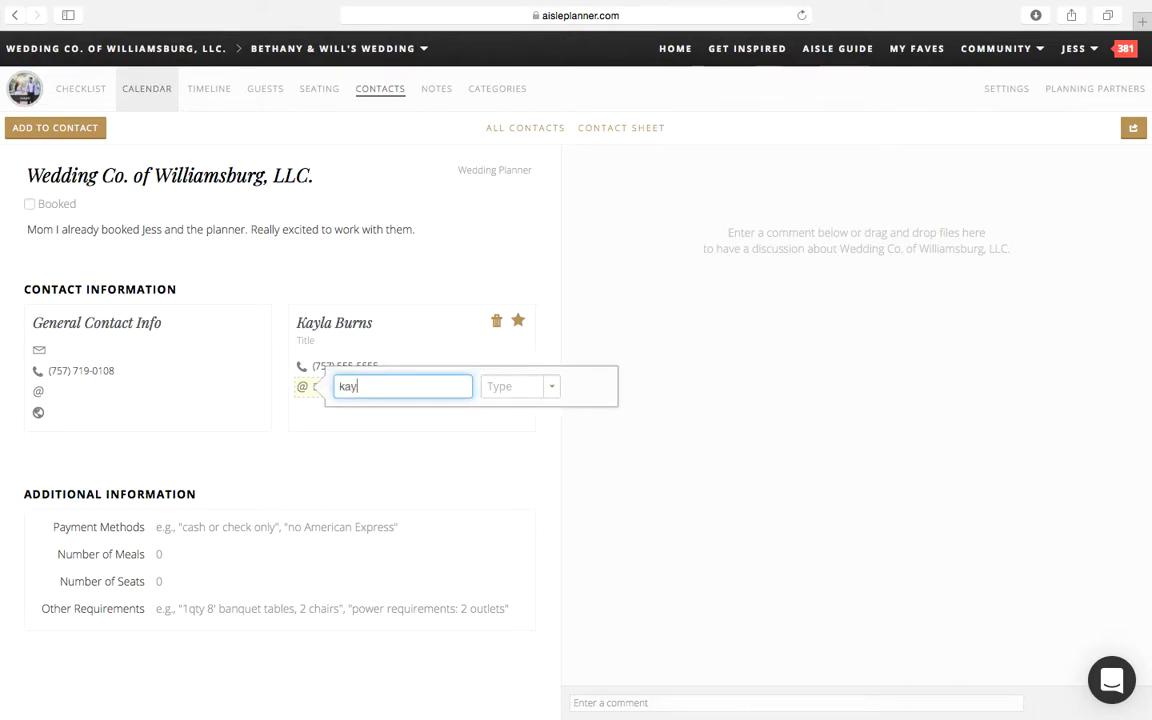
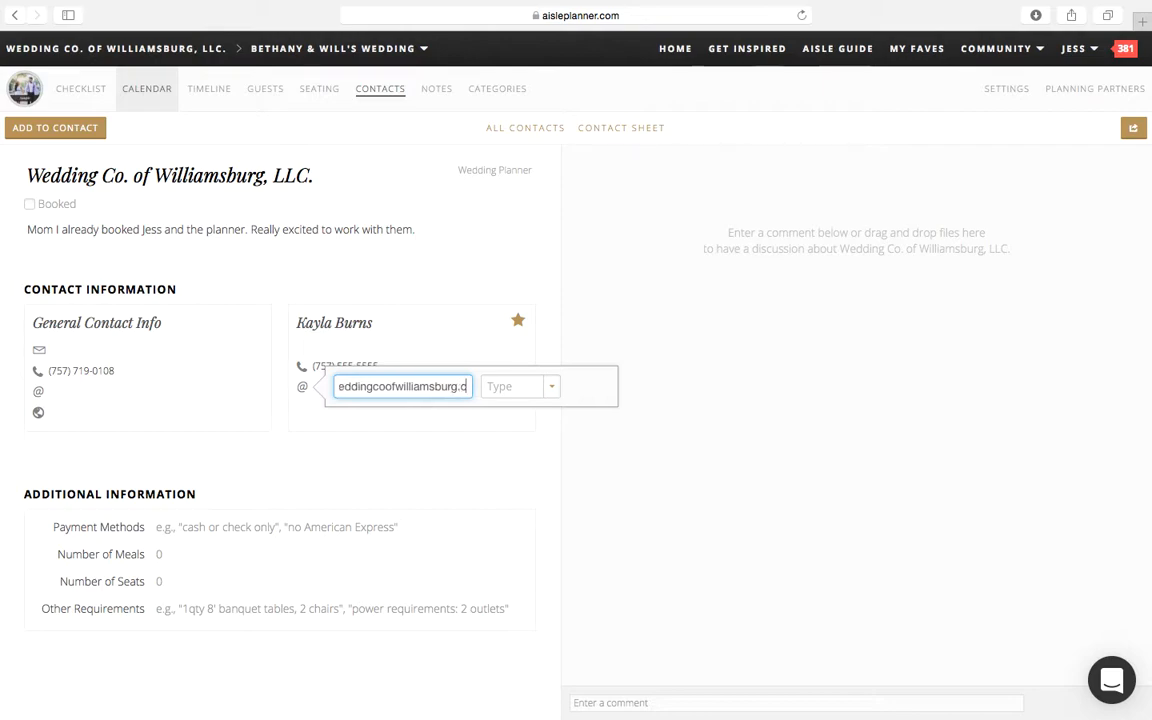
left_click(530, 386)
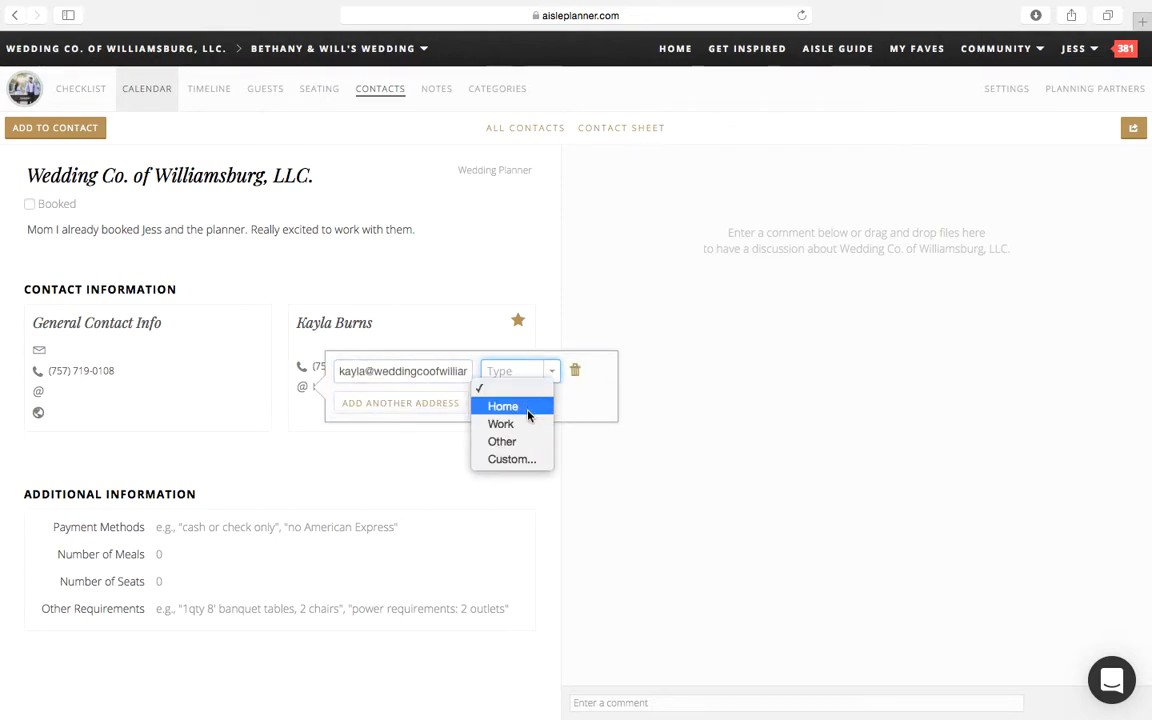
left_click(525, 407)
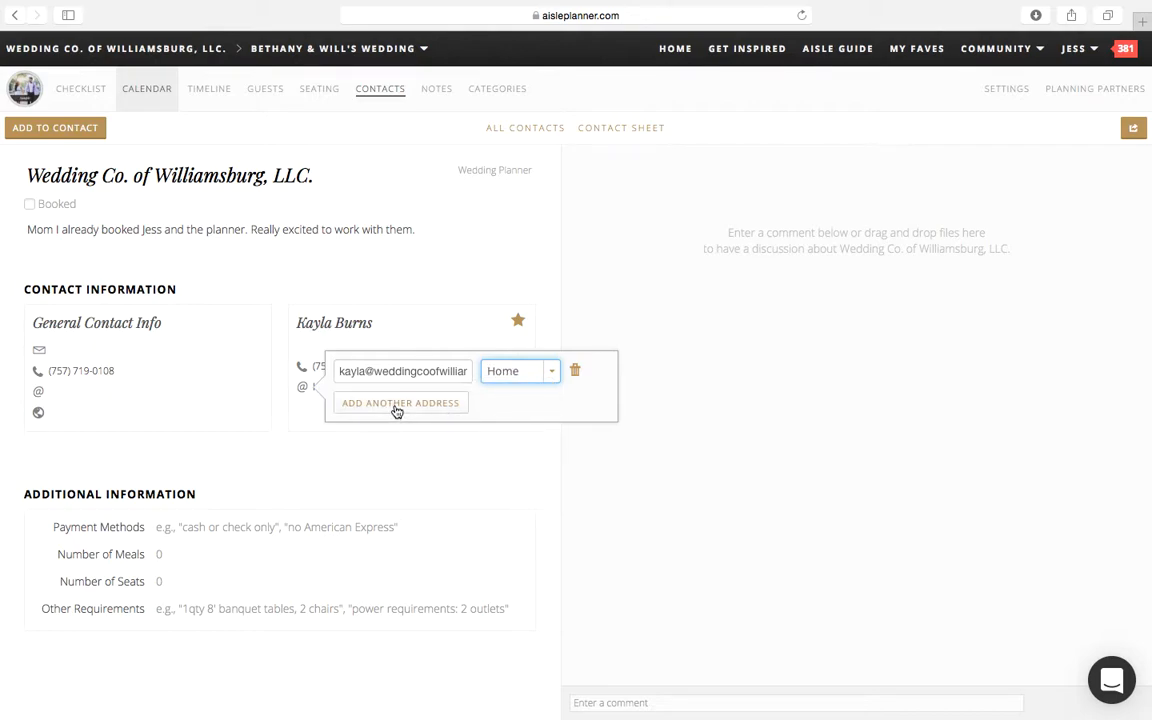
left_click(240, 435)
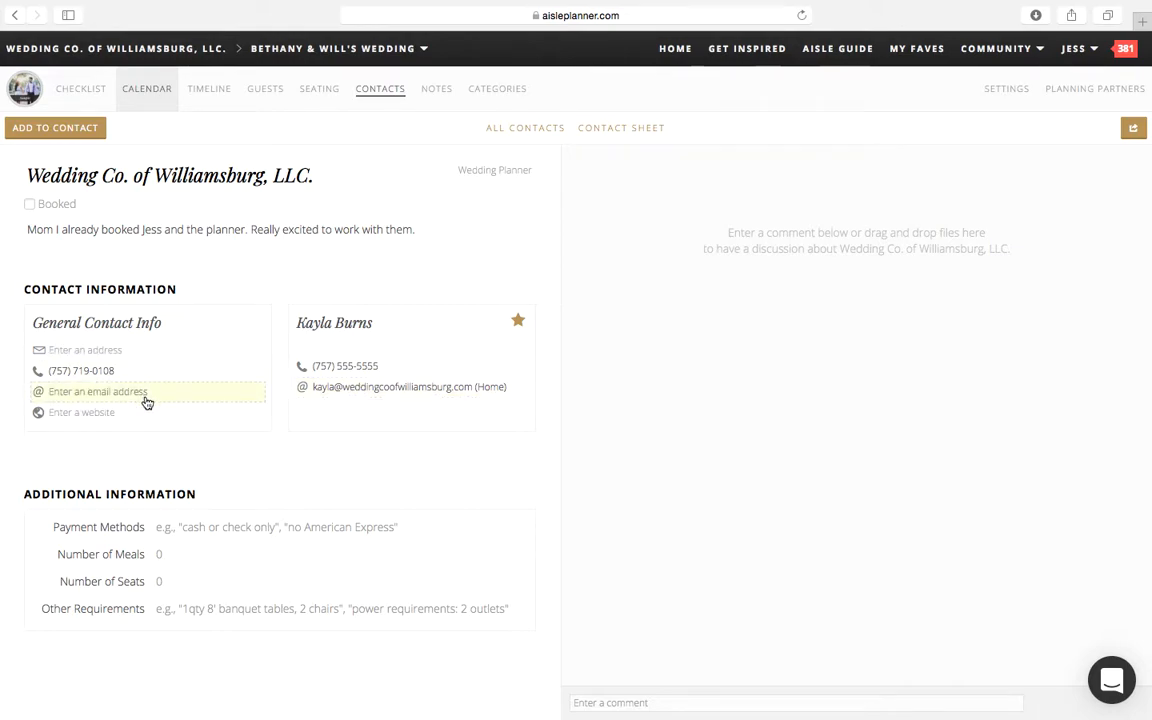
Step: Fill in the company's email address in the general contact info
left_click(88, 398)
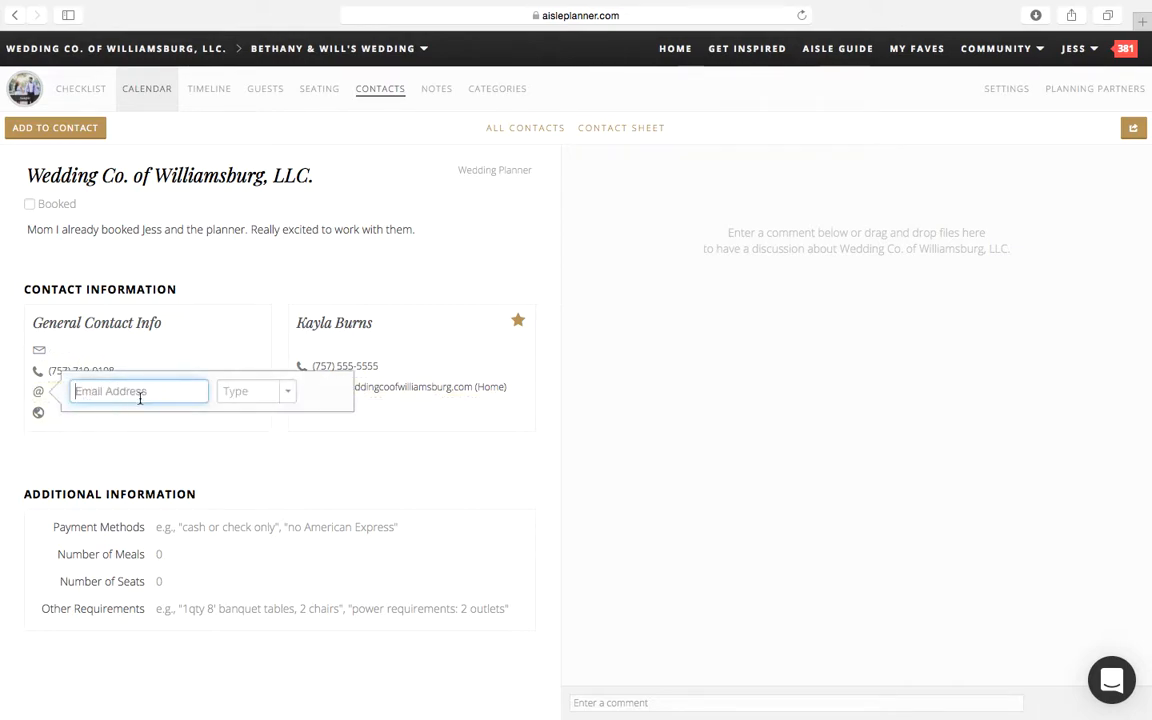
Step: Set the website in the general contact info to www,weddingcoofwilliamsburg.com
left_click(236, 417)
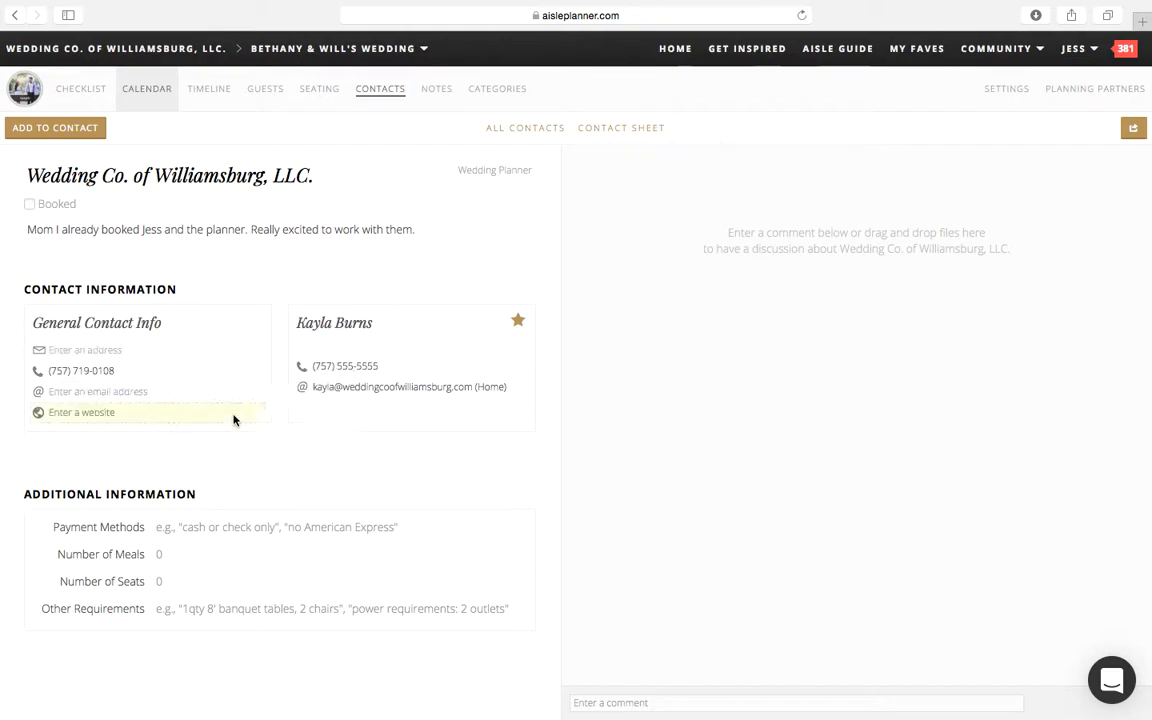
type("www,w")
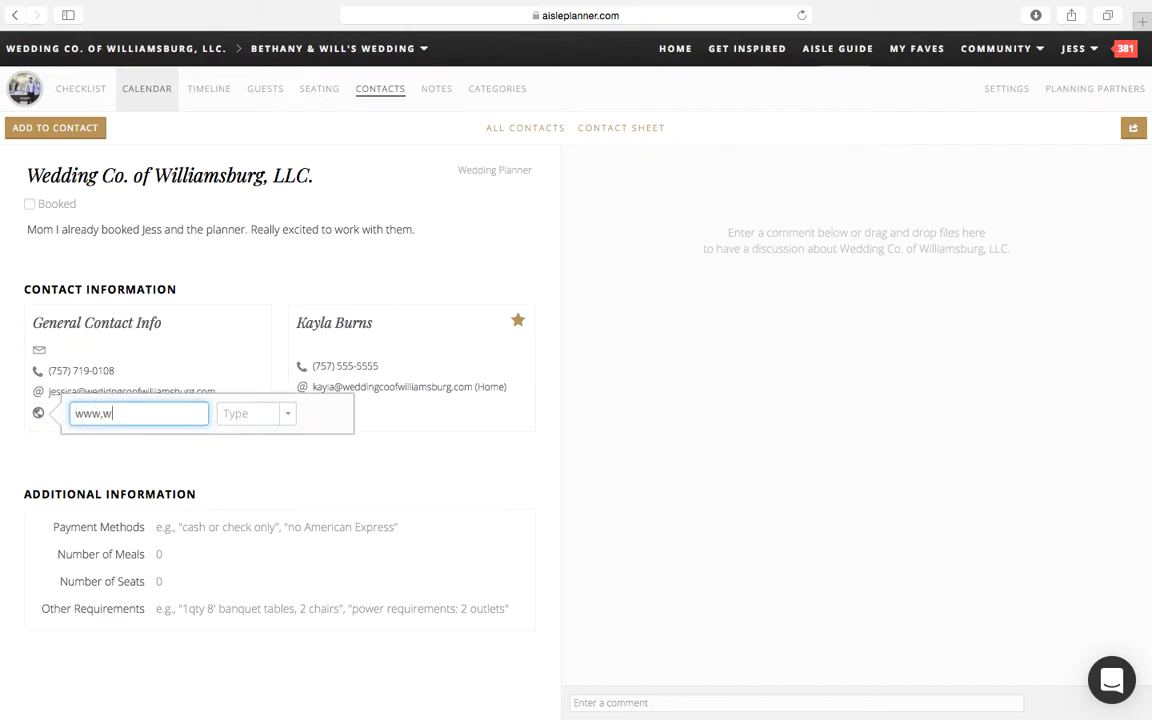
type("eddingcoofwilliam")
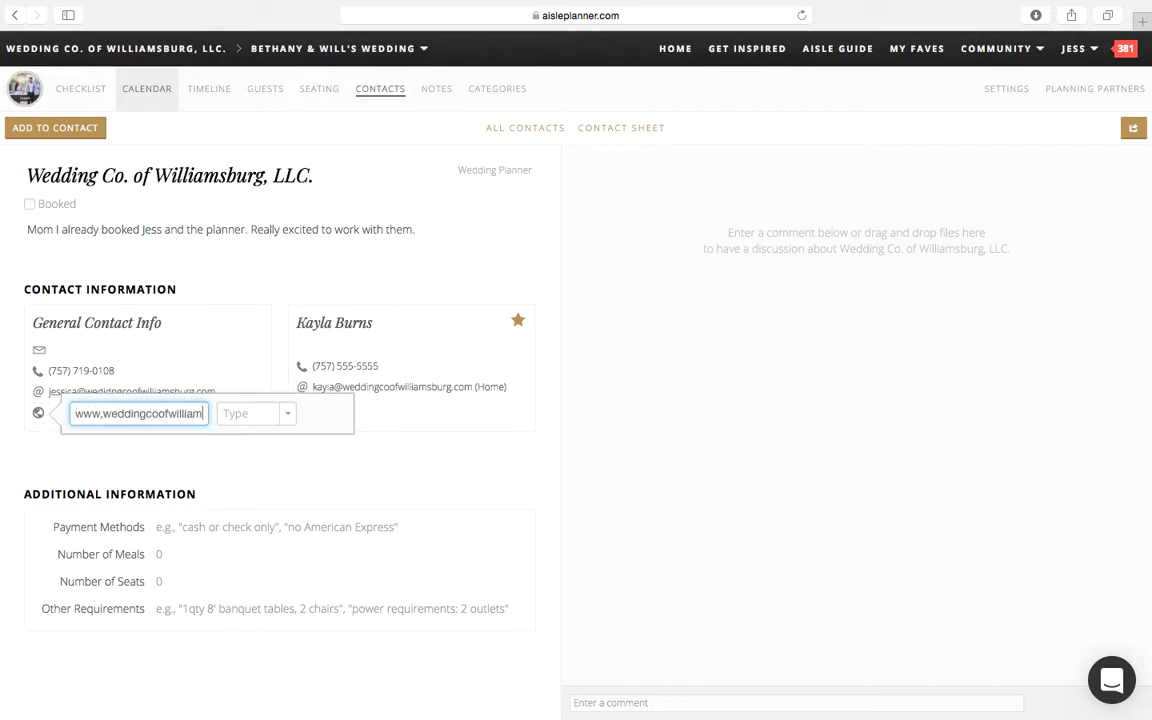
type("sburgcom")
left_click(126, 447)
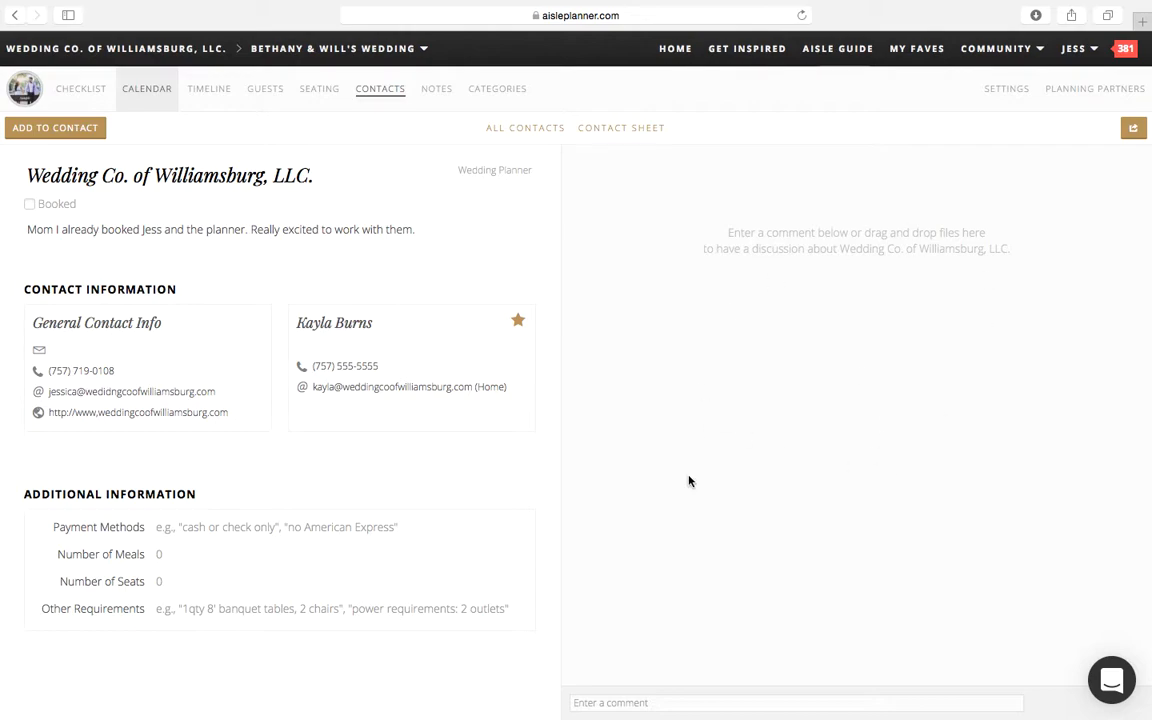
Step: Start a comment in the discussion about Wedding Co. of Williamsburg, LLC
left_click(657, 702)
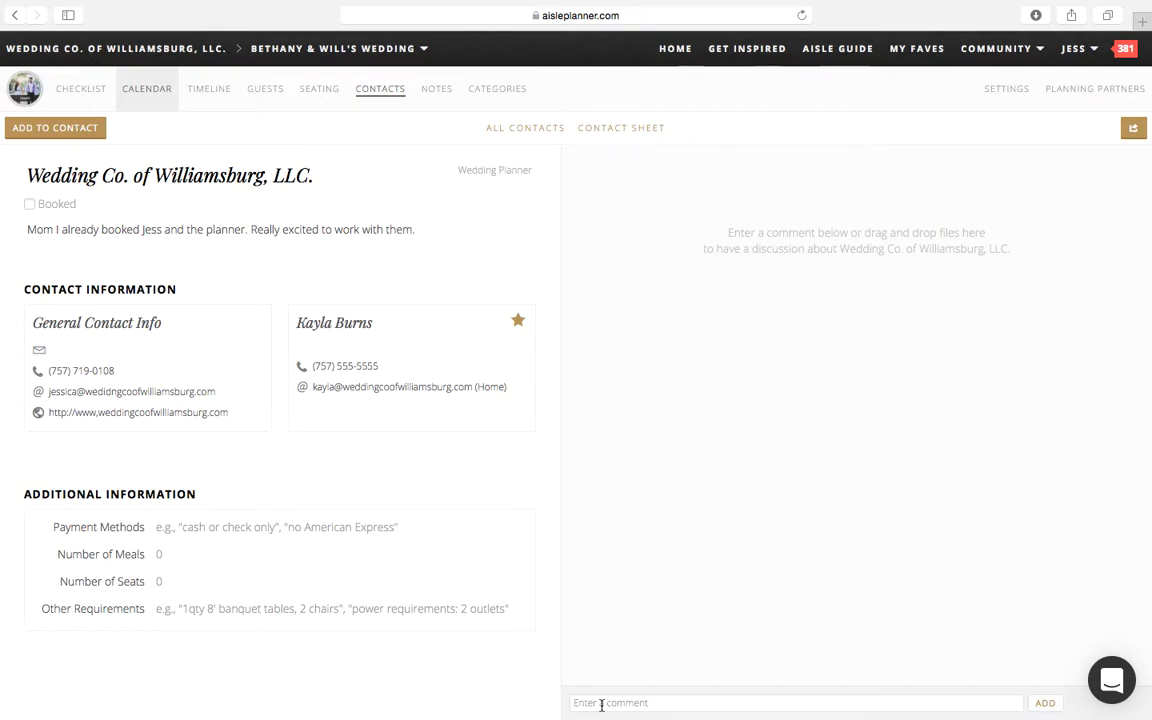
Step: Write a comment to Mom saying that this is the contract the wedding planner provided
type("Mom Here is the contract that Jess pr")
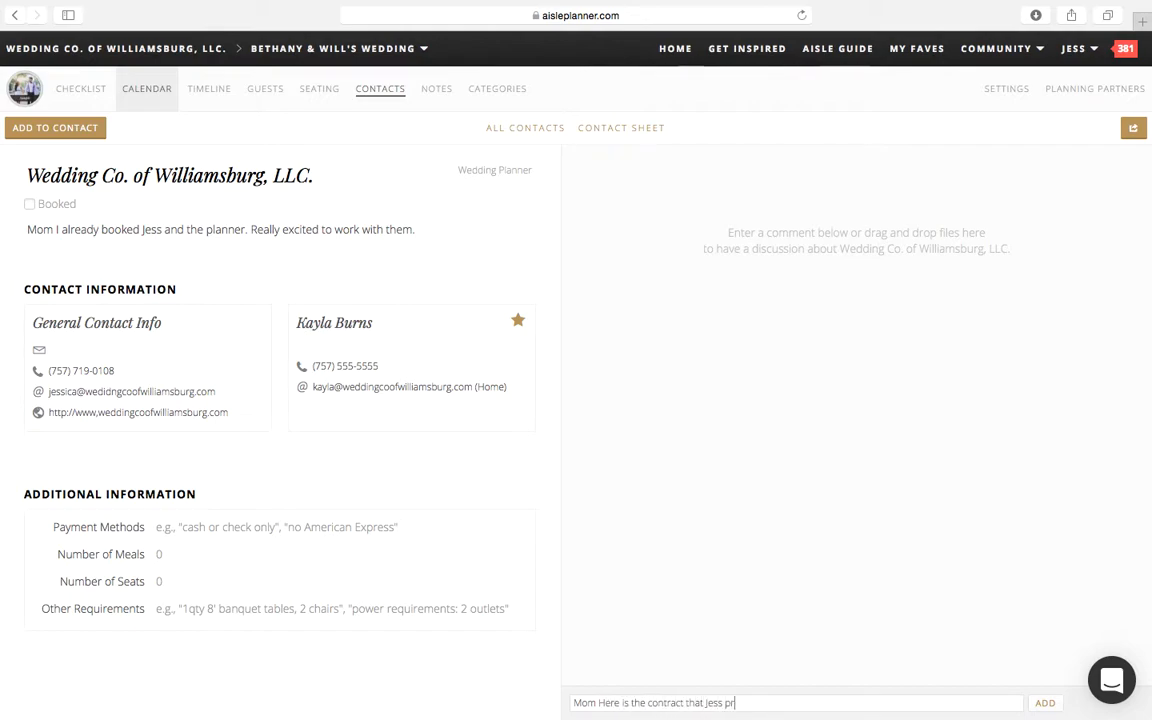
type("ovided me with!")
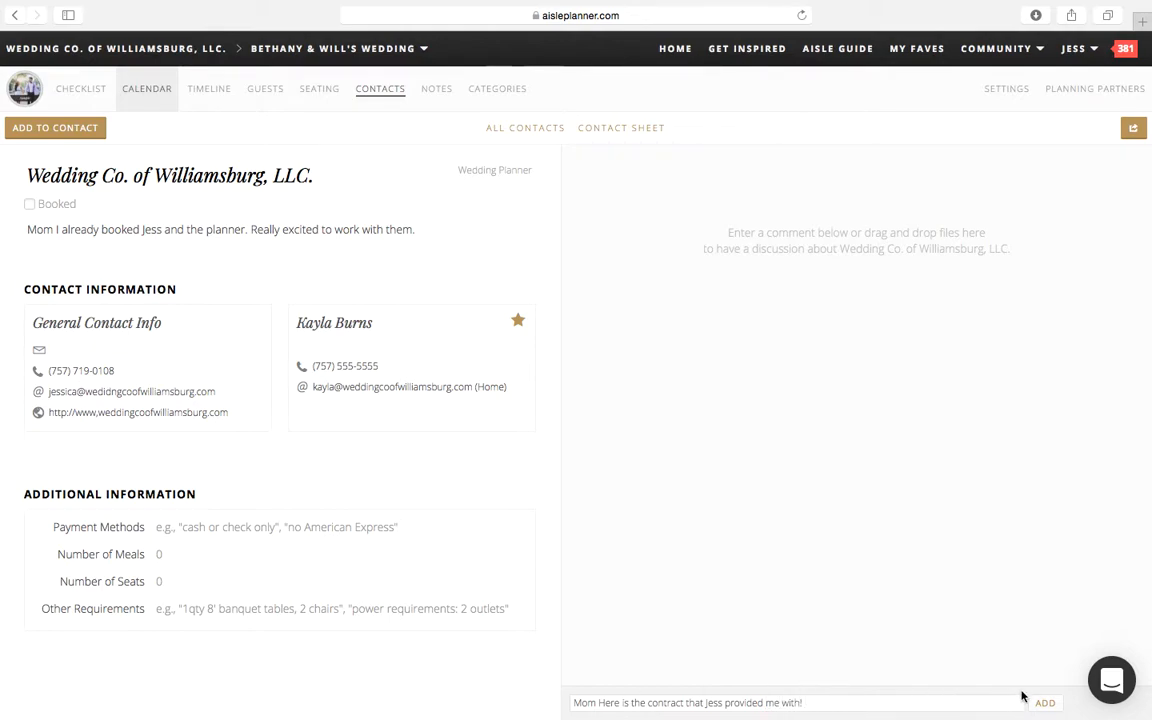
key("Return")
key("Return")
type("fw")
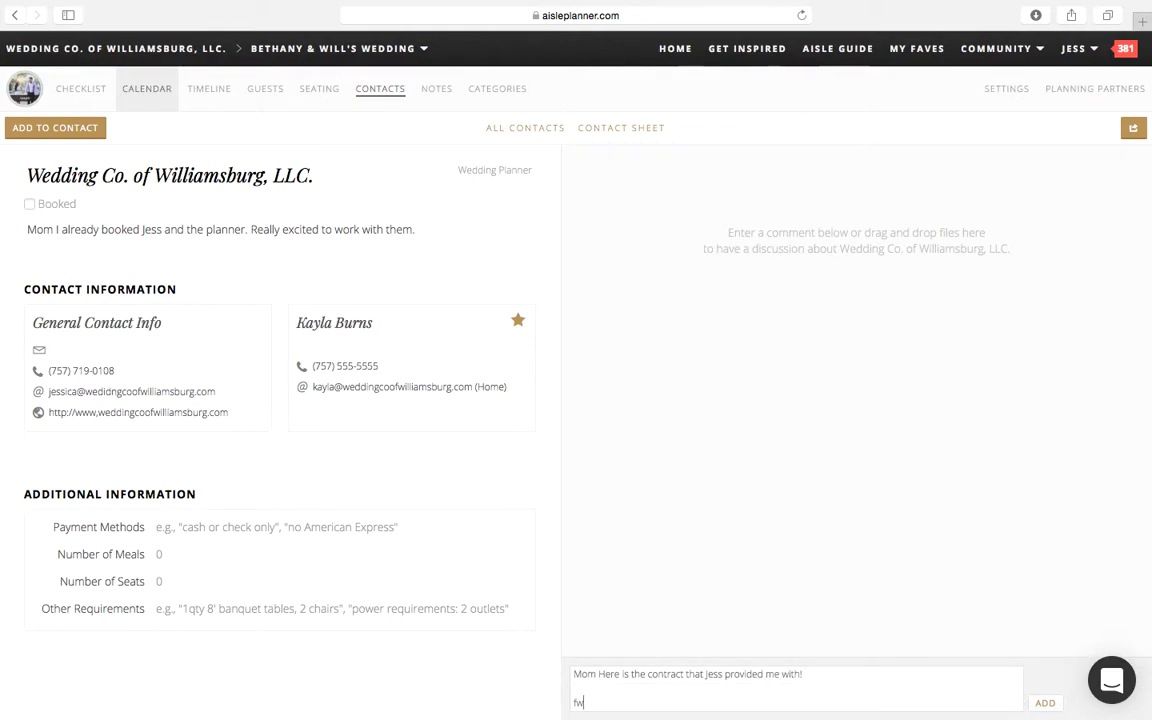
type("fwwfjwjf")
key("BackSpace")
key("BackSpace")
key("BackSpace")
key("BackSpace")
key("BackSpace")
key("BackSpace")
key("BackSpace")
key("BackSpace")
key("BackSpace")
Step: Post the comment in the vendor discussion and dismiss the notification email preview
left_click(1046, 703)
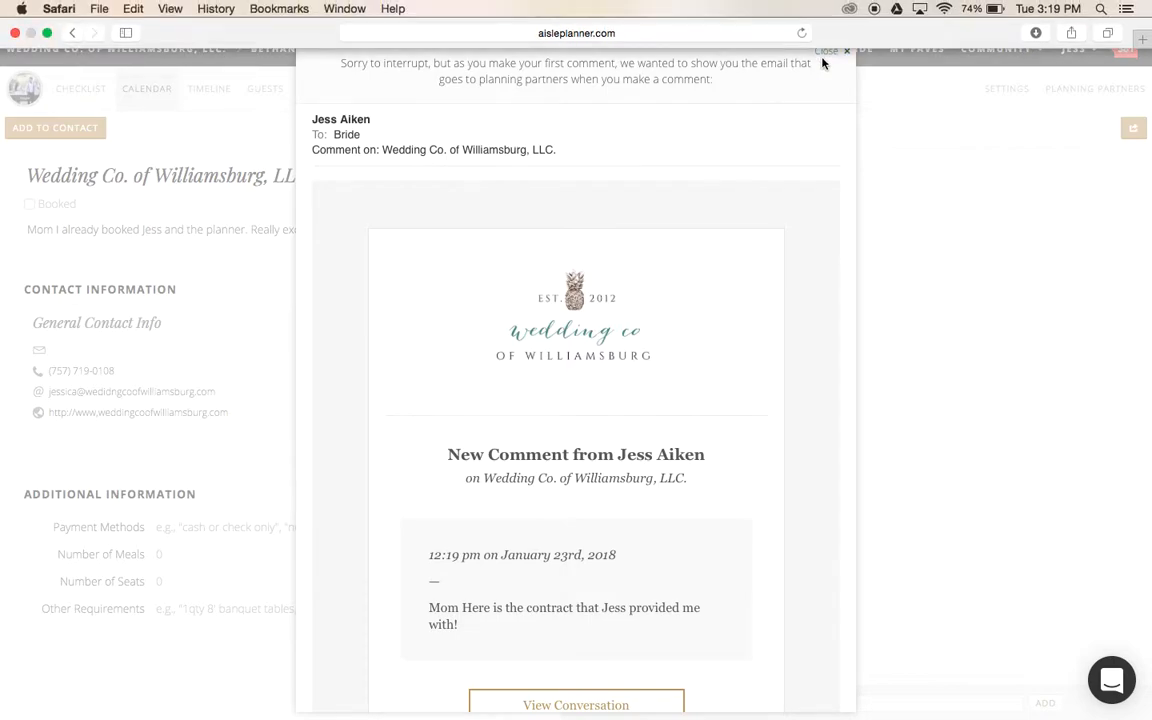
left_click(928, 190)
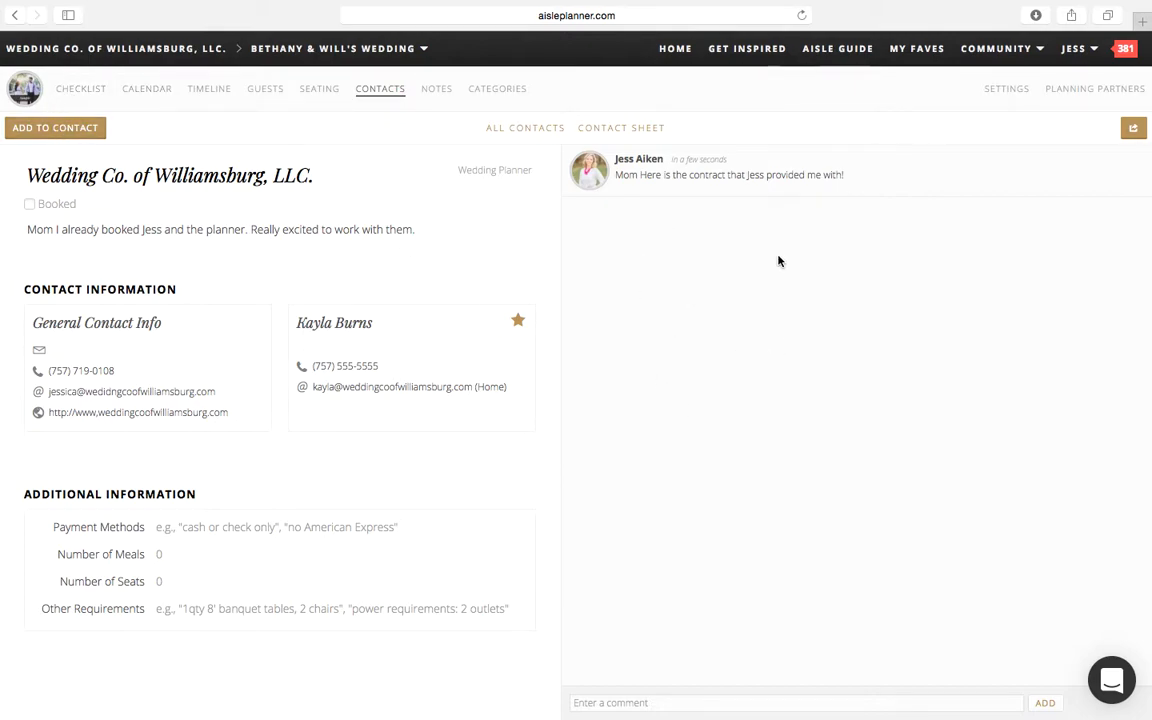
Step: Attach the desktop file "Screen Shot 2018-01-19 at 3.02.20 PM" to the Wedding Co. of Williamsburg, LLC. contact
left_click(63, 142)
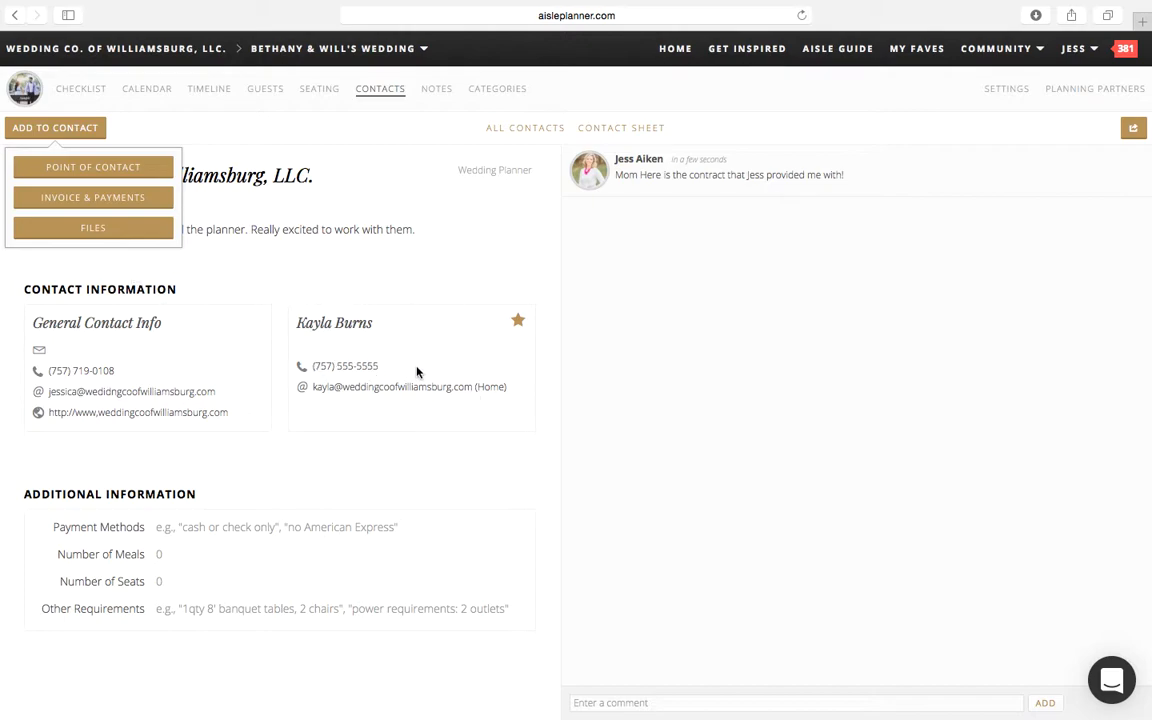
left_click(72, 233)
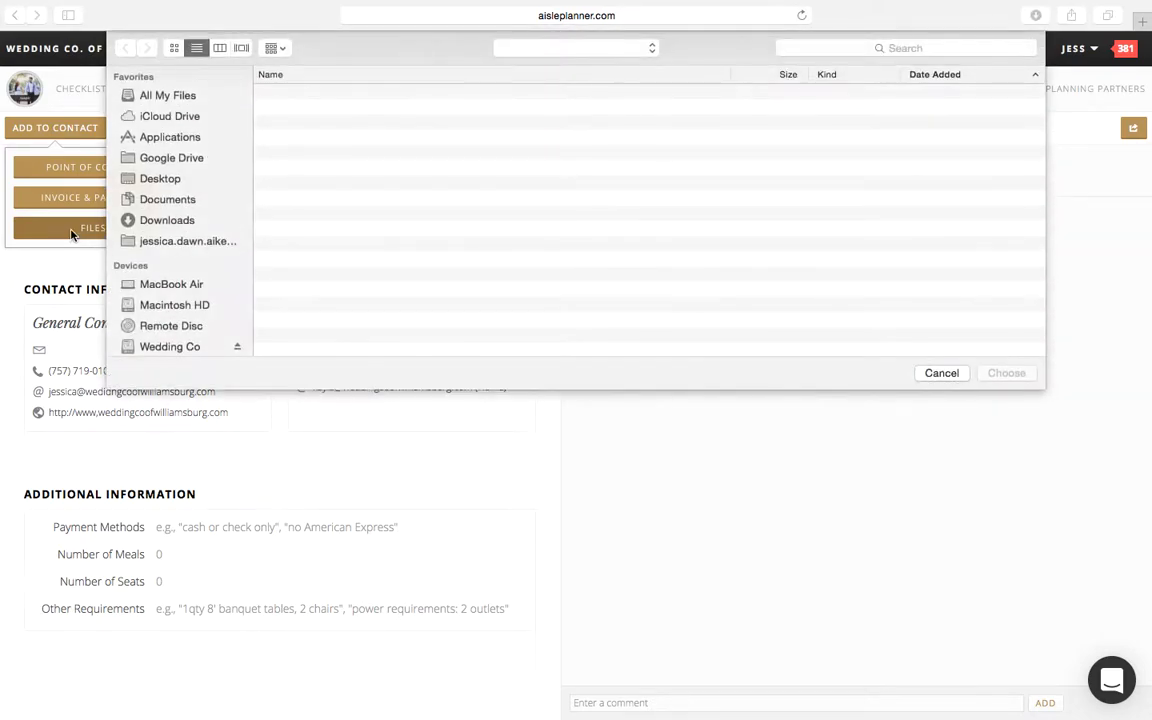
scroll(381, 255, "down", 10)
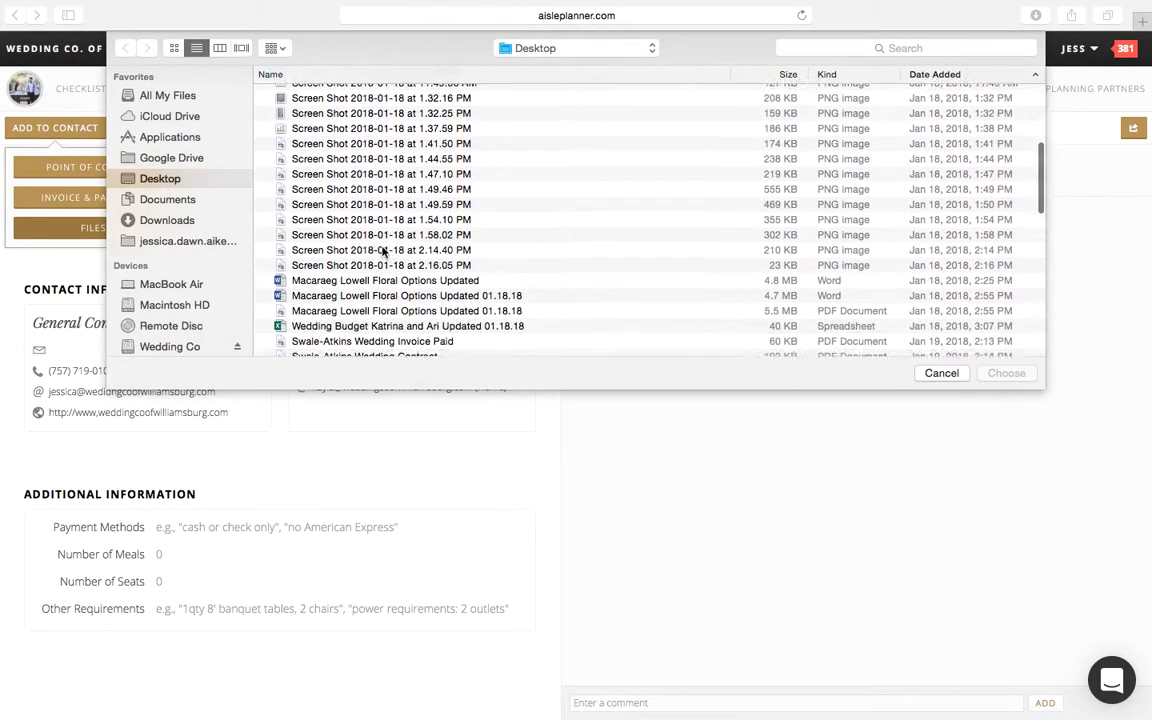
scroll(382, 253, "down", 10)
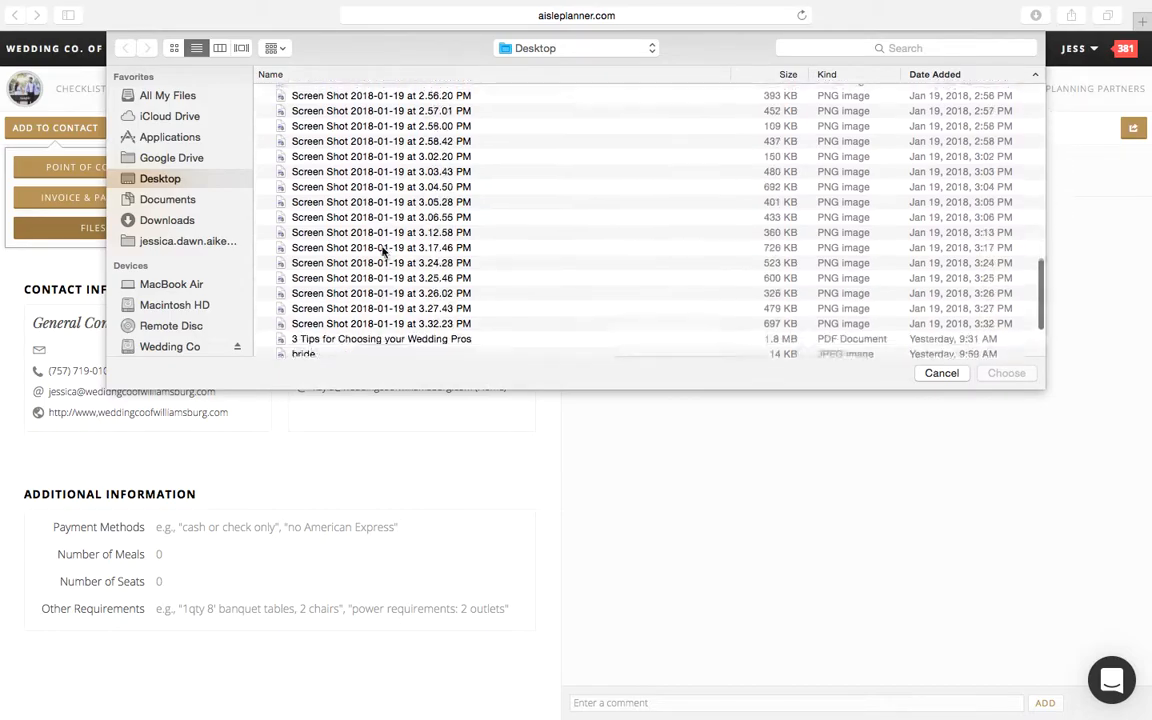
scroll(383, 253, "up", 10)
scroll(383, 253, "down", 10)
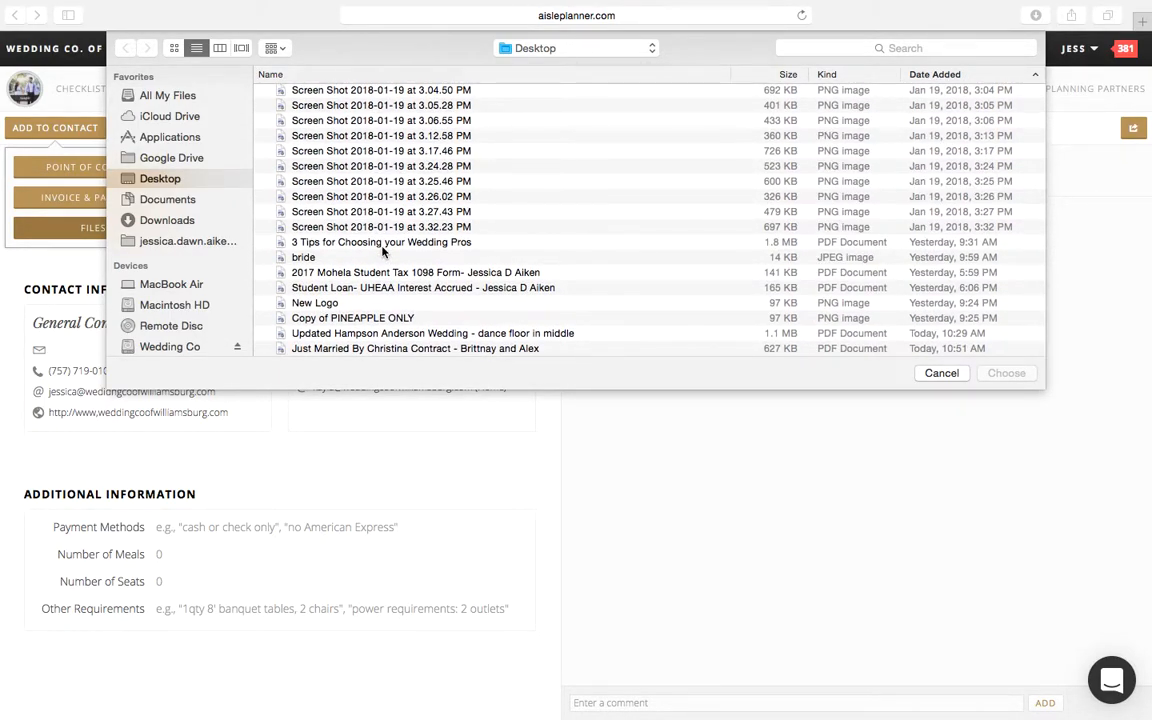
scroll(382, 252, "up", 5)
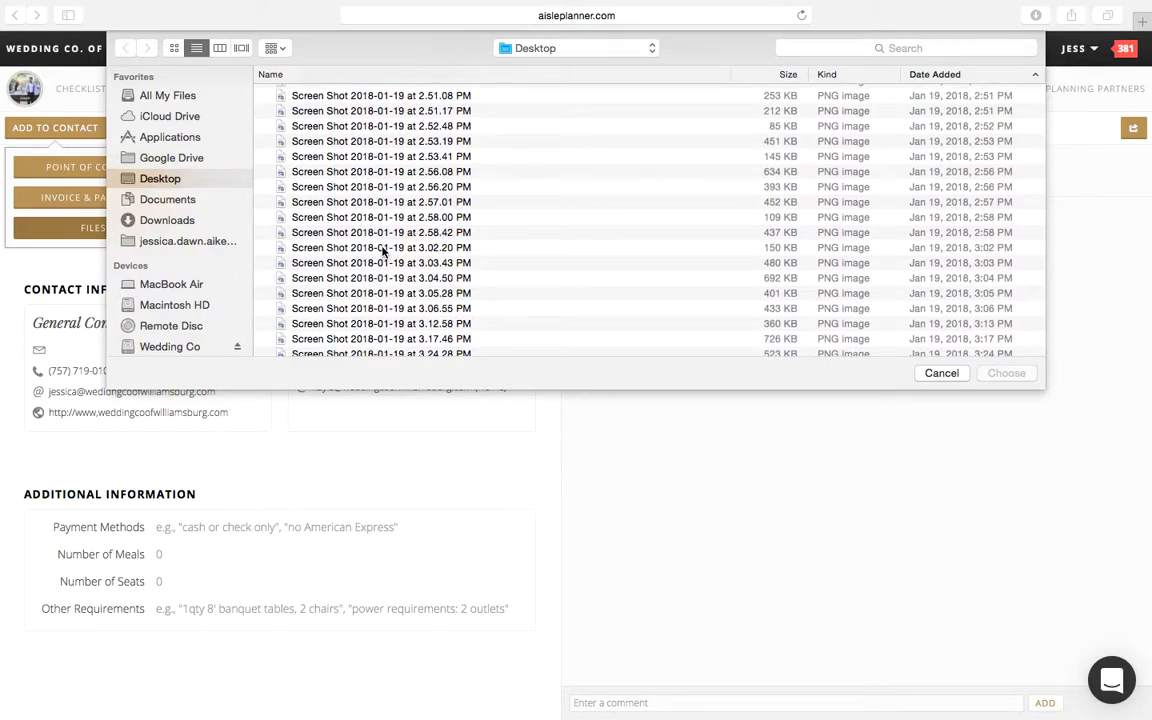
left_click(383, 248)
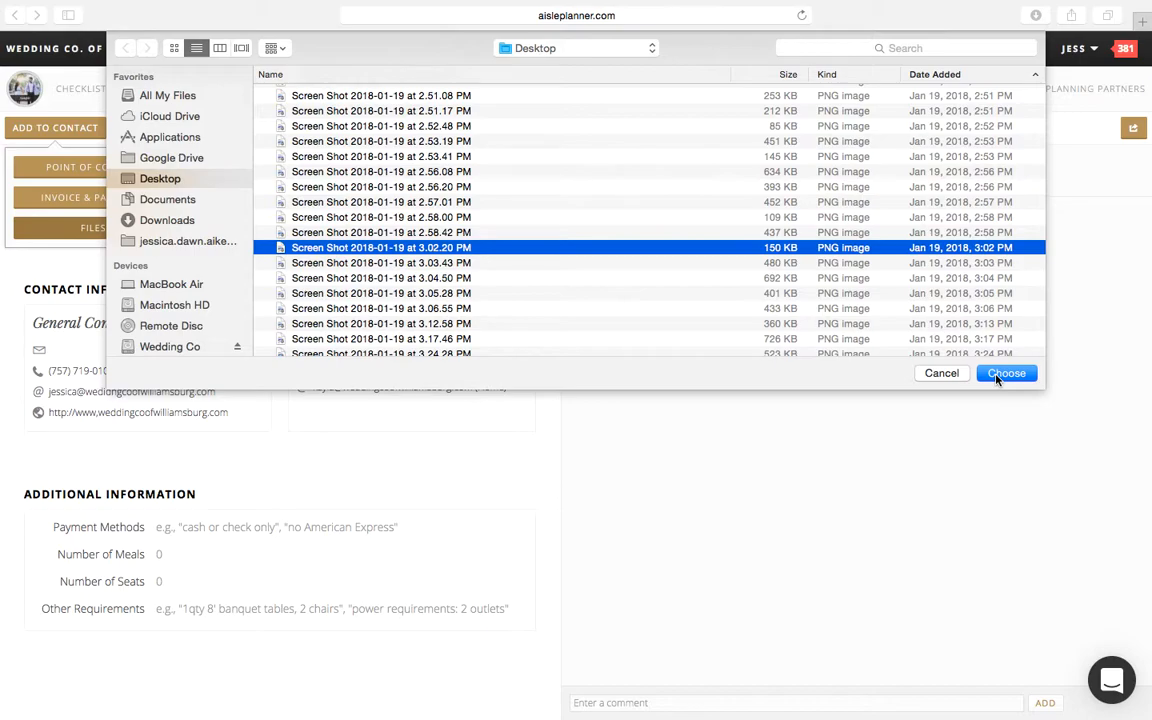
left_click(1003, 373)
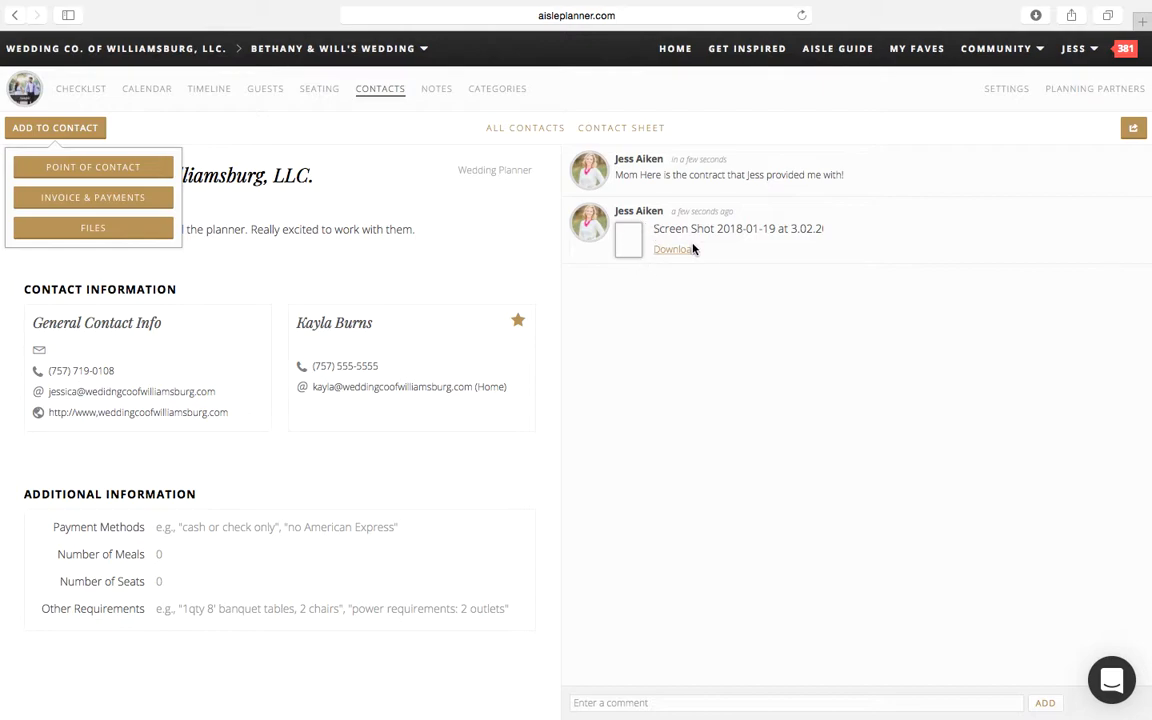
left_click(710, 339)
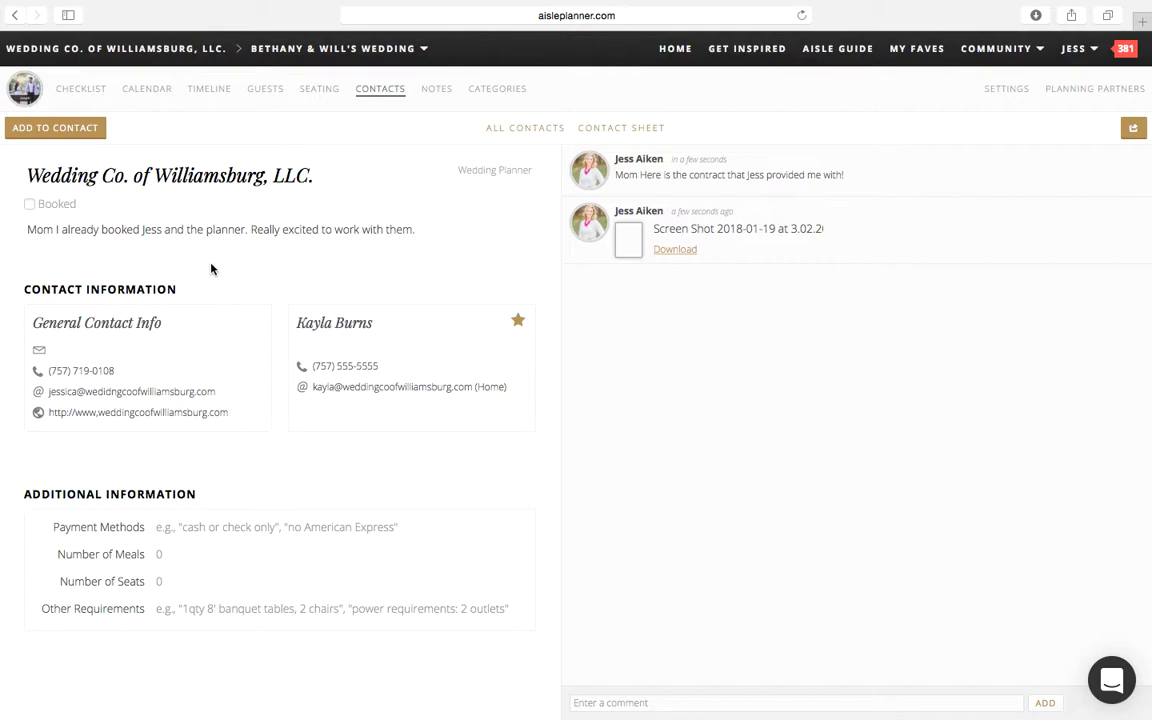
Step: Reopen Wedding Co. of Williamsburg, LLC. from the list of all contacts and mark it as booked
left_click(509, 130)
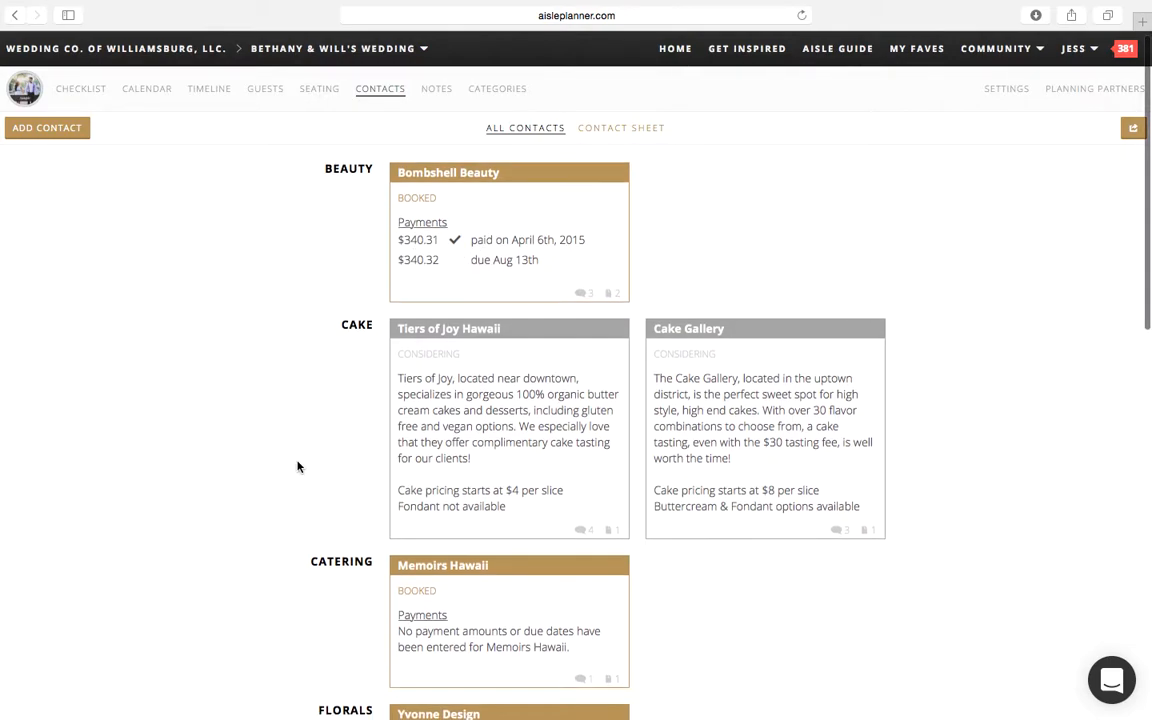
scroll(297, 466, "down", 15)
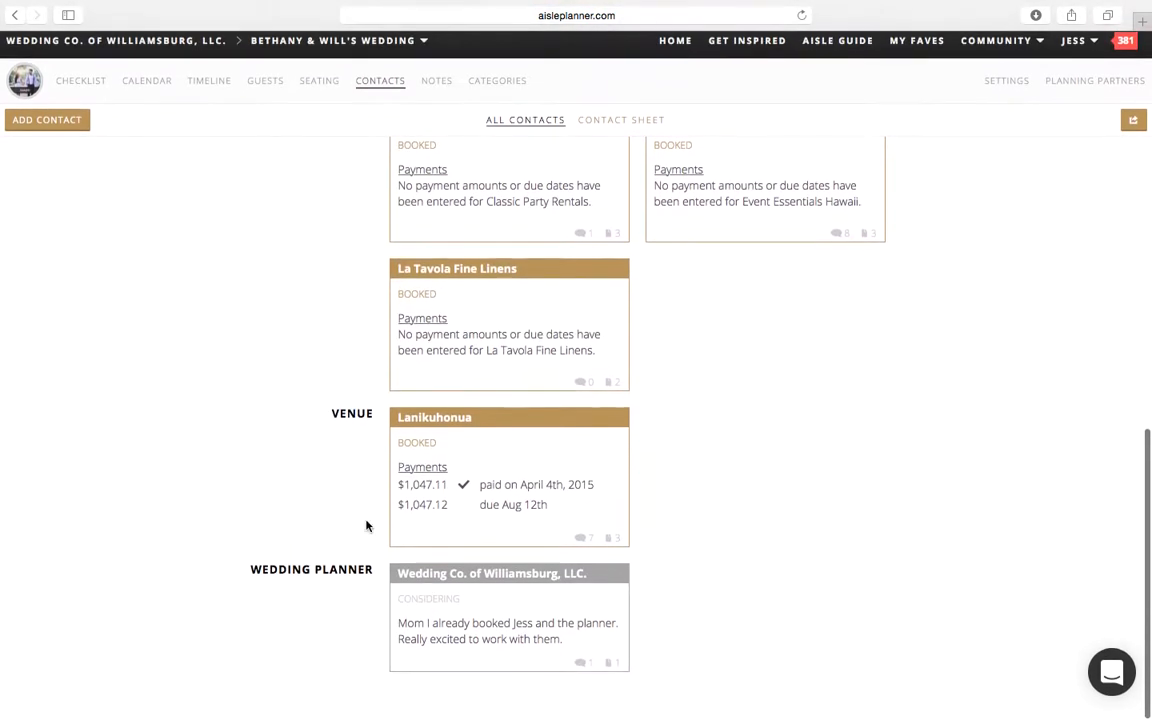
left_click(494, 643)
left_click(30, 205)
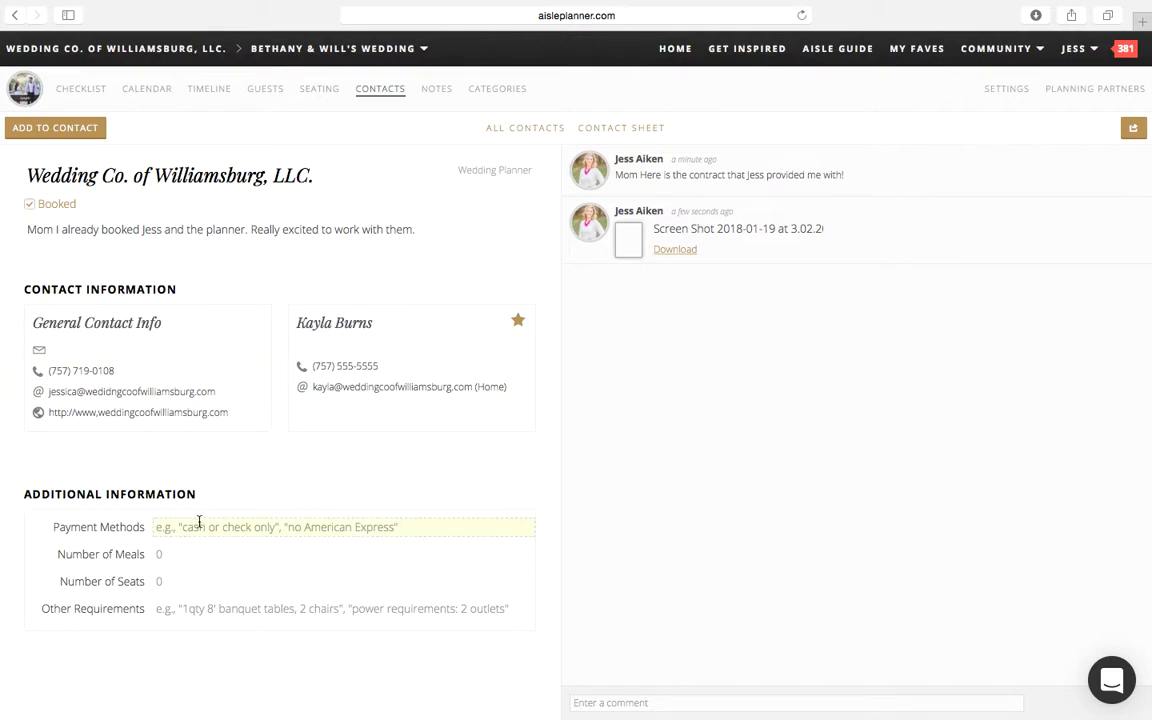
Step: Add an invoice with an amount of $2,500.00 to the wedding planner contact
left_click(50, 130)
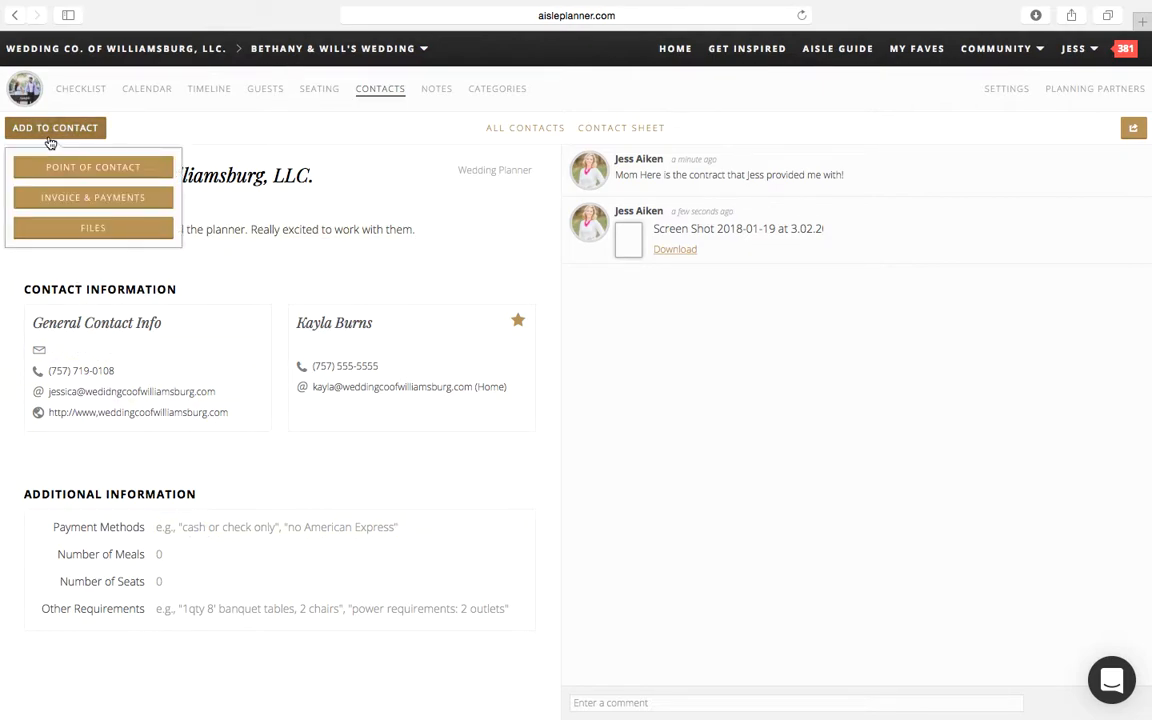
left_click(58, 205)
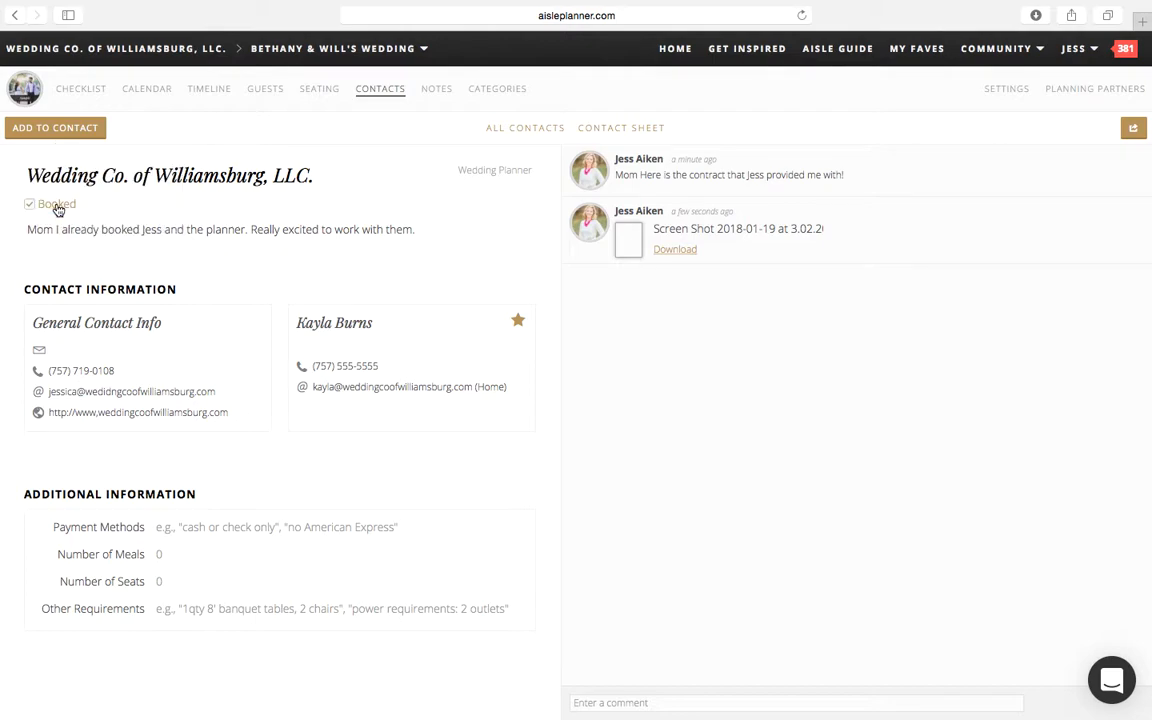
mouse_move(257, 657)
left_click(238, 615)
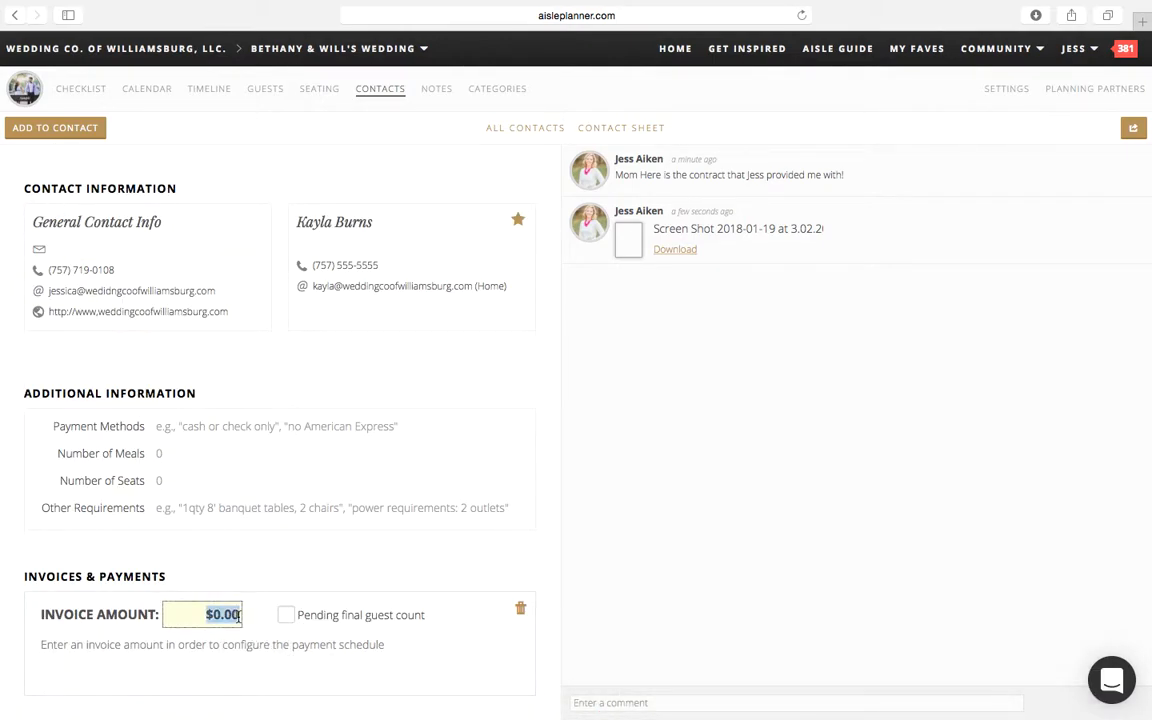
type("2")
type("500.00")
left_click(684, 613)
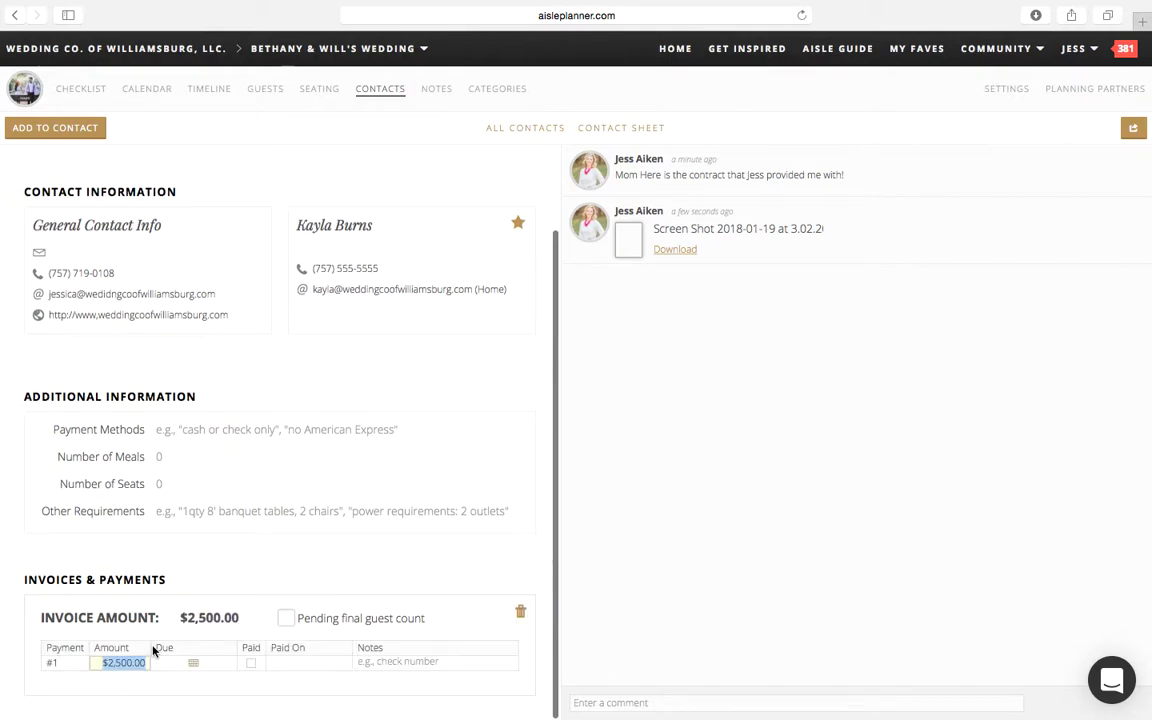
left_click(221, 617)
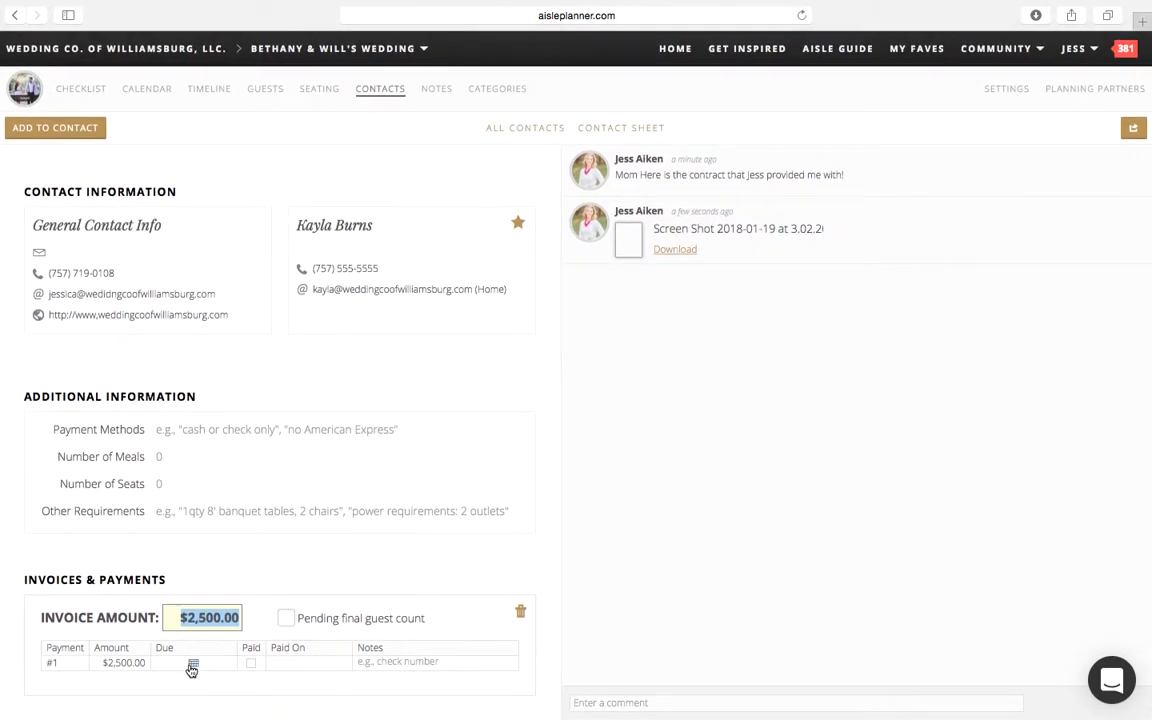
left_click(287, 619)
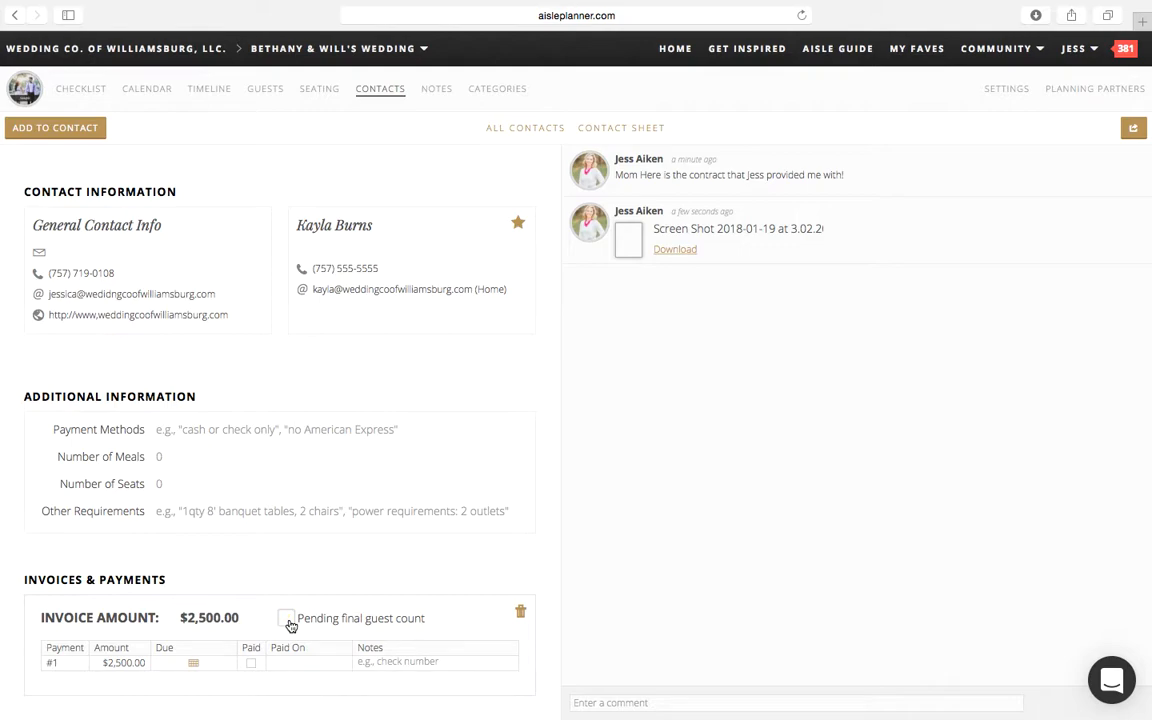
Step: Set the invoice's first payment to $1,250.00
left_click(131, 661)
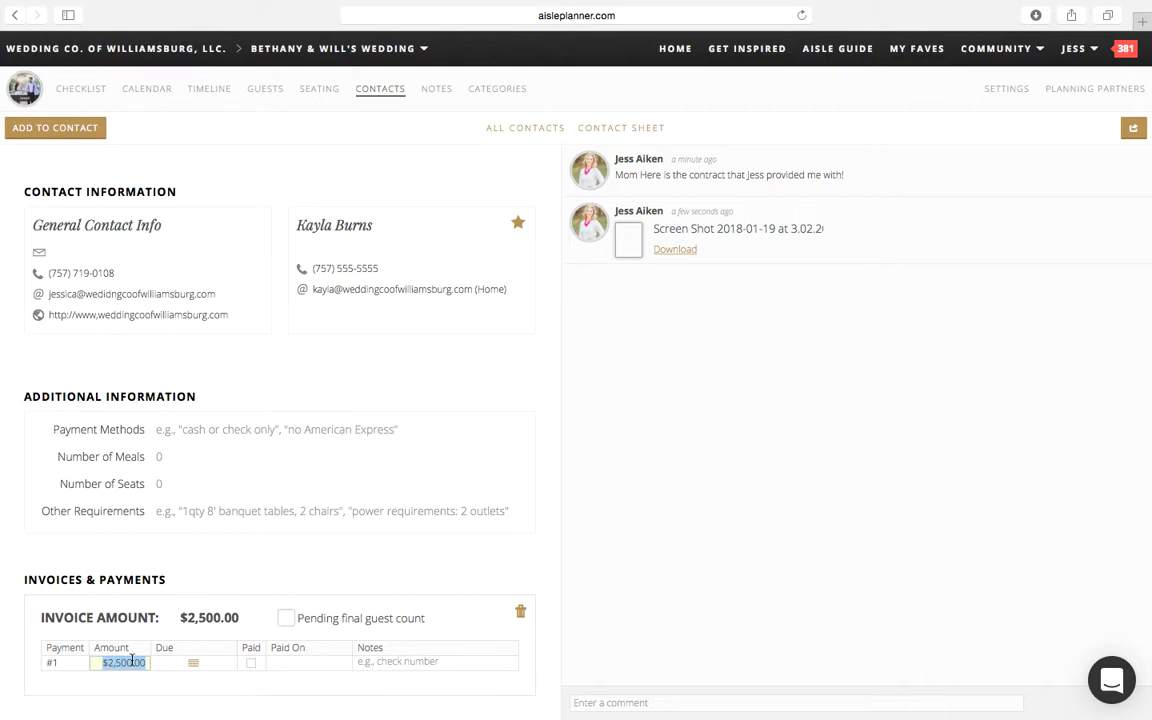
type("1250")
key("Return")
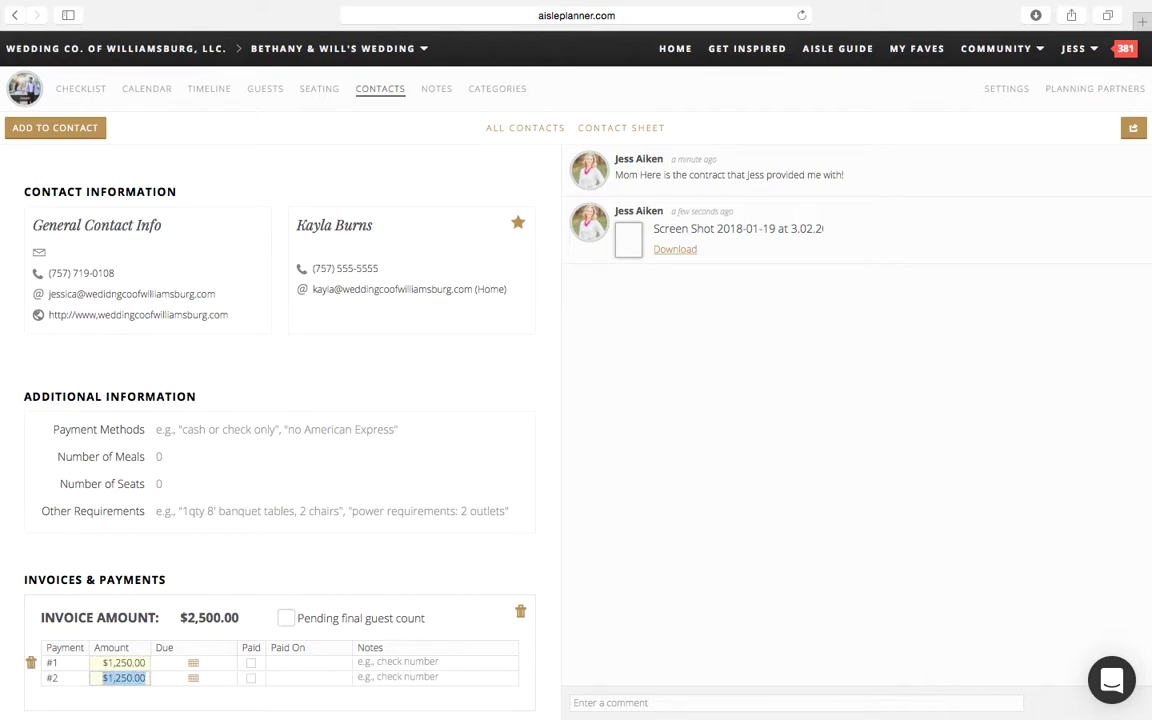
Step: Set the invoice's first and second payments to $500.00 each, leaving the remainder to a third payment
scroll(131, 664, "down", 1)
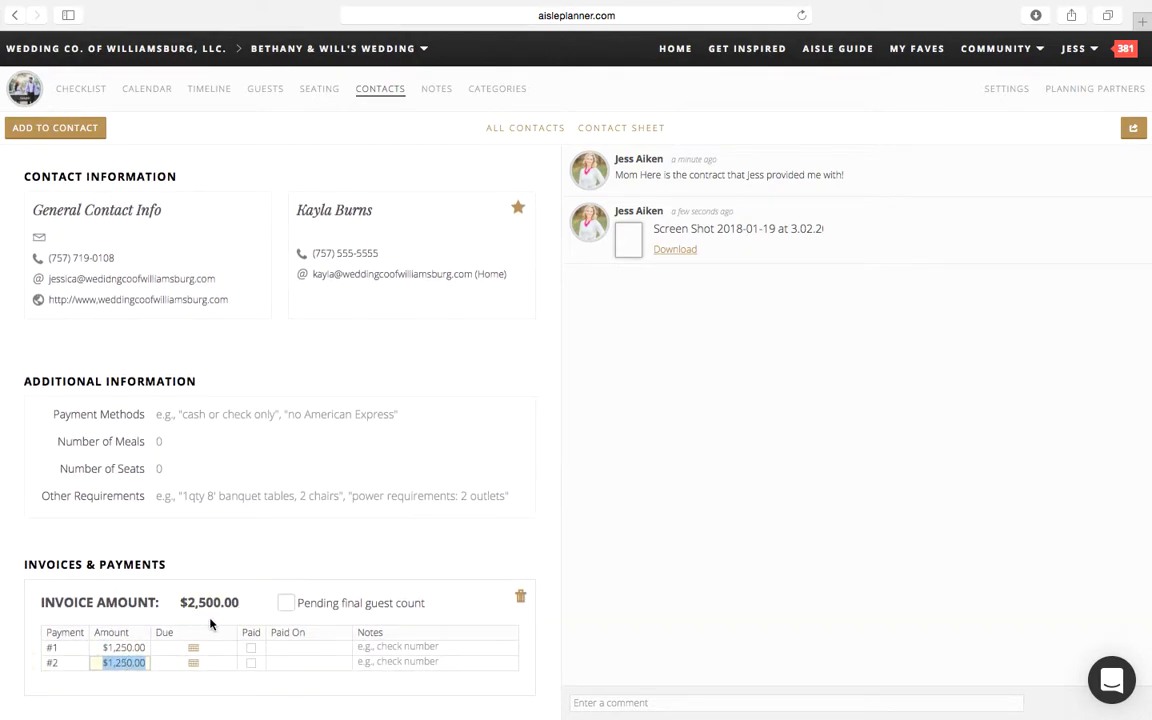
left_click(140, 648)
type("500")
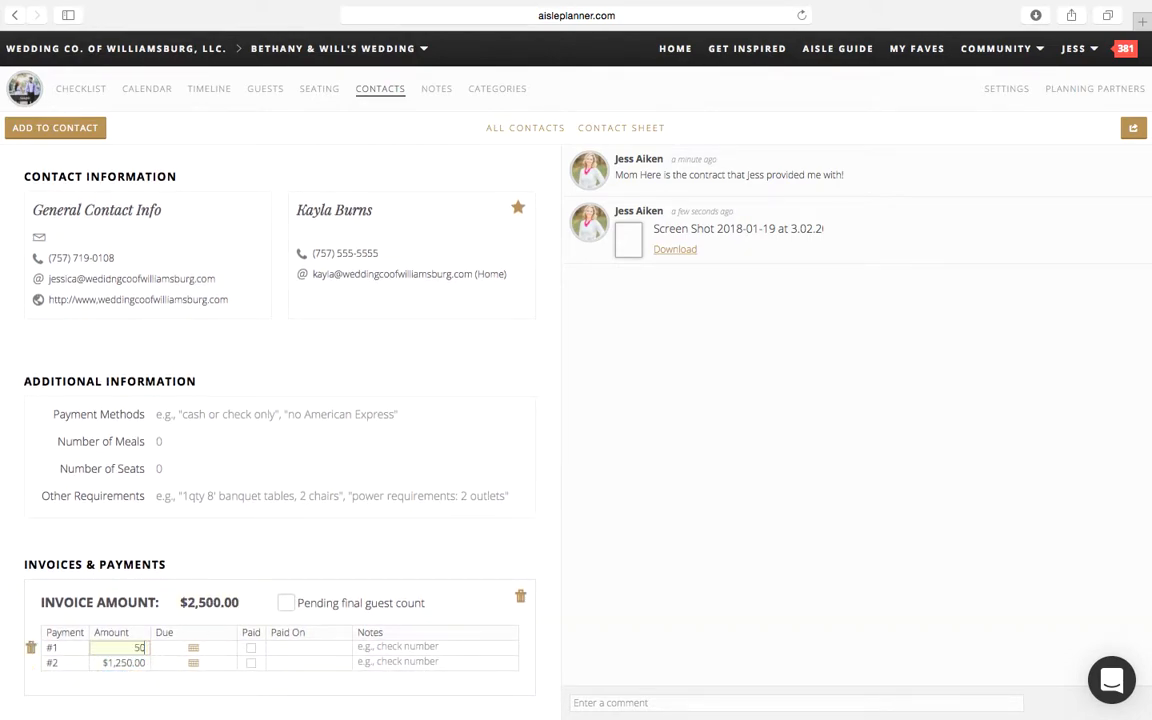
key("Return")
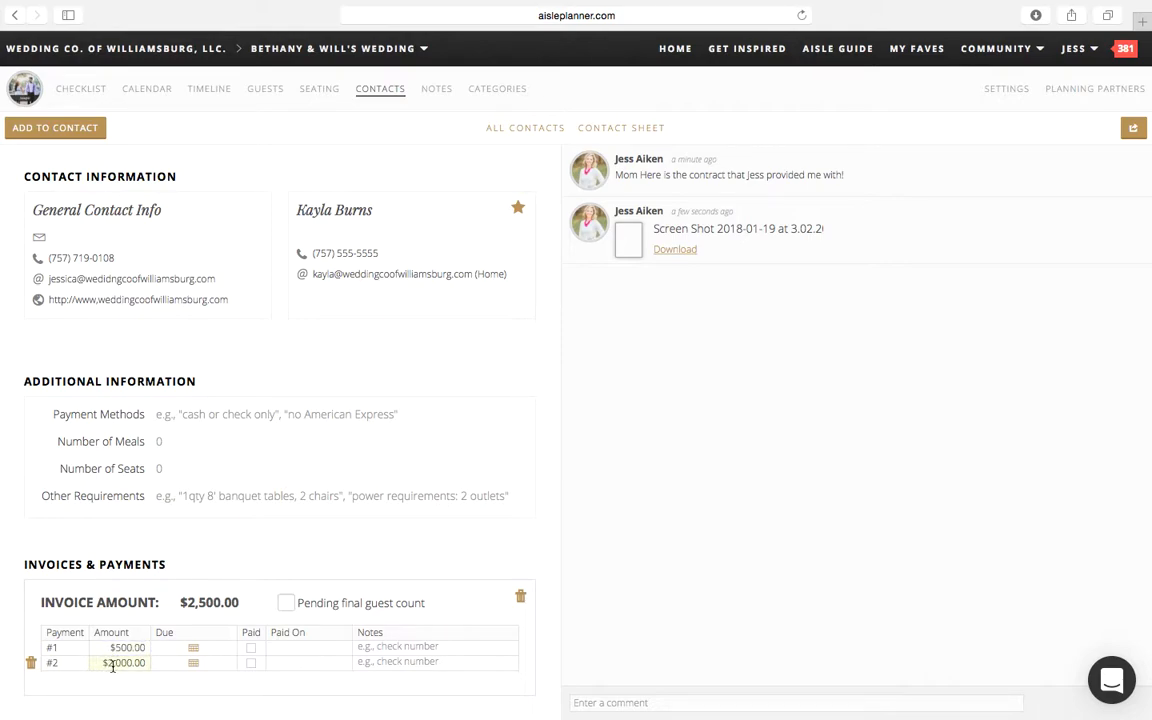
left_click(137, 647)
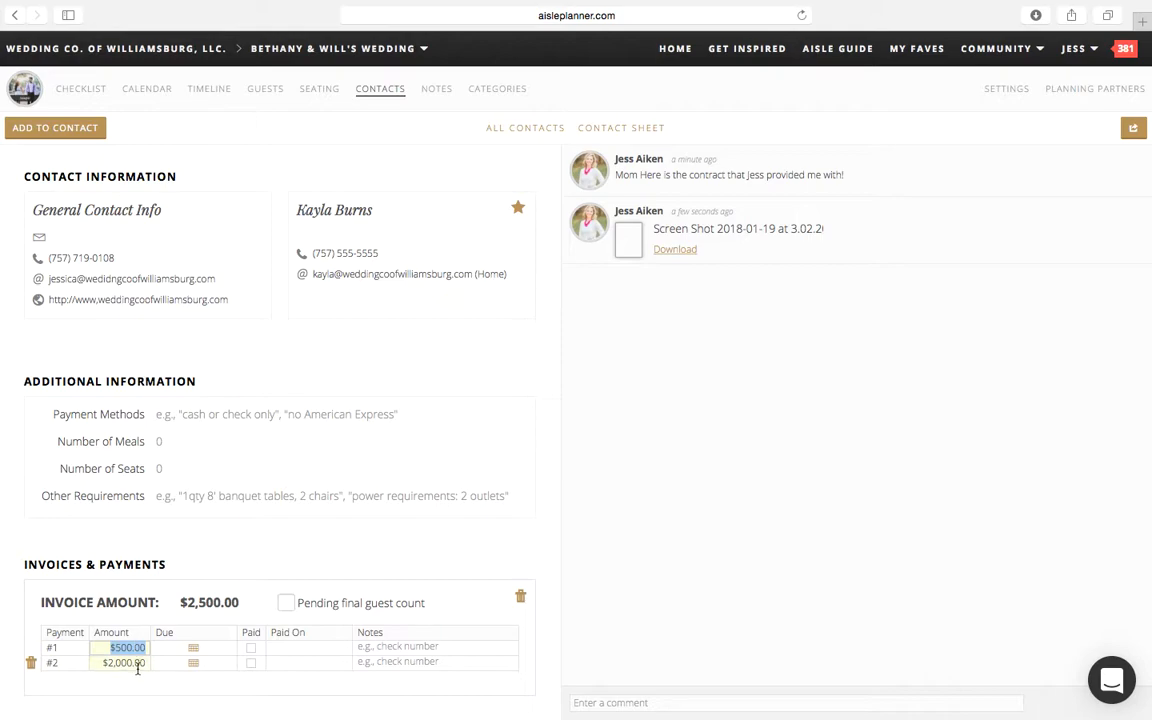
left_click(138, 664)
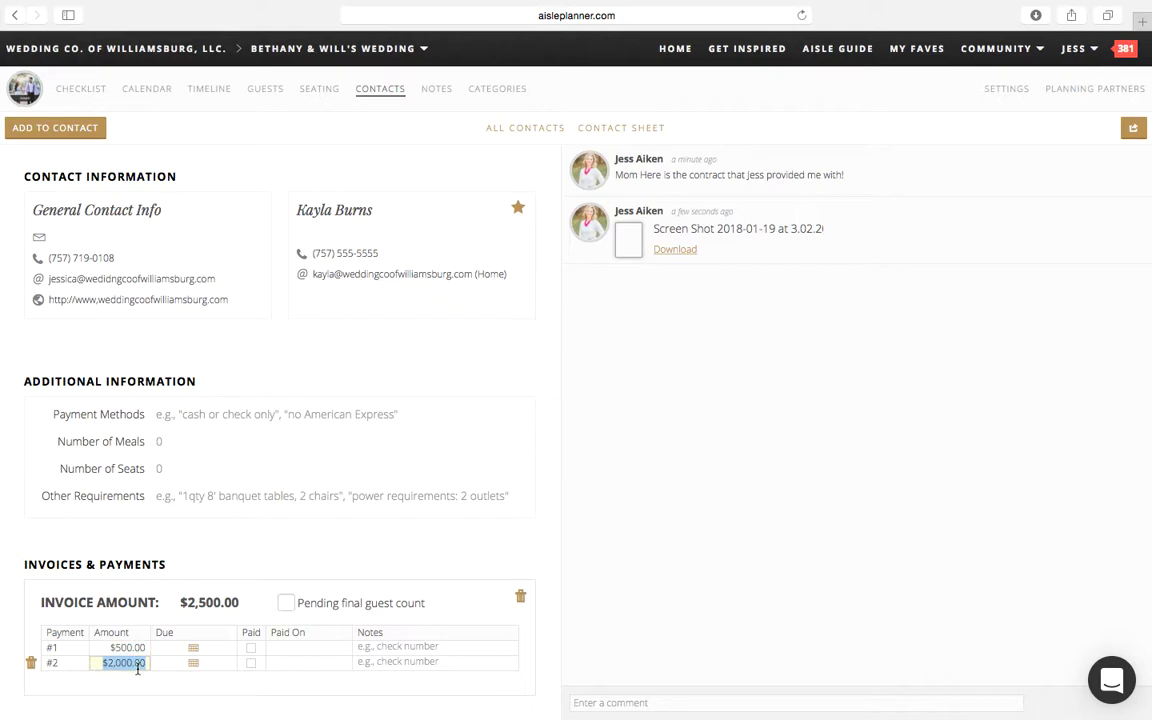
type("500")
key("Return")
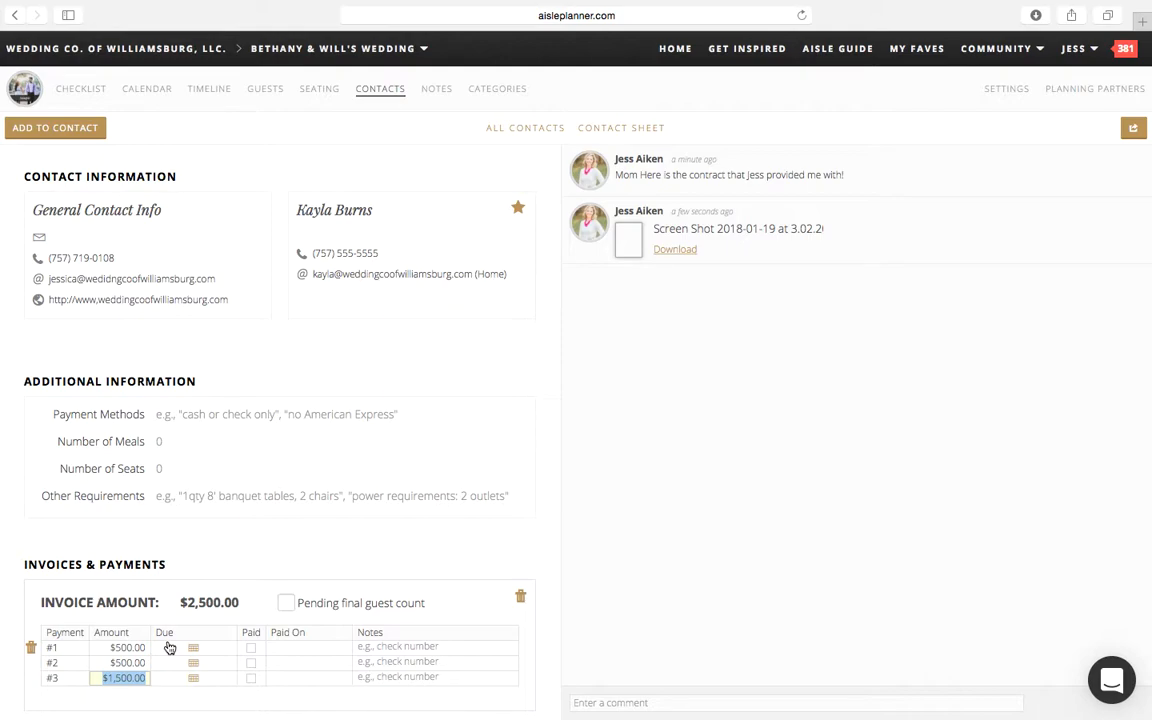
left_click(137, 706)
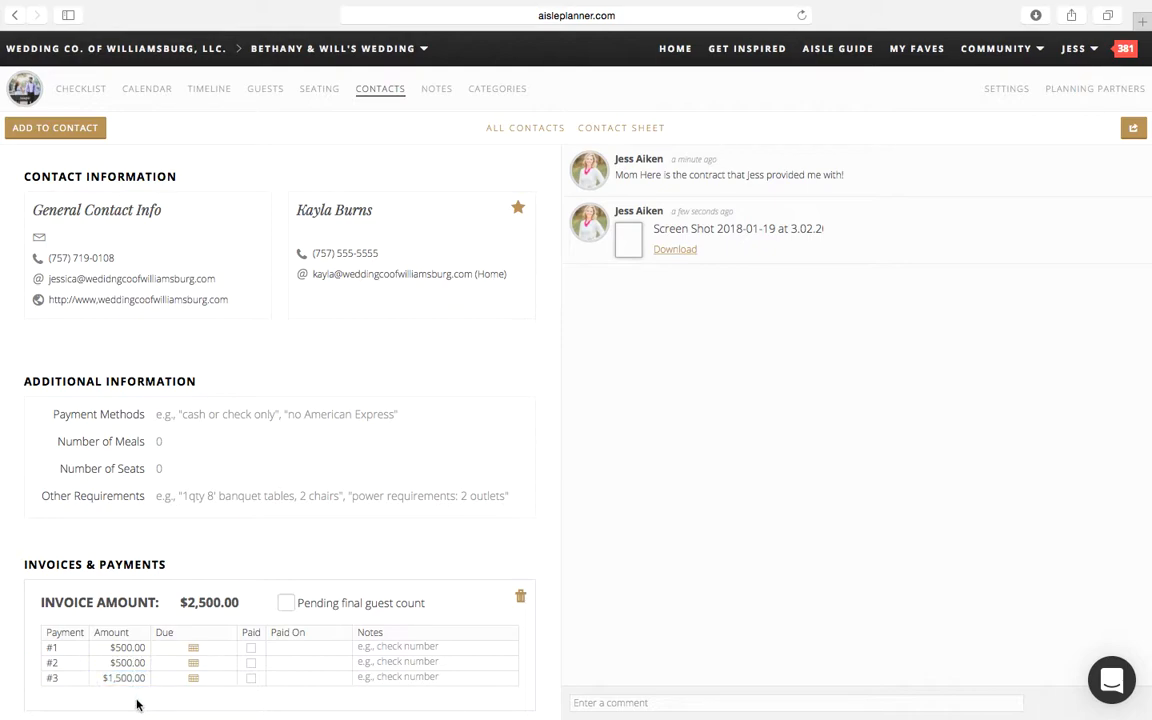
Step: Set the due date of payment #1 to January 19, 2018
left_click(194, 648)
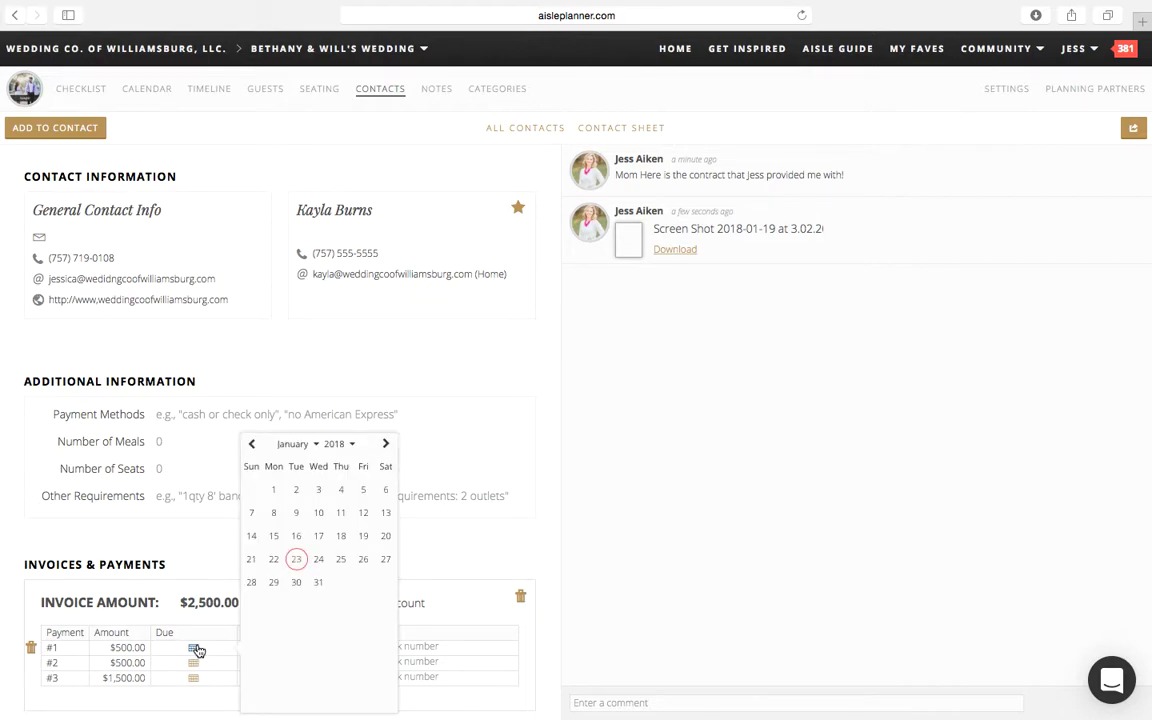
left_click(363, 538)
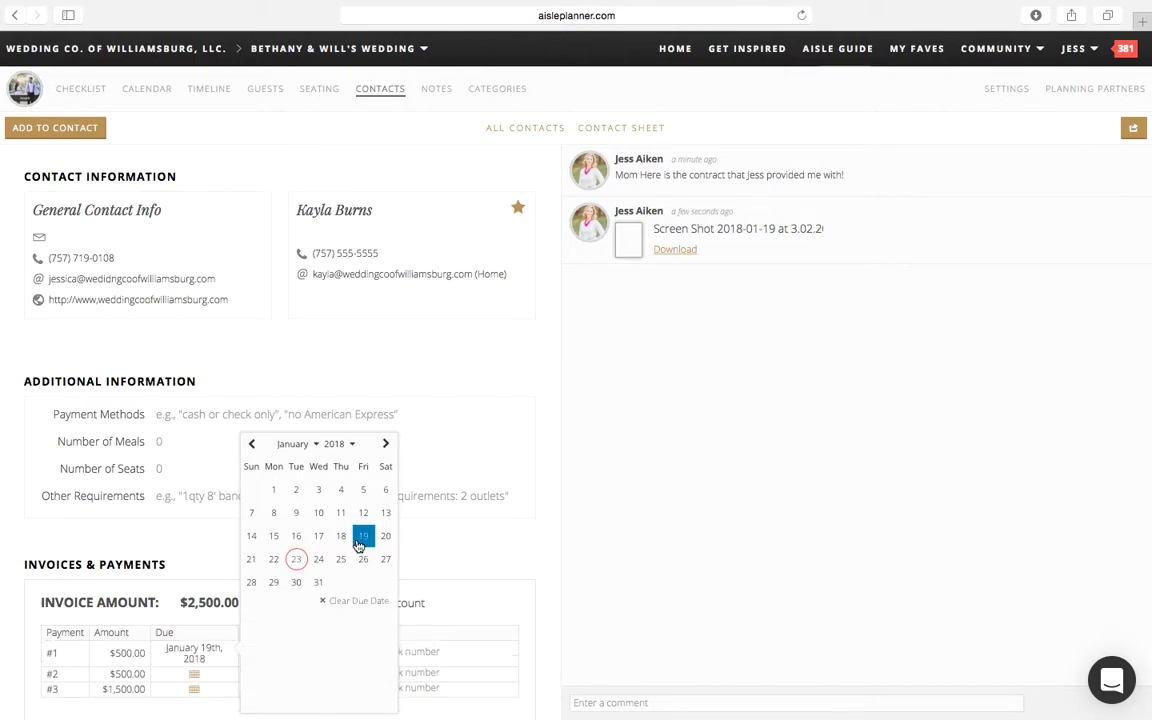
Step: Mark payment #1 as paid on January 19, 2018, and enter the check number #3456 in its notes
left_click(469, 555)
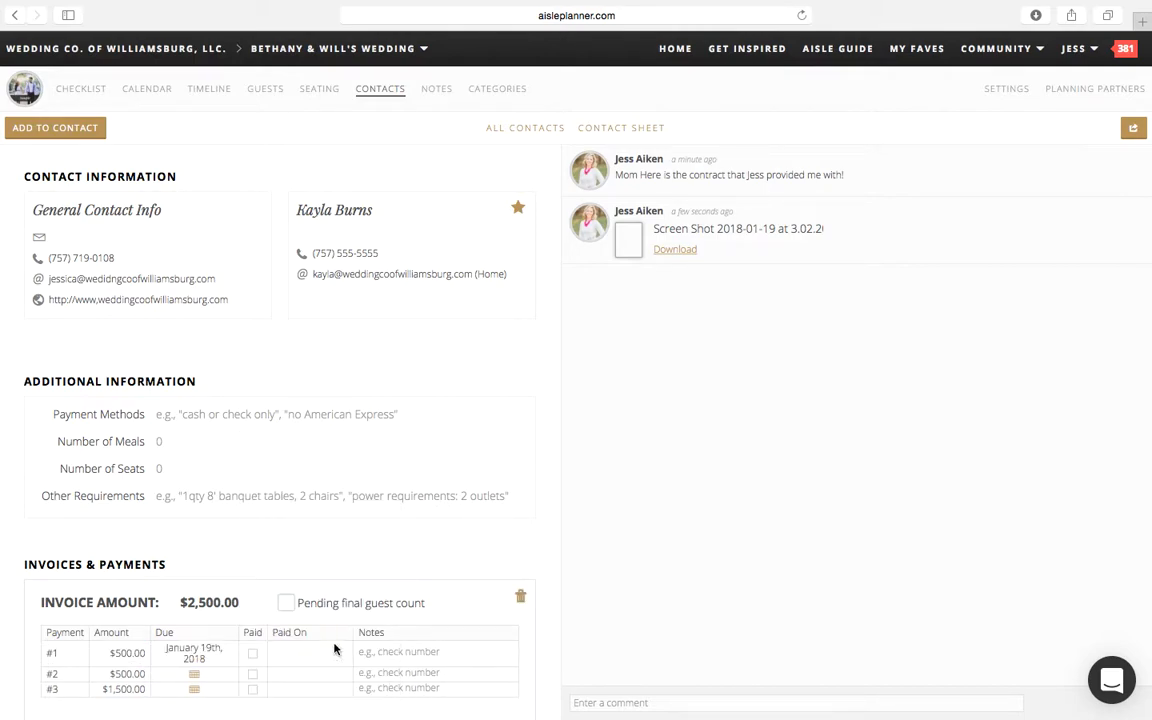
left_click(253, 655)
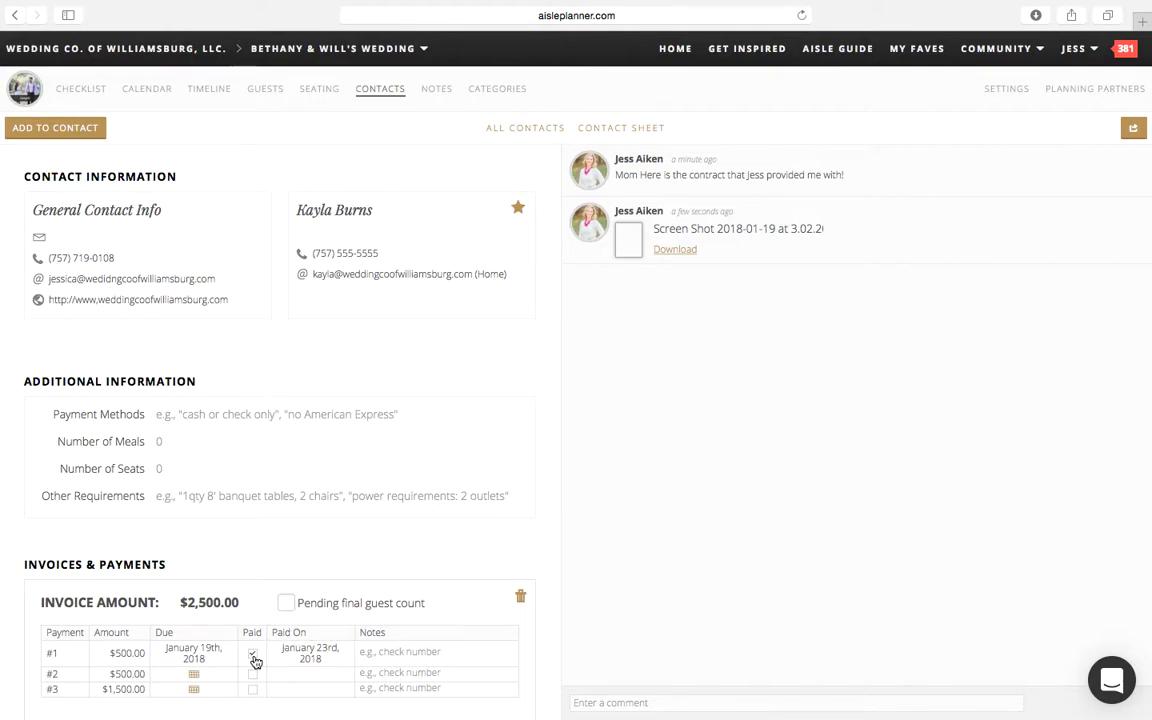
left_click(309, 655)
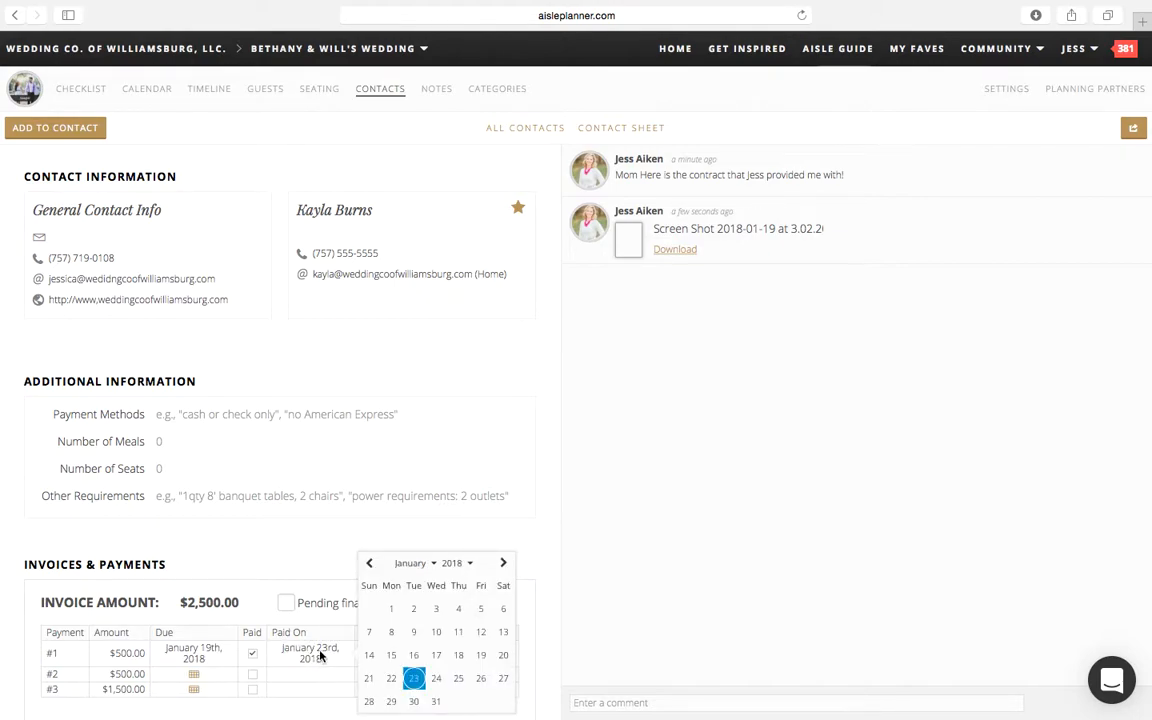
left_click(481, 655)
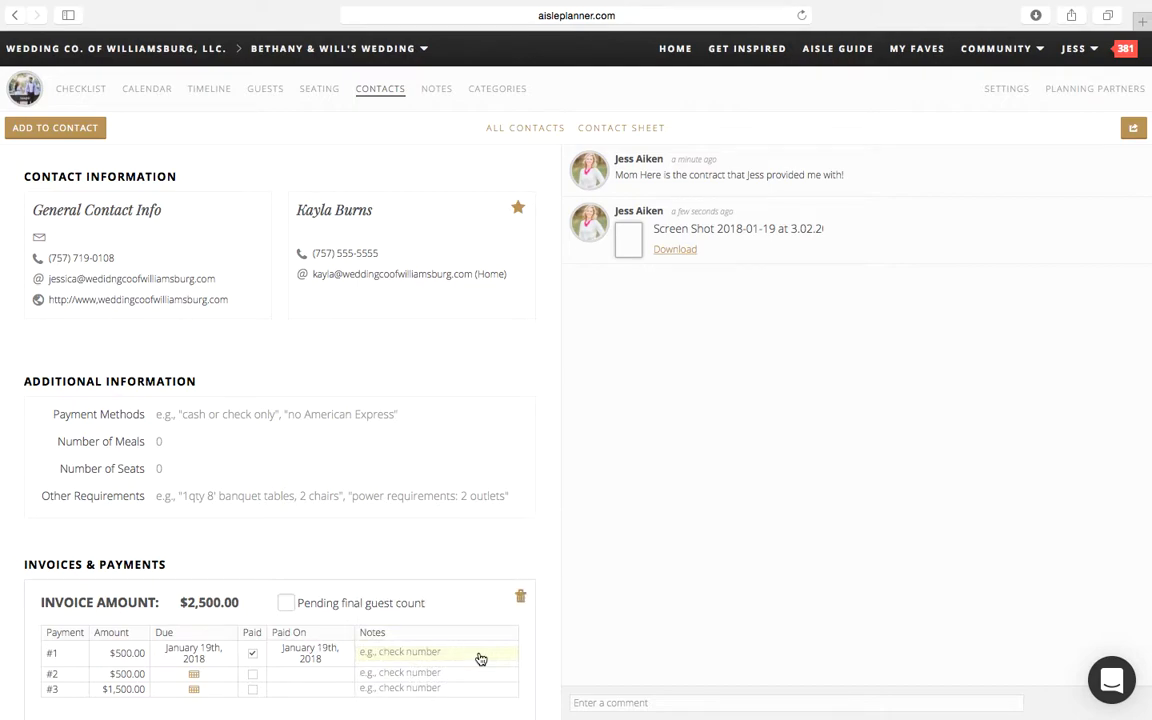
left_click(459, 652)
type("#3456")
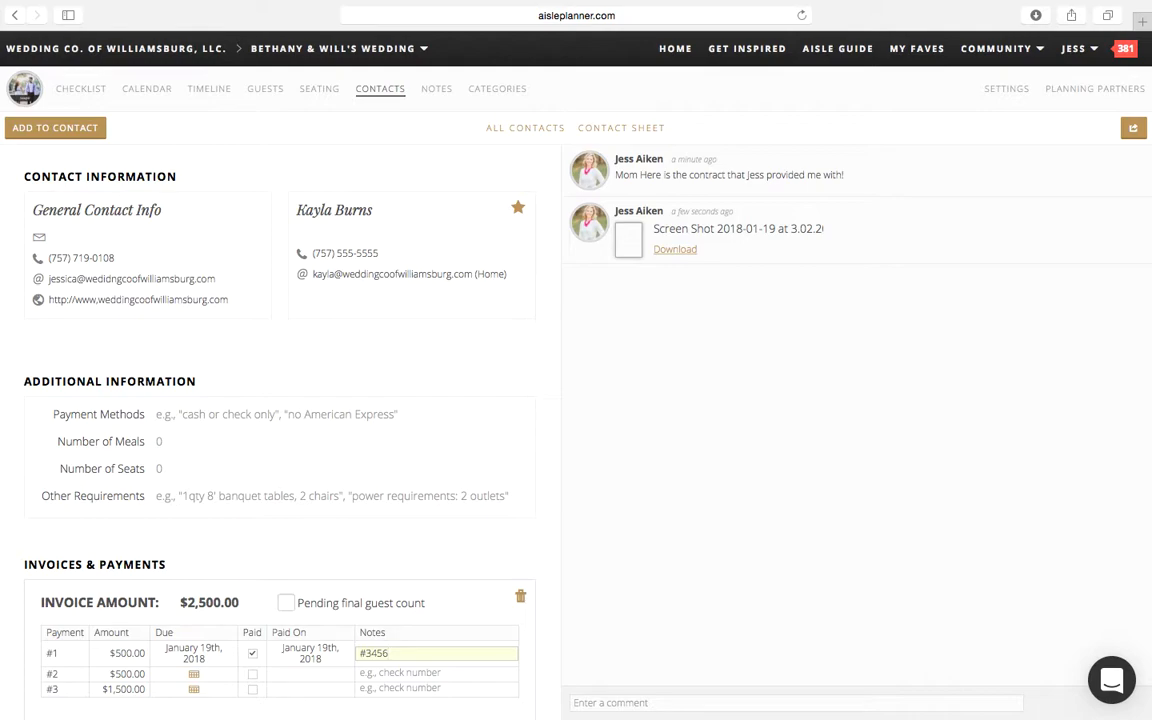
Step: Set the due date of payment #2 to May 5, 2018
scroll(459, 652, "down", 1)
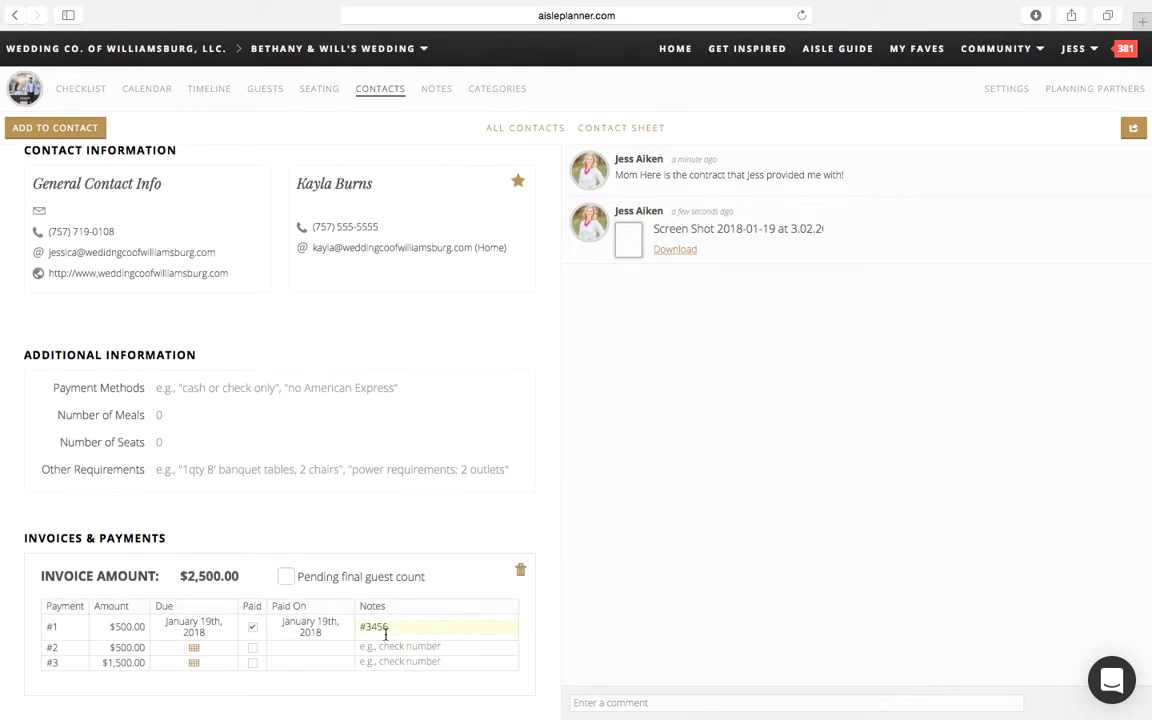
left_click(194, 650)
left_click(388, 444)
left_click(388, 444)
left_click(388, 444)
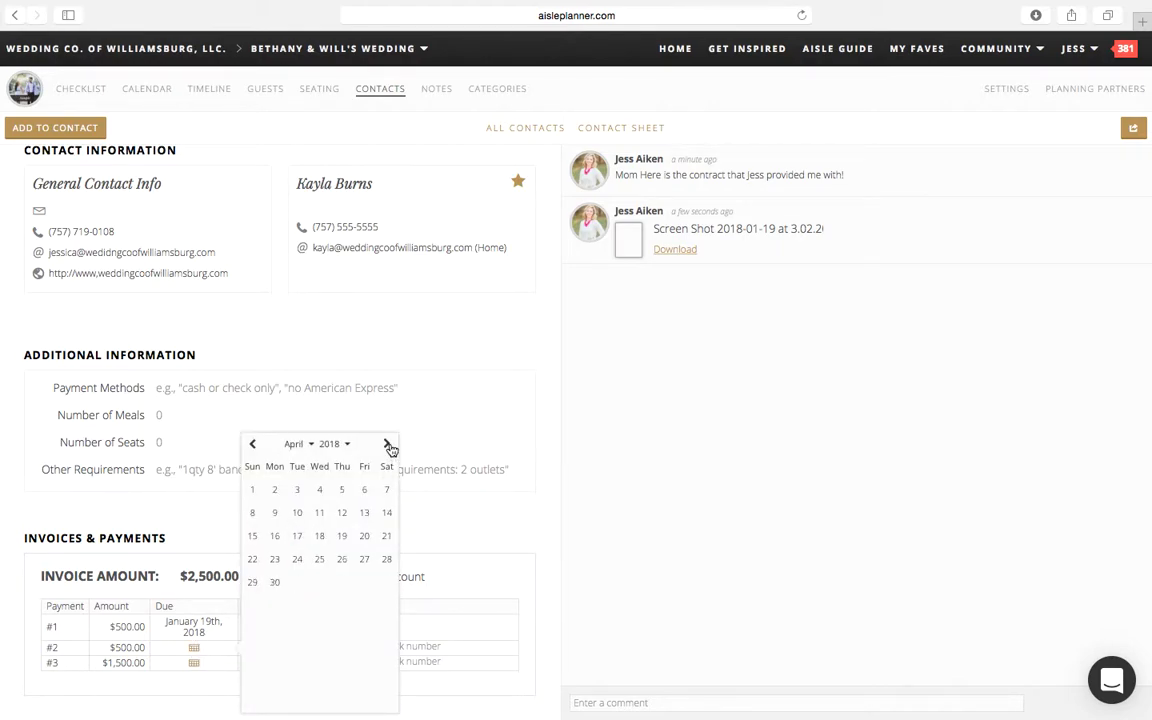
left_click(388, 444)
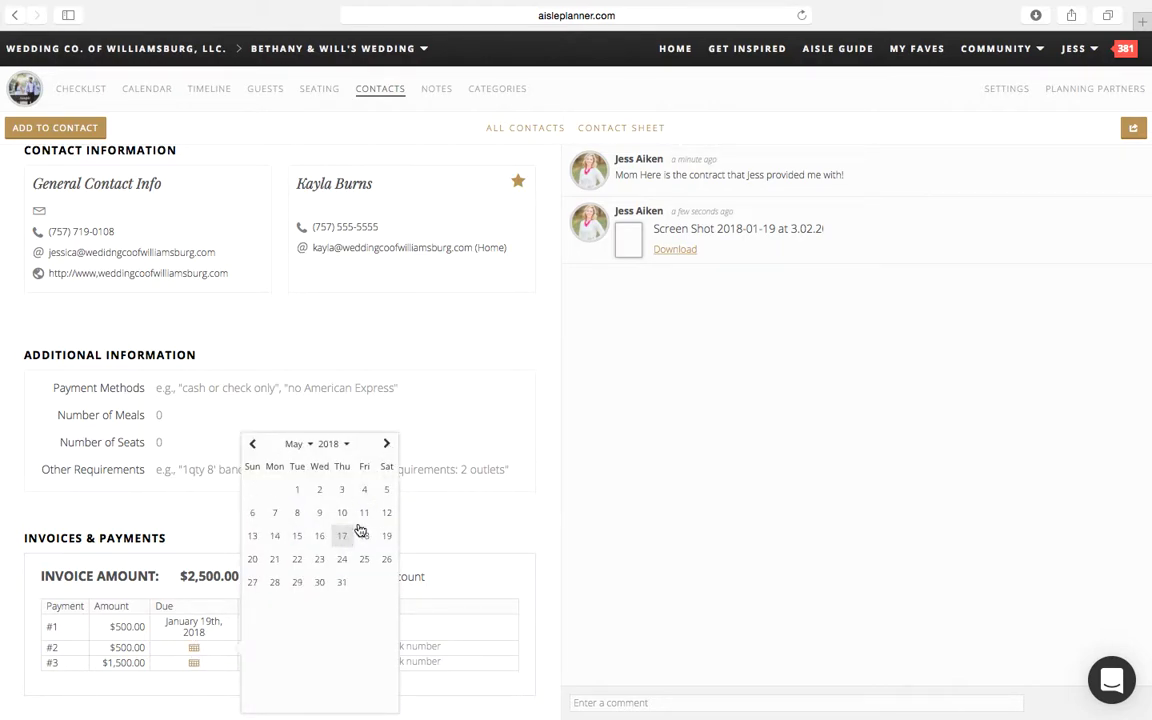
left_click(391, 489)
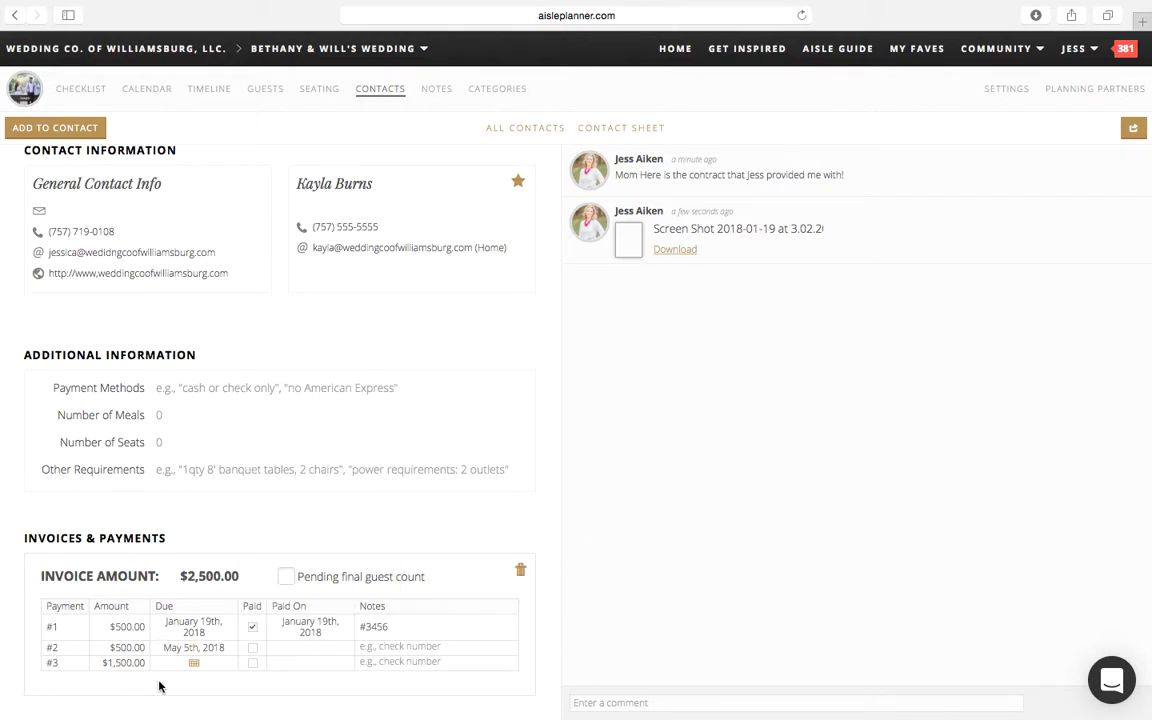
Step: Set the due date of payment #3 to September 29, 2018
left_click(195, 665)
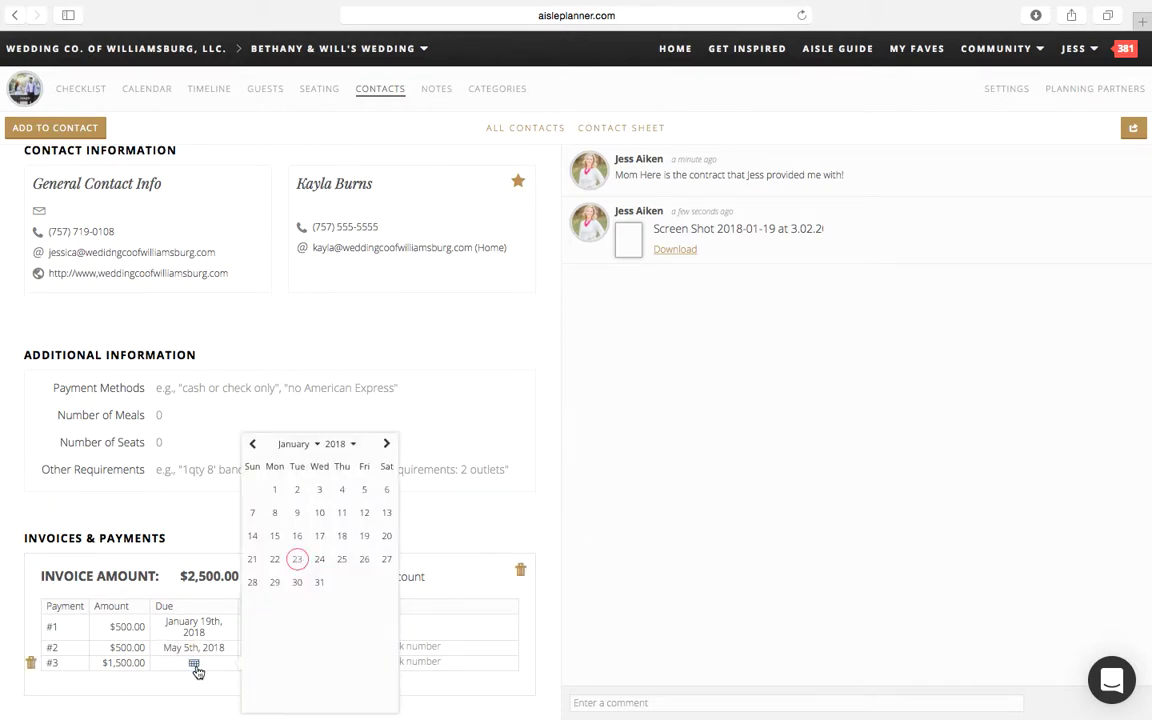
left_click(388, 444)
left_click(388, 444)
left_click(388, 444)
left_click(388, 444)
left_click(388, 444)
left_click(388, 444)
left_click(388, 444)
left_click(388, 444)
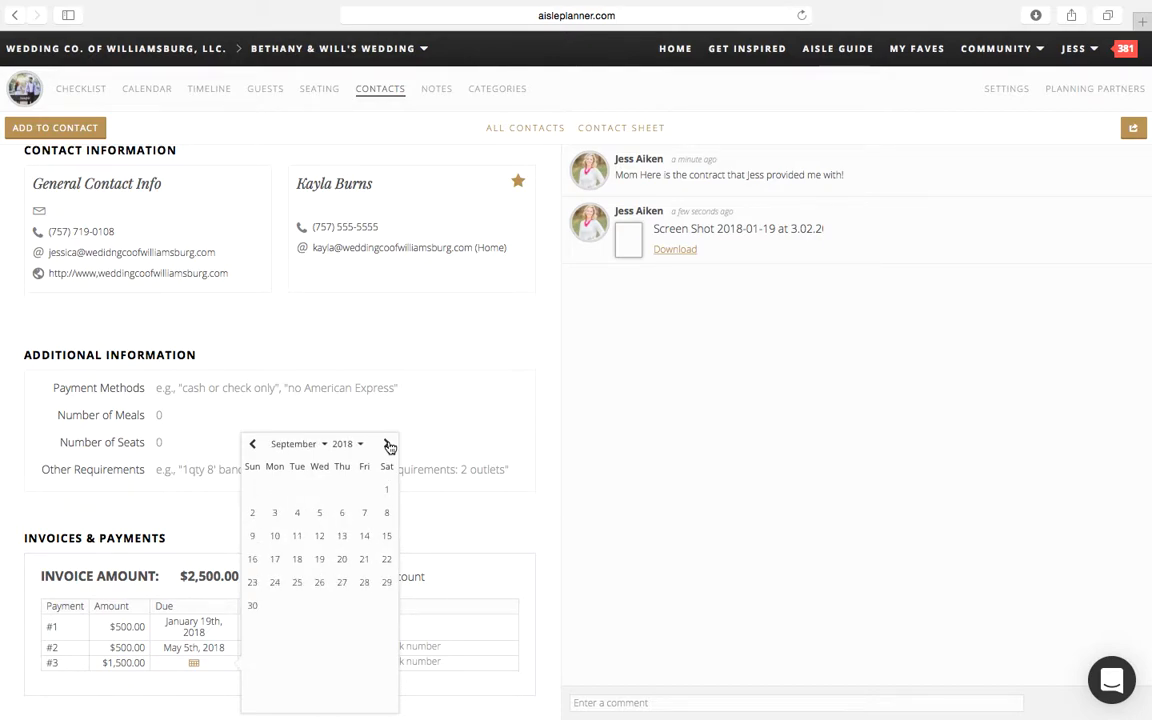
left_click(387, 583)
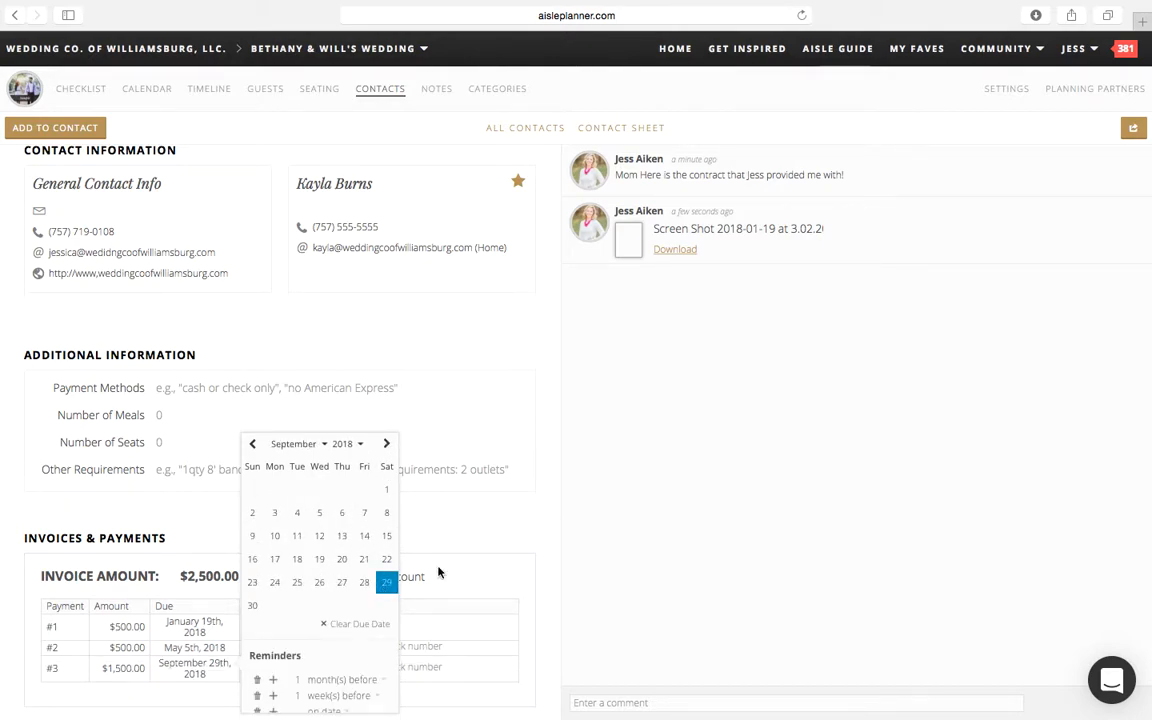
left_click(706, 509)
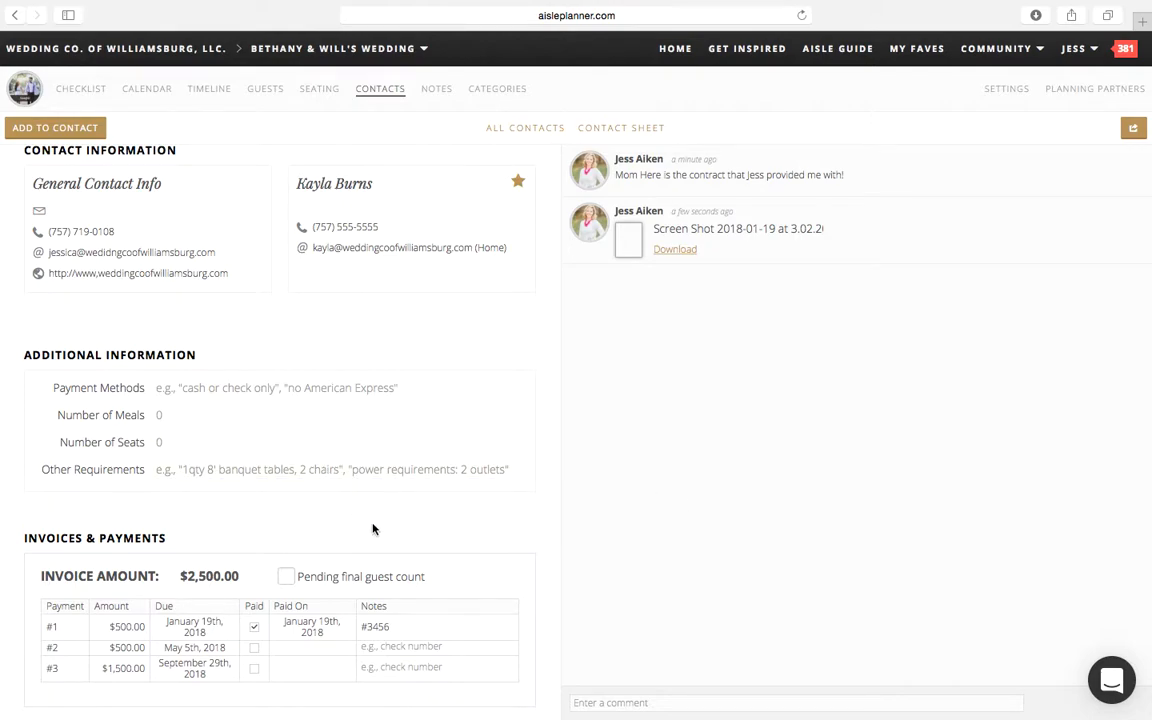
Step: Return to the full contact list and review the payment schedule on the wedding planner's card
left_click(382, 97)
scroll(252, 700, "down", 15)
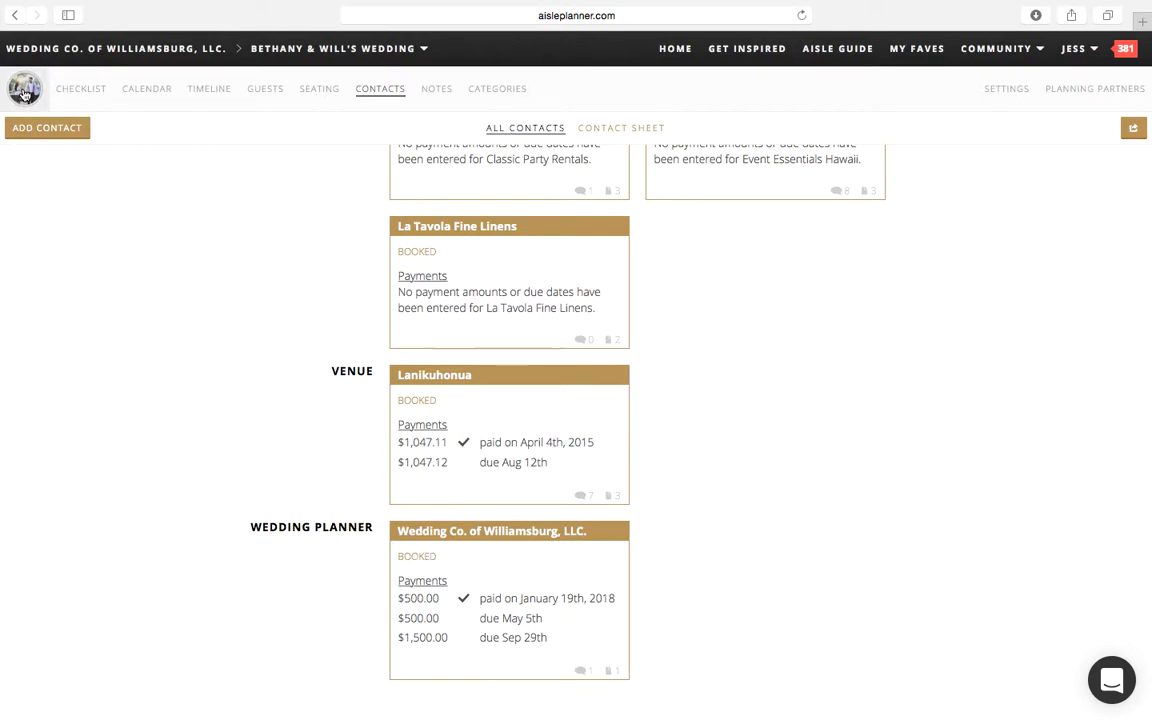
scroll(636, 484, "up", 2)
scroll(636, 484, "up", 15)
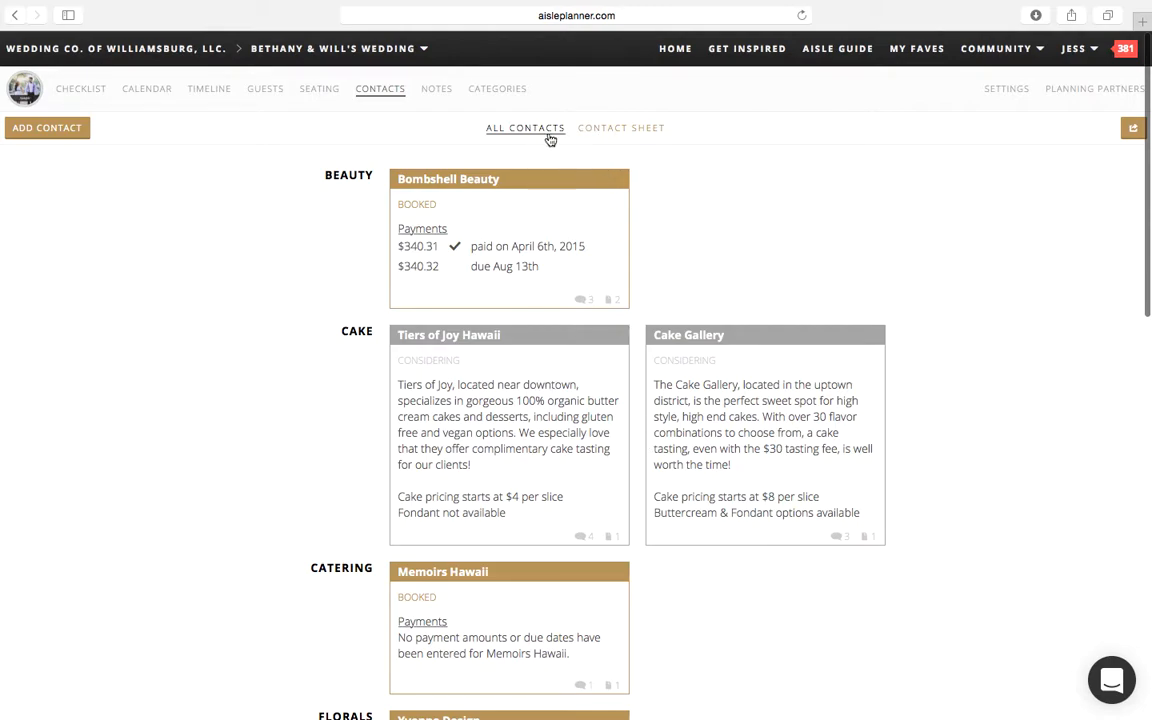
Step: Review the contact sheet and its PDF download options, and go back to the overview of all contacts
left_click(630, 137)
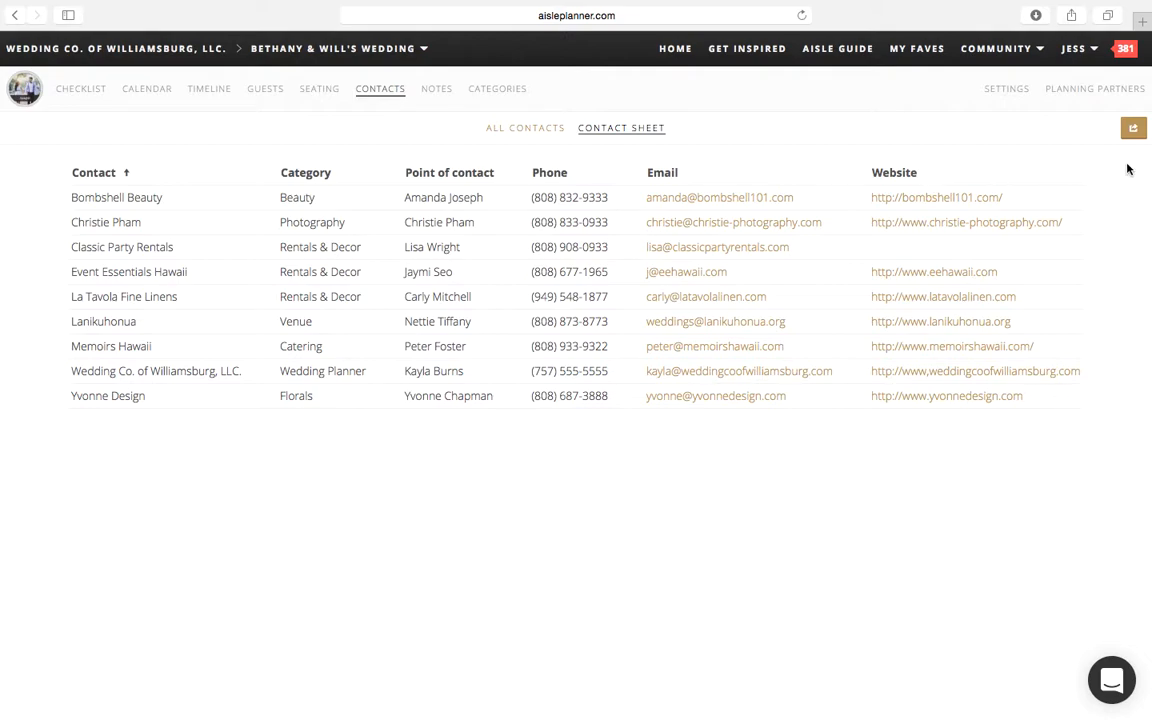
left_click(1133, 128)
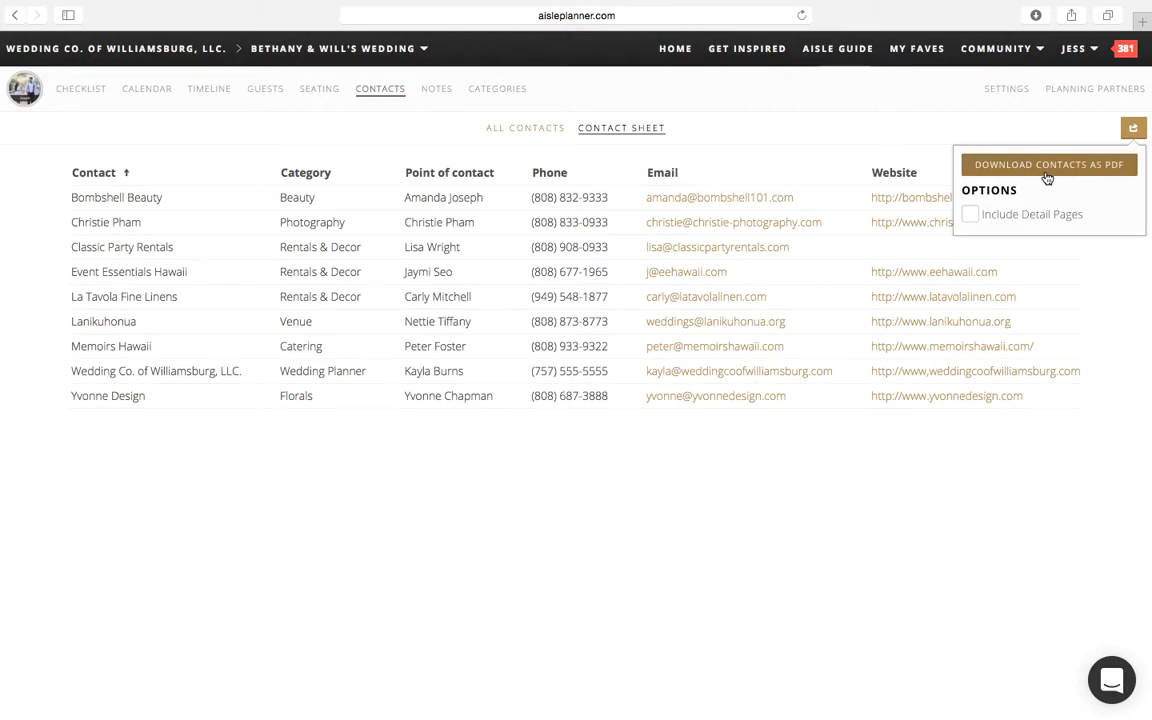
left_click(838, 147)
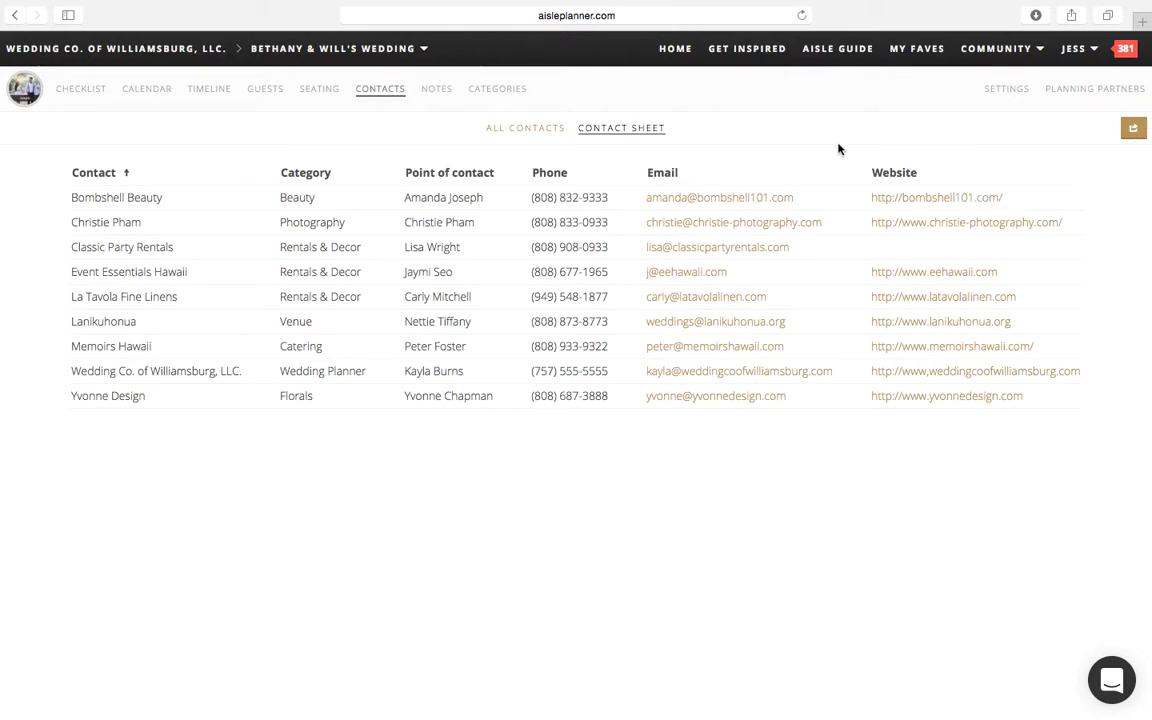
left_click(534, 132)
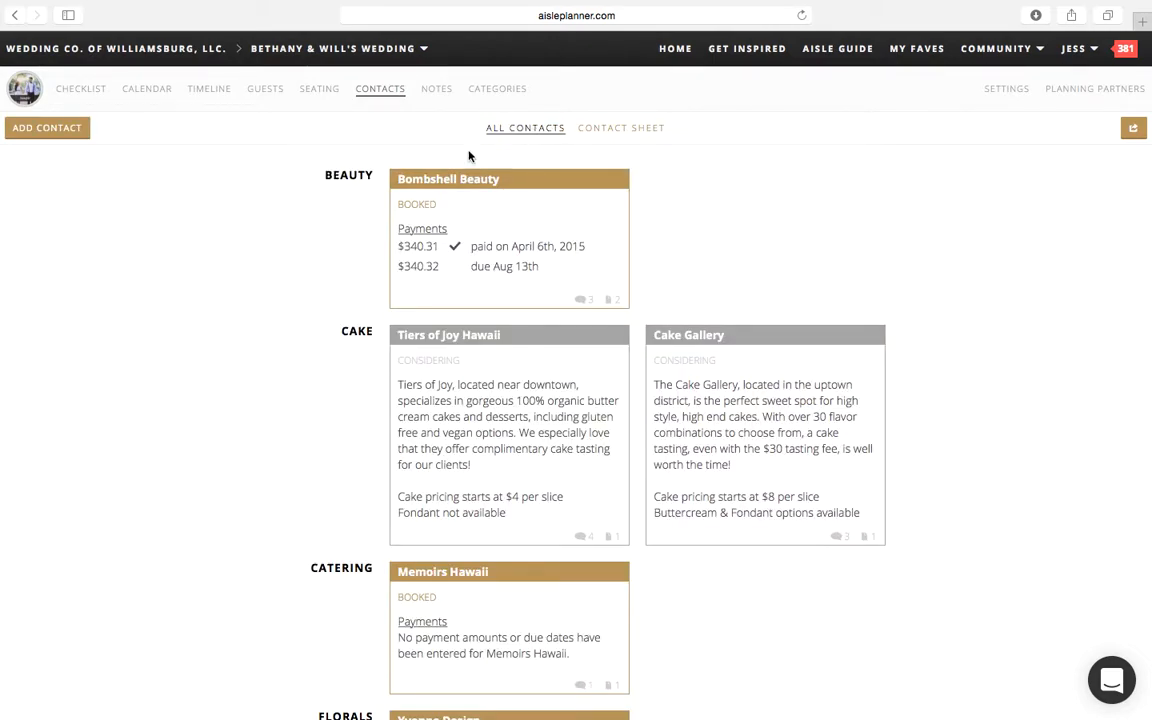
scroll(298, 460, "down", 10)
scroll(300, 455, "up", 10)
Step: Open the wedding's notes, read through the Packing List note and return to the notes overview
left_click(440, 95)
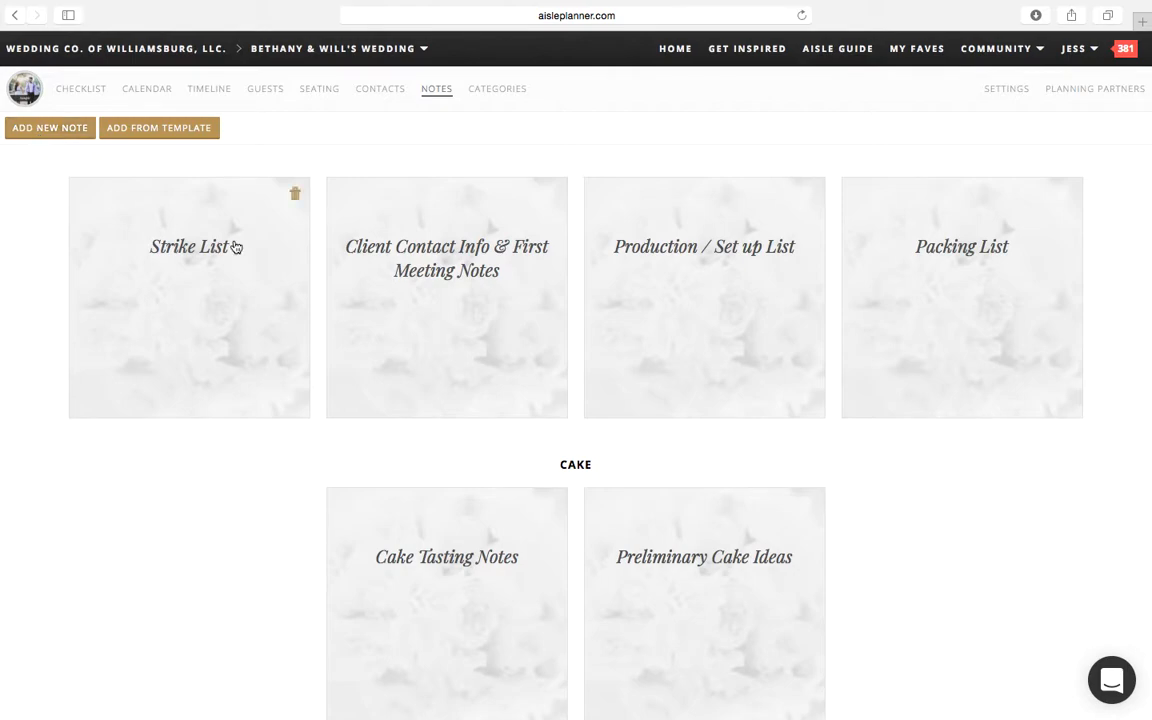
left_click(891, 337)
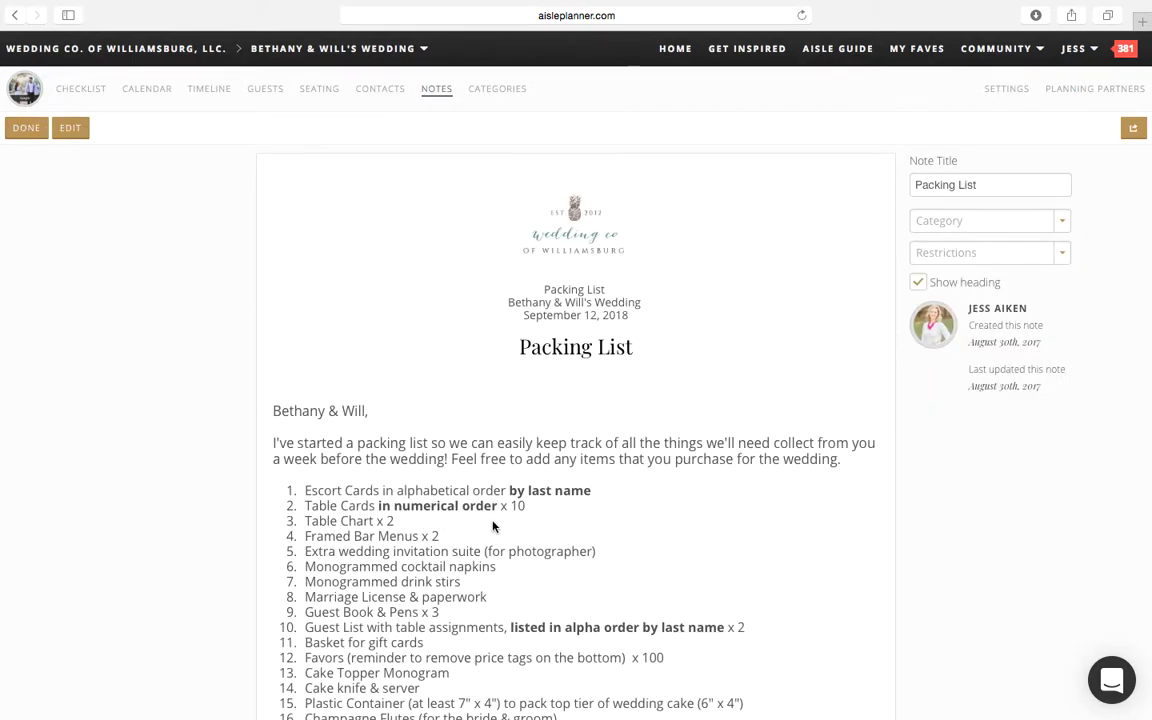
scroll(492, 525, "down", 4)
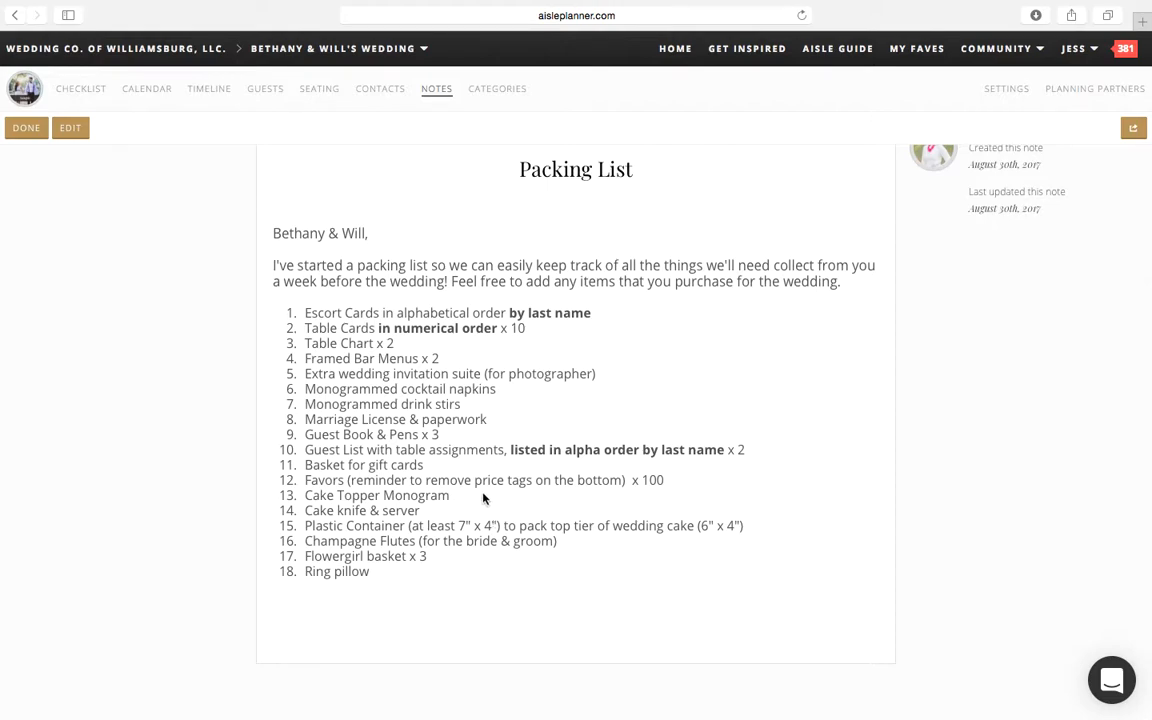
scroll(404, 355, "up", 4)
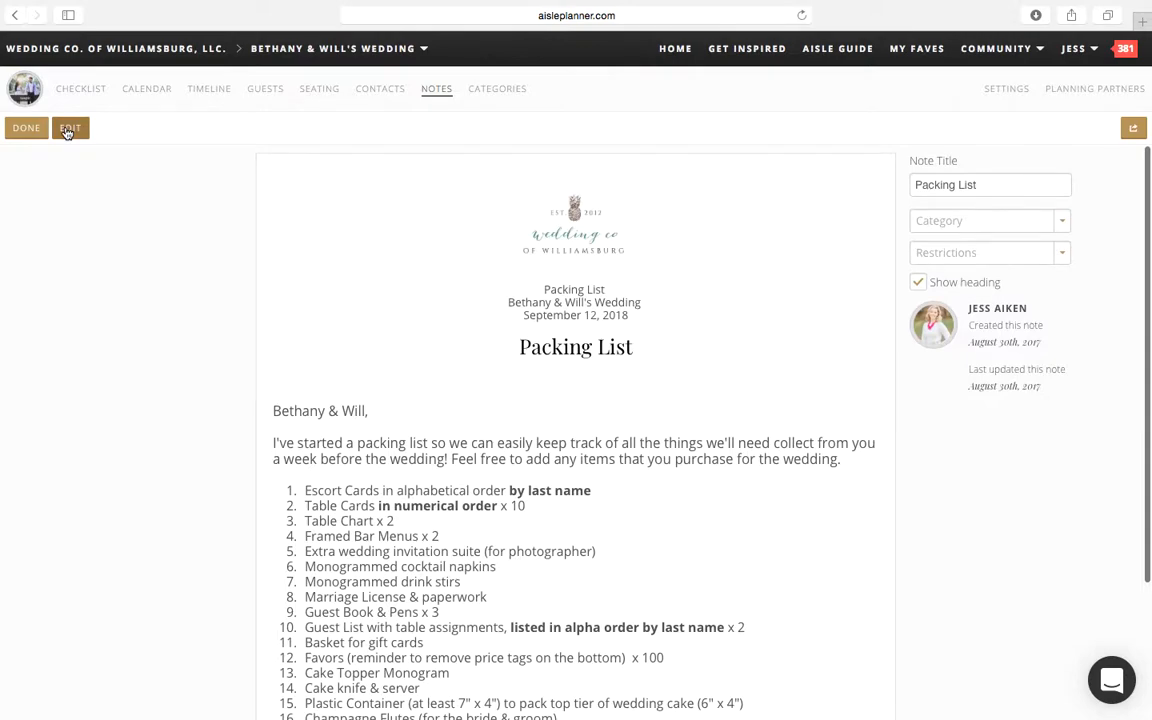
left_click(435, 90)
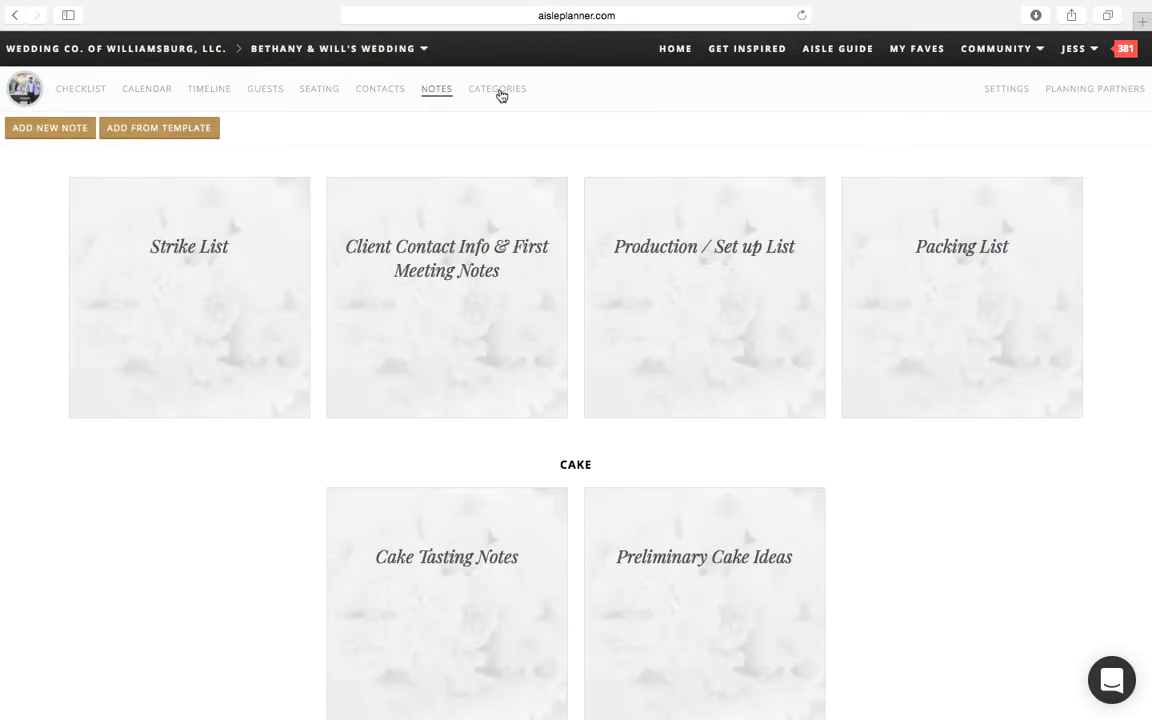
Step: Edit the Packing List note to add "Bar signage" as item 19 at the end of the list, and save it
left_click(922, 305)
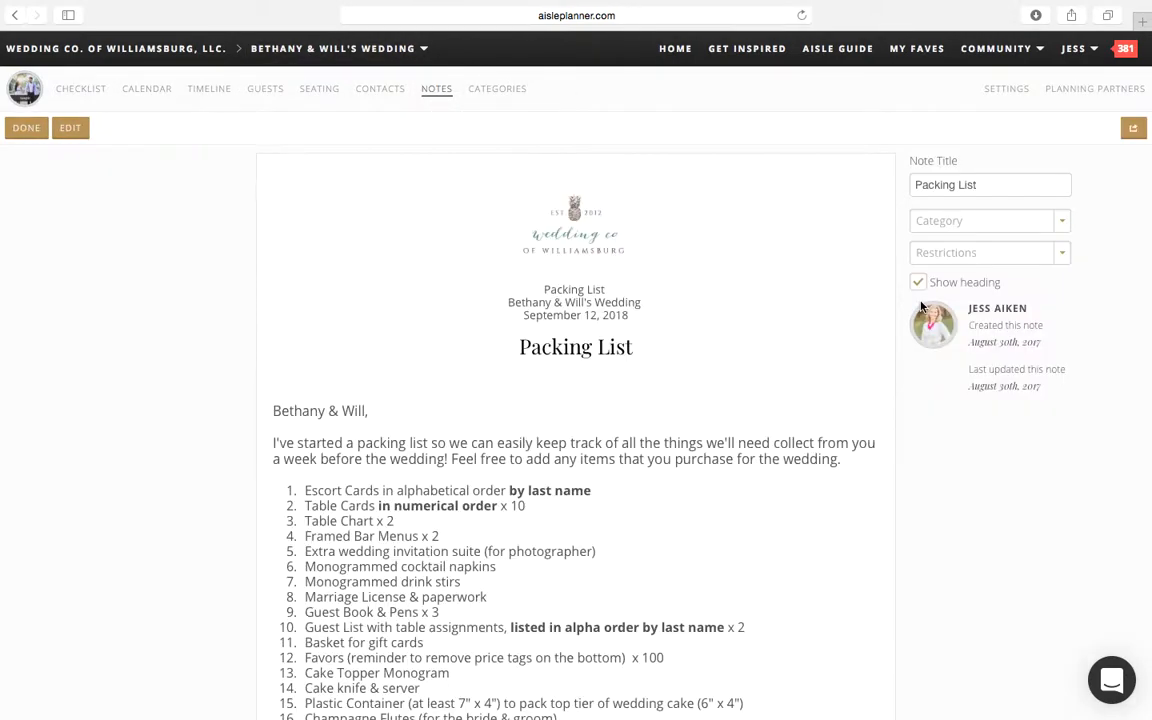
left_click(71, 129)
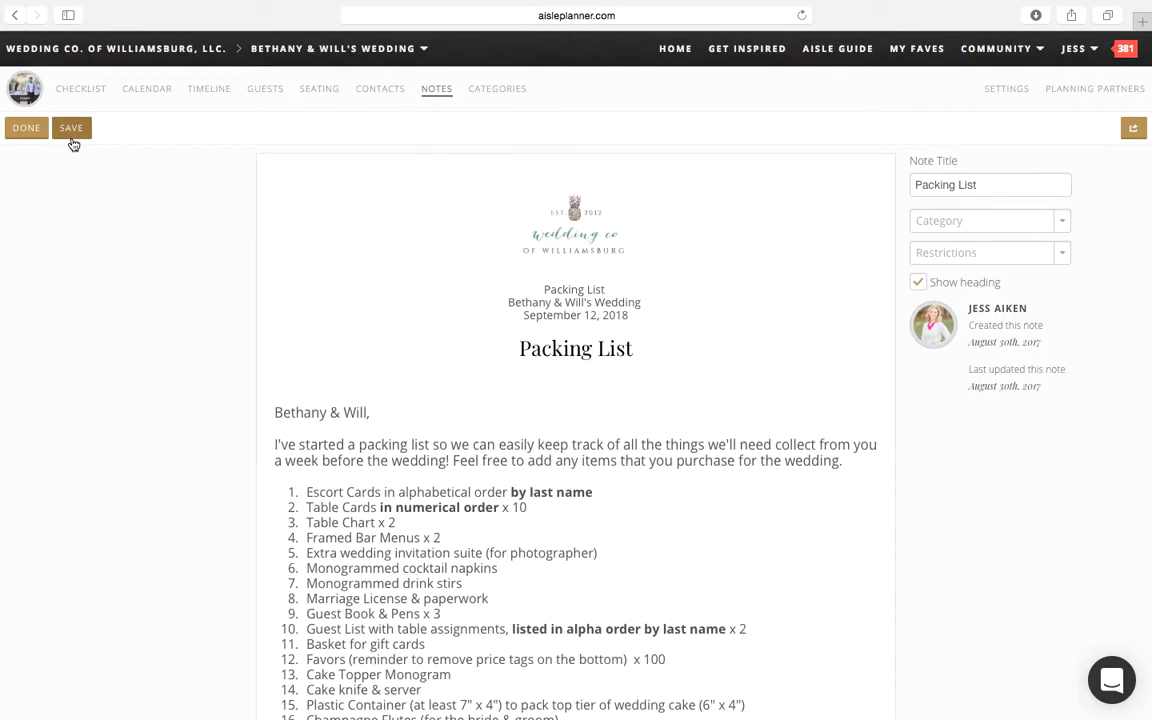
scroll(385, 505, "down", 3)
left_click(390, 577)
key("Return")
type("29.")
key("BackSpace")
key("BackSpace")
key("BackSpace")
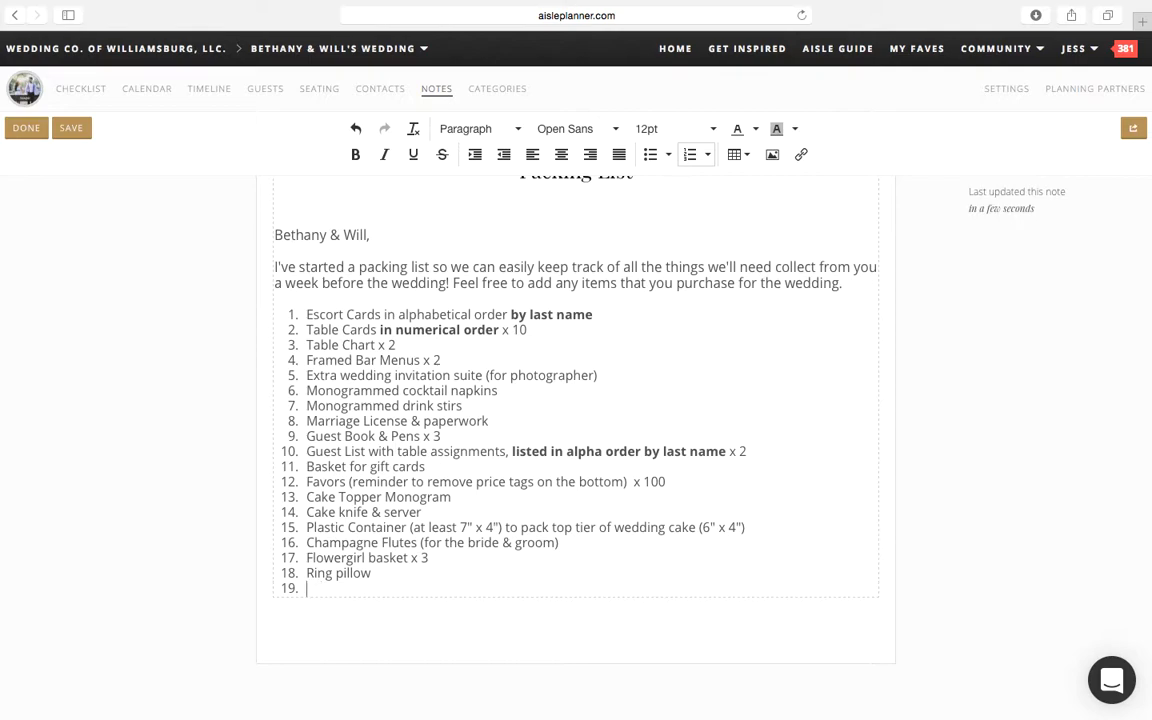
type("G")
key("BackSpace")
type("Bar signage")
left_click(190, 525)
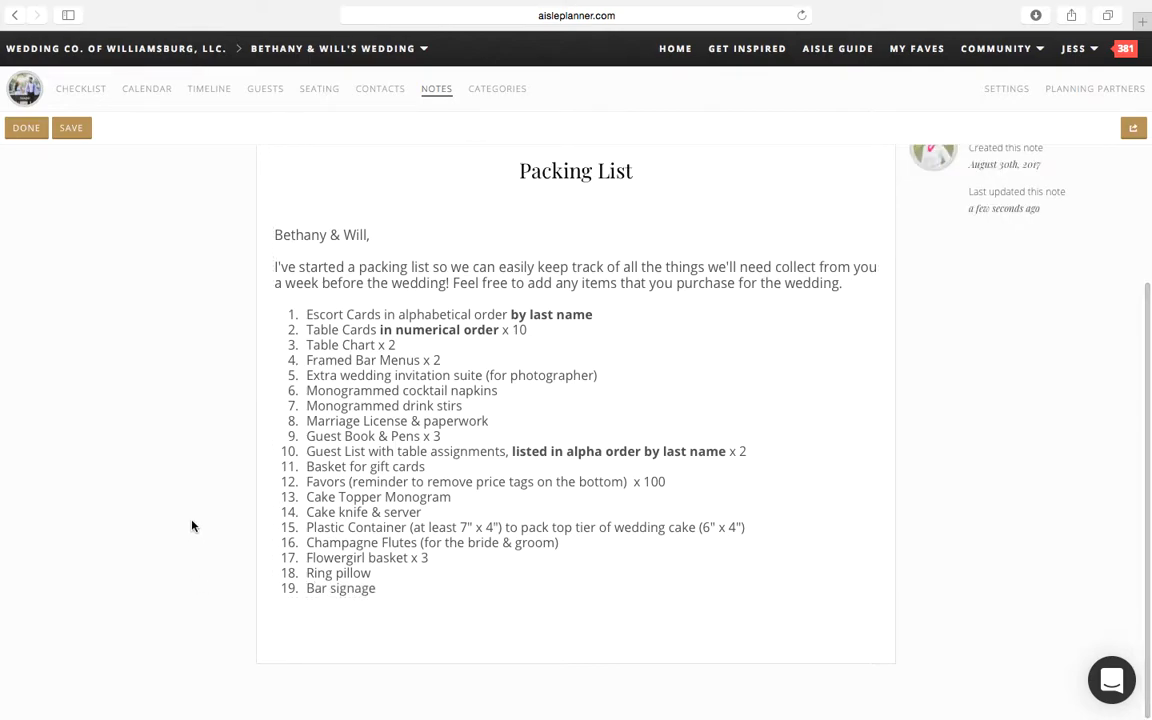
scroll(193, 525, "up", 3)
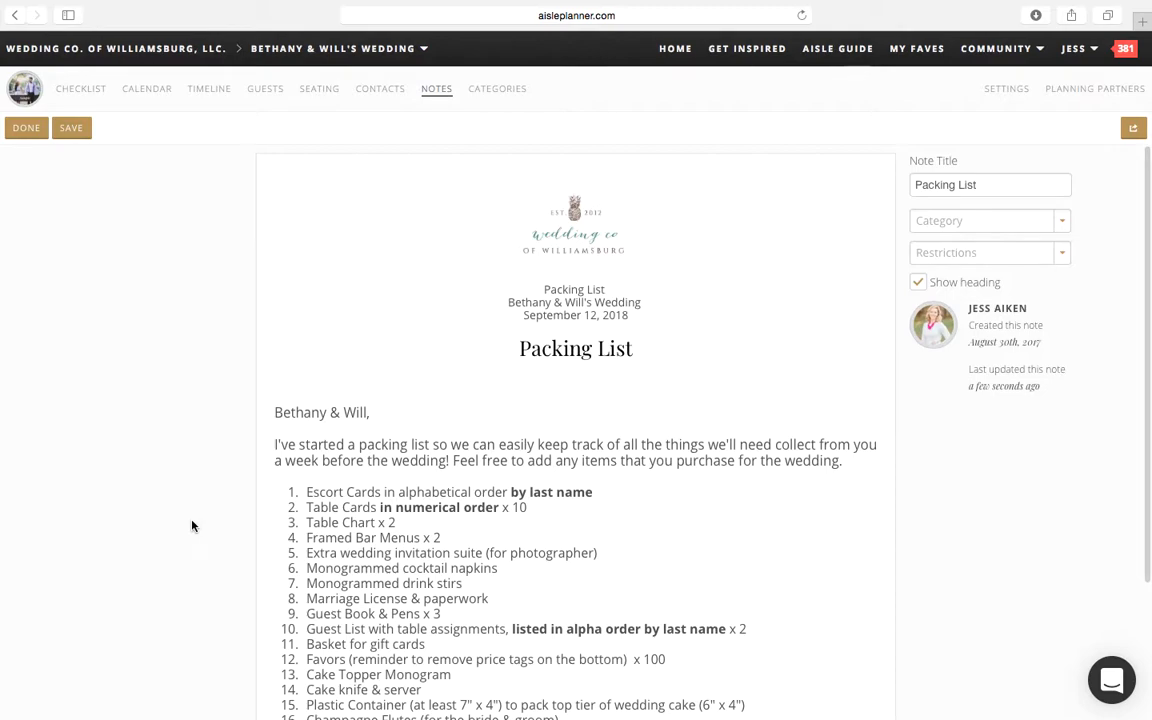
left_click(71, 134)
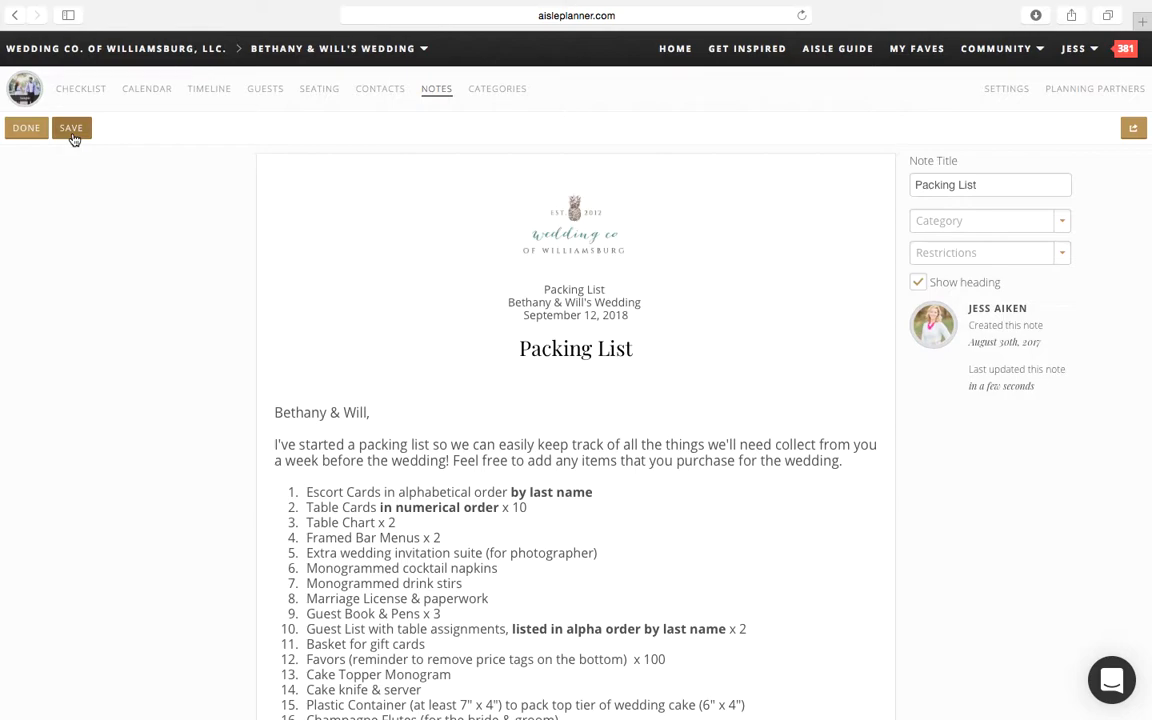
left_click(72, 137)
Step: Assign the Packing List note to the Wedding Planner category and finish editing it
left_click(987, 228)
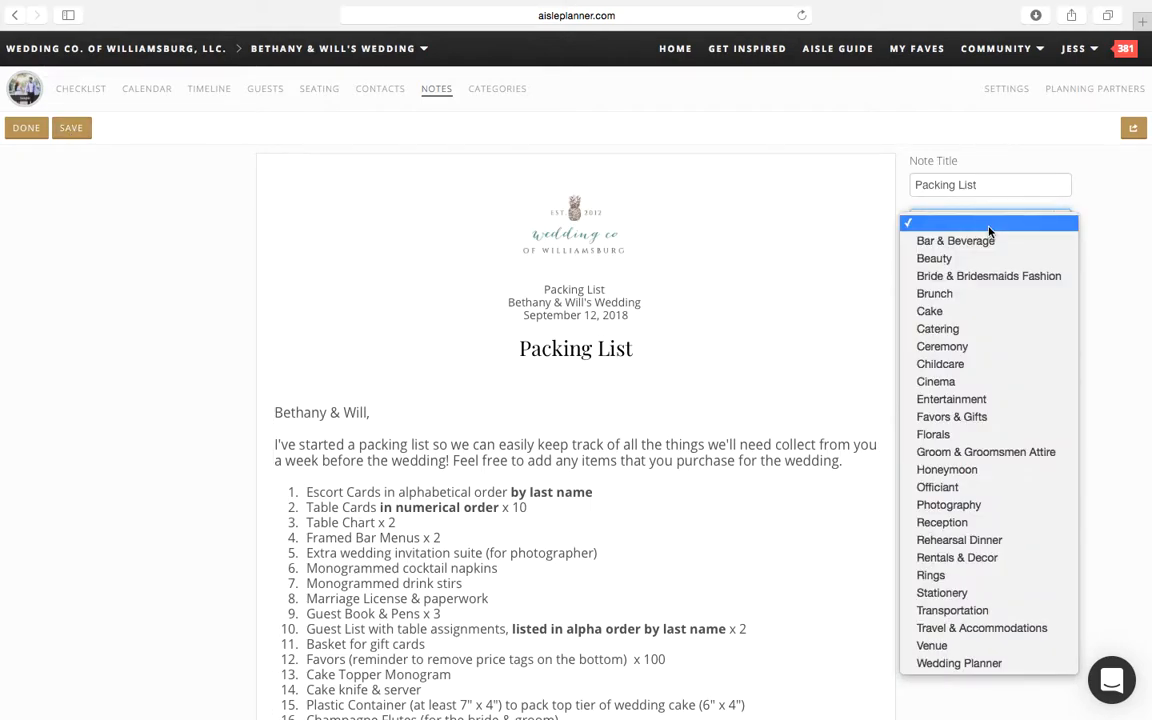
left_click(998, 662)
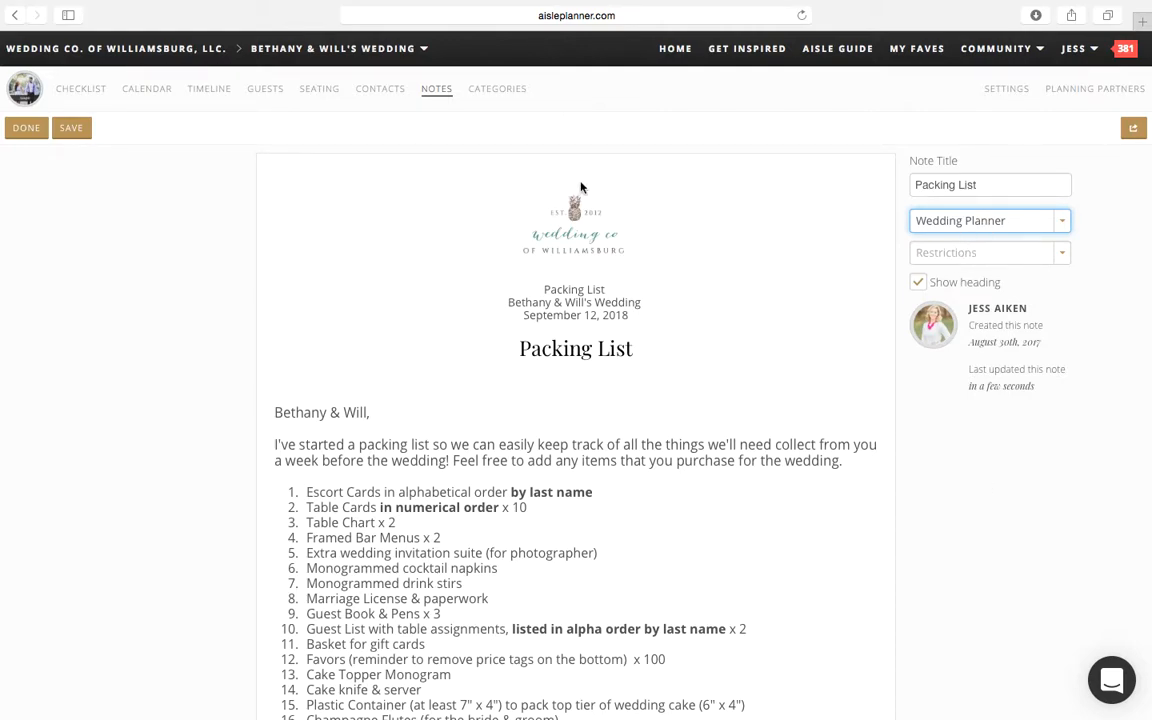
left_click(19, 134)
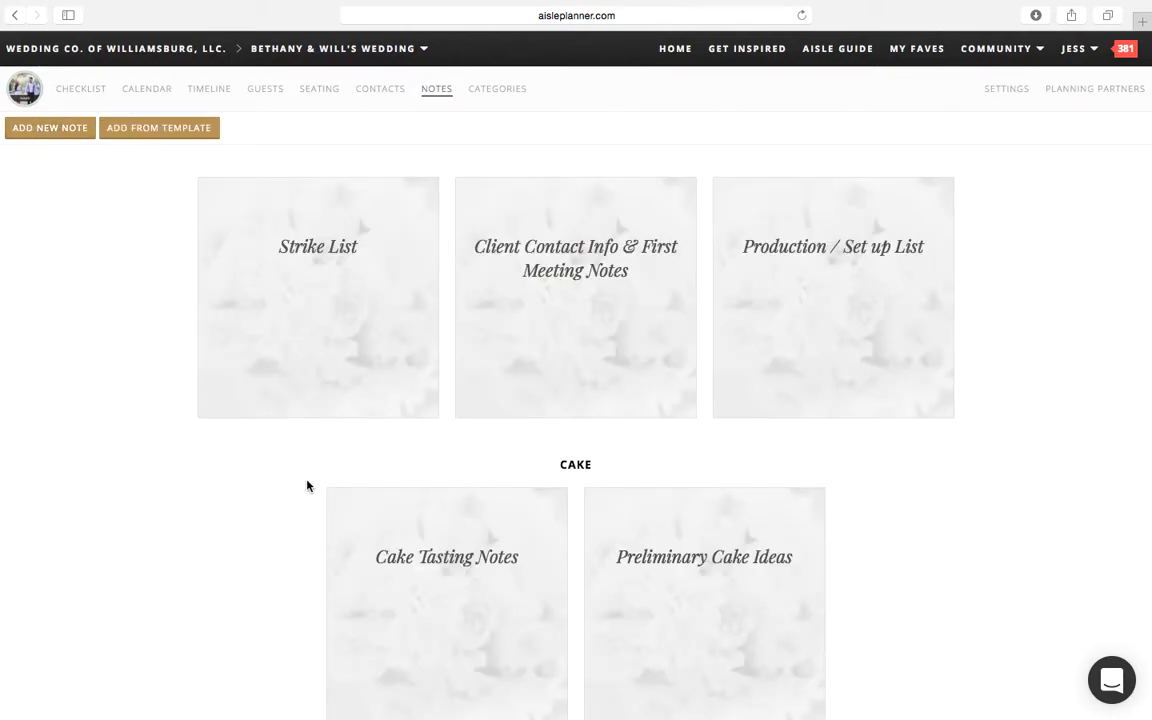
Step: Find the Cake Tasting Notes in the Cake category and read through the note
scroll(316, 486, "down", 5)
scroll(304, 485, "down", 1)
scroll(303, 483, "up", 3)
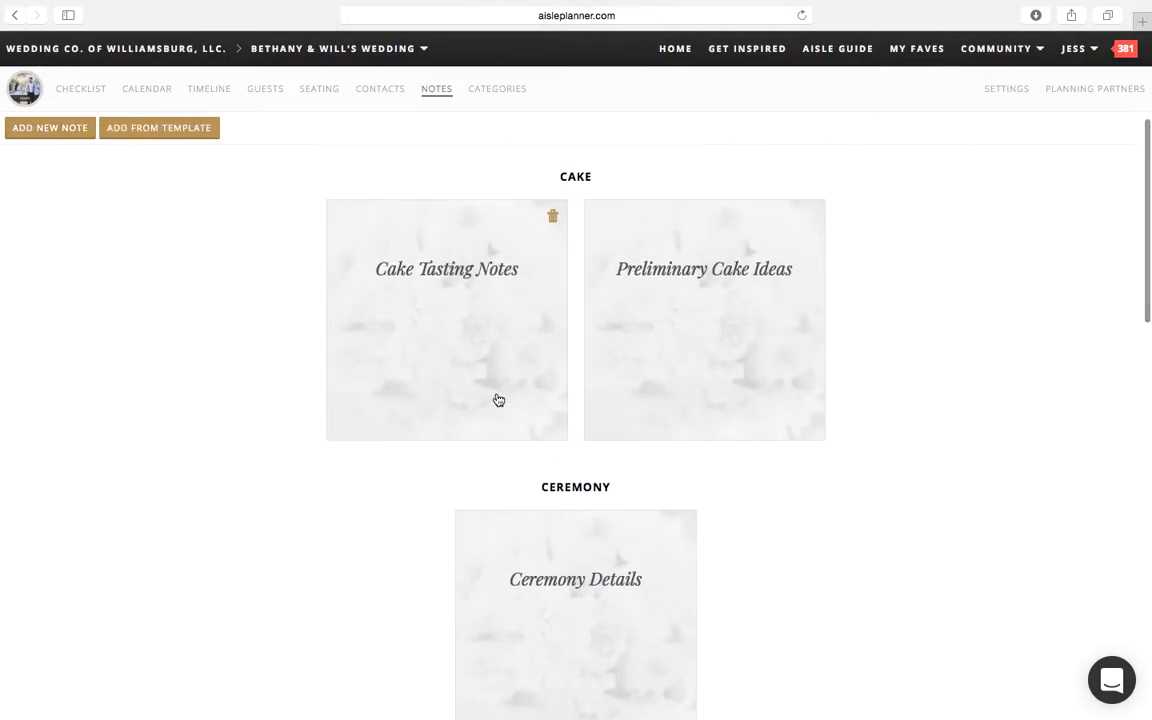
left_click(488, 402)
scroll(468, 571, "down", 3)
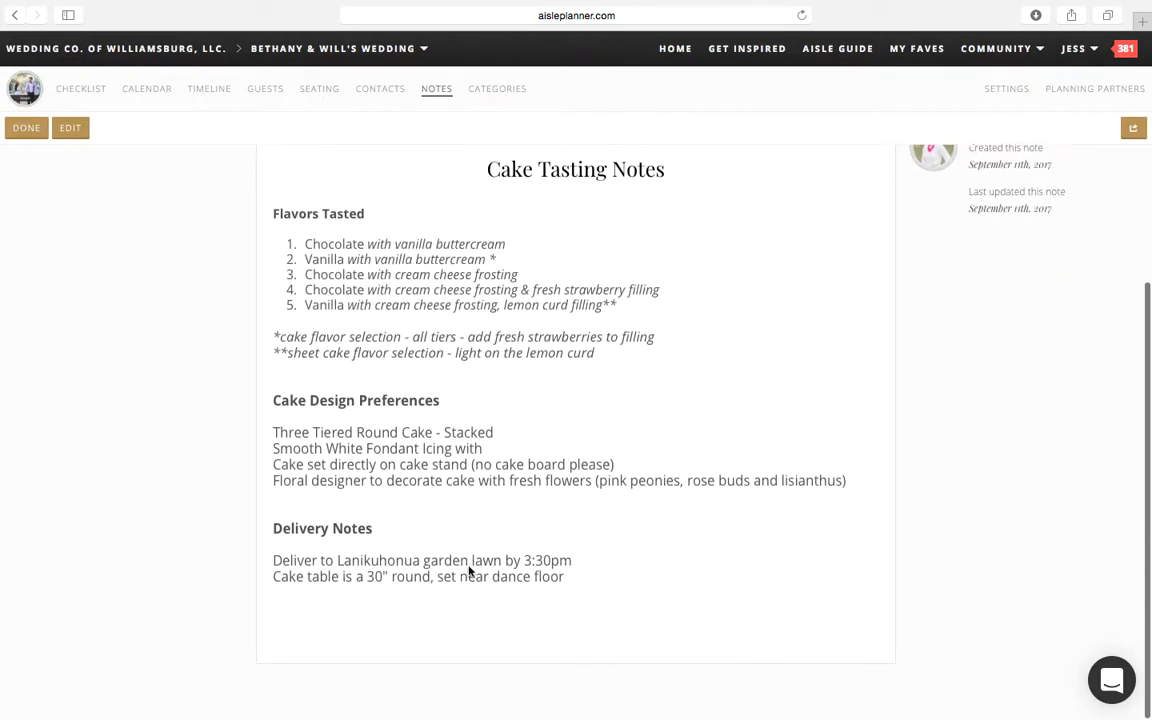
Step: Review the flavor, design and delivery sections of the Cake Tasting Notes again and return to the notes overview
scroll(468, 571, "up", 3)
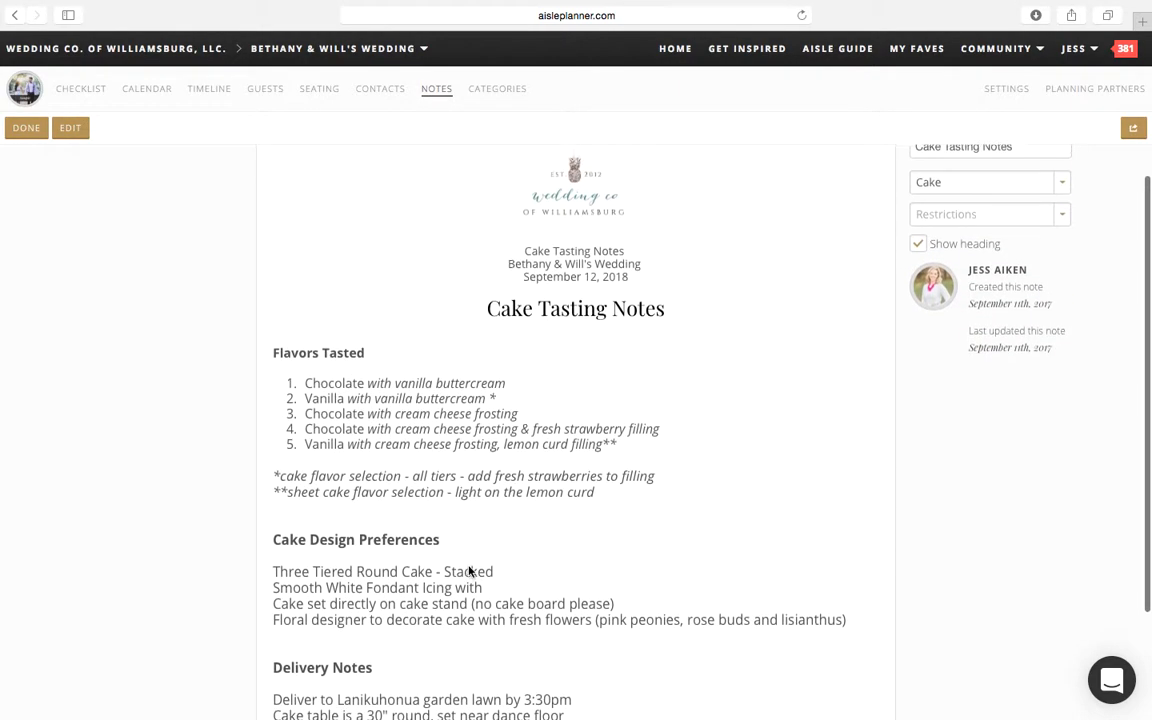
scroll(468, 571, "down", 3)
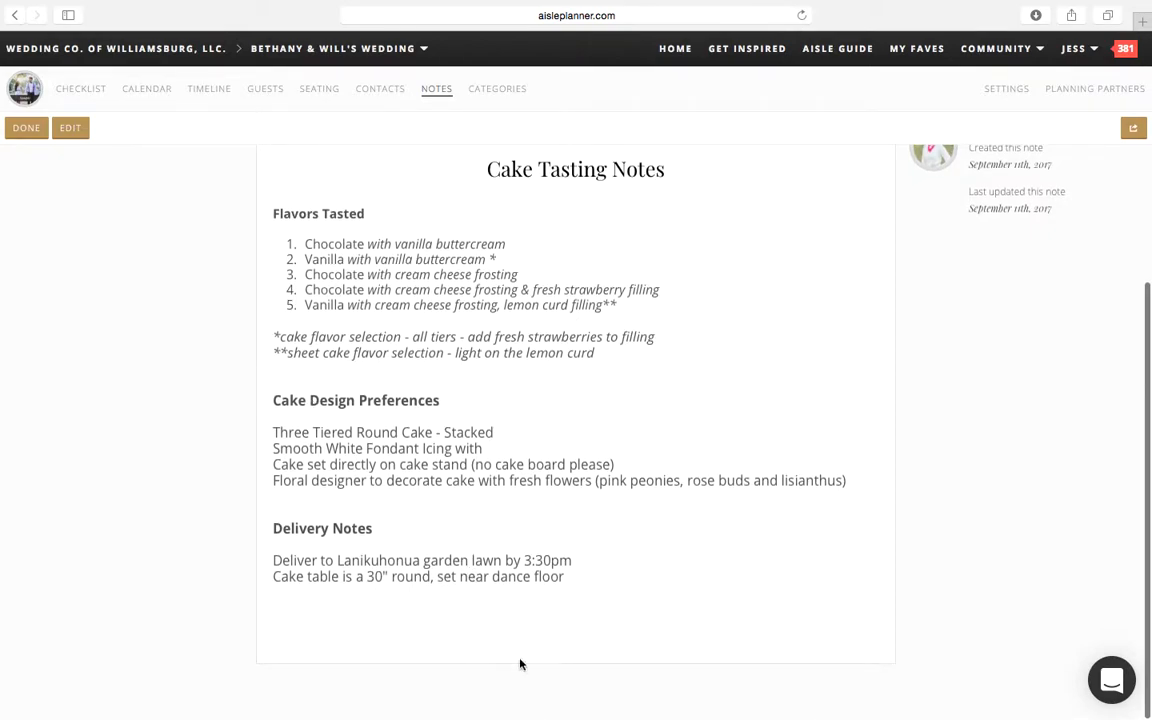
scroll(510, 420, "up", 3)
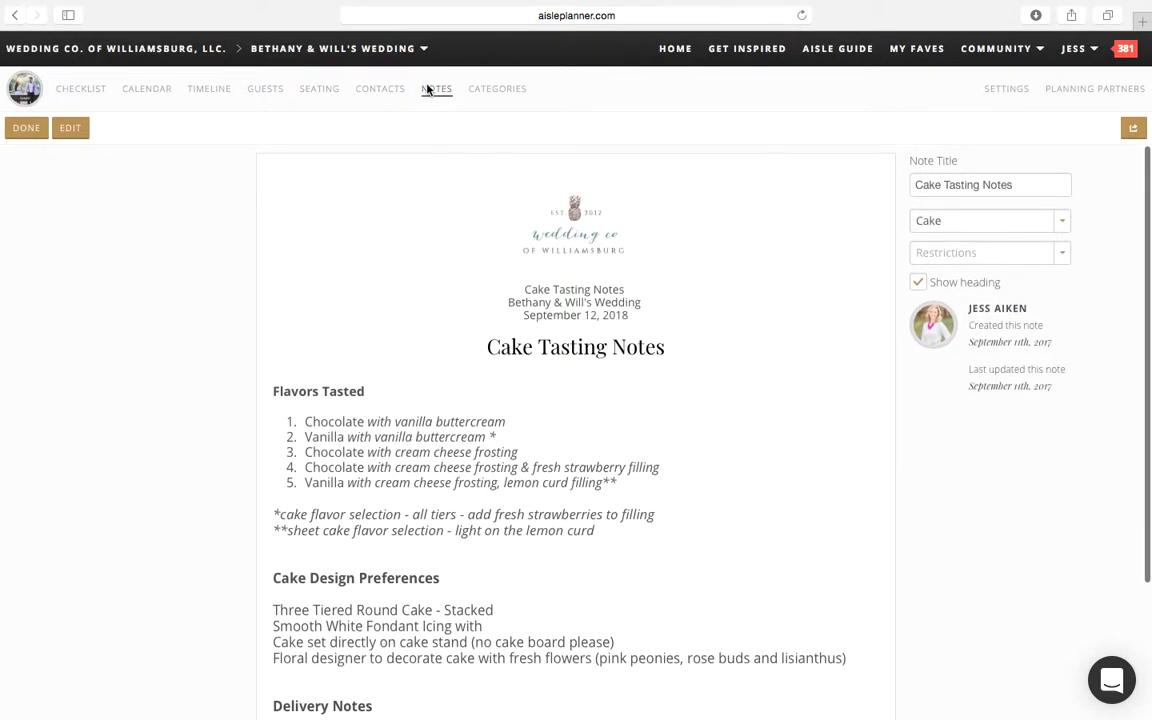
left_click(428, 90)
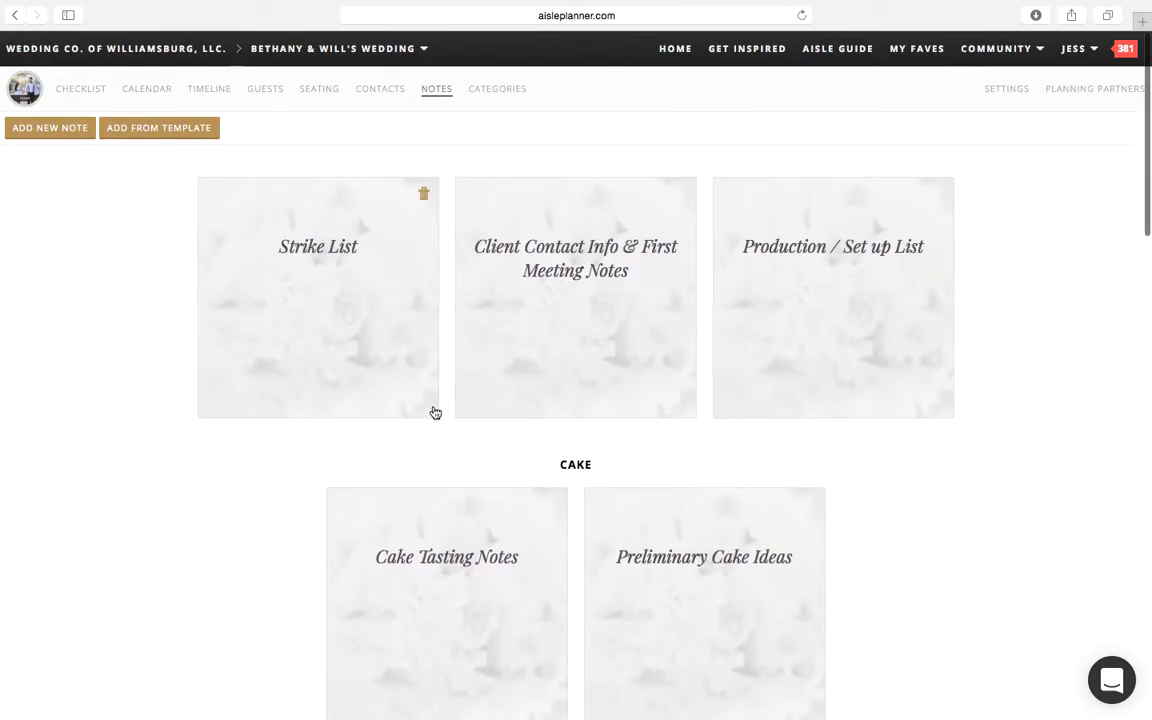
Step: Open the Florals category and look through its checklist, note and booked vendor
left_click(489, 106)
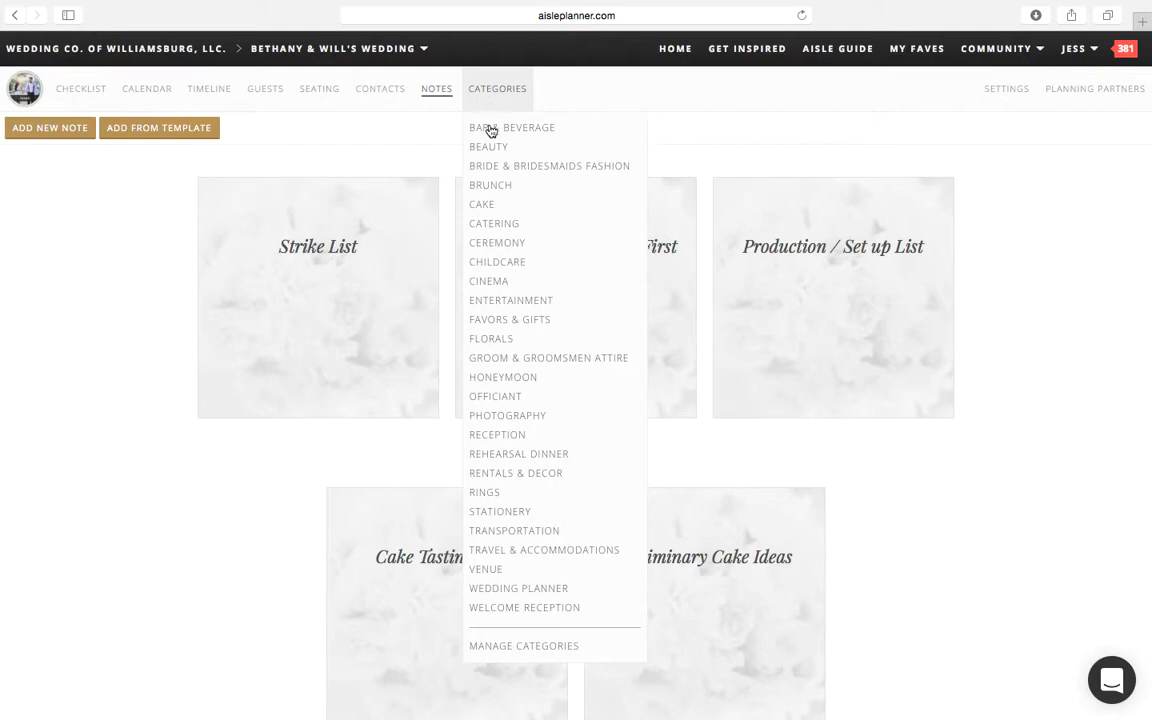
left_click(484, 340)
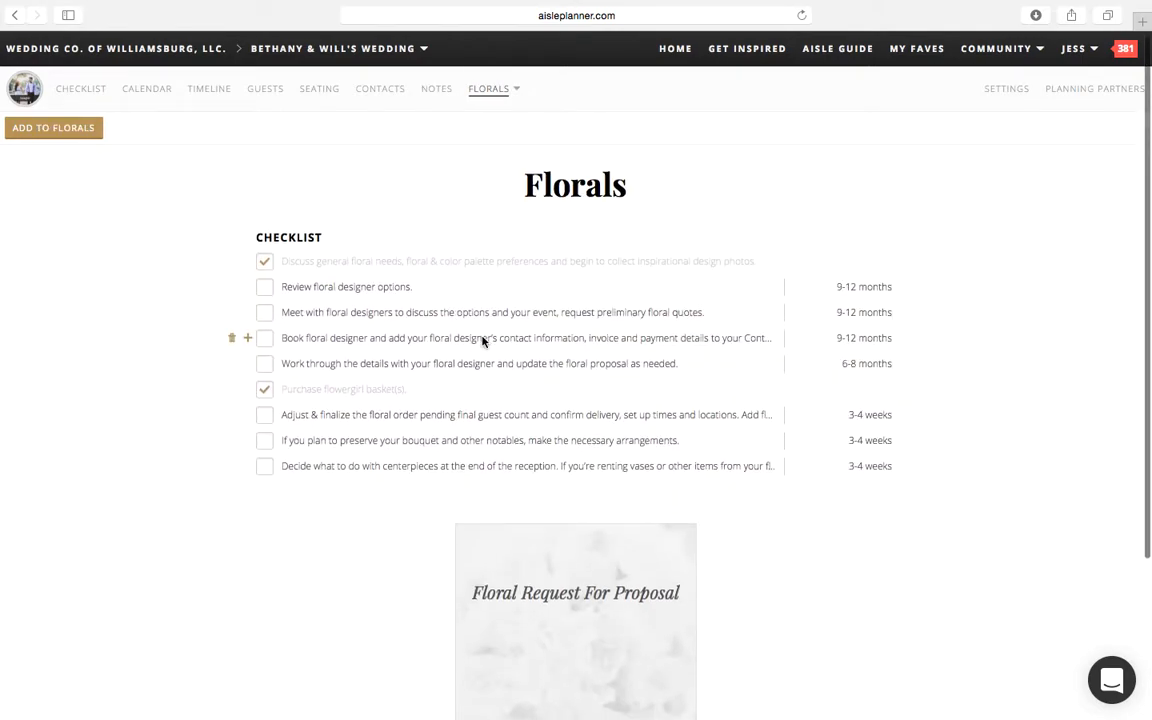
scroll(482, 340, "down", 2)
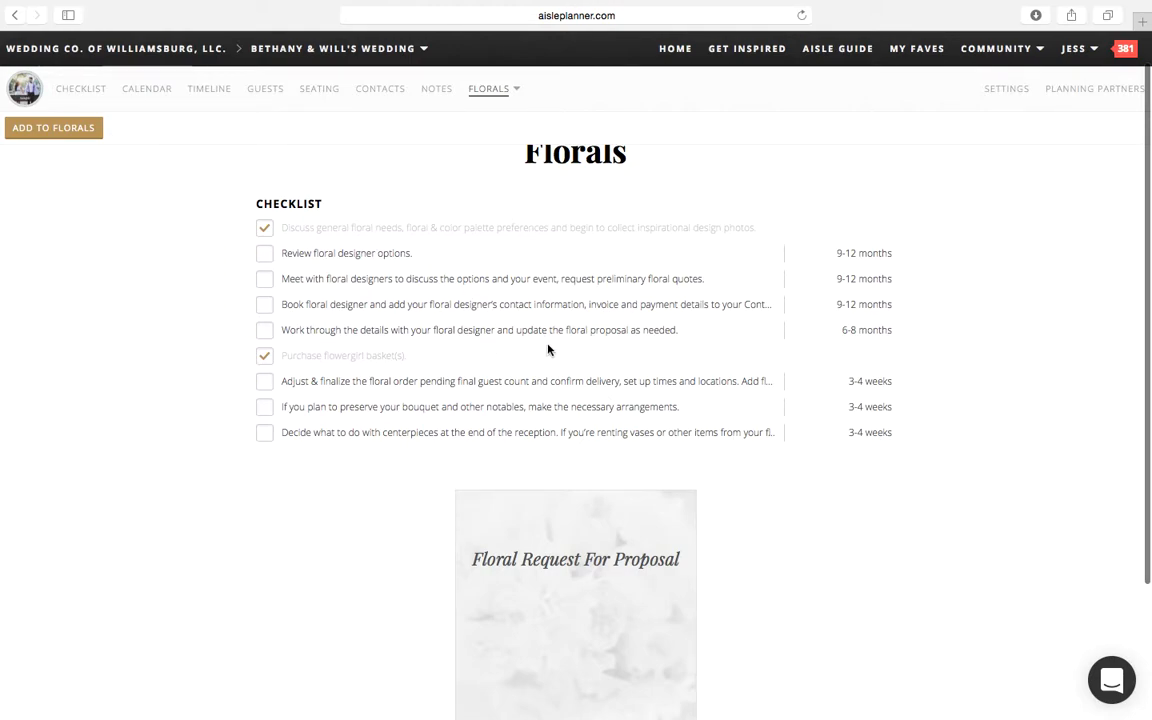
scroll(436, 348, "down", 4)
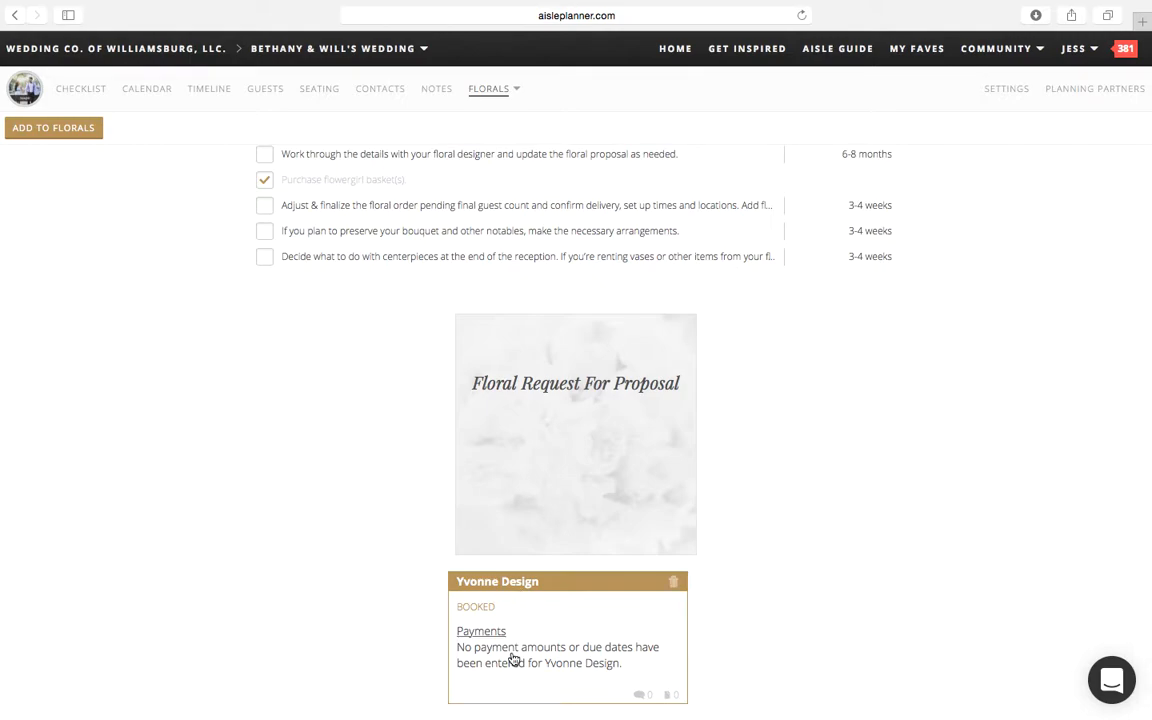
Step: Open the Floral Request For Proposal note and read through it to the end
left_click(565, 339)
scroll(627, 376, "down", 3)
scroll(627, 376, "down", 10)
scroll(627, 376, "up", 12)
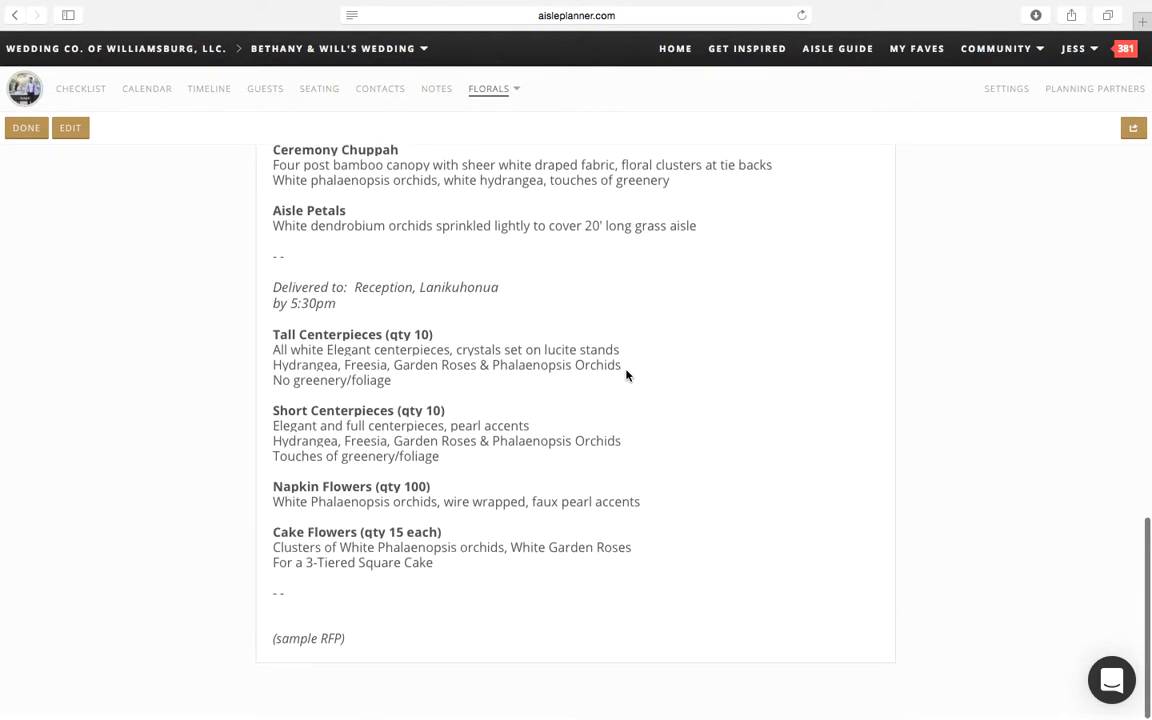
scroll(627, 376, "down", 1)
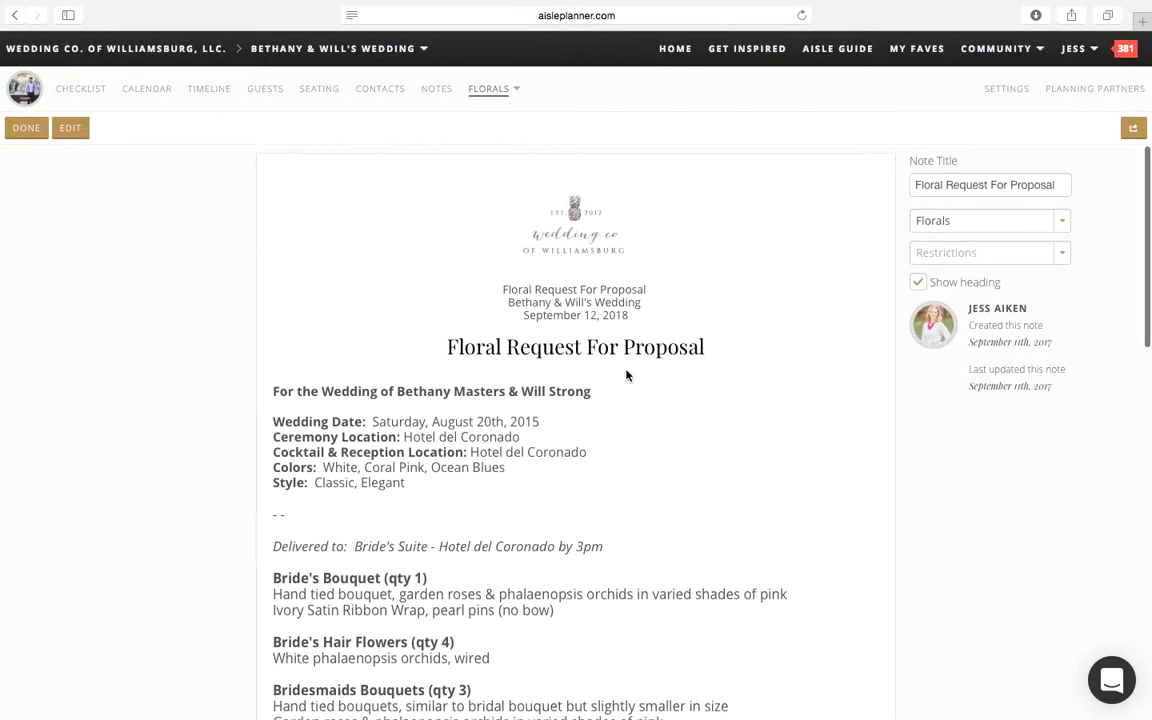
Step: View the Beauty category's checklist and return to the wedding's dashboard
left_click(500, 110)
left_click(510, 148)
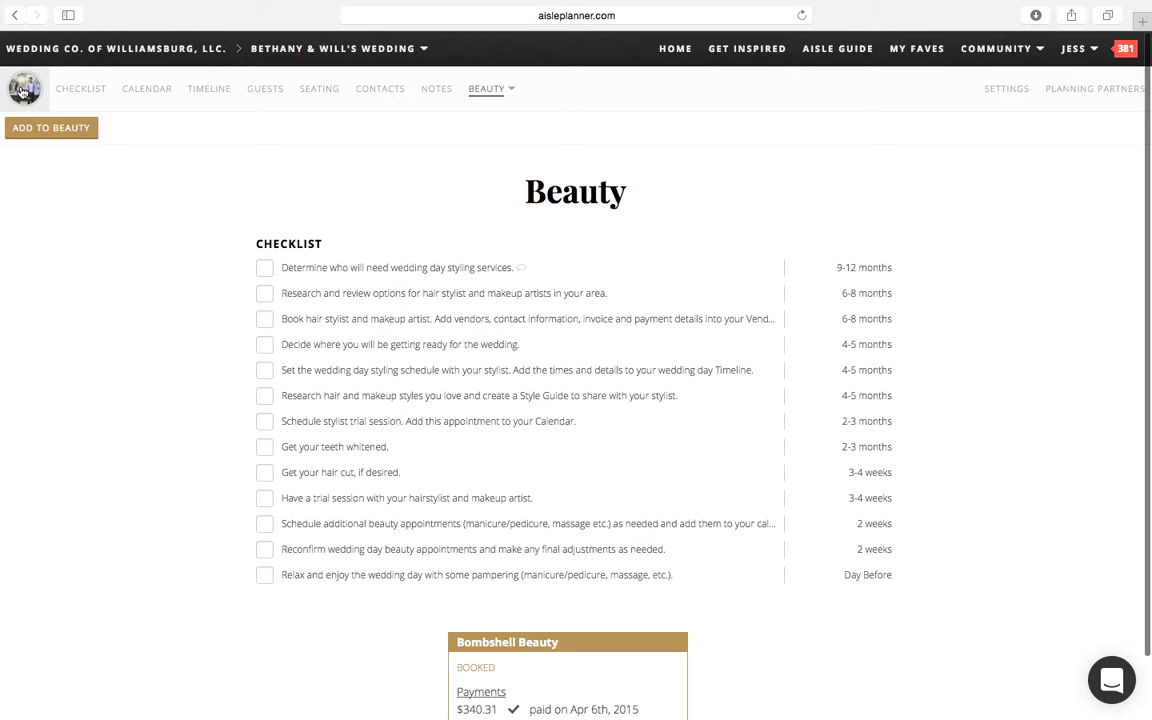
left_click(22, 91)
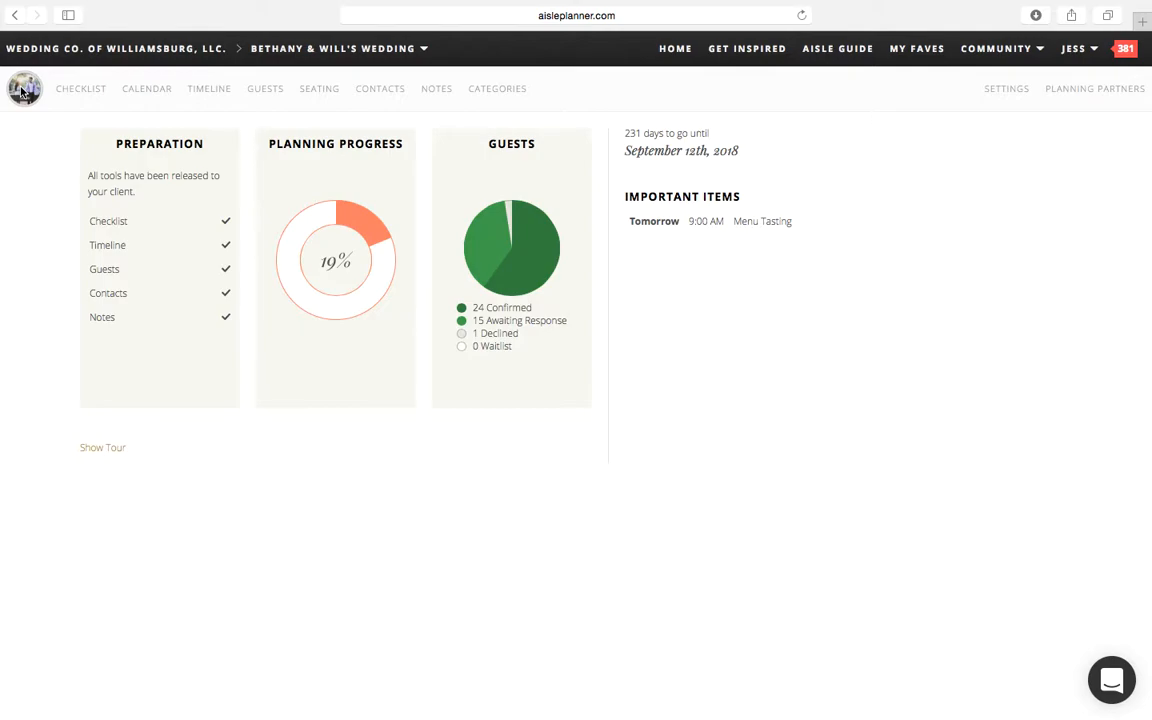
Step: Open the user settings and review the notification types in the user preferences
left_click(1079, 63)
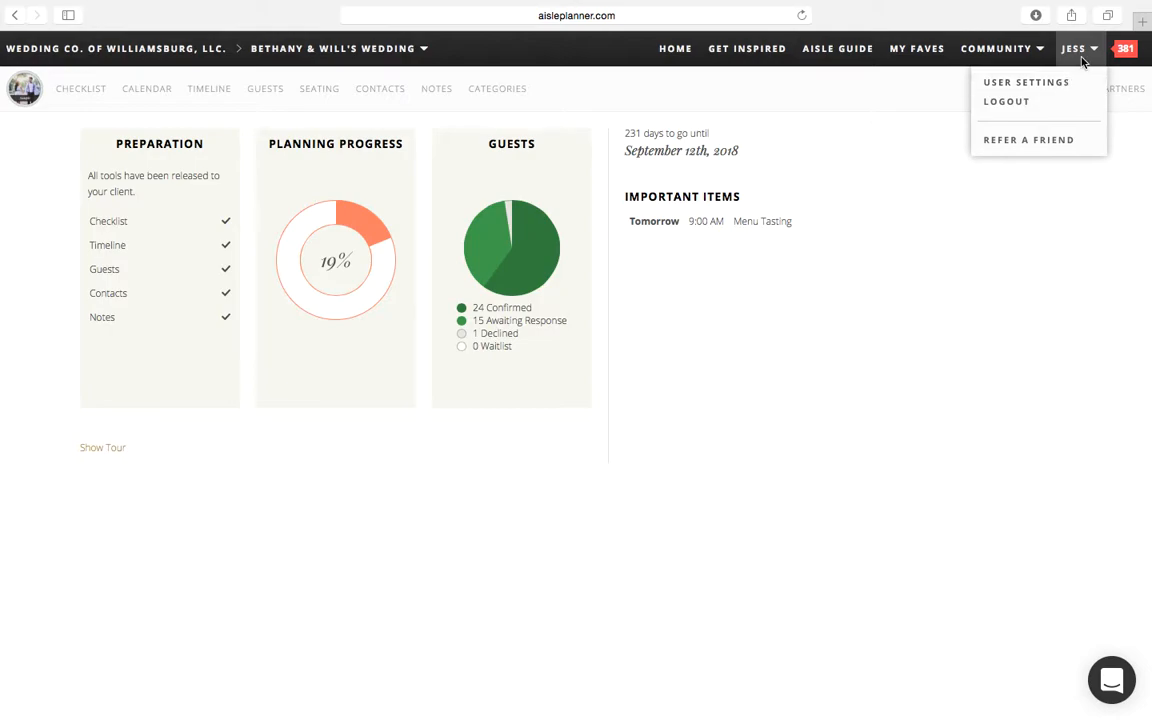
left_click(1053, 86)
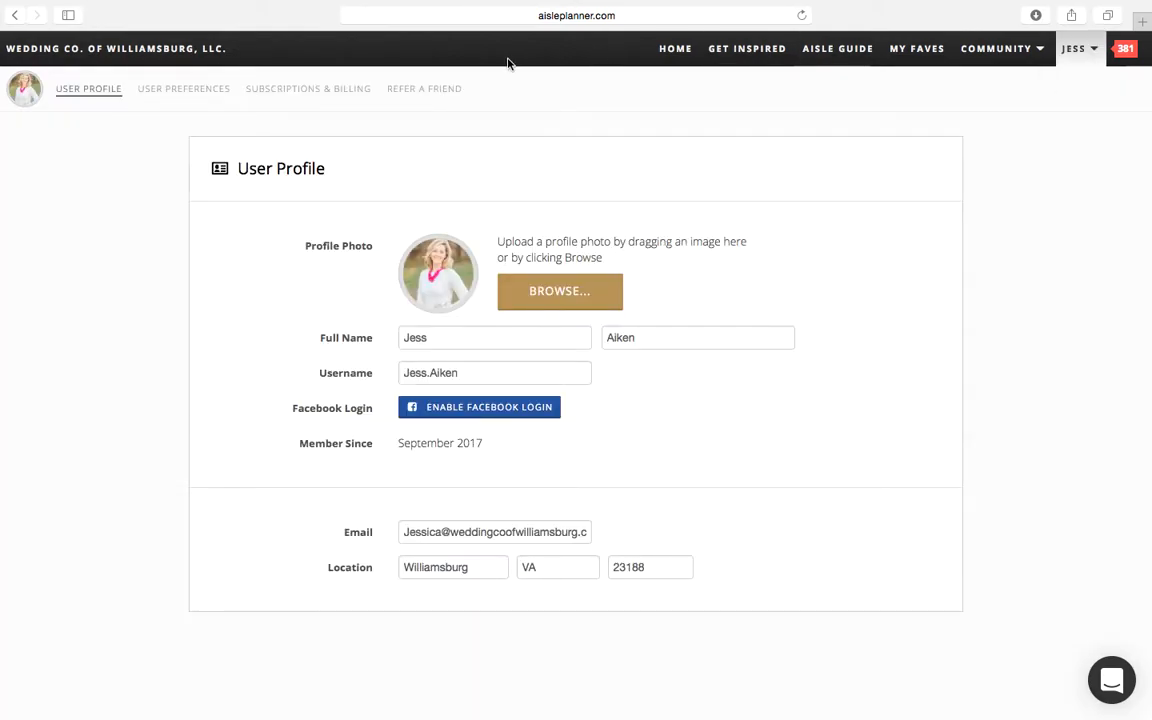
left_click(208, 107)
scroll(190, 584, "down", 2)
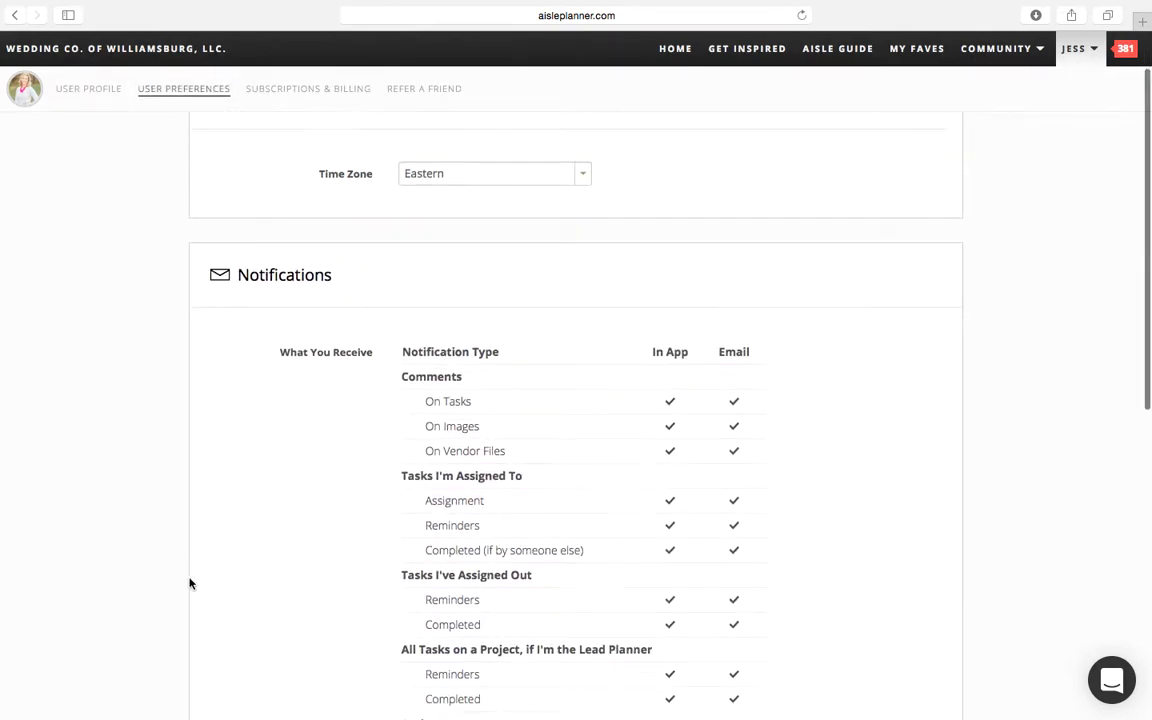
scroll(190, 584, "down", 3)
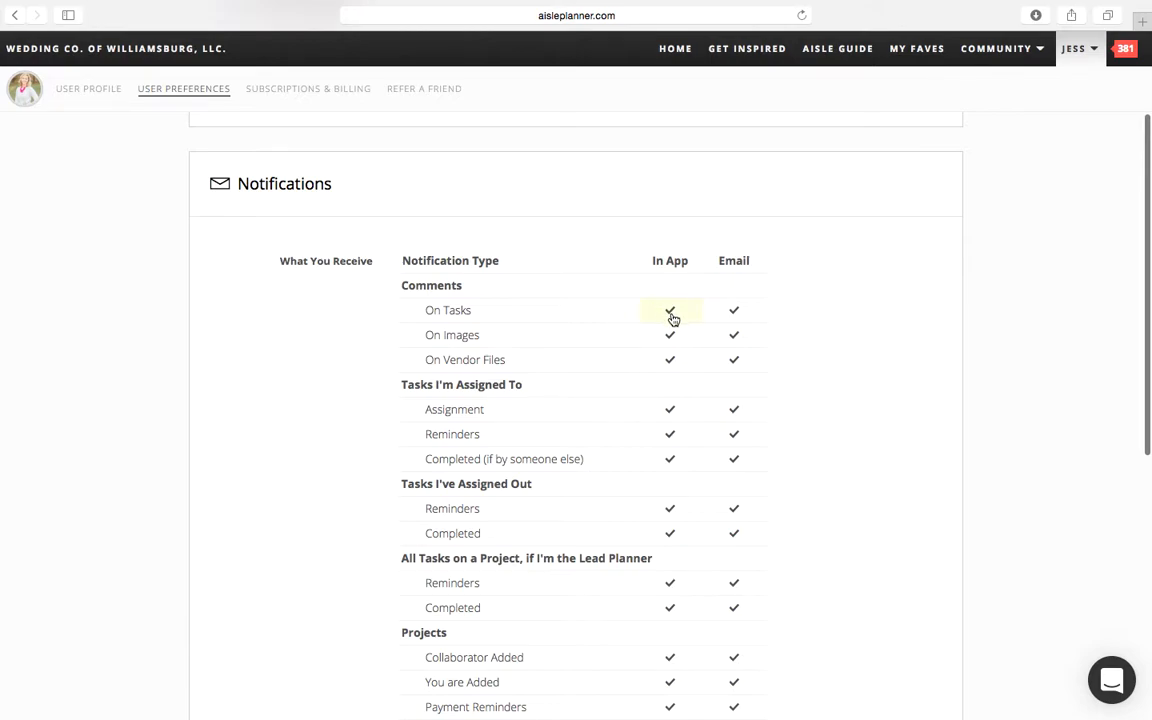
scroll(661, 528, "down", 5)
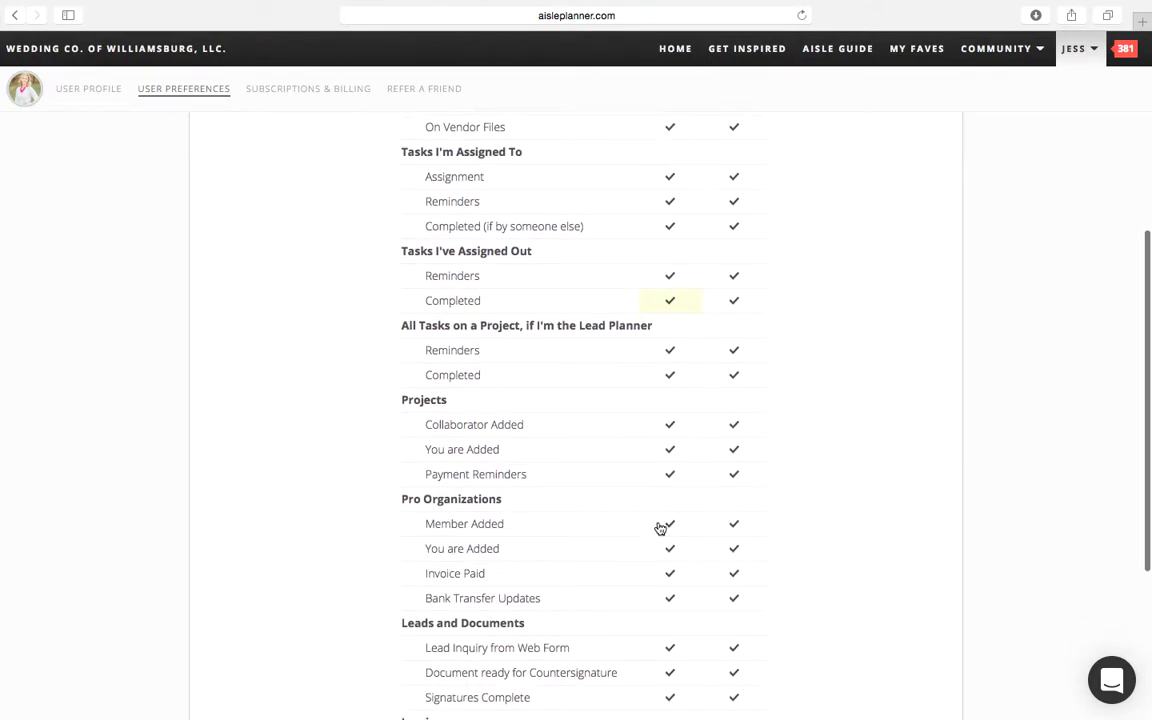
scroll(661, 528, "up", 10)
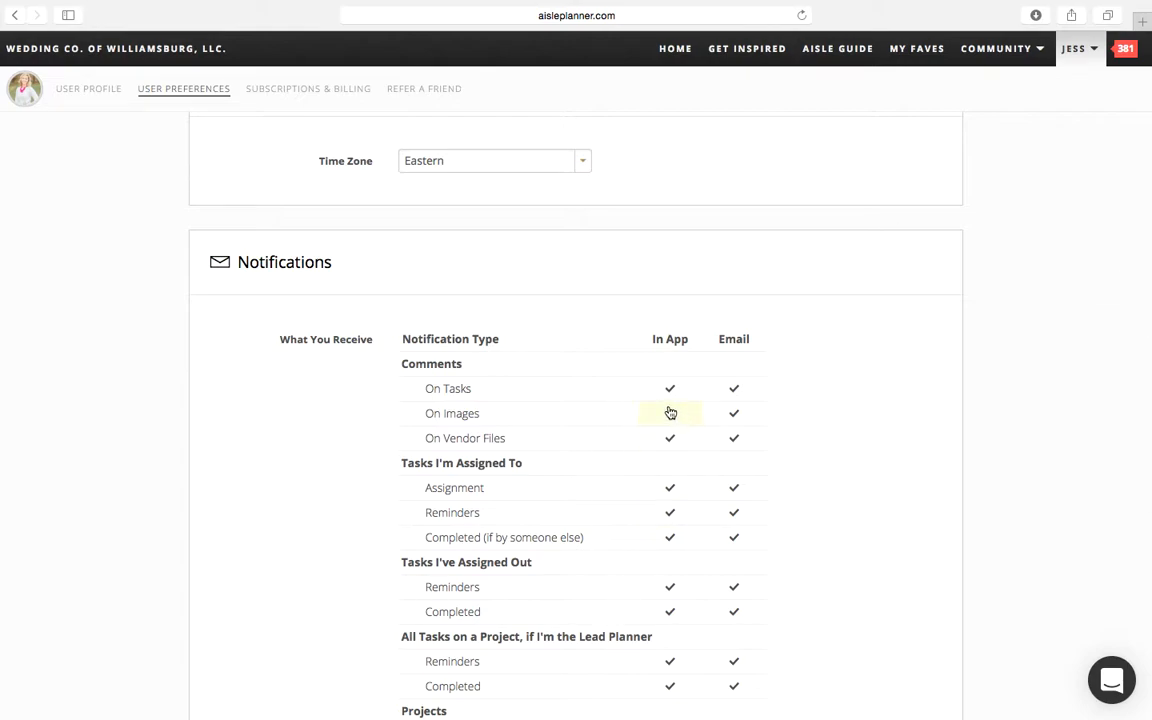
Step: Turn off email notifications for all types under Comments and Tasks I'm Assigned To
left_click(730, 395)
left_click(735, 417)
left_click(738, 440)
scroll(738, 440, "down", 2)
left_click(735, 415)
left_click(735, 440)
left_click(736, 462)
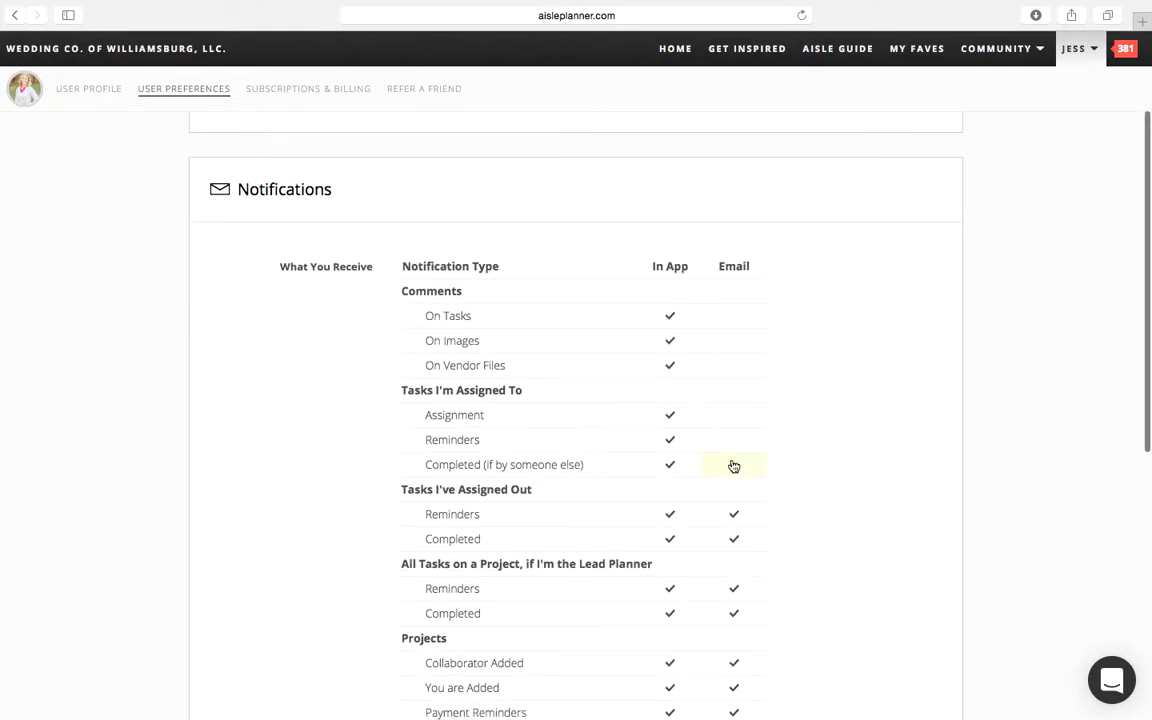
Step: Turn email notifications back on for the Comments and Tasks I'm Assigned To types
left_click(734, 317)
left_click(734, 342)
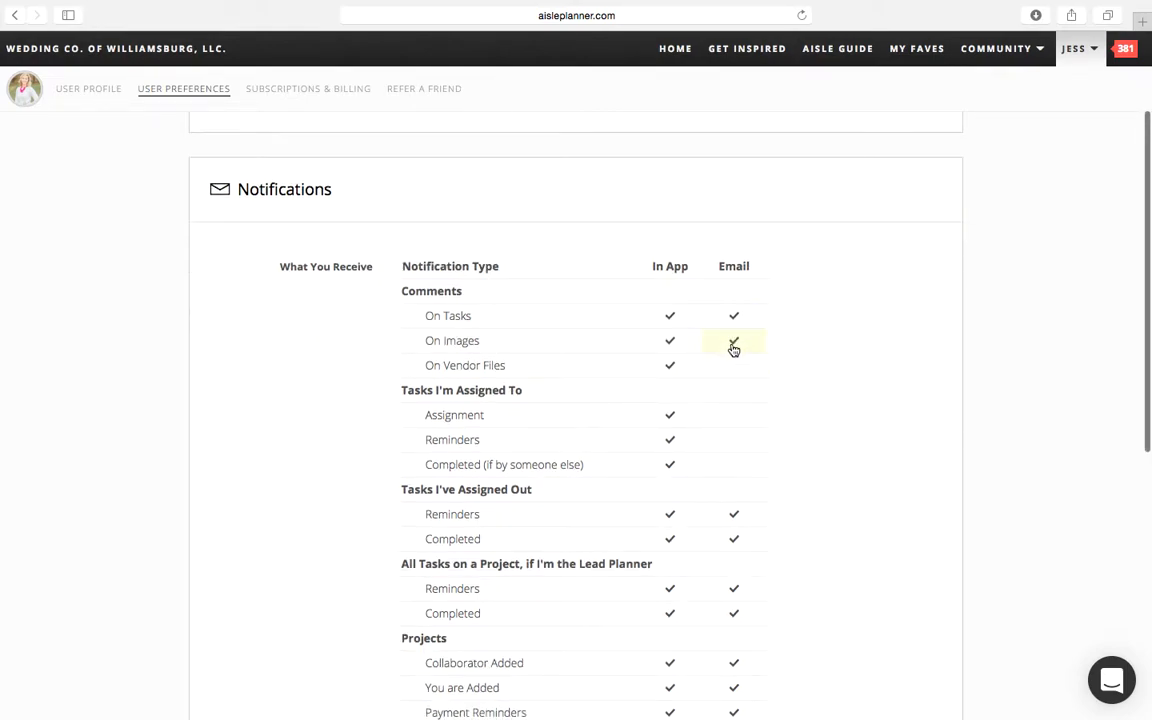
left_click(733, 418)
left_click(733, 441)
Step: Check the email batching options, keeping Daily at ..., and look through the time zone choices without changing the setting
scroll(733, 450, "down", 5)
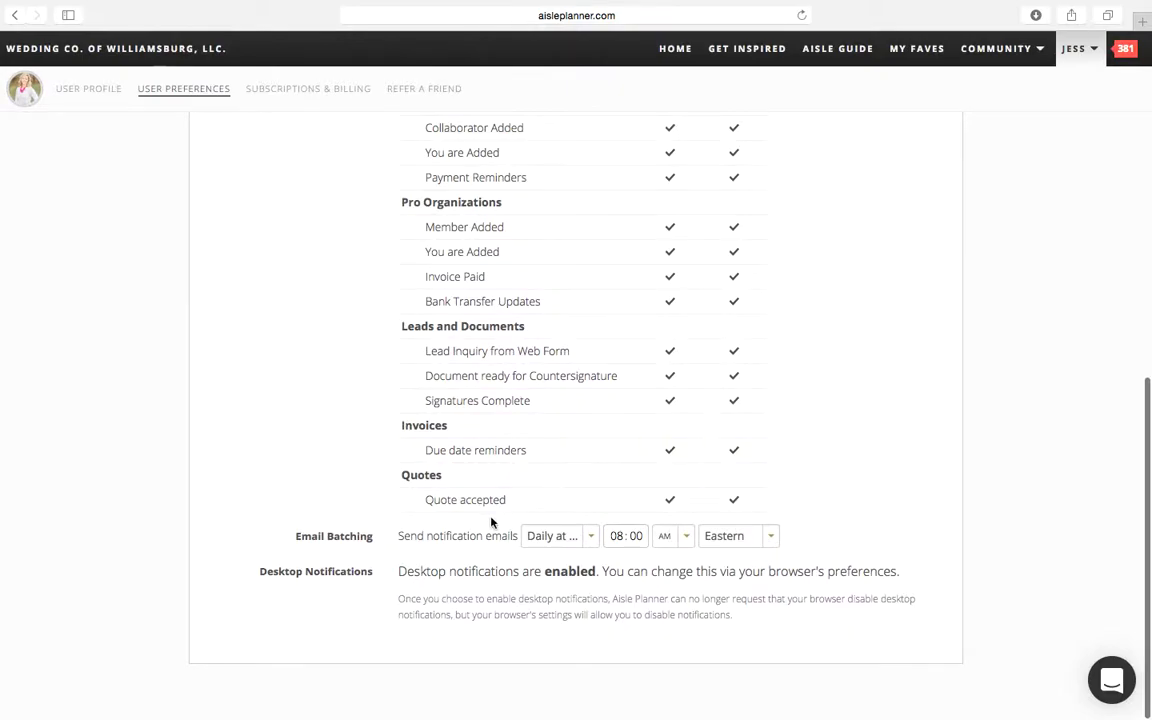
left_click(540, 539)
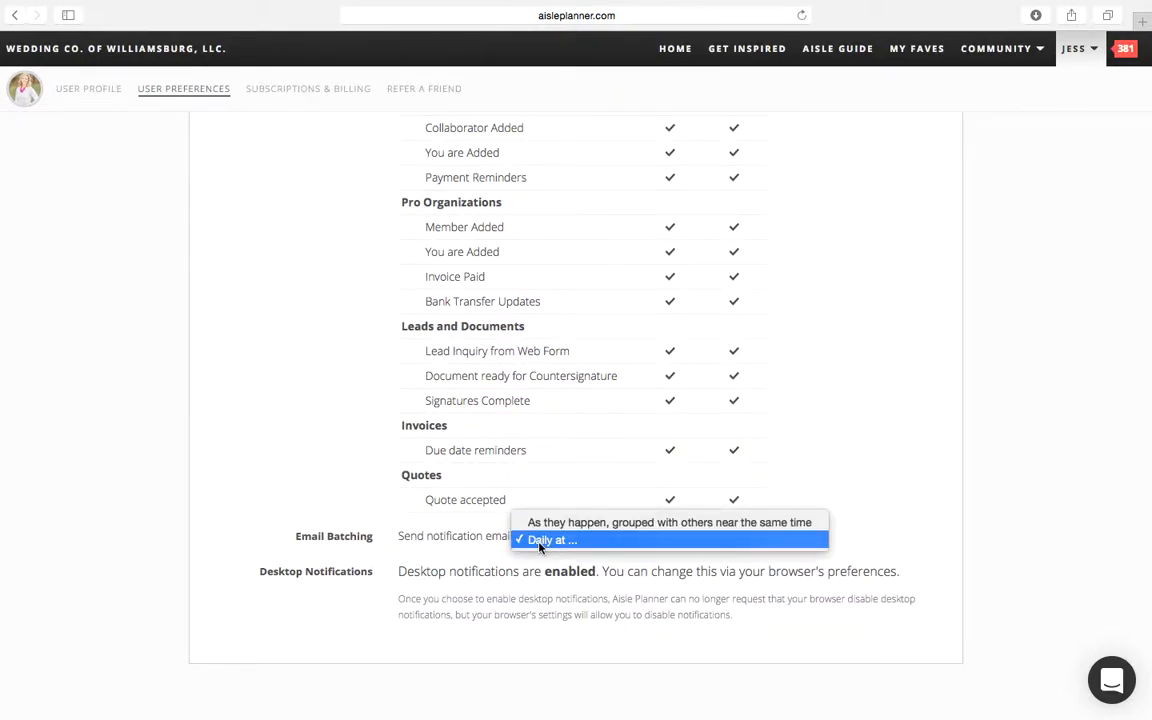
left_click(540, 541)
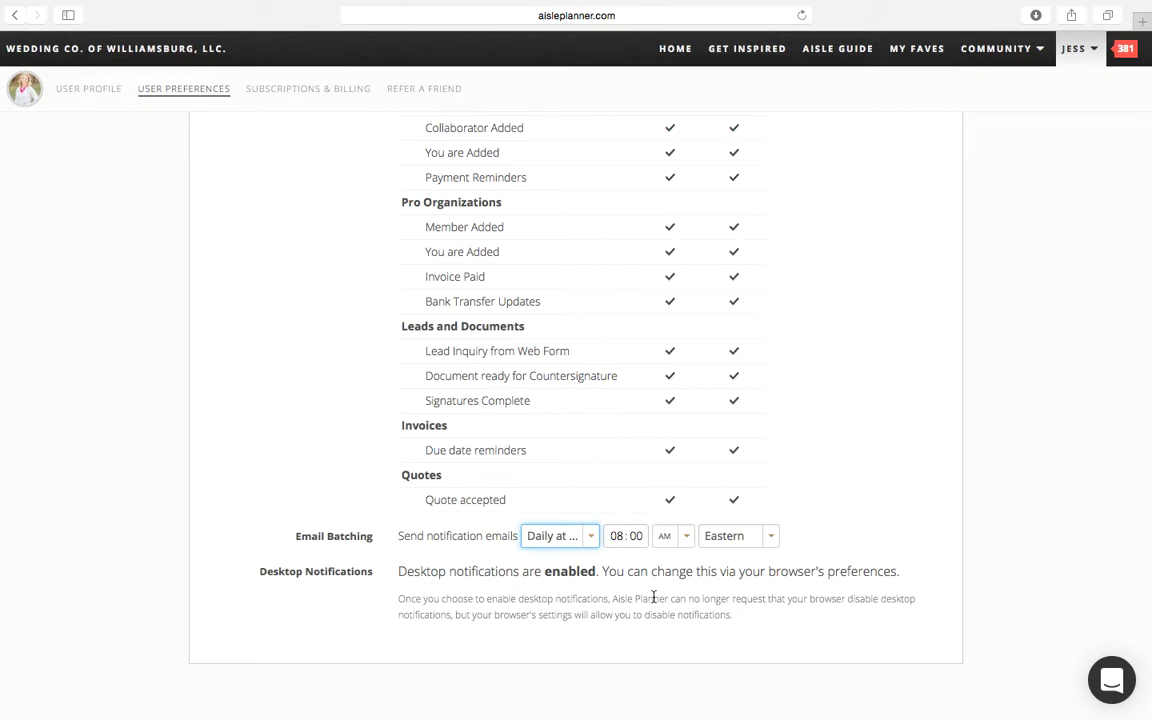
scroll(654, 597, "up", 10)
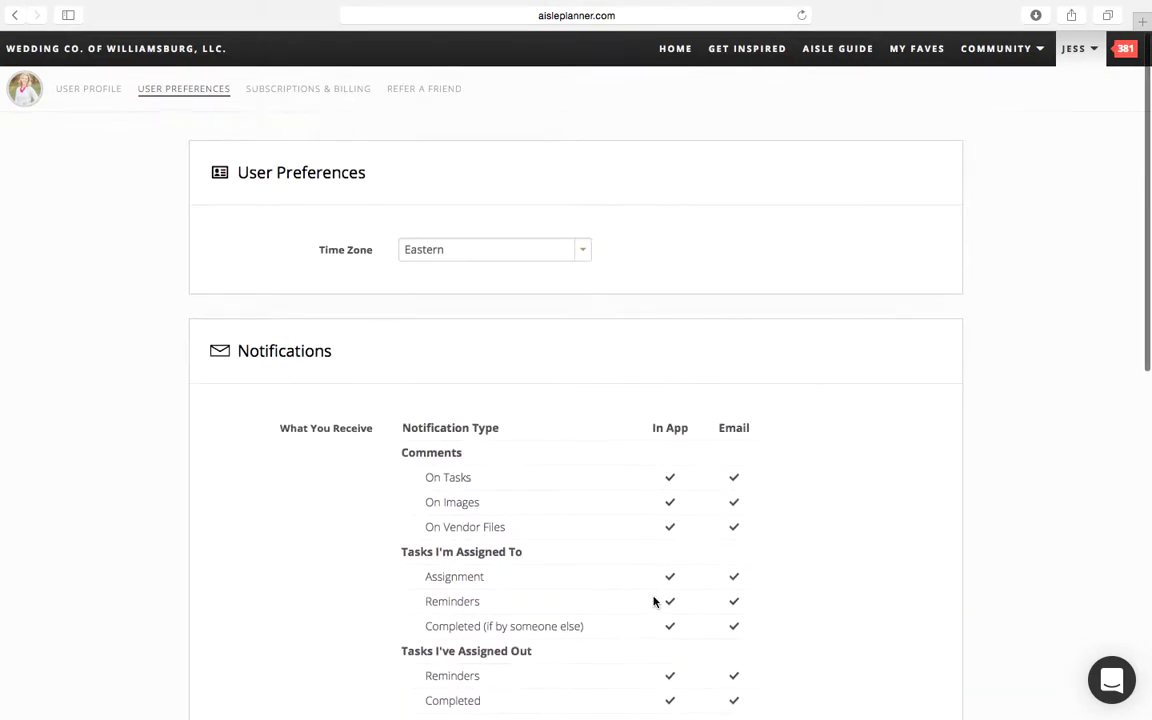
left_click(545, 255)
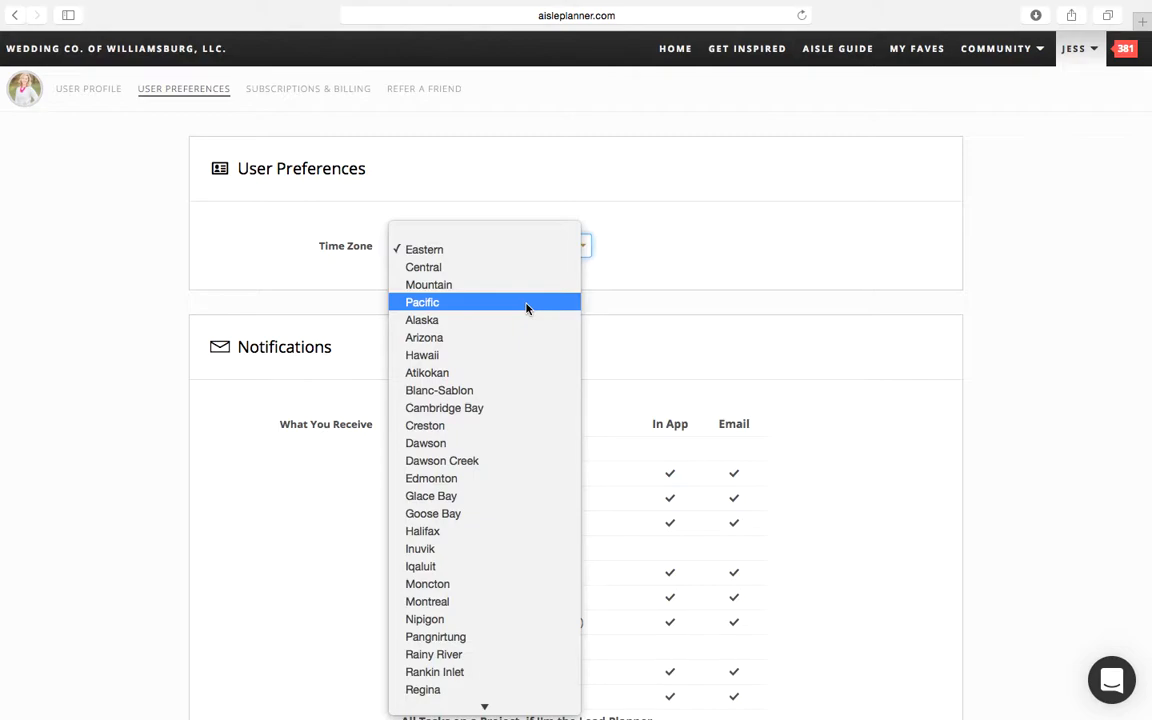
left_click(152, 157)
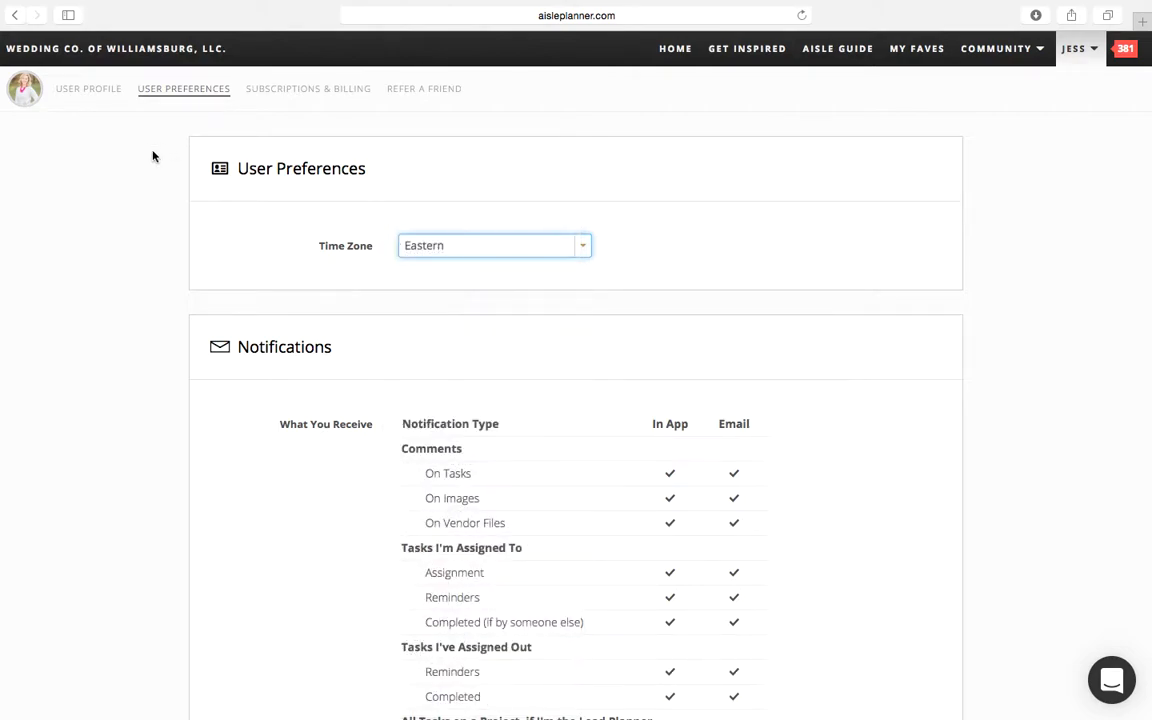
Step: Go back to the wedding, open its planning partners, view the form for adding a client or vendor, and dismiss it
left_click(15, 16)
left_click(15, 16)
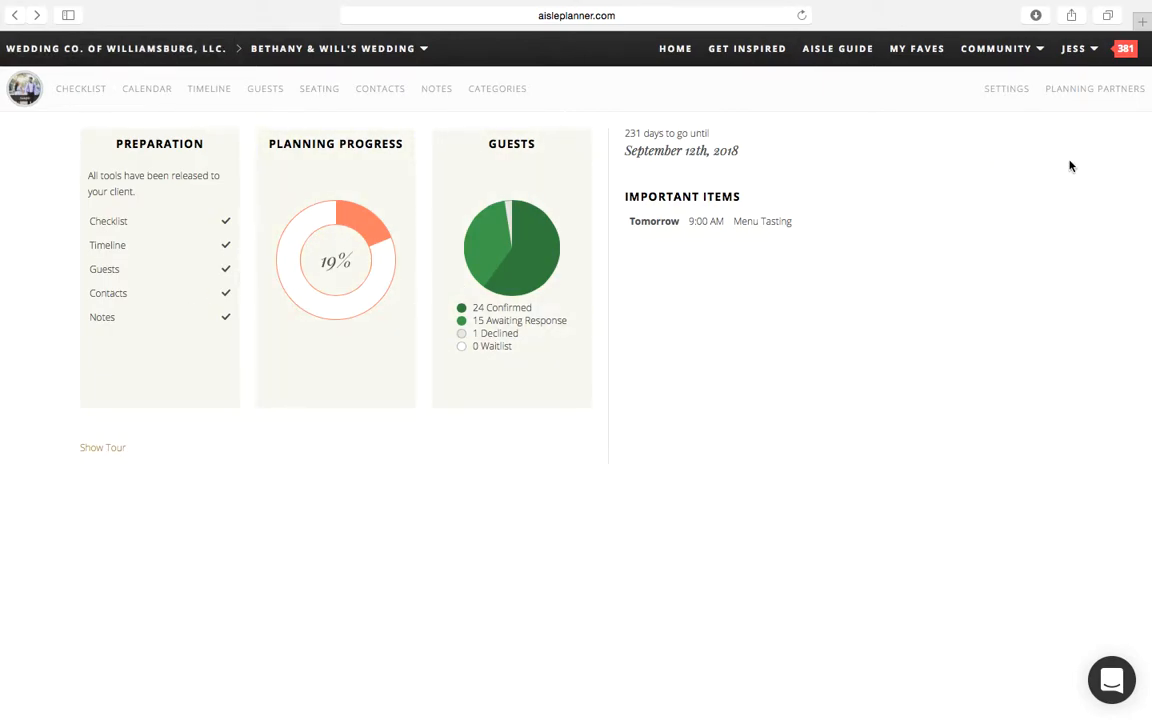
left_click(1090, 100)
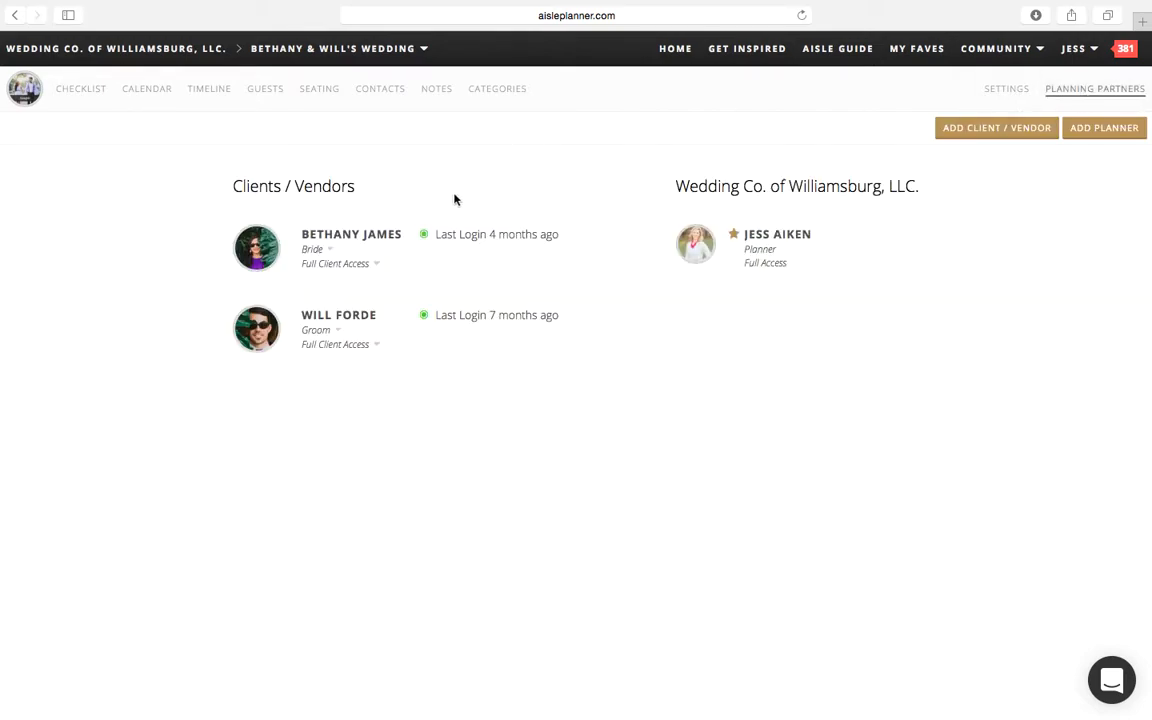
left_click(995, 140)
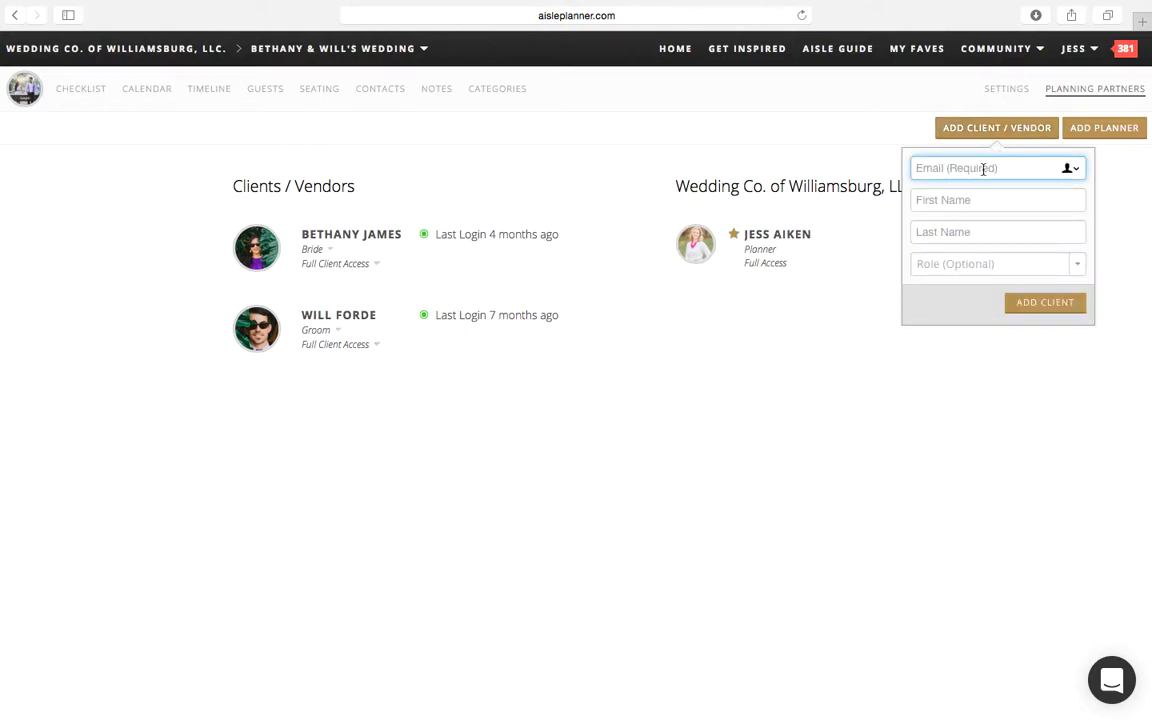
left_click(964, 202)
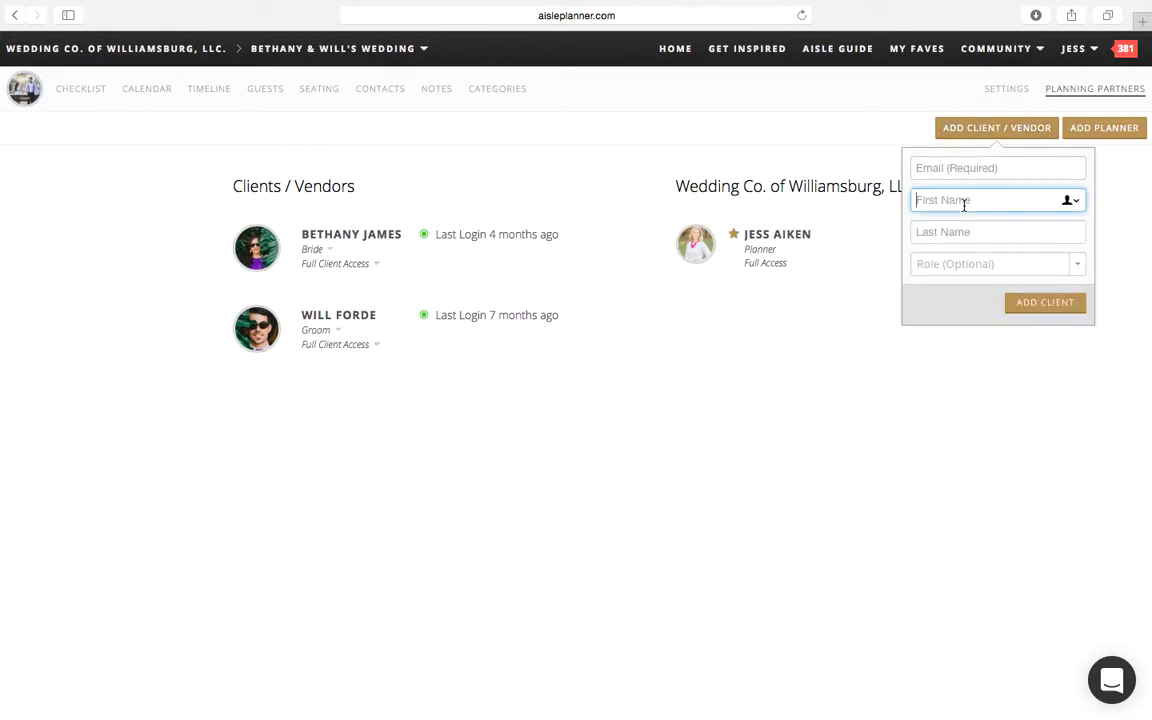
left_click(946, 266)
left_click(947, 272)
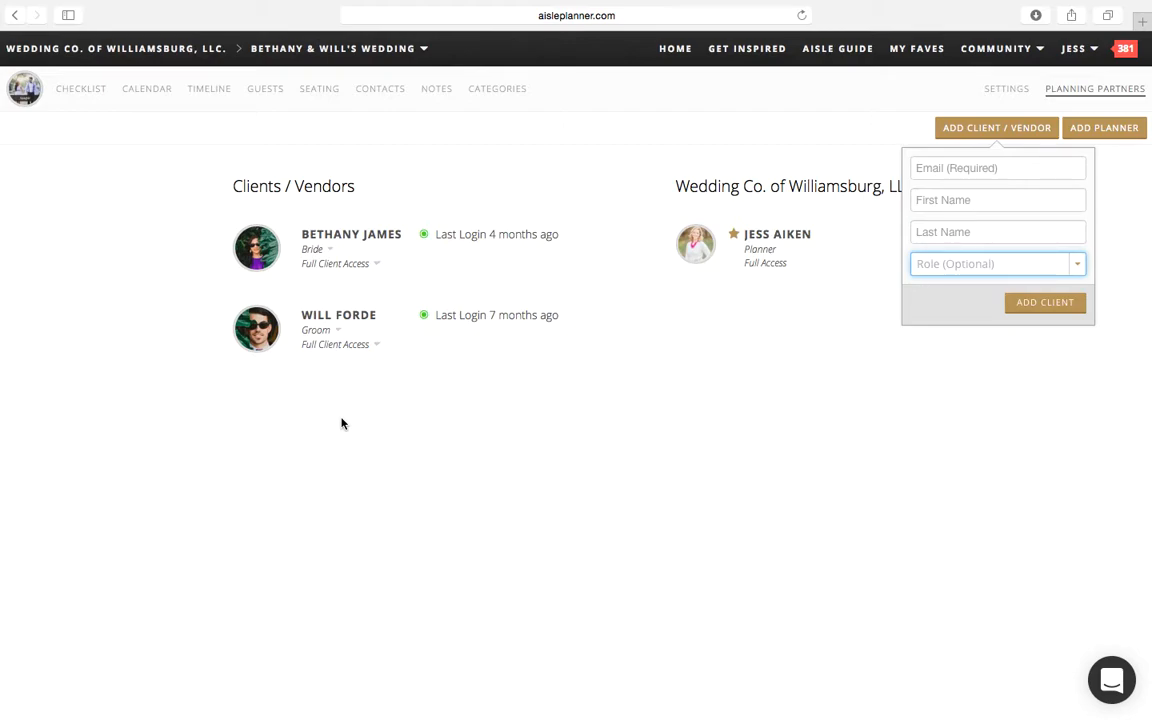
left_click(465, 433)
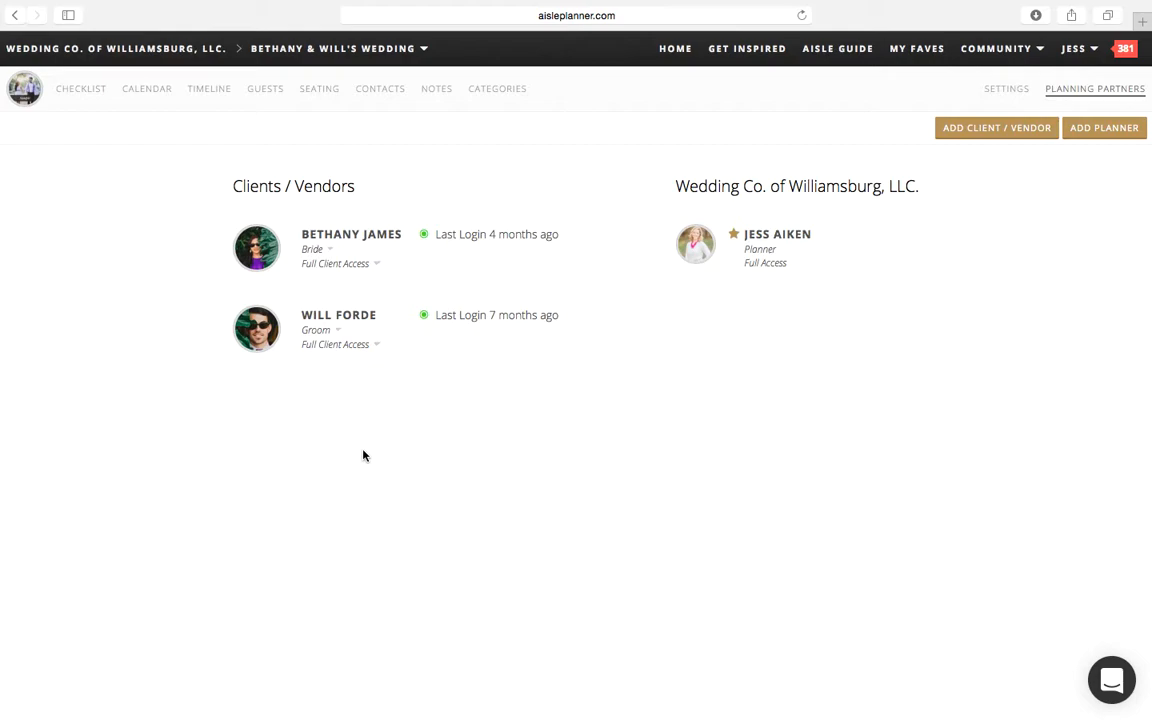
Step: Review the groom's access permissions for each planning tool and return to the wedding's dashboard
left_click(357, 350)
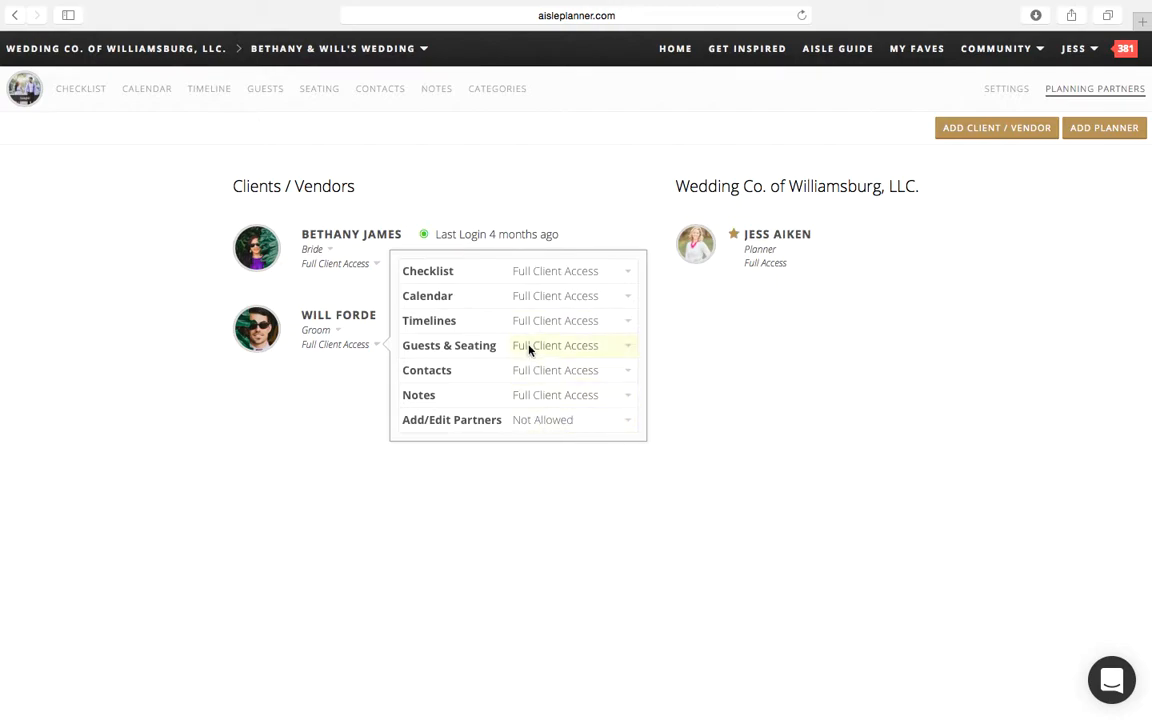
left_click(88, 463)
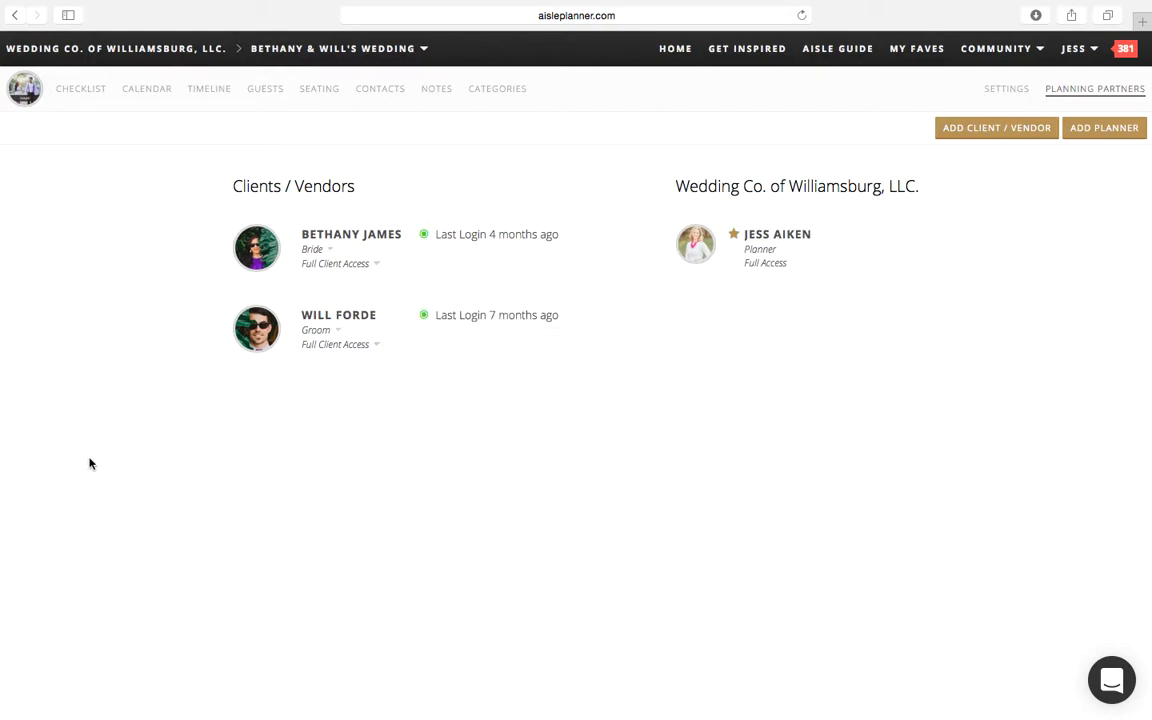
left_click(21, 102)
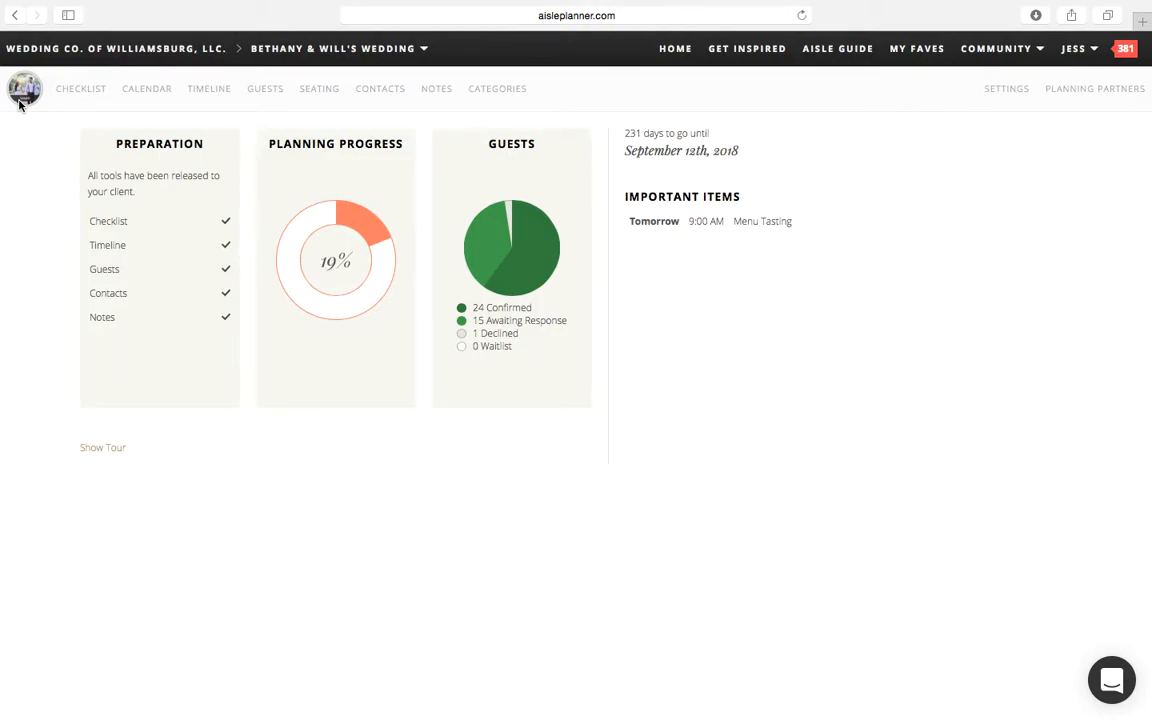
mouse_move(740, 715)
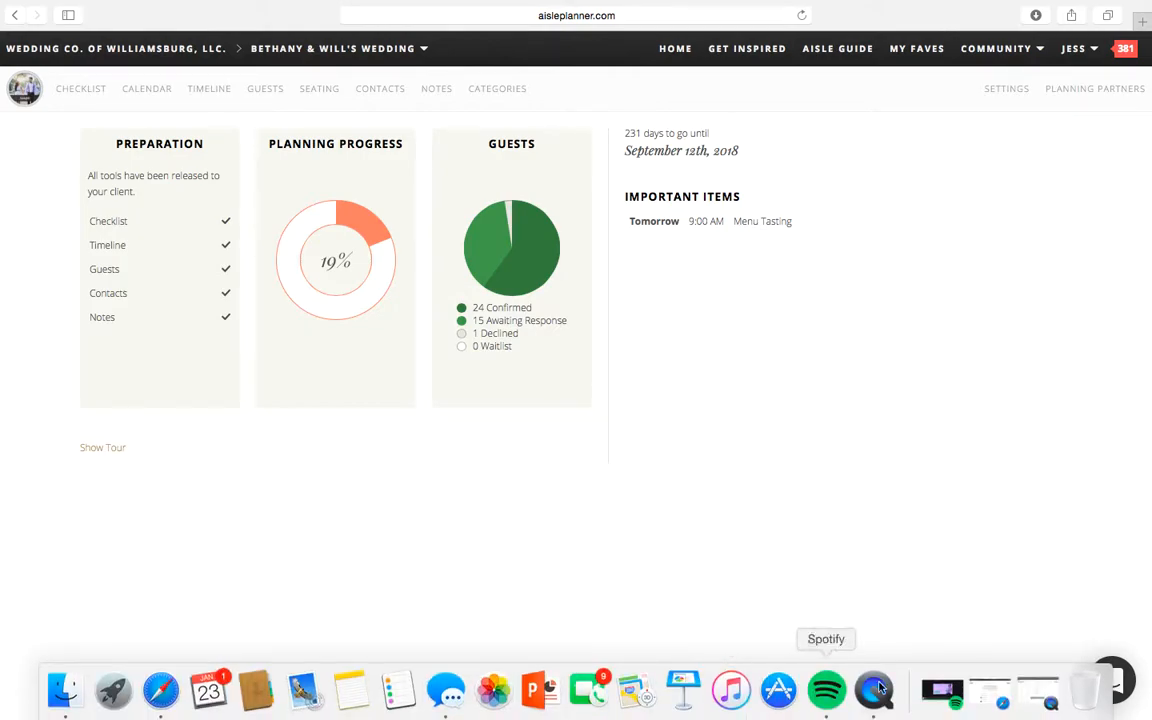
right_click(885, 697)
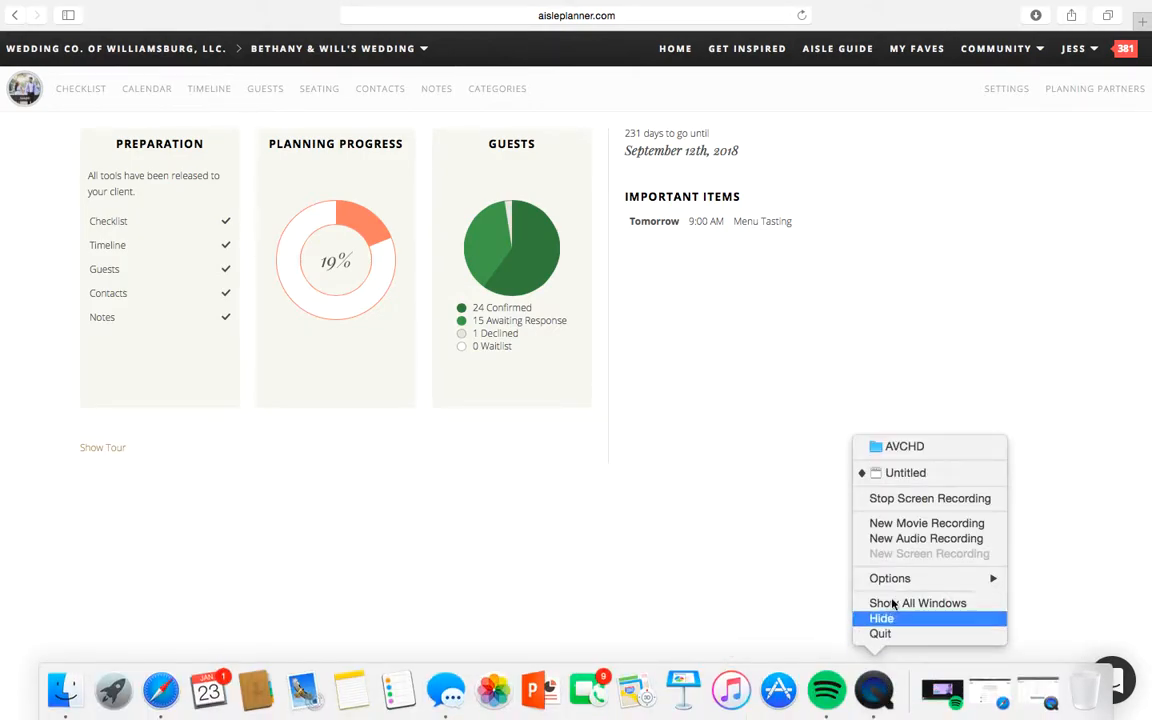